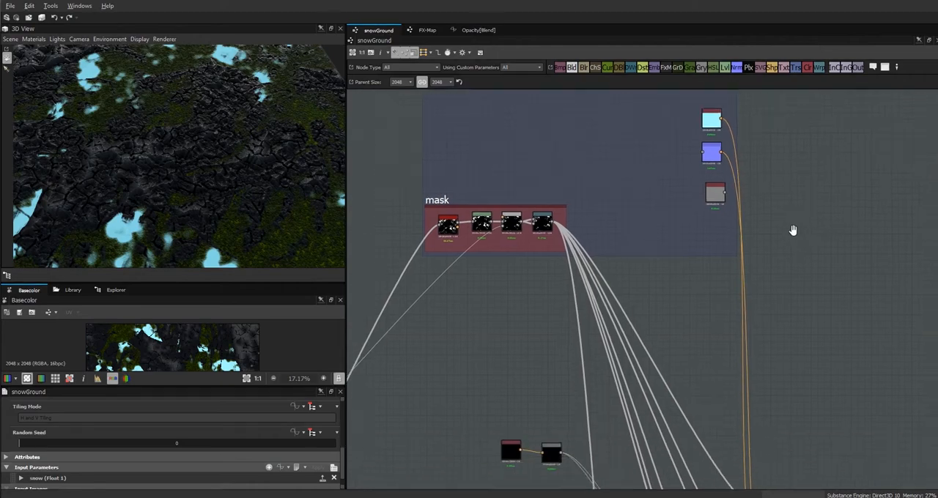
Drive the Opacity of the Blend node feeding the base color output with the snow input parameter.
middle_click_drag(708, 346, 690, 312)
left_click_drag(681, 290, 682, 273)
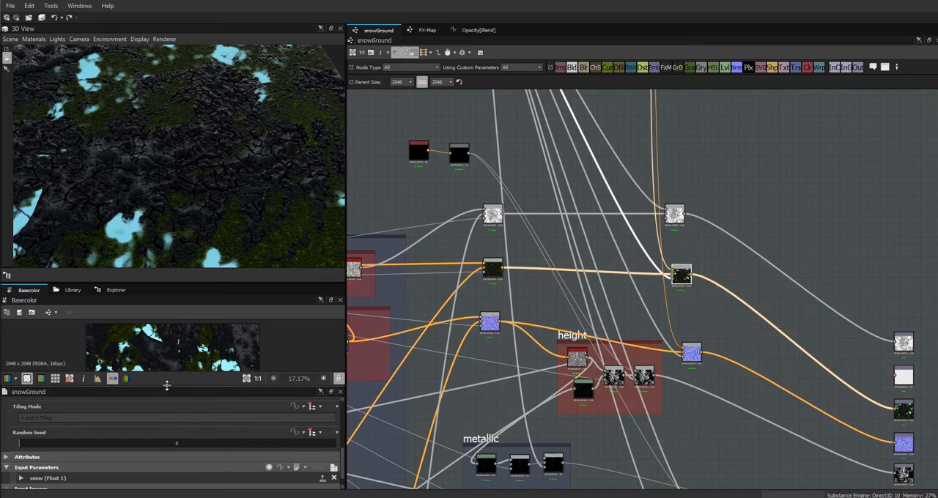
left_click_drag(166, 386, 177, 330)
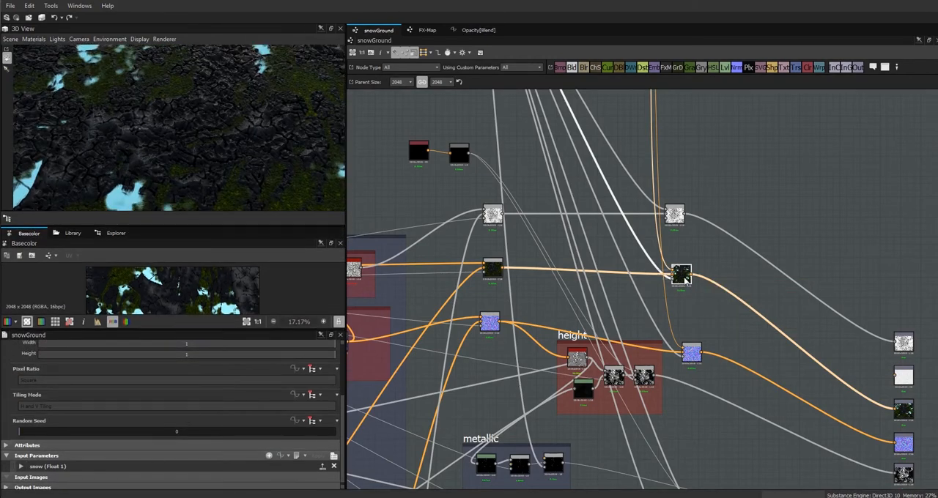
double_click(681, 277)
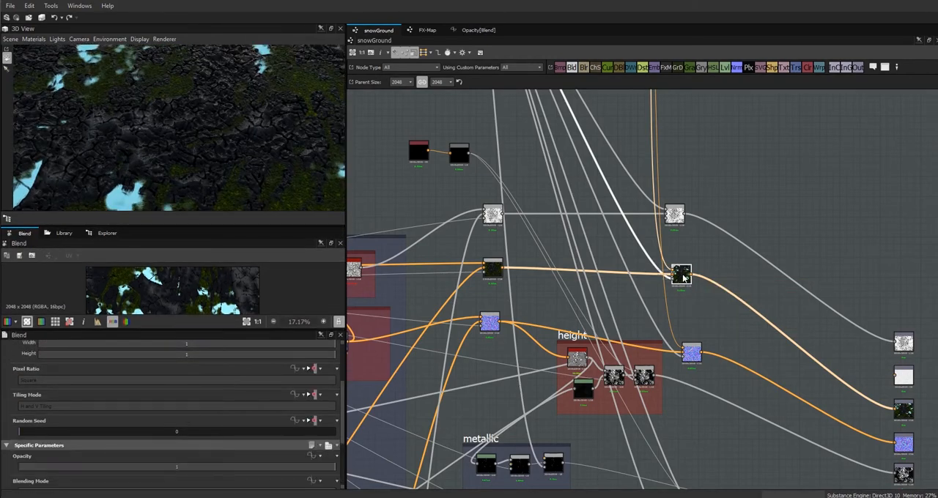
left_click(312, 457)
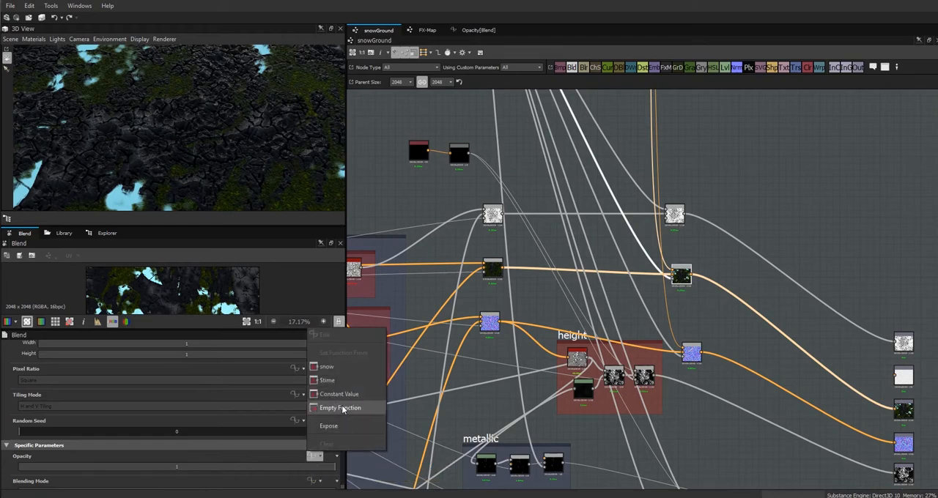
left_click(329, 367)
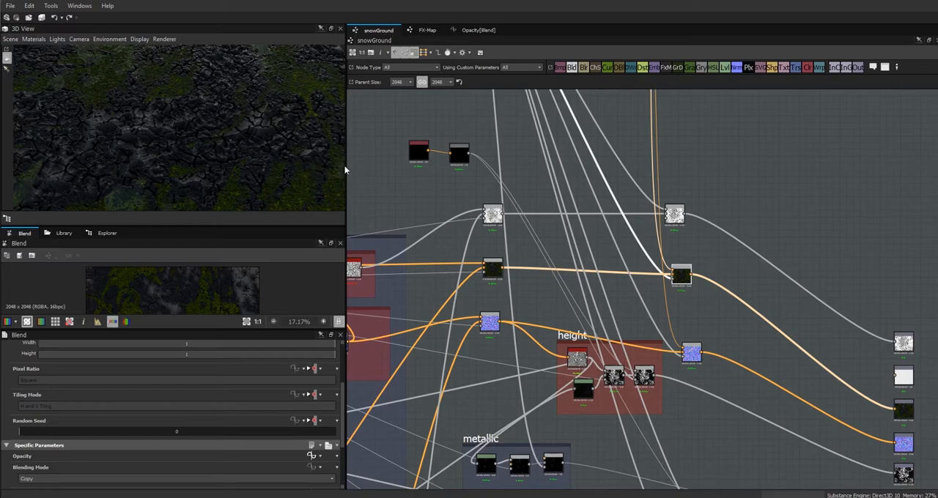
Expand the graph's snow input parameter and set its default value to 0.5.
left_click_drag(345, 170, 565, 178)
left_click_drag(380, 160, 272, 190)
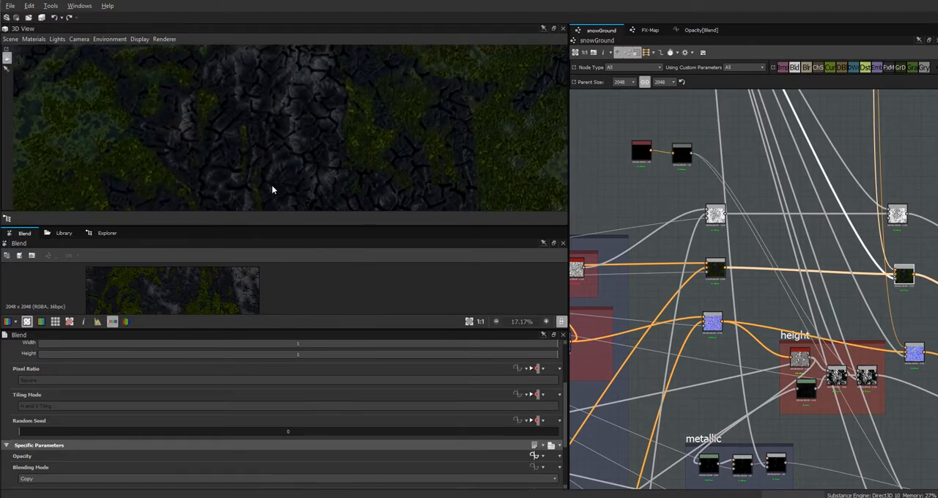
scroll(565, 455, "down", 1)
scroll(566, 454, "up", 1)
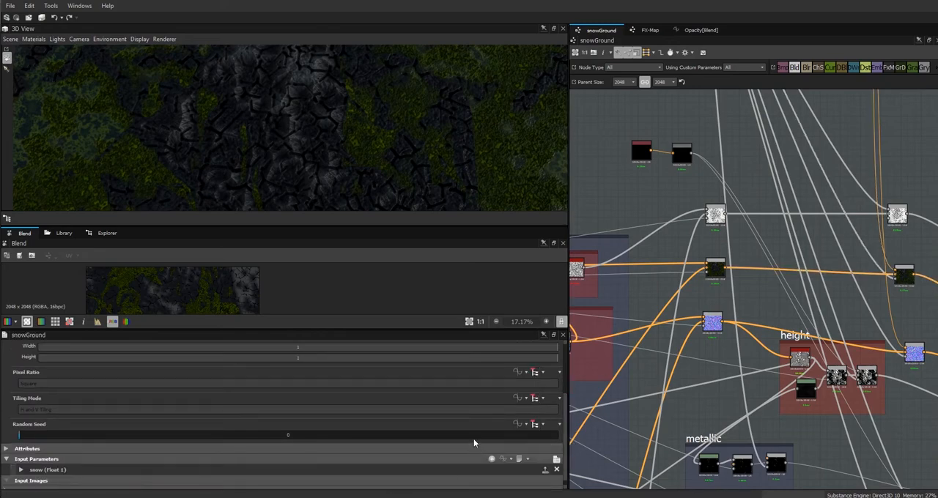
left_click(21, 469)
scroll(109, 445, "down", 3)
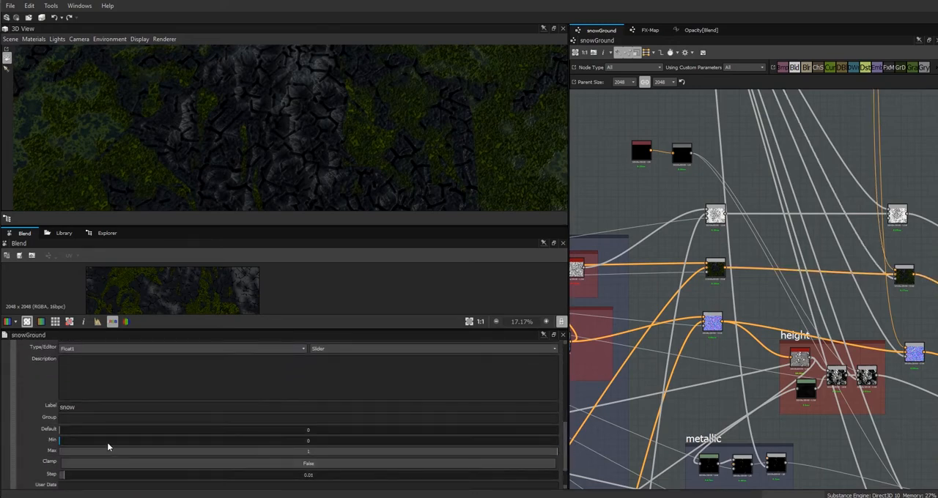
left_click_drag(70, 429, 267, 451)
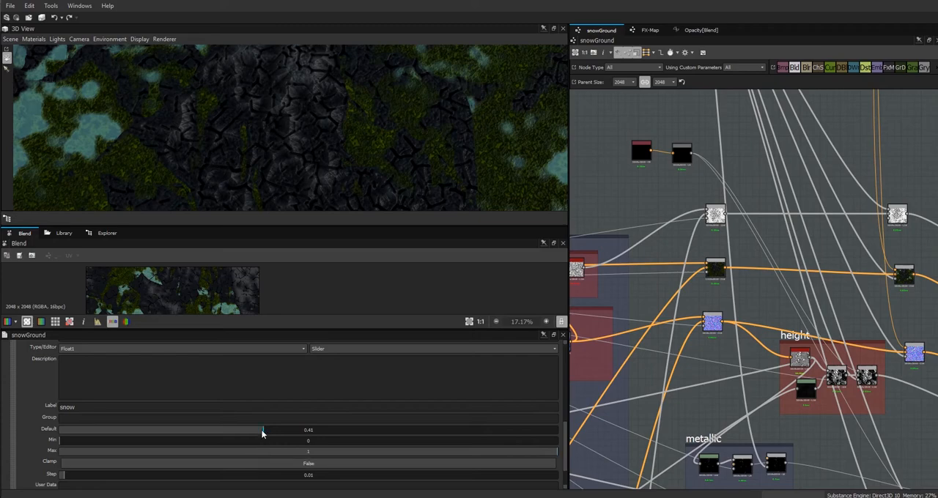
left_click_drag(270, 432, 309, 435)
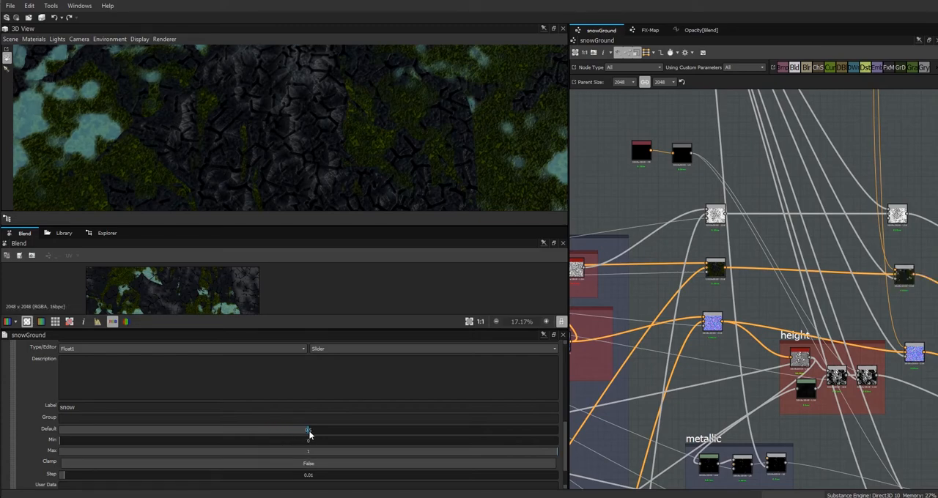
left_click_drag(308, 433, 309, 434)
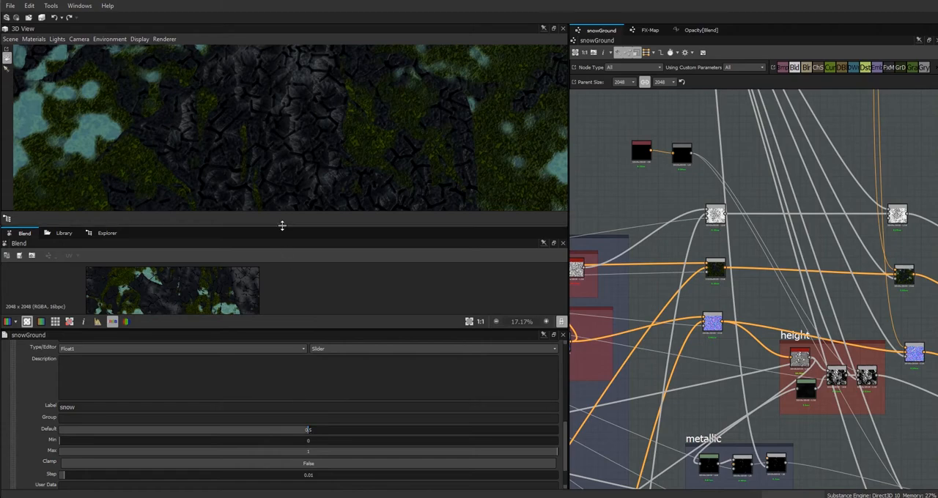
Enlarge the 3D preview and test the snow default at 0.81 and 0.28, ending at 0.42.
left_click_drag(280, 224, 281, 293)
right_click_drag(269, 200, 514, 429)
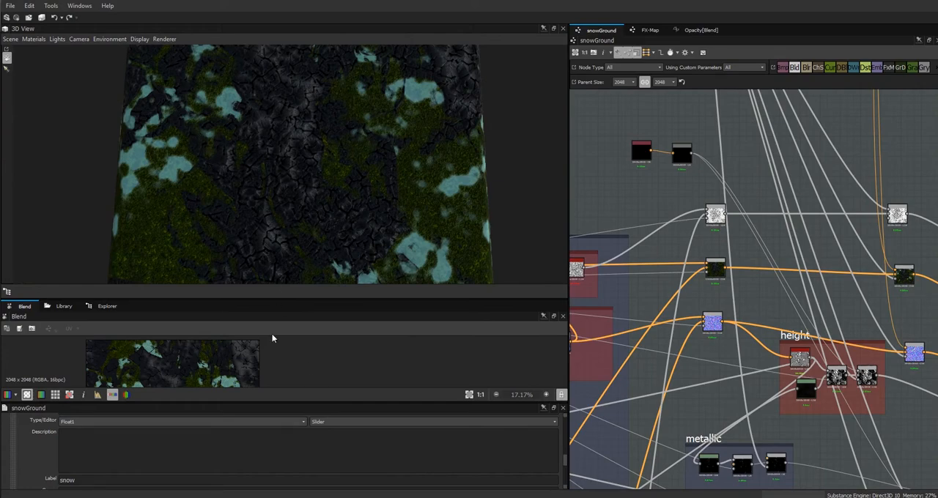
left_click_drag(565, 457, 565, 464)
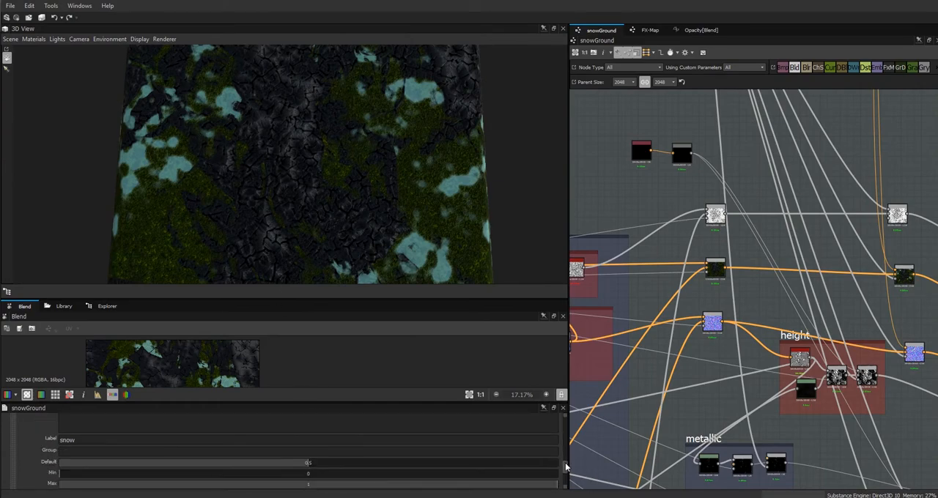
left_click_drag(320, 465, 462, 475)
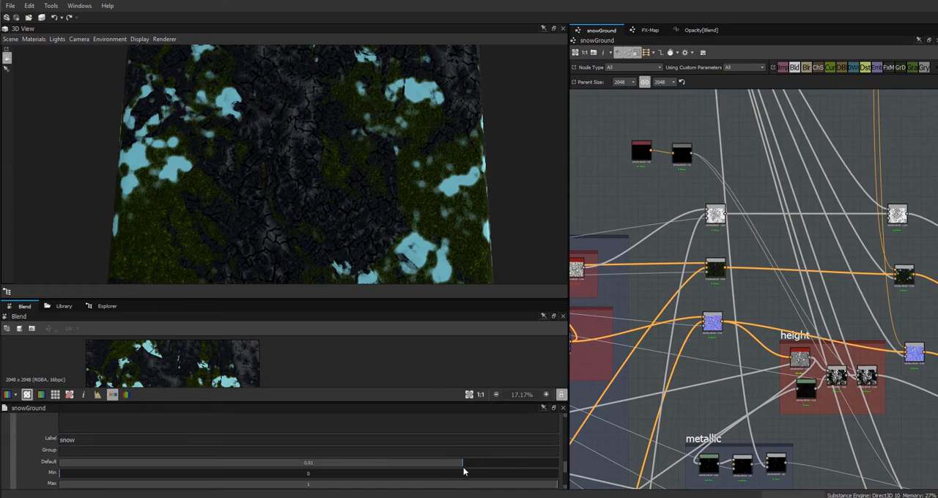
left_click_drag(462, 465, 196, 479)
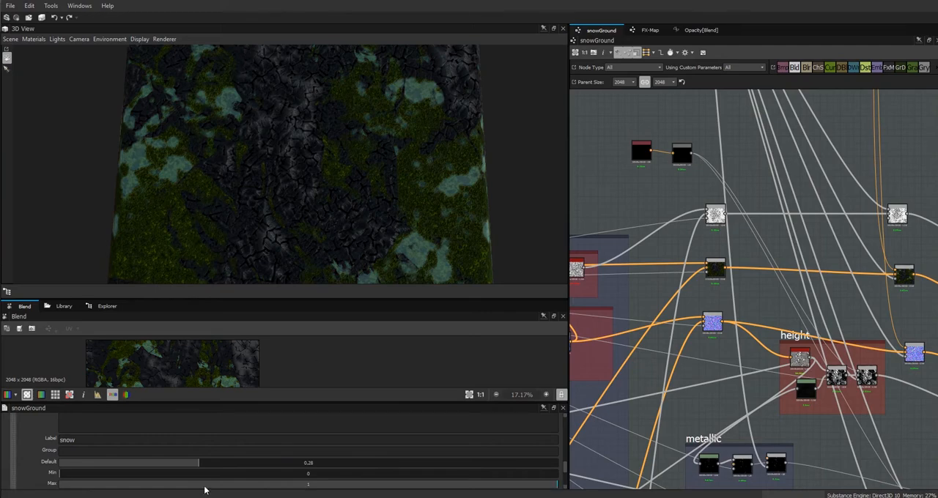
left_click_drag(200, 465, 270, 482)
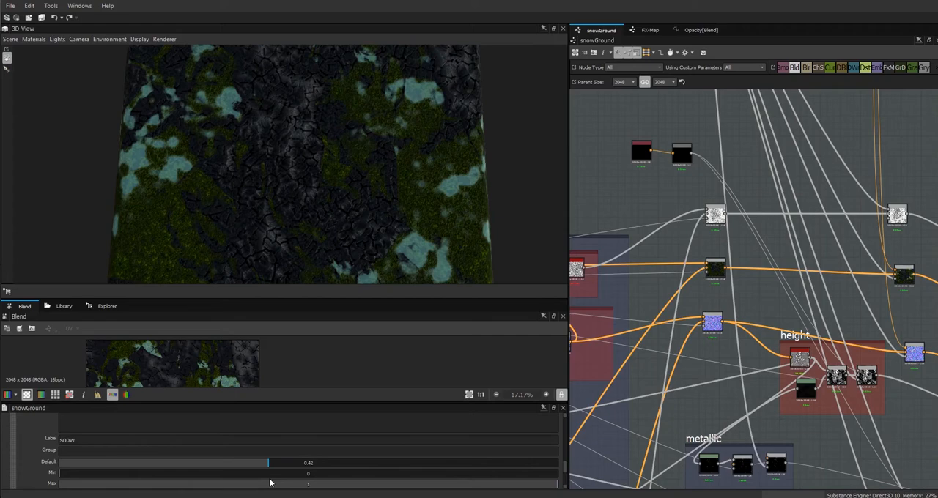
Open the Opacity function of the base color Blend node and make room around the snow variable node.
left_click(902, 275)
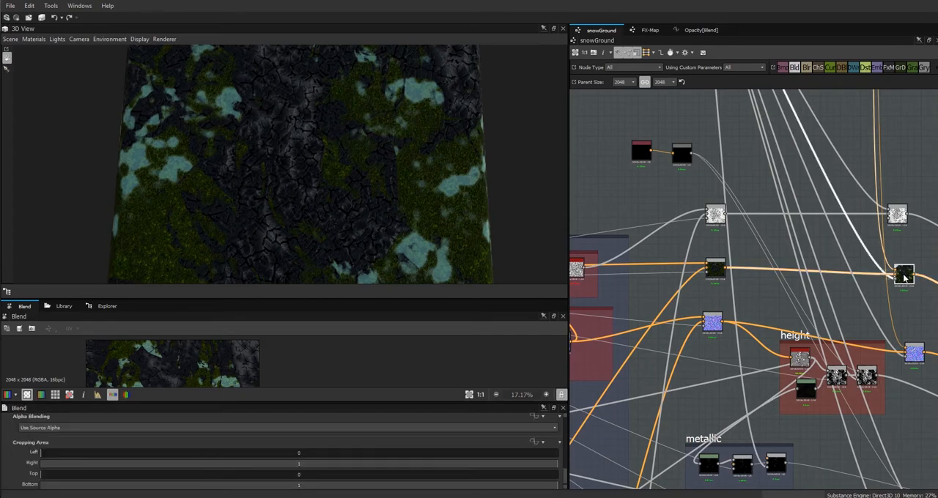
left_click_drag(566, 478, 575, 462)
left_click(534, 454)
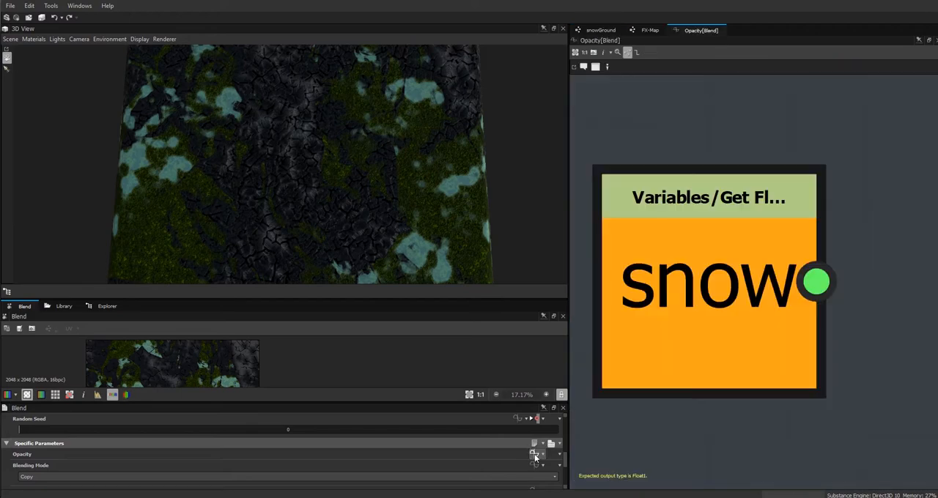
scroll(672, 393, "down", 4)
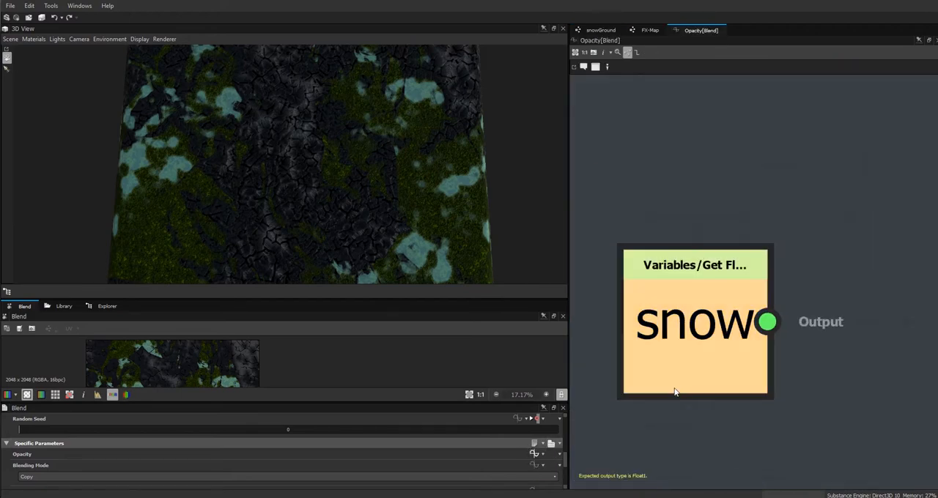
middle_click_drag(685, 422, 767, 341)
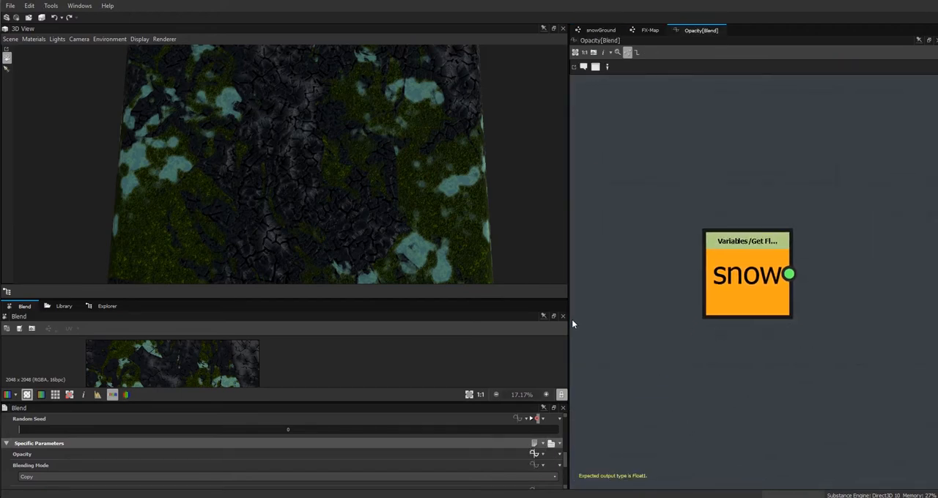
left_click_drag(569, 319, 404, 319)
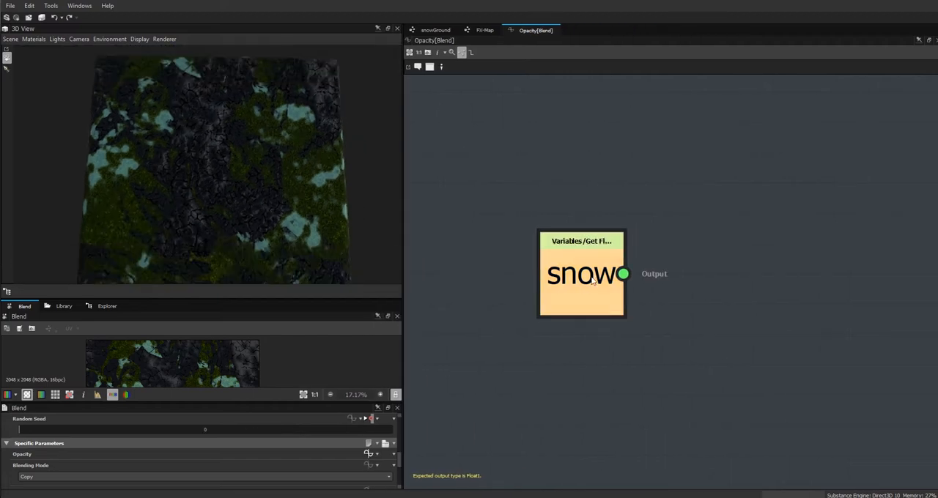
middle_click_drag(594, 278, 664, 319)
Add a Multiplication operator node and place it beside the snow variable node.
right_click(647, 167)
mouse_move(677, 174)
mouse_move(813, 229)
left_click(872, 257)
left_click_drag(647, 165, 816, 207)
Add a Float constant node to the Opacity function and set its value to 0.5.
right_click(661, 174)
mouse_move(712, 178)
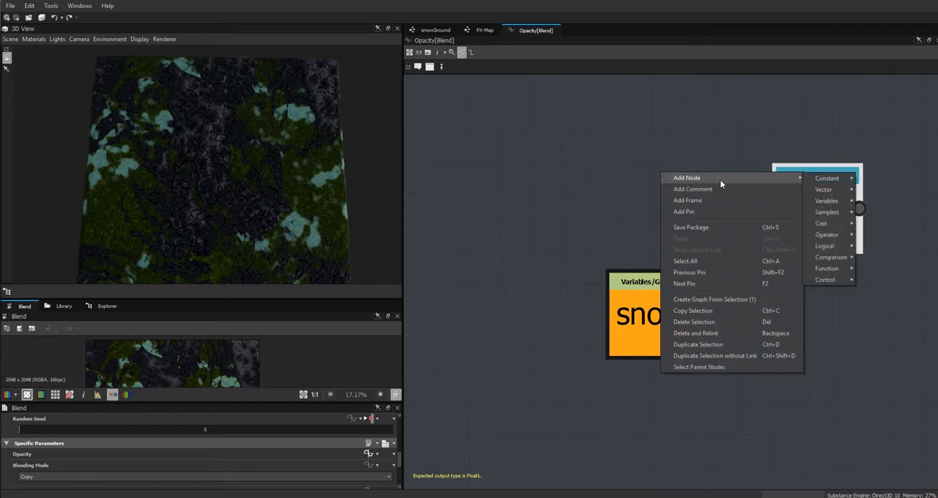
left_click(872, 180)
double_click(196, 429)
key("Return")
Connect the snow variable and the 0.5 constant to the Multiplication node and set that node as the function's output.
left_click_drag(646, 191, 731, 350)
left_click_drag(651, 323, 623, 156)
left_click_drag(719, 336, 611, 305)
left_click_drag(663, 148, 676, 299)
right_click(813, 210)
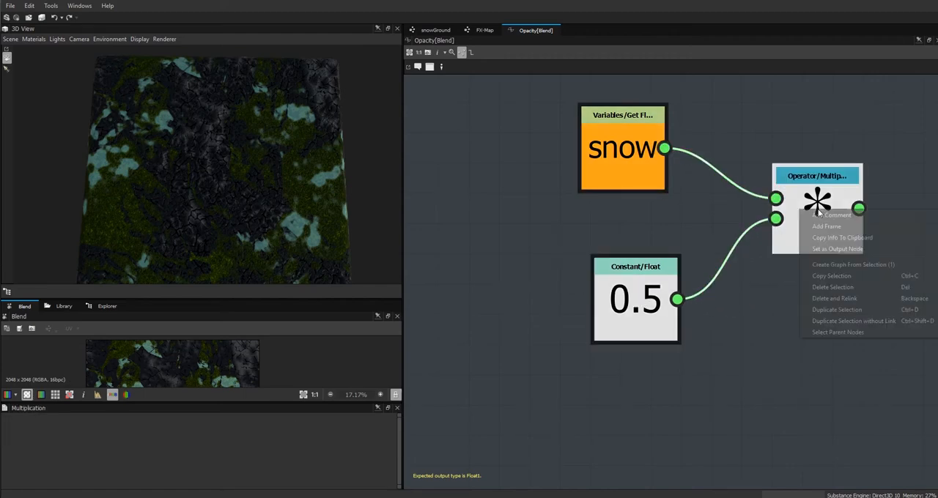
left_click(851, 250)
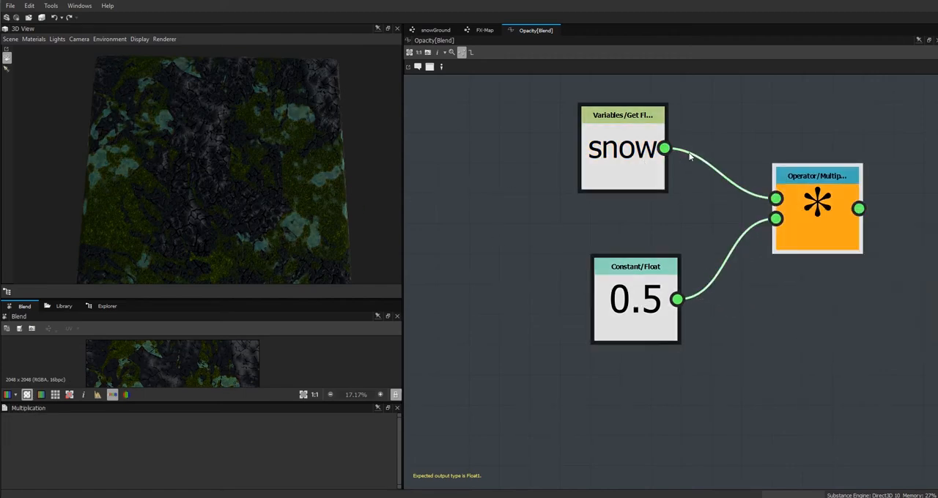
Return to the snowGround graph and set the snow parameter's default value to 1.
left_click_drag(191, 187, 147, 138)
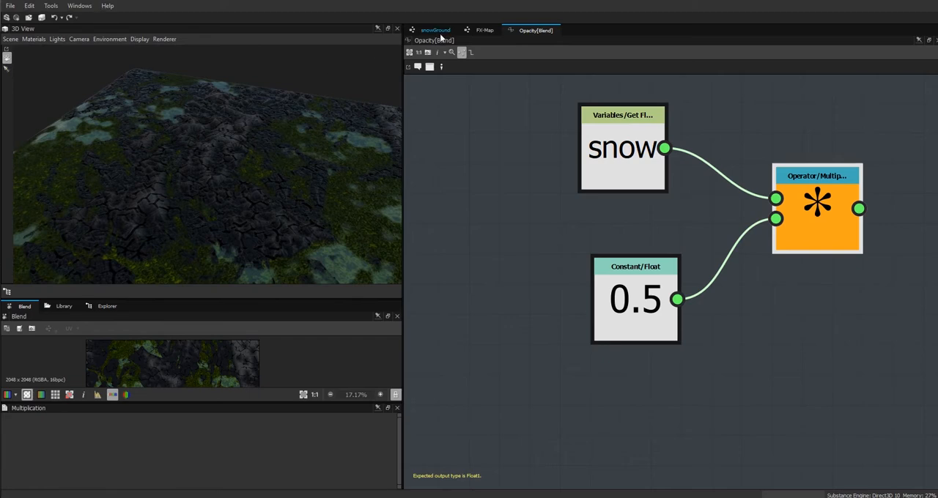
left_click(441, 34)
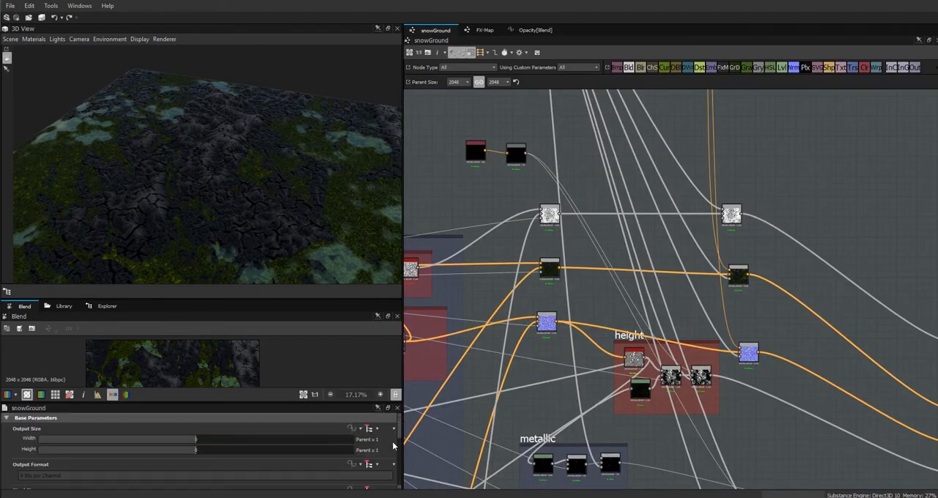
left_click_drag(400, 436, 399, 485)
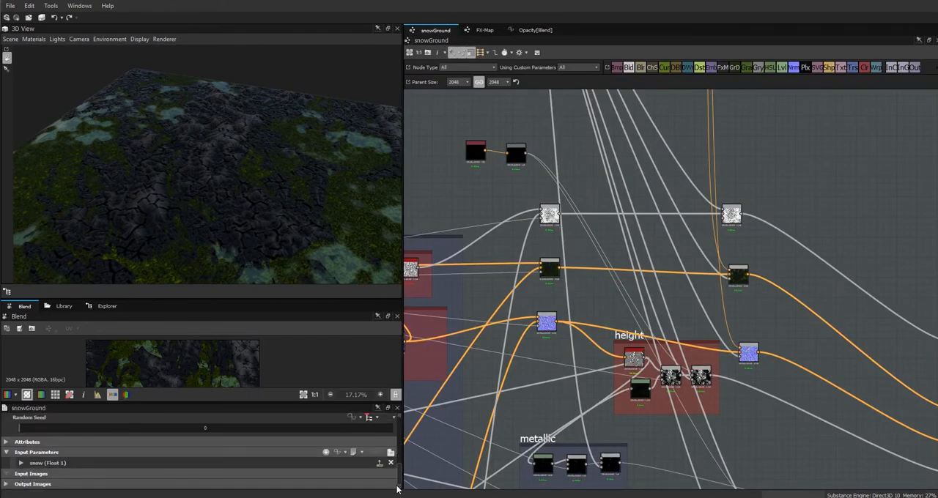
left_click(21, 462)
scroll(401, 452, "down", 3)
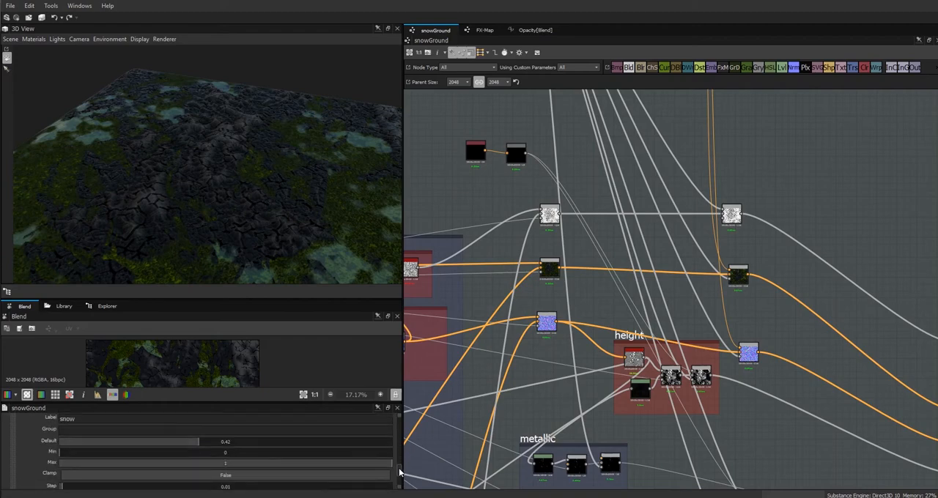
left_click_drag(266, 445, 481, 449)
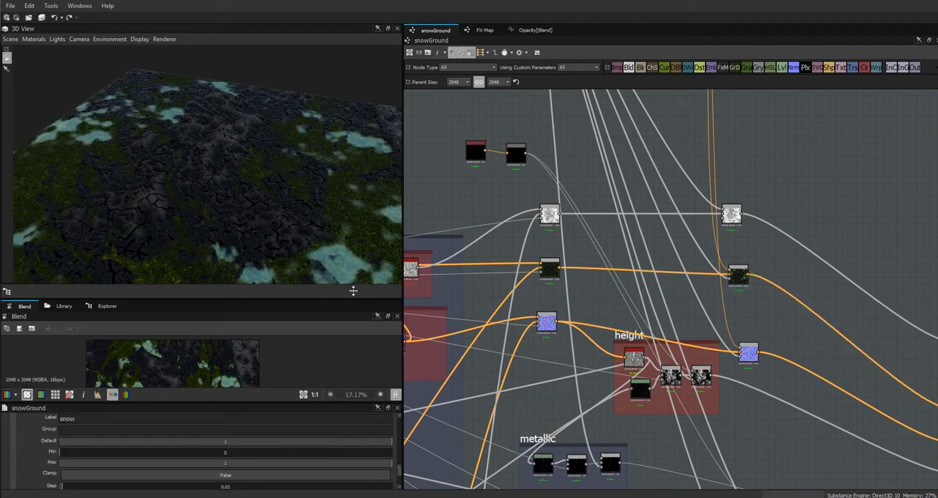
Inspect the snow patches in the 3D preview and set the snow parameter's default value to 0.
left_click_drag(190, 216, 400, 241)
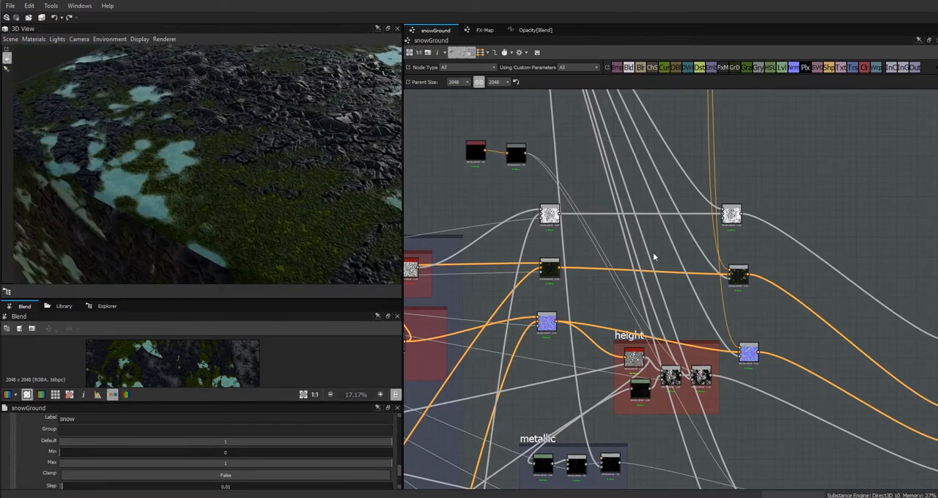
left_click_drag(227, 228, 287, 257)
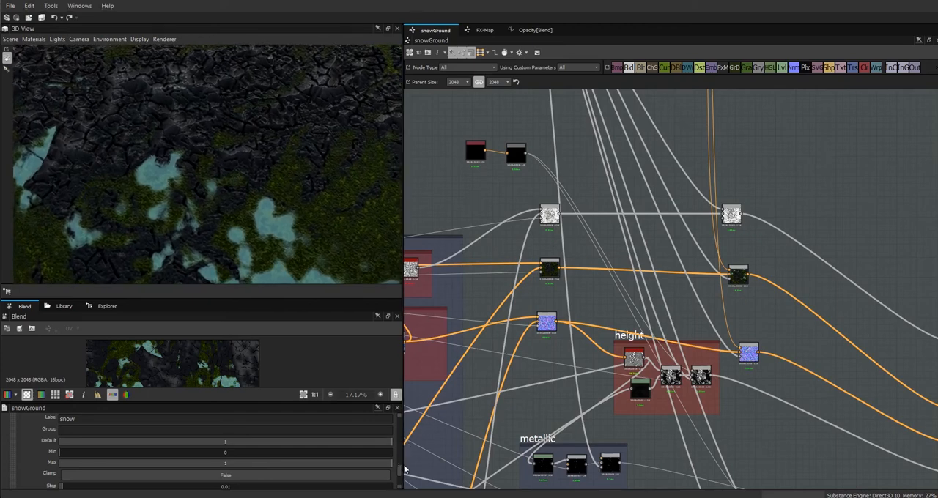
left_click_drag(390, 443, 61, 444)
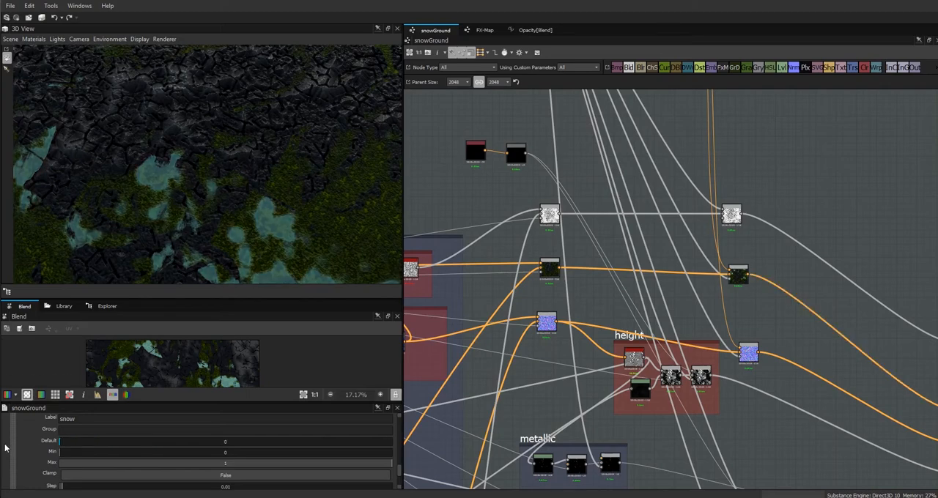
left_click_drag(293, 220, 301, 199, "alt")
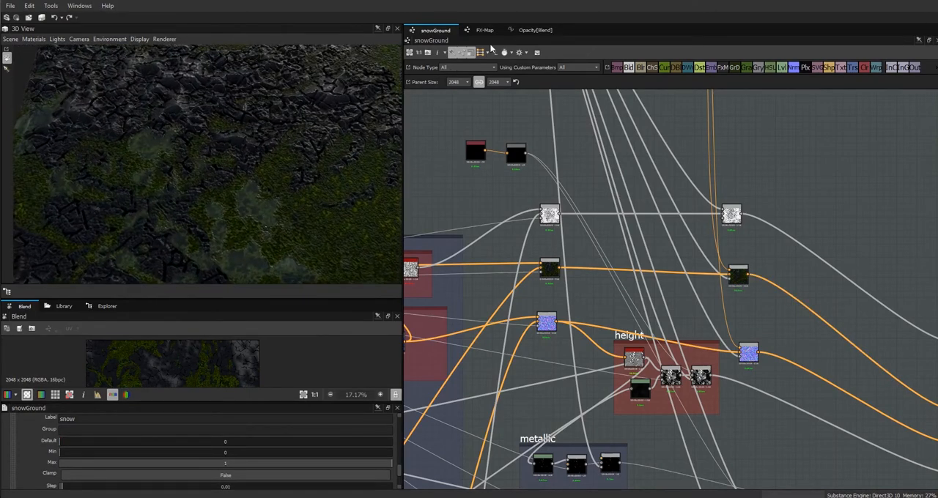
Reopen the Blend node's Opacity function and add an Add operator node beyond the Multiplication node.
left_click(534, 30)
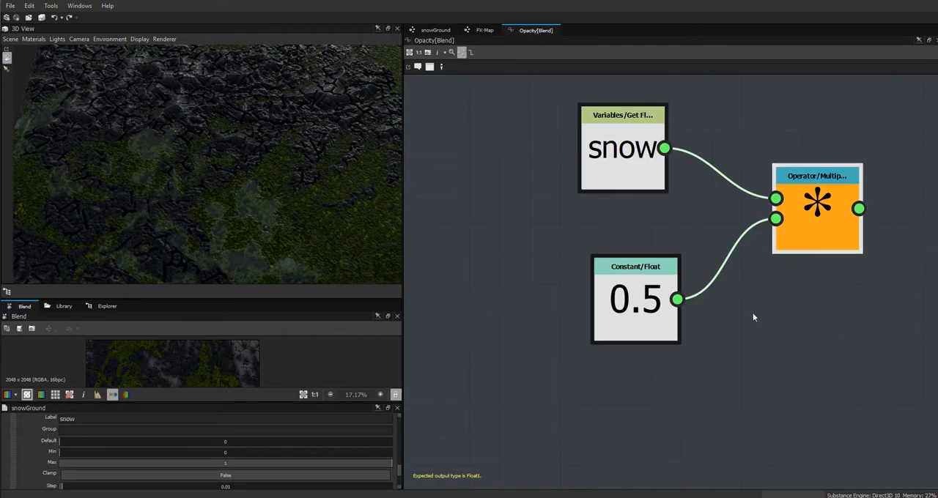
scroll(777, 322, "down", 2)
middle_click_drag(779, 323, 622, 283)
right_click(625, 278)
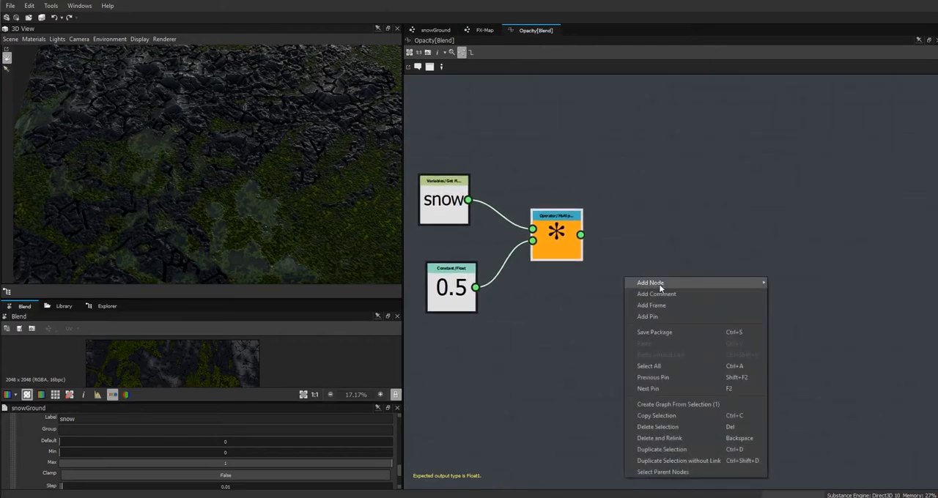
mouse_move(676, 283)
mouse_move(800, 341)
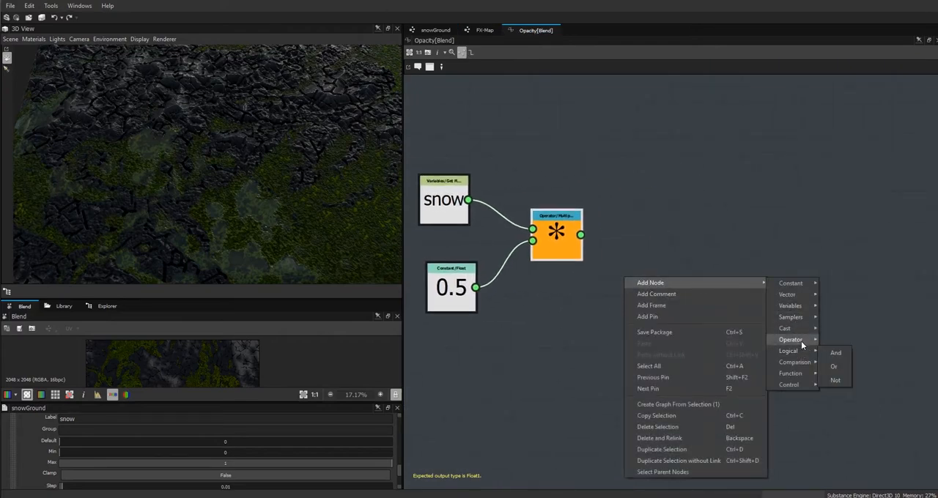
left_click(836, 343)
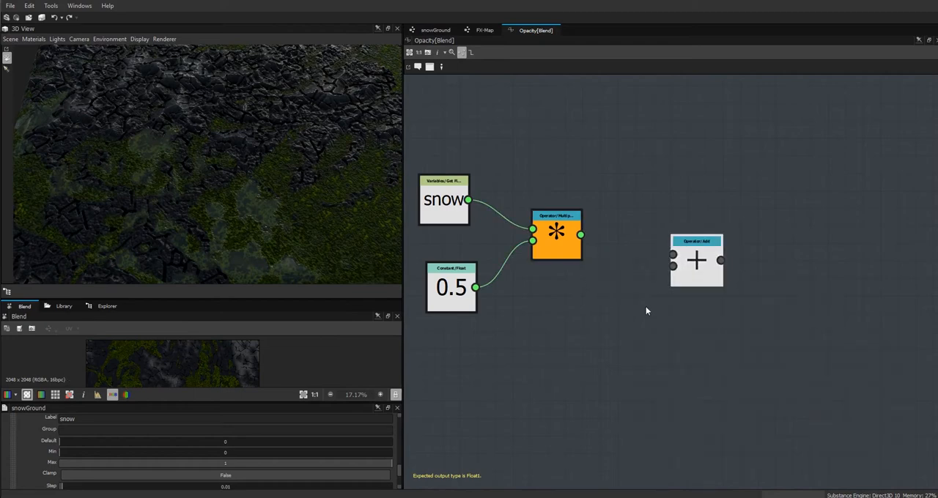
Add a Float constant node near the Add operator and set its value to 0.1.
right_click(648, 299)
mouse_move(707, 119)
mouse_move(807, 119)
left_click(849, 121)
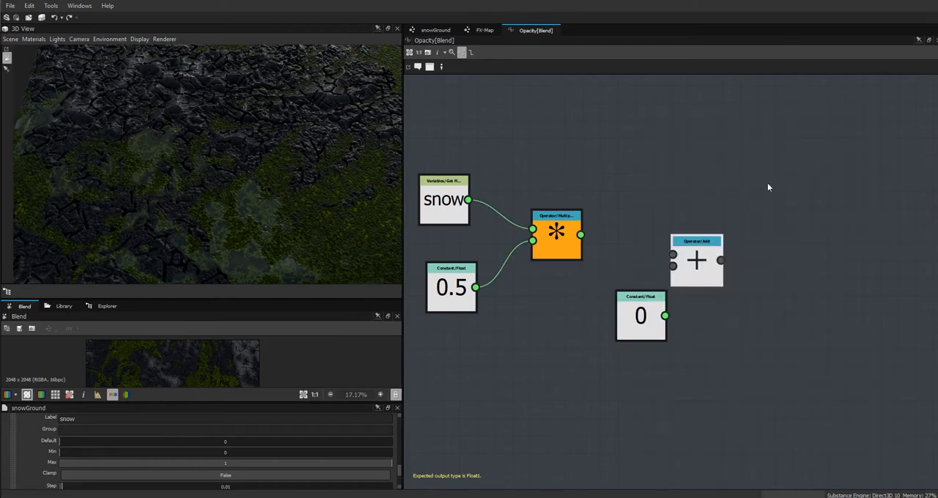
left_click(640, 315)
double_click(200, 428)
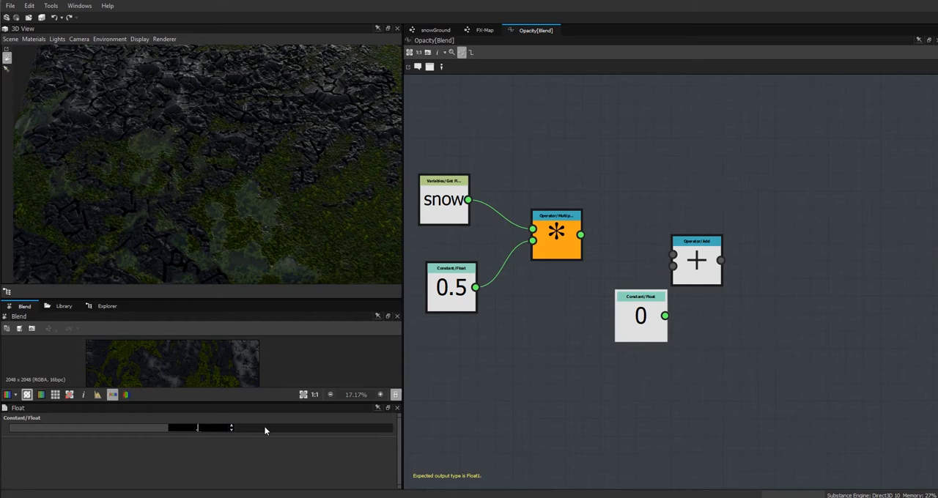
type("0.1")
key("Return")
Connect the Multiplication node and the 0.1 constant to the Add node, set it as the output, and tidy the snow and 0.5 nodes.
left_click_drag(664, 315, 672, 266)
left_click_drag(580, 235, 673, 255)
right_click(707, 266)
left_click(749, 300)
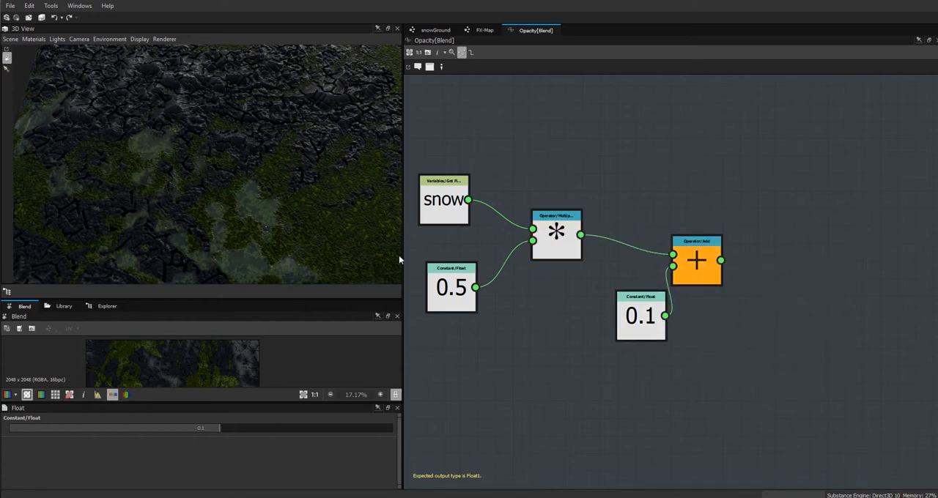
left_click_drag(443, 213, 451, 204)
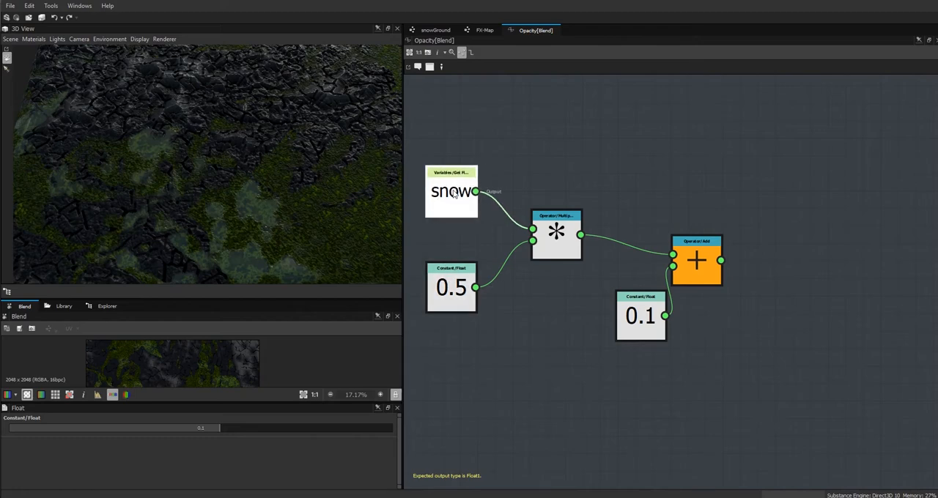
left_click_drag(448, 292, 447, 274)
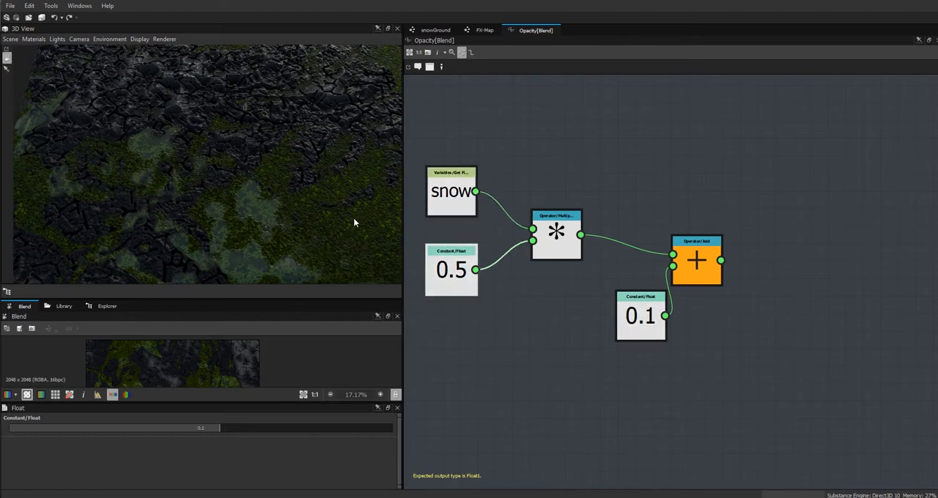
Go back to the snowGround graph's snow input parameter and set its default value to 1.
mouse_move(276, 191)
left_mouse_down()
mouse_move(266, 179)
mouse_move(268, 198)
left_mouse_up()
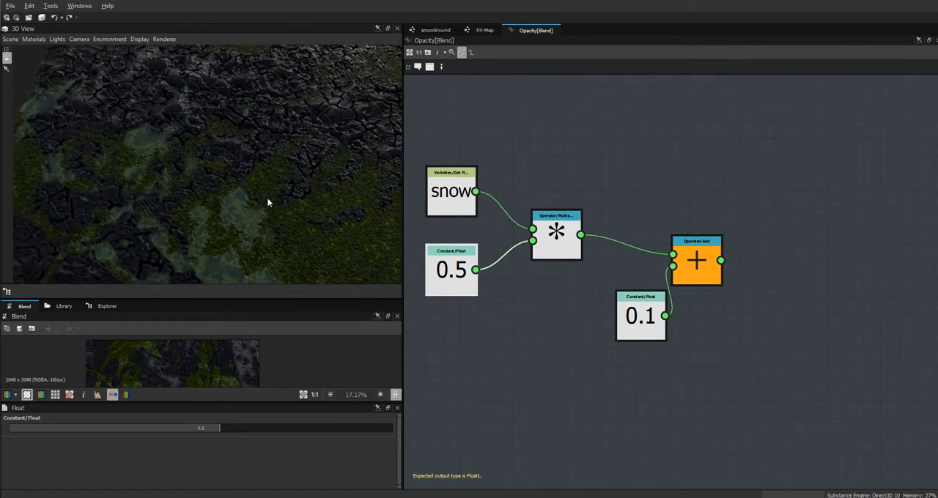
left_click(435, 30)
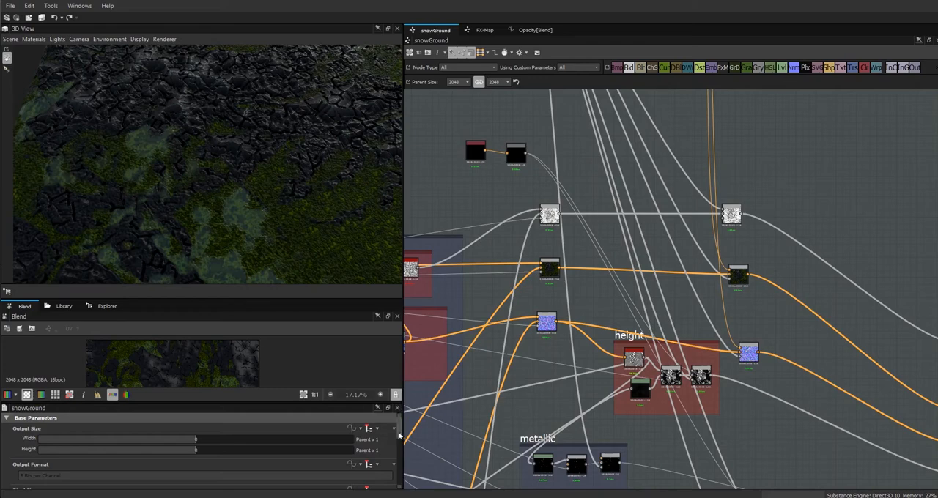
scroll(293, 454, "down", 5)
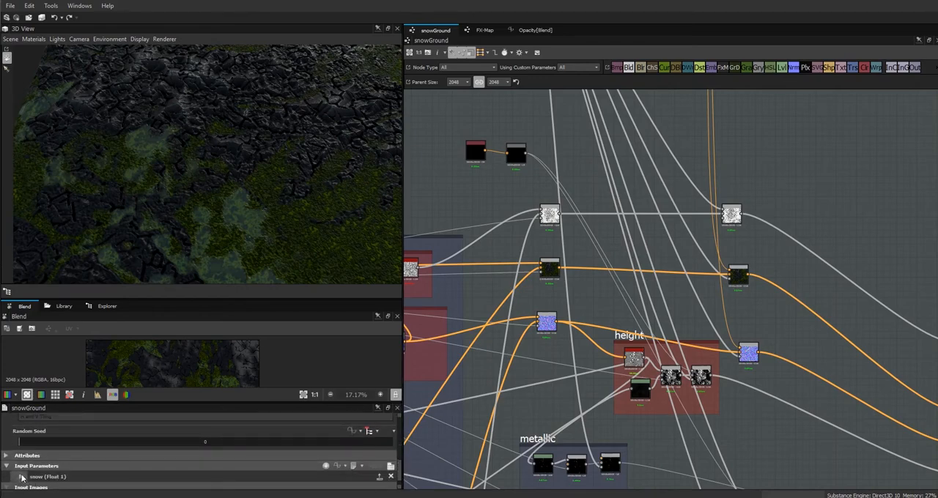
left_click(21, 477)
left_click_drag(400, 452, 398, 465)
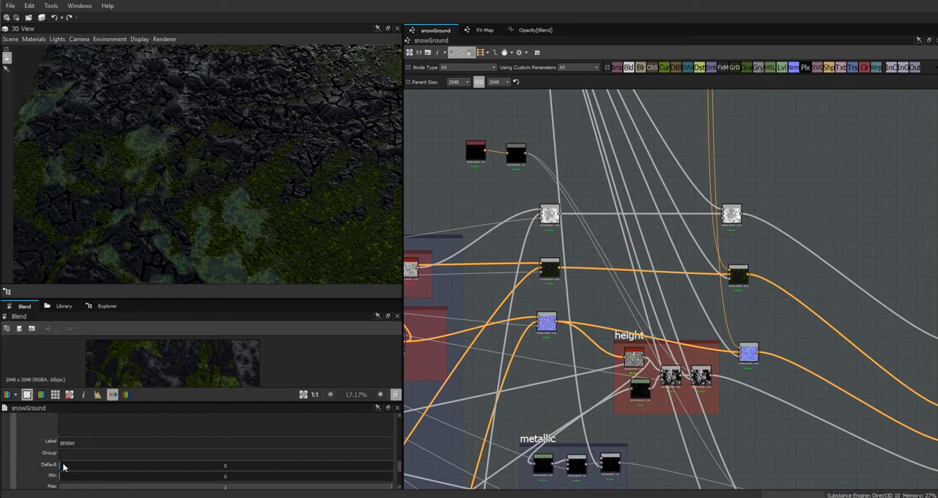
left_click_drag(69, 465, 145, 466)
left_click_drag(197, 464, 435, 463)
Move the cyan uniform color node in the puddles frame away from the blue normal node, towards the frame's middle.
left_click_drag(315, 250, 180, 166)
scroll(239, 185, "down", 5)
left_click_drag(308, 168, 301, 133)
middle_click_drag(662, 204, 762, 438)
middle_click_drag(703, 295, 655, 497)
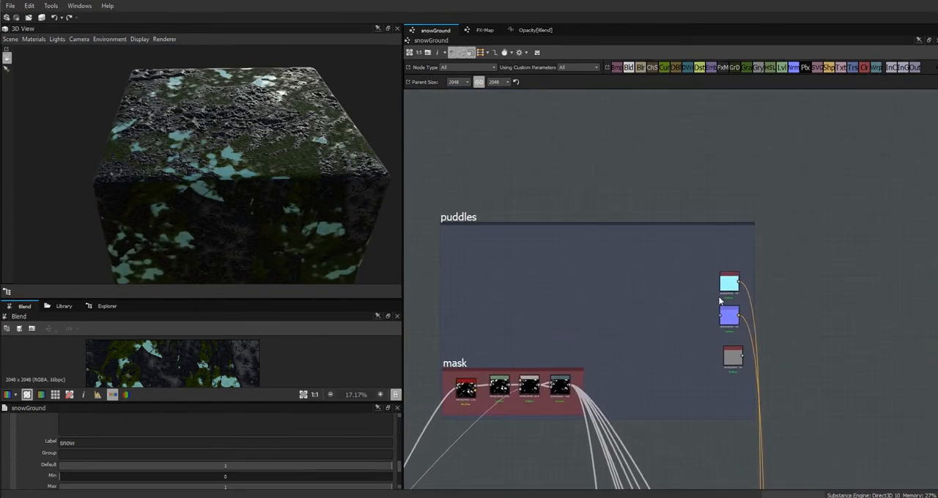
left_click_drag(726, 287, 619, 332)
Inspect the puddles in the 3D preview, testing the snow parameter's default value at 0.05 and restoring it to 1.
left_click_drag(285, 184, 217, 20)
right_click_drag(217, 20, 213, 10)
left_click_drag(305, 139, 258, 71)
middle_click_drag(327, 134, 304, 140)
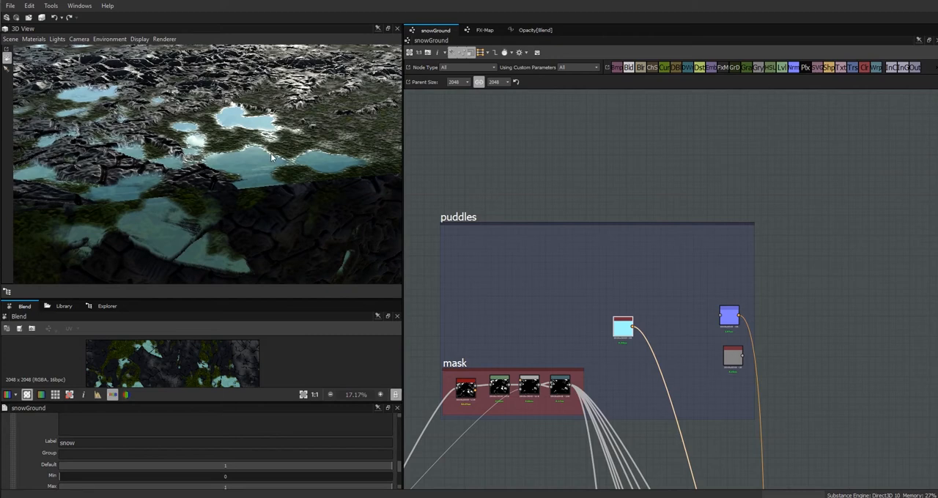
left_click(523, 172)
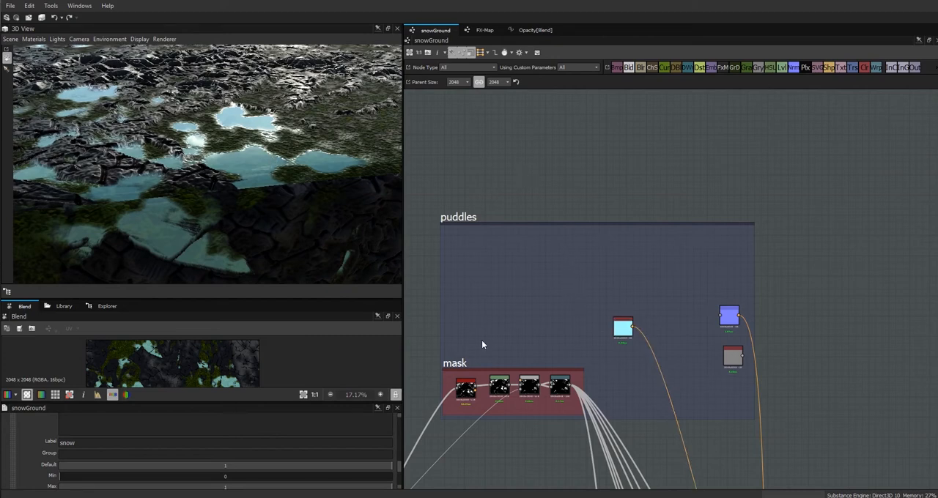
left_click_drag(380, 469, 75, 476)
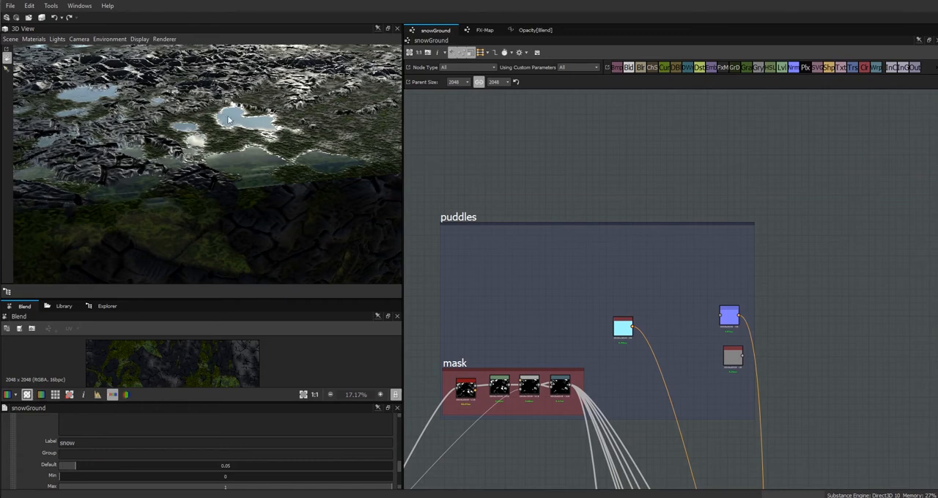
left_click_drag(76, 467, 428, 475)
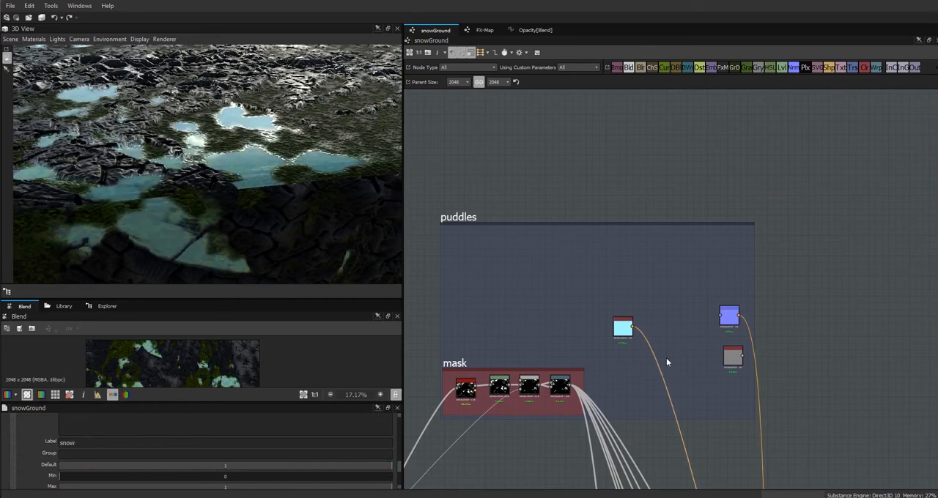
Reposition the blue normal node and the cyan color node within the puddles frame.
mouse_move(718, 323)
left_mouse_down()
mouse_move(726, 308)
mouse_move(720, 315)
left_mouse_up()
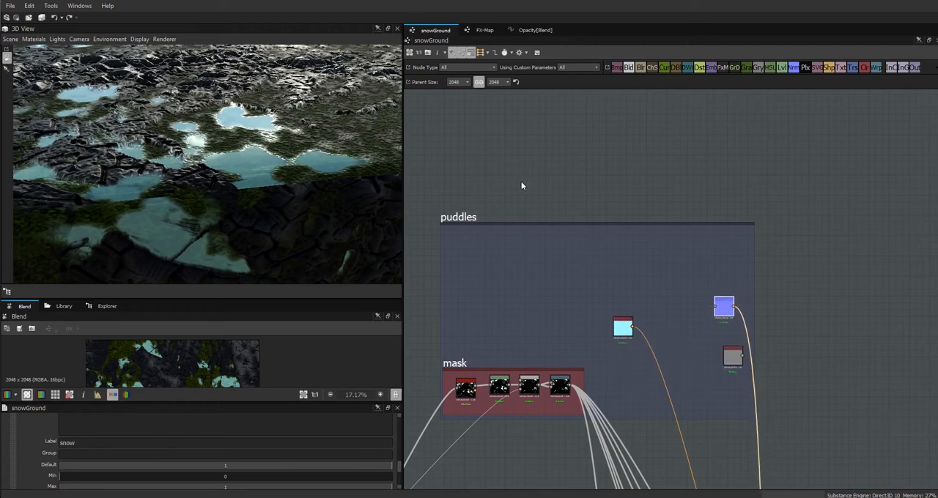
left_click_drag(622, 331, 628, 324)
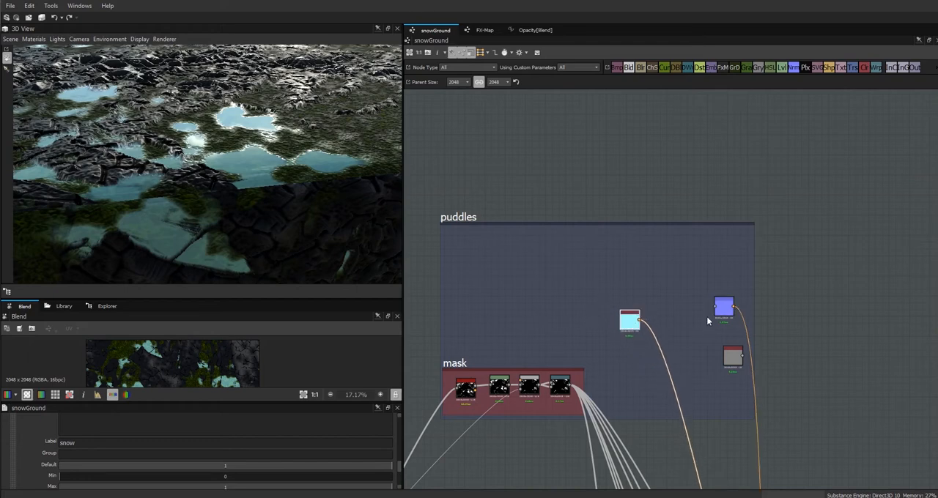
left_click_drag(729, 309, 719, 306)
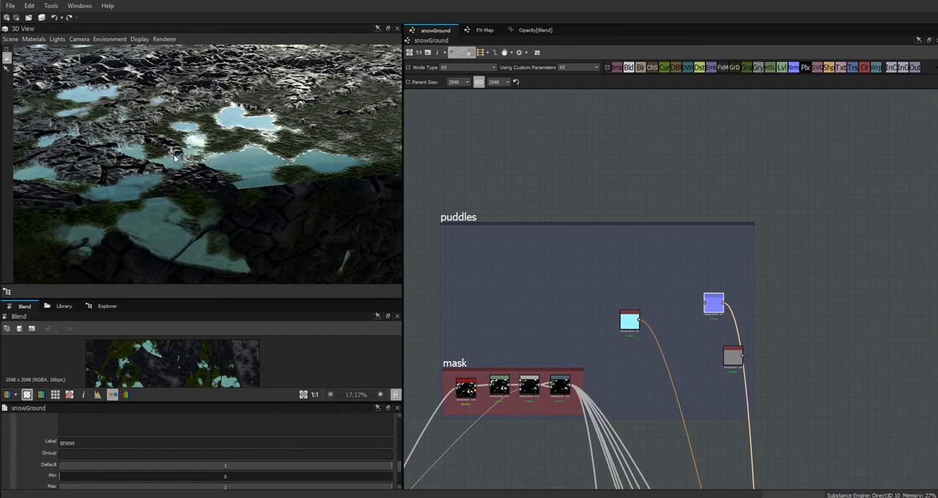
left_click_drag(181, 182, 220, 192)
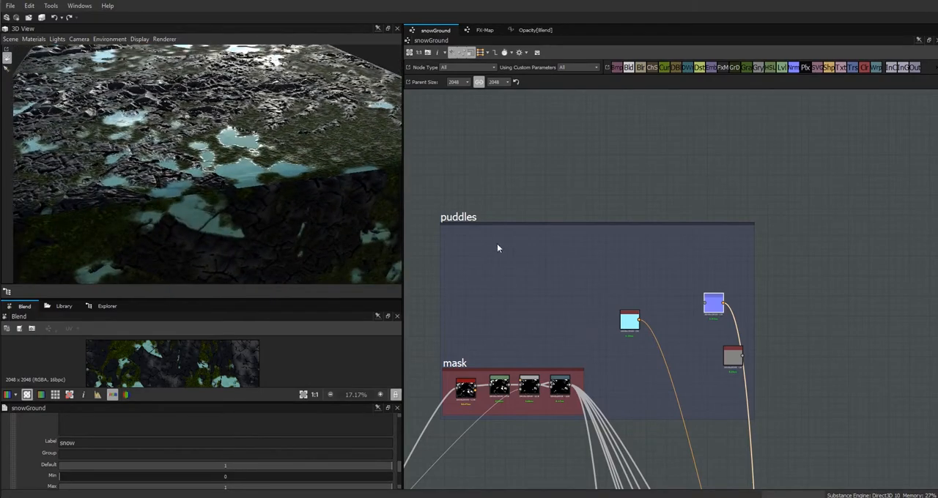
Search the library for cells and place a Cells 1 node in the upper part of the puddles frame.
left_click(64, 305)
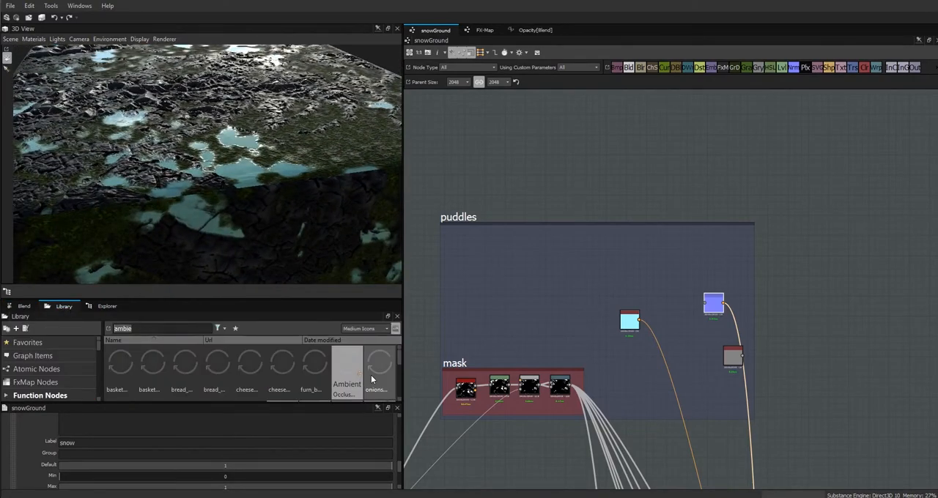
key("BackSpace")
key("BackSpace")
key("BackSpace")
key("BackSpace")
key("BackSpace")
type("cells")
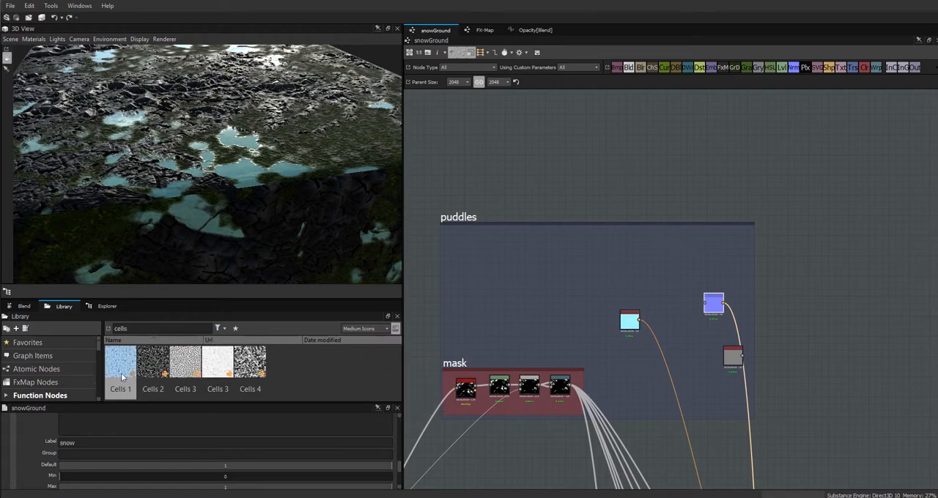
left_click_drag(123, 373, 460, 262)
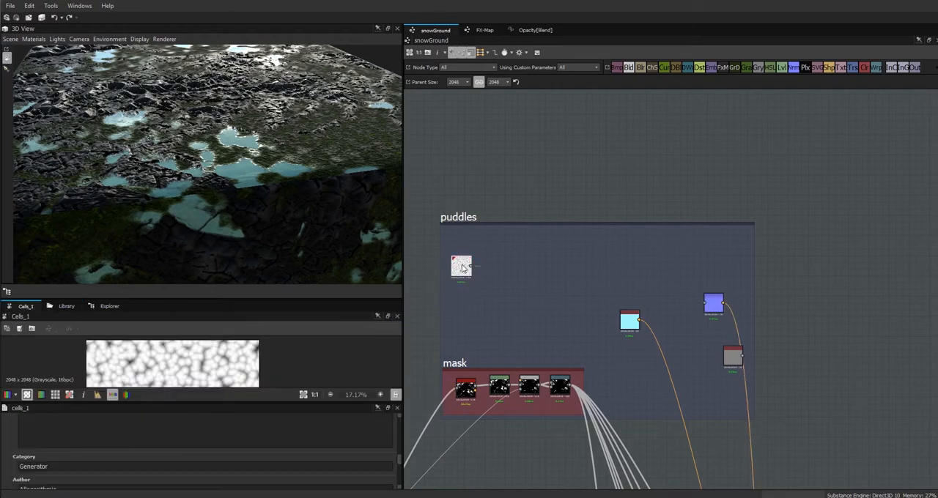
Set the Cells 1 node's scale to 18.
left_click_drag(399, 458, 401, 478)
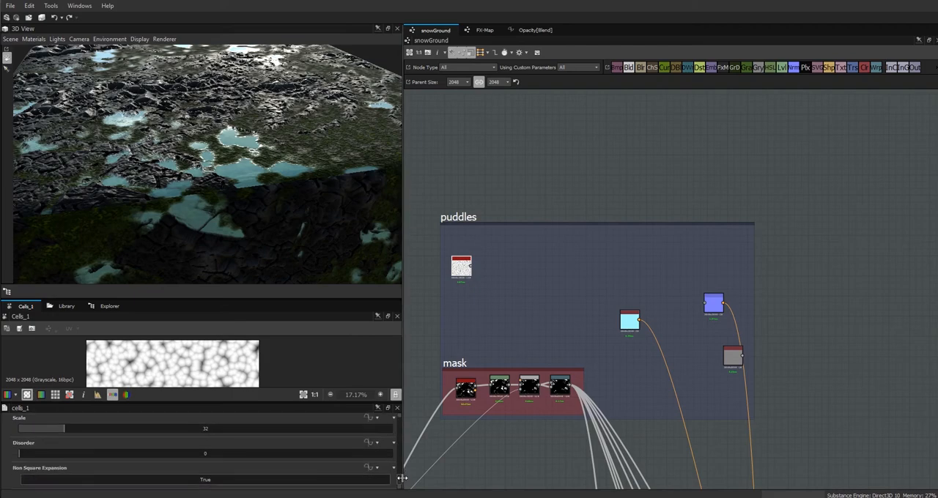
double_click(205, 430)
type("18")
key("Return")
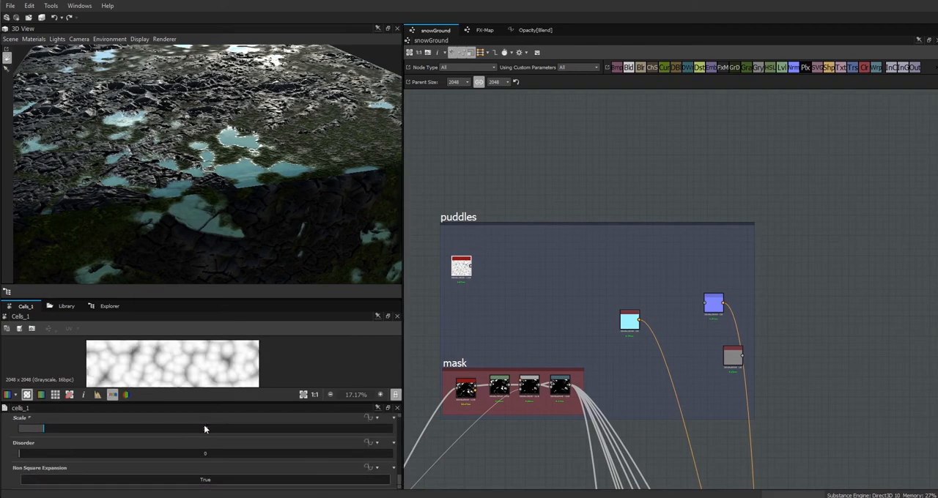
Add a Warp node with both inputs fed by Cells 1 and set its intensity to 0.19.
left_click_drag(875, 67, 499, 255)
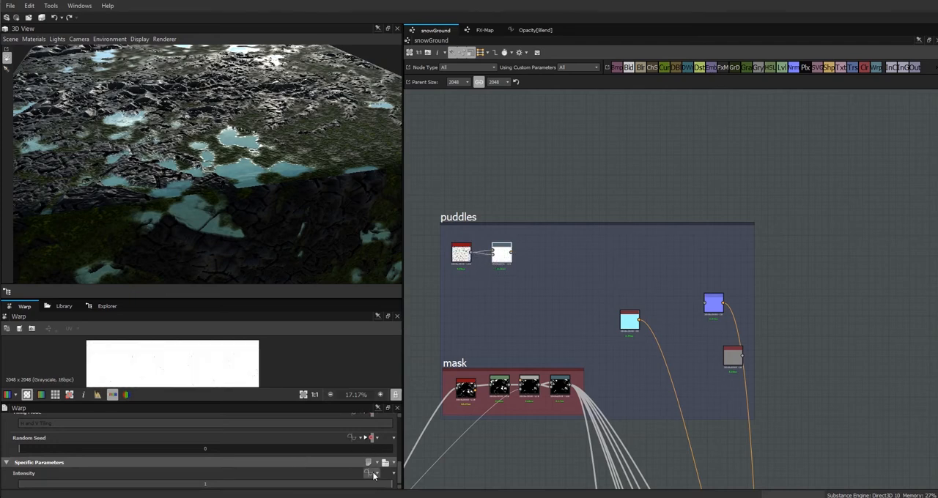
left_click_drag(384, 484, 89, 488)
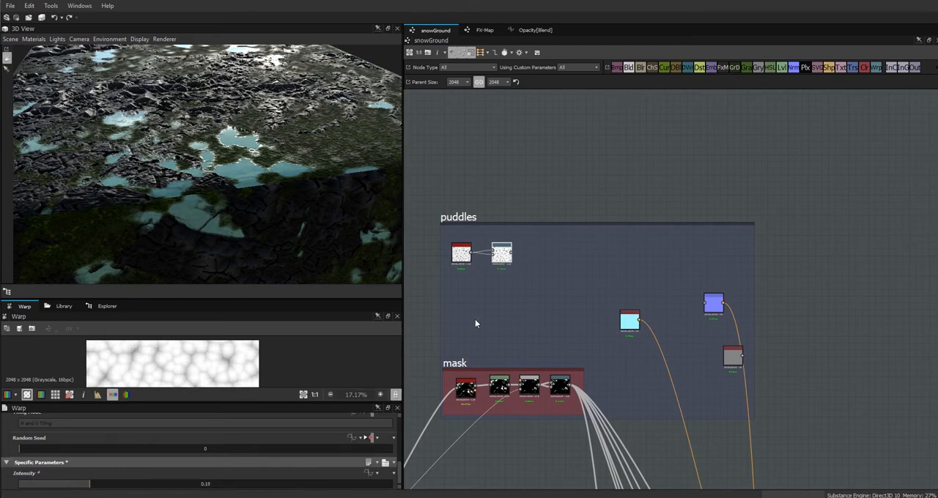
Add a Levels node after the Warp node and raise its black input level to strengthen the cell edges.
left_click_drag(779, 68, 544, 255)
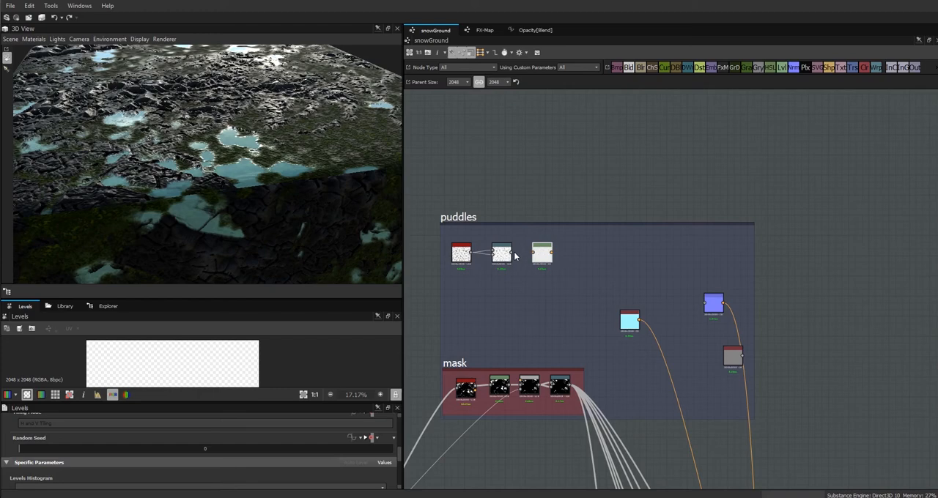
left_click_drag(398, 452, 401, 466)
left_click_drag(19, 439, 162, 443)
Add a second Warp node after the Levels node and connect a map from the rocks frame as its gradient input.
left_click_drag(877, 74, 589, 262)
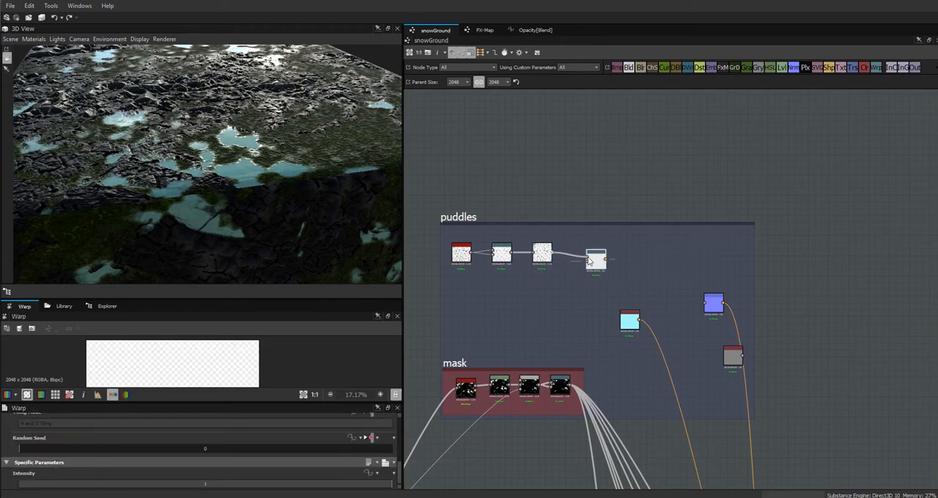
middle_click_drag(532, 310, 707, 172)
scroll(706, 171, "down", 4)
middle_click_drag(672, 298, 746, 210)
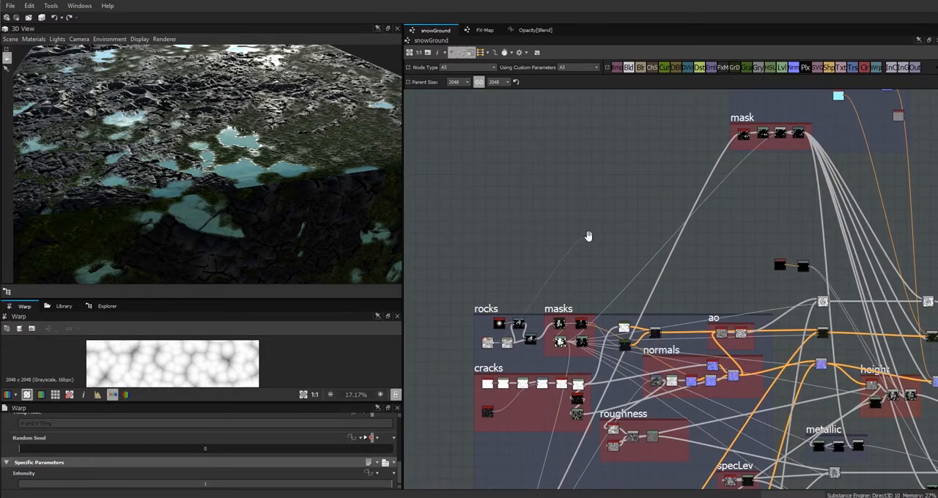
middle_click_drag(591, 235, 403, 434)
double_click(627, 256)
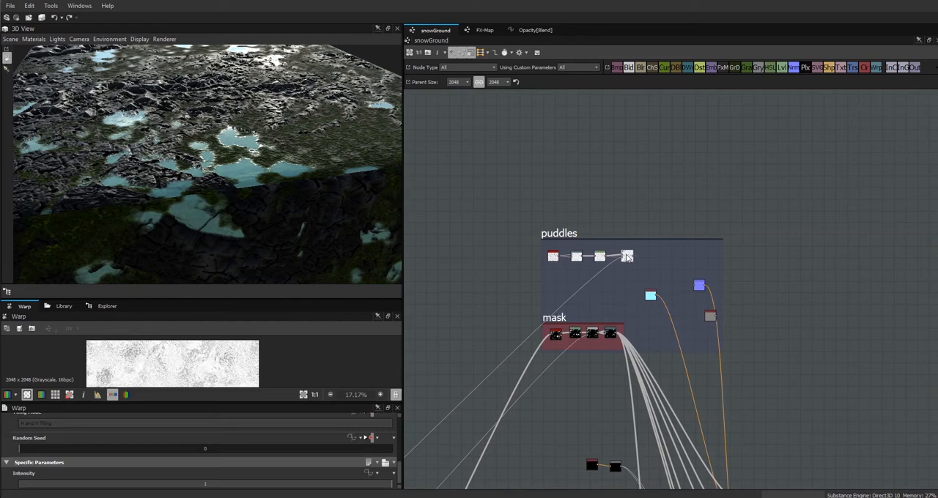
Set the second Warp node's intensity to 0.13 and examine the pattern in an enlarged 2D view.
left_click_drag(395, 480, 62, 490)
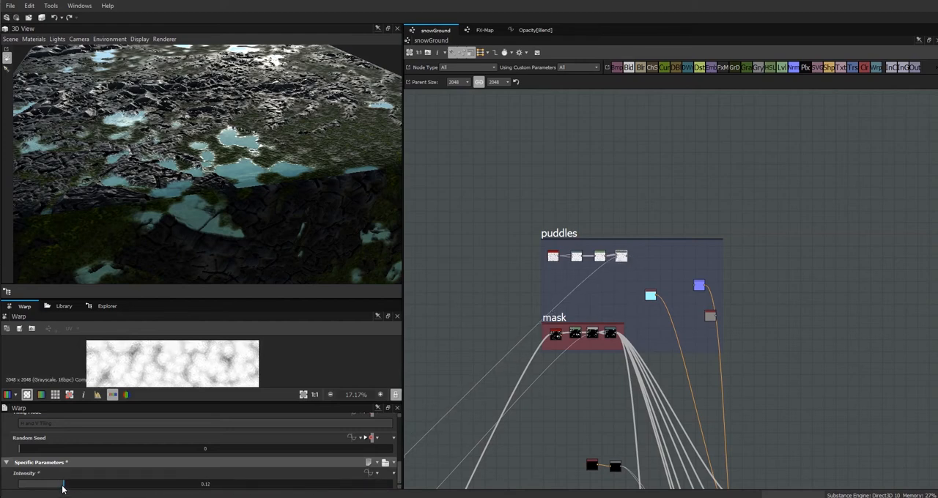
left_click_drag(184, 299, 187, 179)
scroll(194, 295, "up", 5)
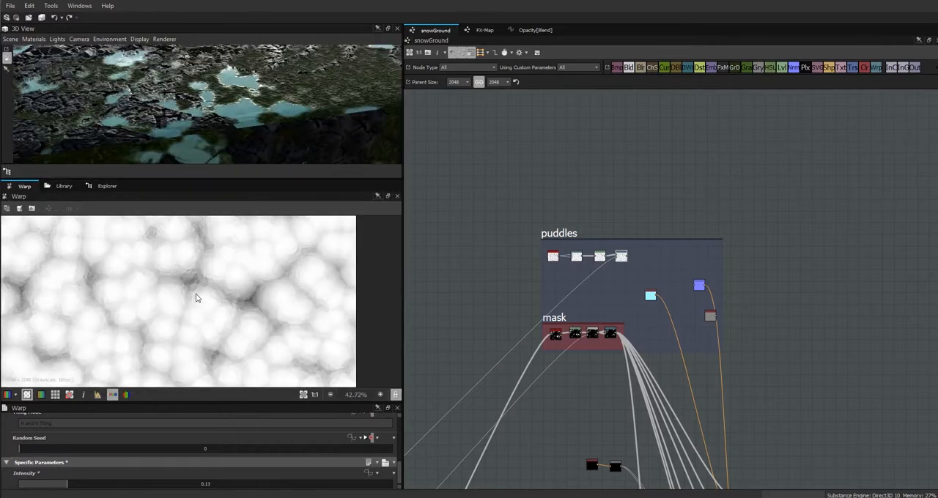
Add Transformation 2D and Warp nodes after the second Warp, apply x2 scaling in the transform, and use it as the new Warp's gradient input.
scroll(199, 297, "down", 1)
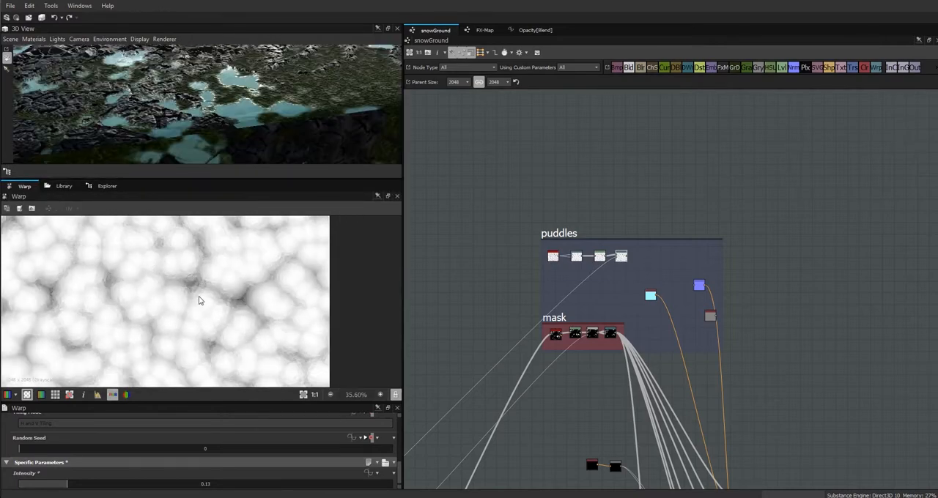
left_click_drag(851, 67, 633, 272)
left_click_drag(870, 71, 654, 260)
left_click(640, 272)
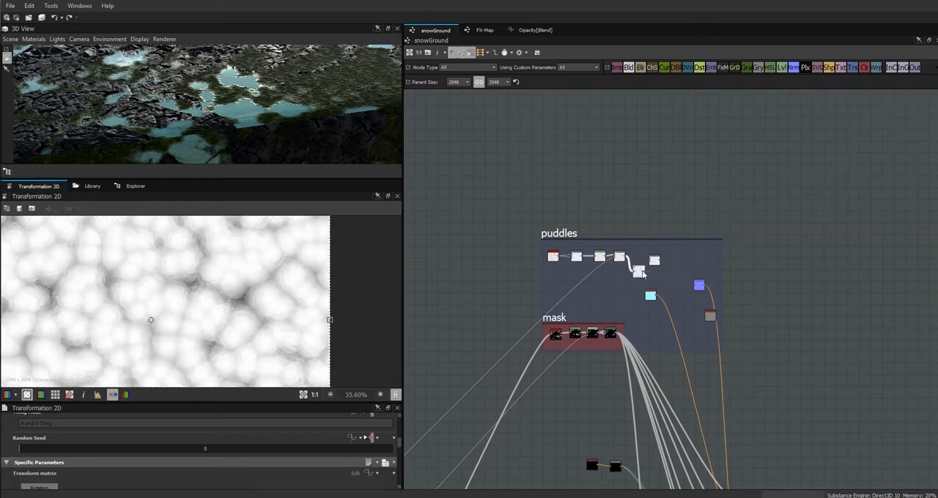
scroll(399, 455, "down", 3)
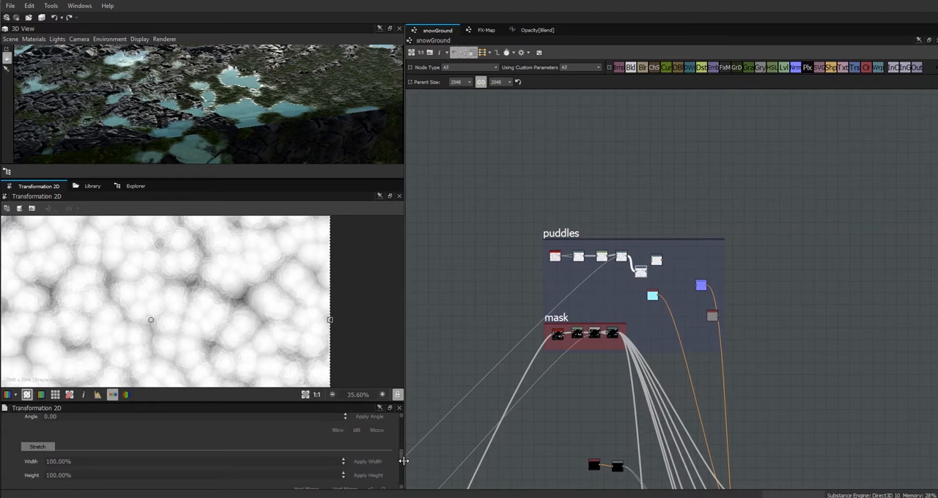
left_click(373, 436)
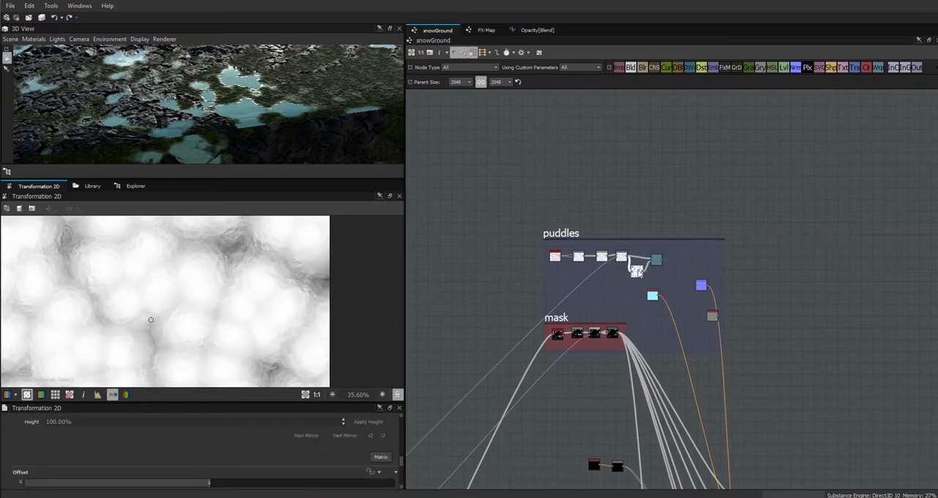
Set the third Warp node's intensity to 0.23 and examine the pattern in an enlarged 2D view.
double_click(653, 258)
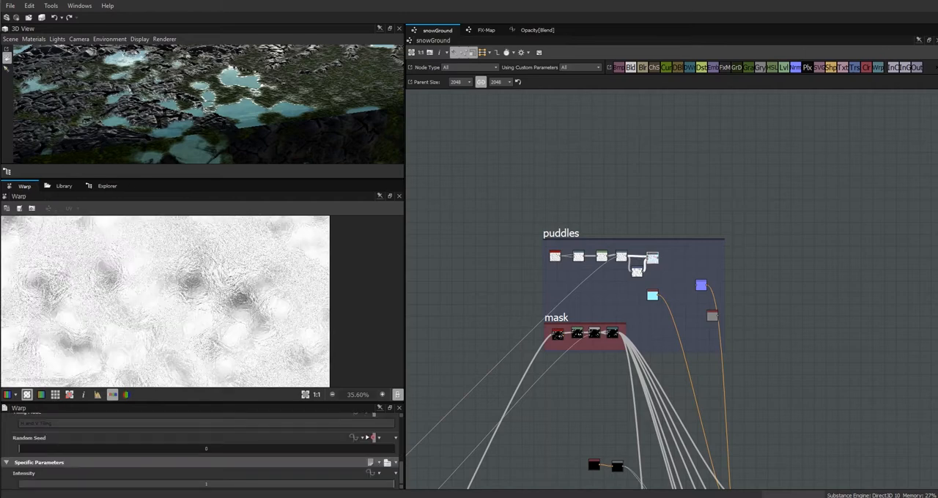
left_click_drag(396, 484, 90, 495)
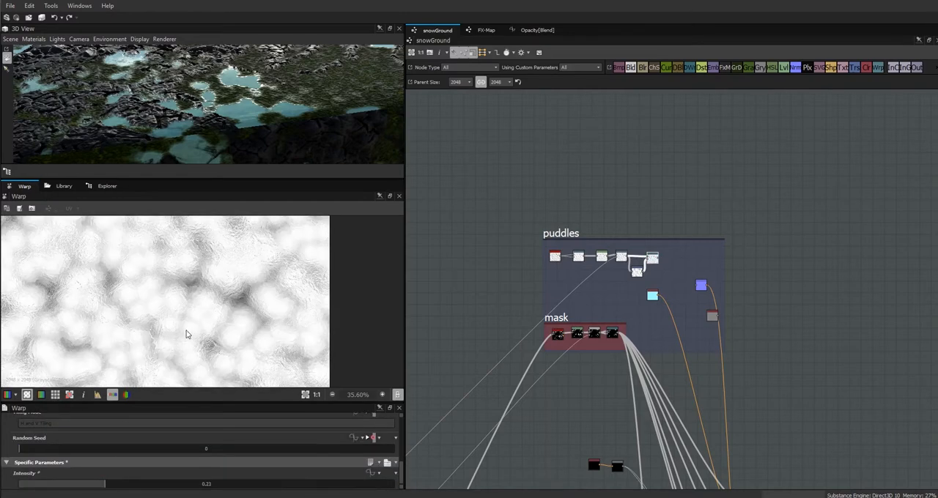
left_click_drag(296, 403, 291, 454)
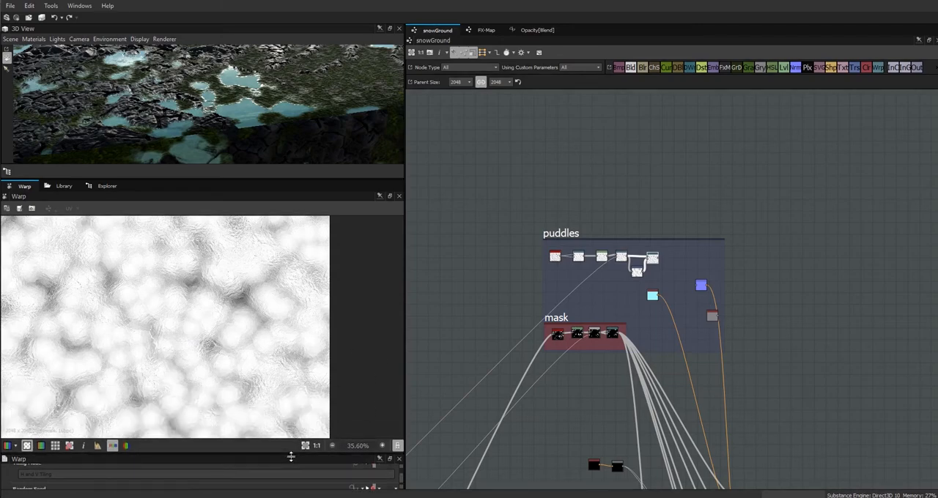
scroll(212, 341, "up", 2)
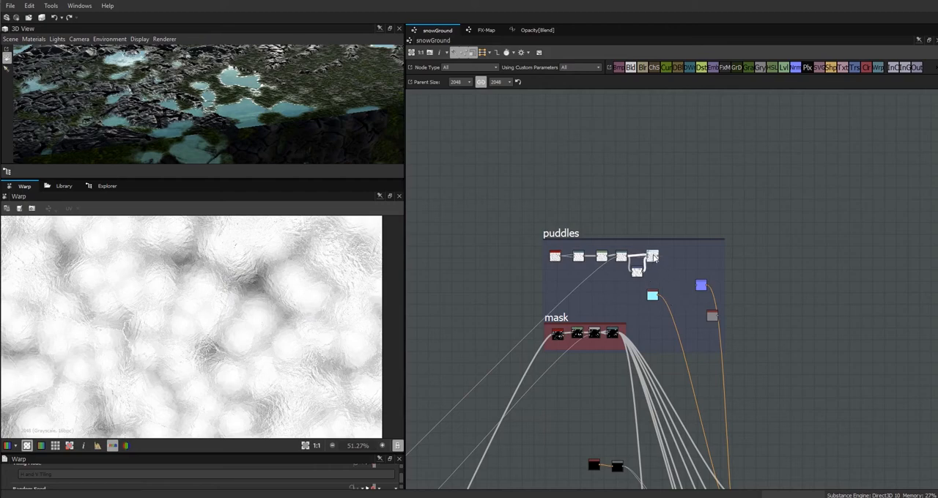
Search the library for invert and add an Invert Grayscale node after the third Warp.
left_click(65, 187)
left_click_drag(163, 208, 88, 209)
type("invert")
left_click_drag(188, 246, 668, 258)
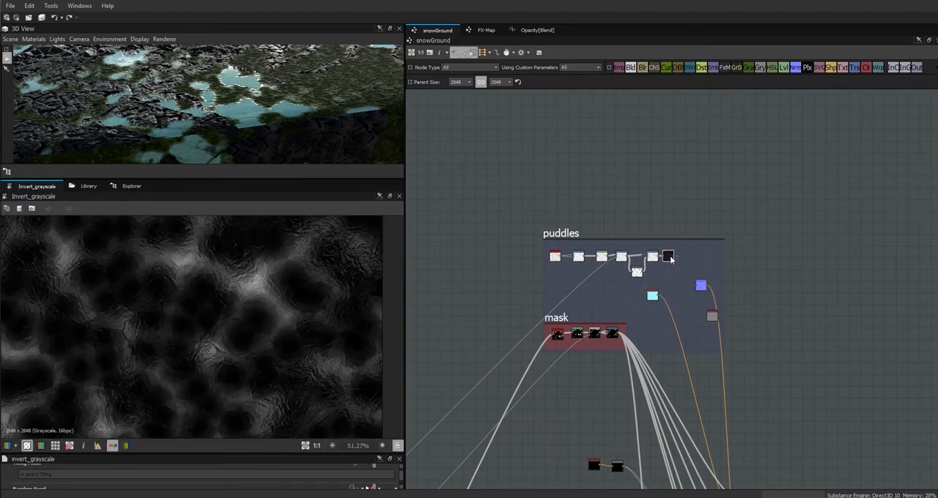
Add a Height to Normal World Units node after the Invert Grayscale and move the puddles' outgoing normal connection onto its output.
left_click(82, 187)
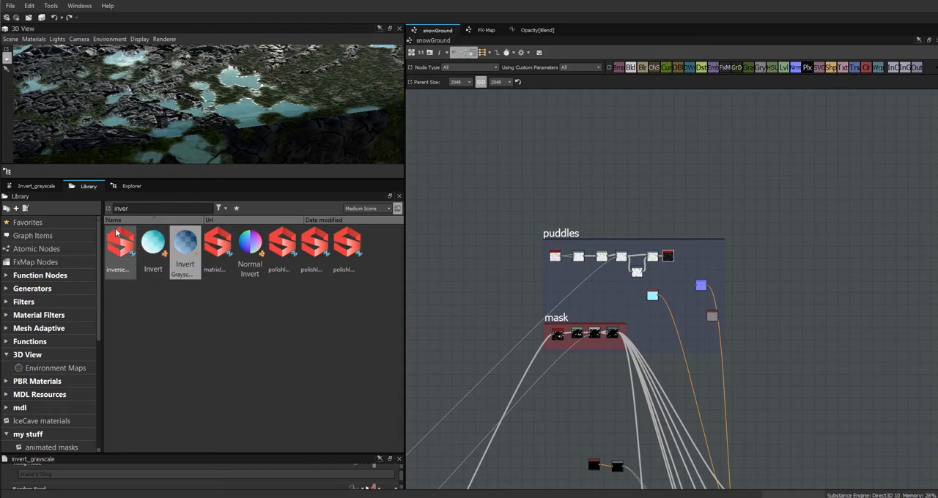
left_click_drag(142, 208, 42, 196)
type("height t")
left_click_drag(120, 245, 745, 260)
left_click_drag(674, 256, 739, 259)
left_click_drag(745, 260, 696, 260)
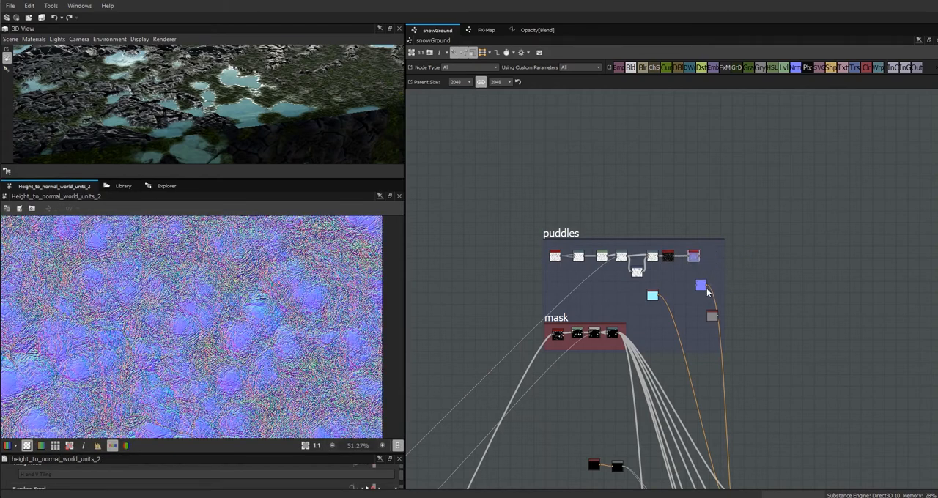
left_click_drag(707, 285, 701, 259, "shift")
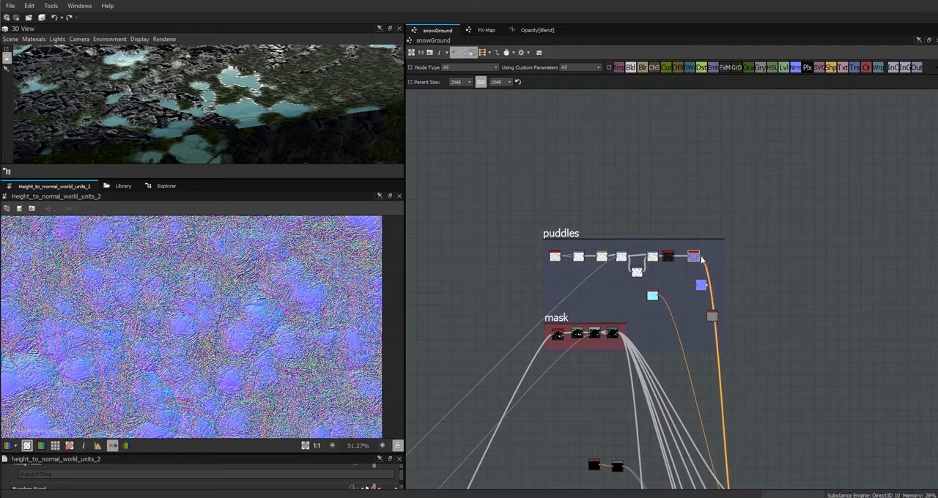
Enlarge the 3D view and examine the puddles' bumpy surface from several angles.
left_click_drag(237, 120, 305, 110)
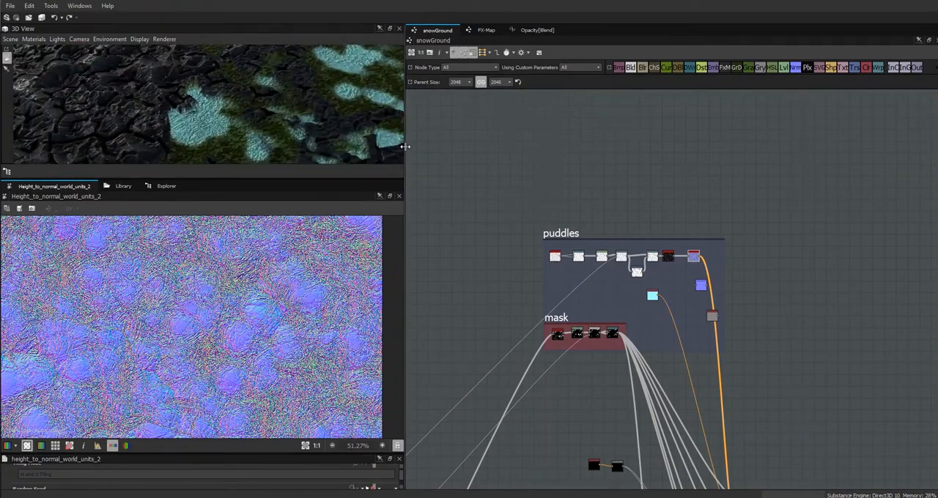
left_click_drag(405, 146, 622, 147)
left_click_drag(300, 179, 326, 380)
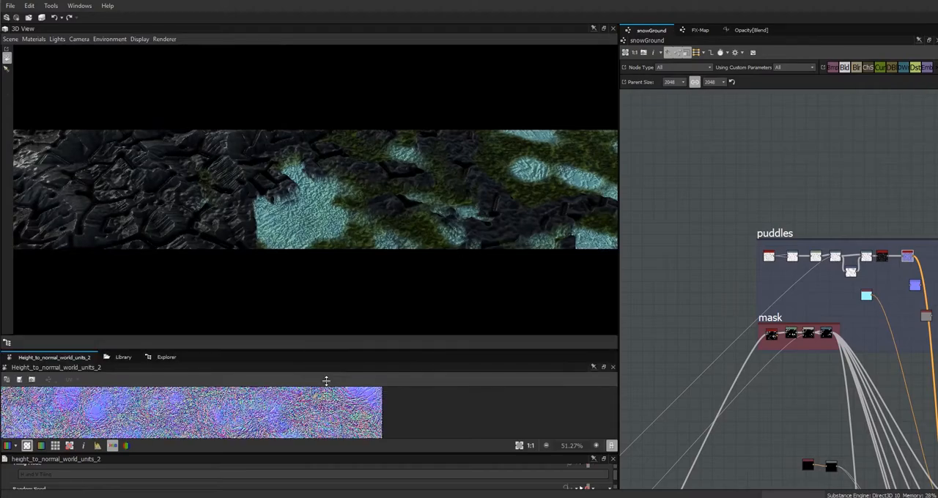
left_click_drag(334, 286, 451, 335)
left_click_drag(233, 239, 209, 233)
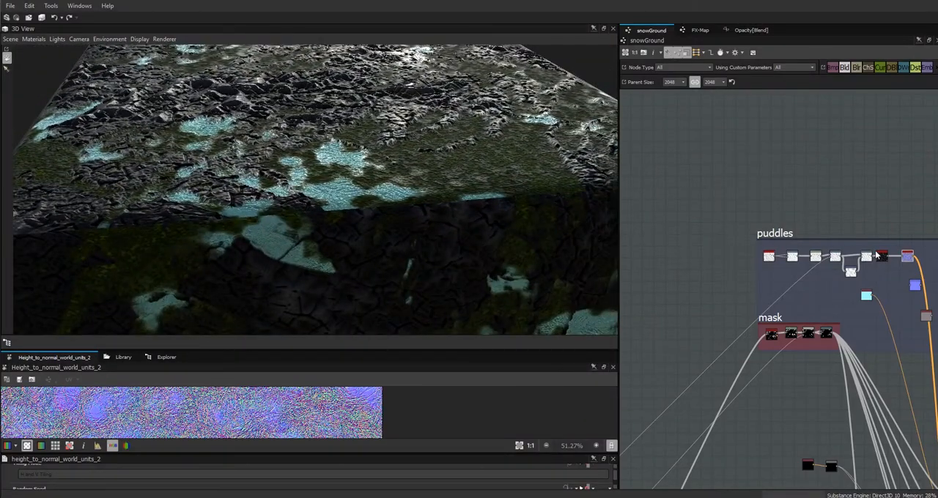
Set the third Warp's intensity to 0.06 and the second Warp's to 0.07, checking the puddles on the model.
left_click(907, 260)
left_click_drag(421, 203, 408, 163)
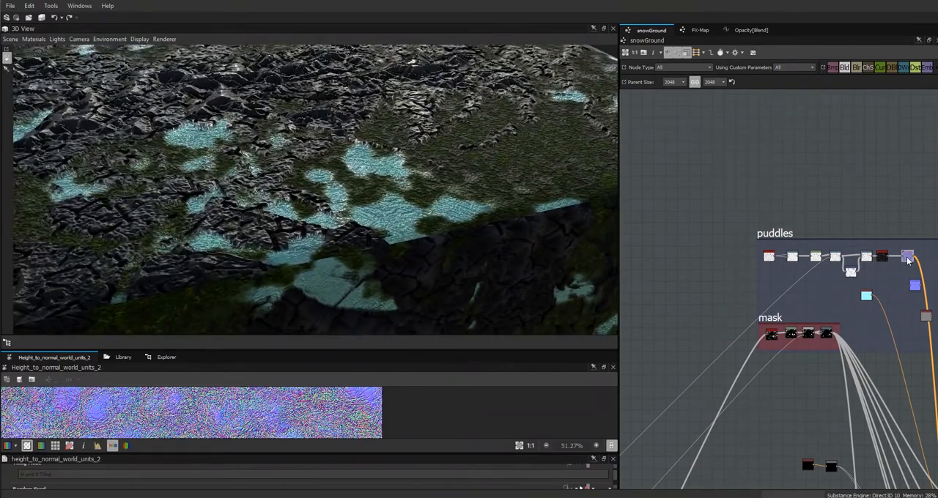
left_click_drag(561, 453, 559, 415)
left_click_drag(615, 449, 619, 448)
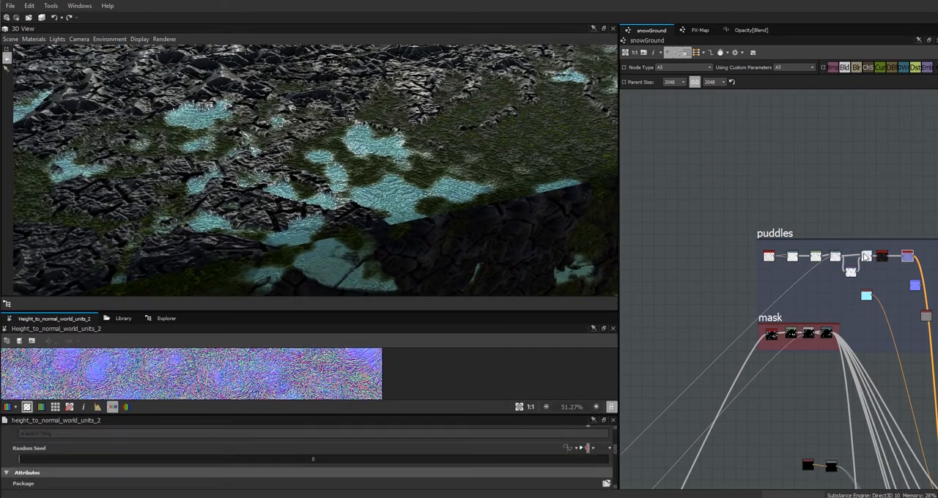
left_click(866, 256)
scroll(598, 471, "down", 1)
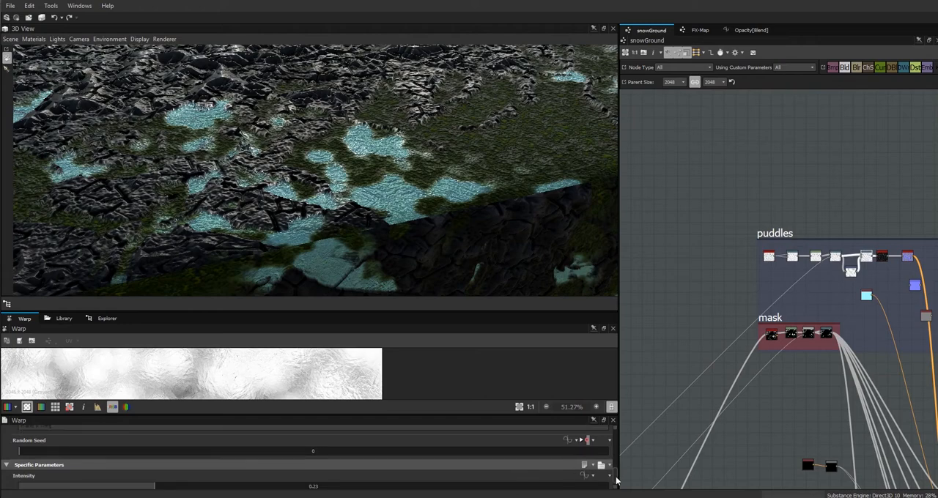
left_click_drag(236, 482, 56, 489)
left_click(836, 258)
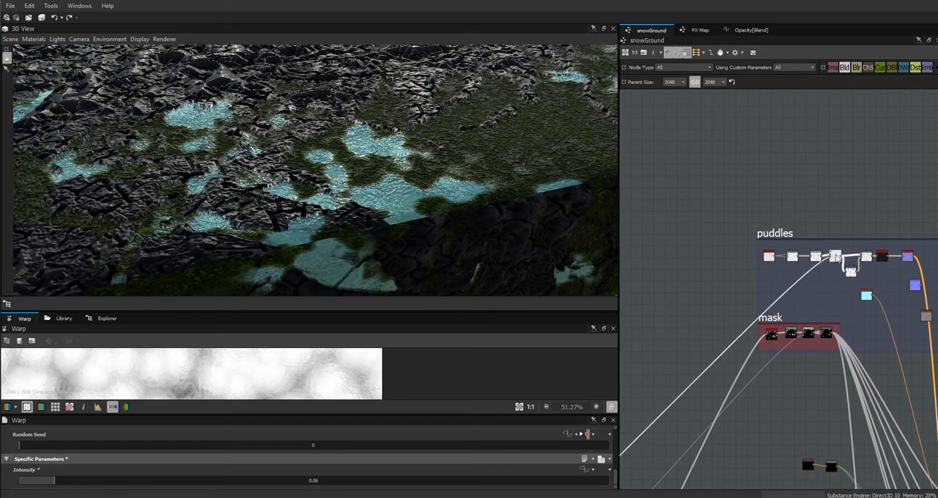
left_click_drag(93, 485, 63, 490)
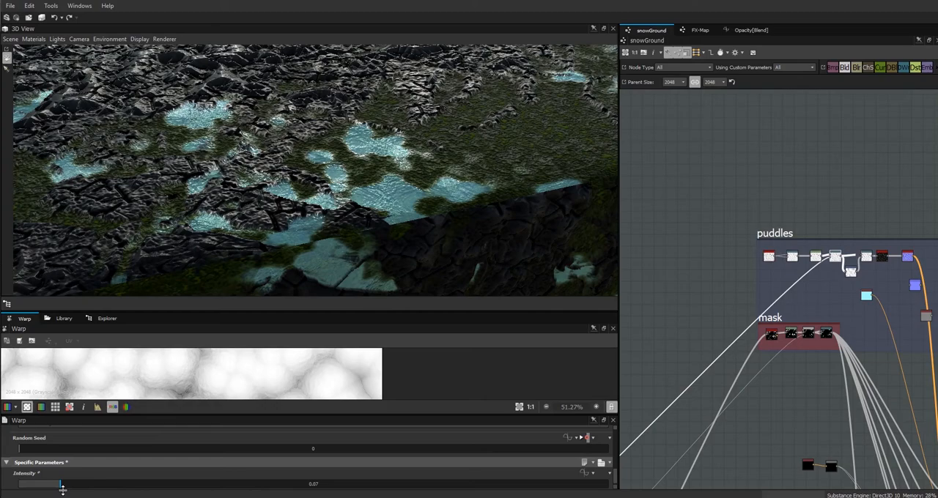
left_click_drag(277, 235, 131, 278)
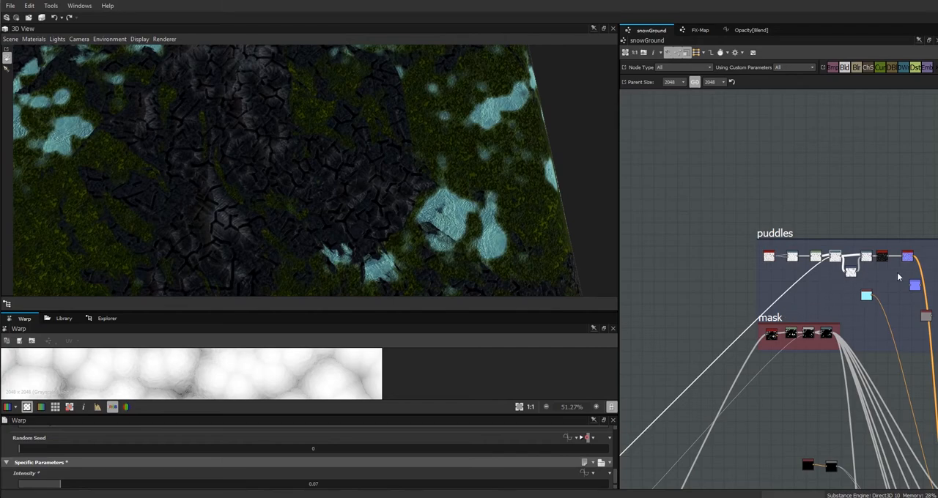
Set the Cells 1 node's scale to 11 and check the larger cells on the puddles.
left_click(768, 257)
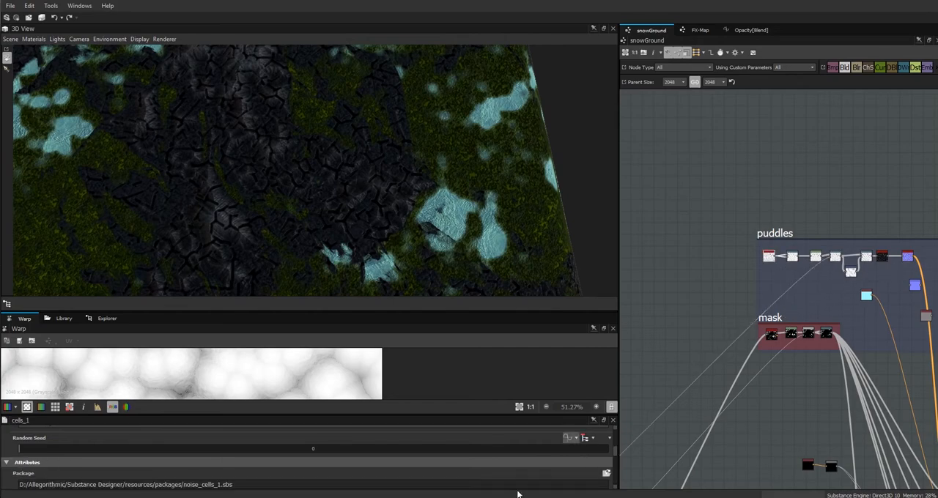
left_click_drag(615, 449, 622, 479)
left_click_drag(56, 452, 46, 454)
left_click_drag(350, 220, 162, 211)
left_click_drag(39, 453, 43, 455)
left_click_drag(229, 251, 326, 140)
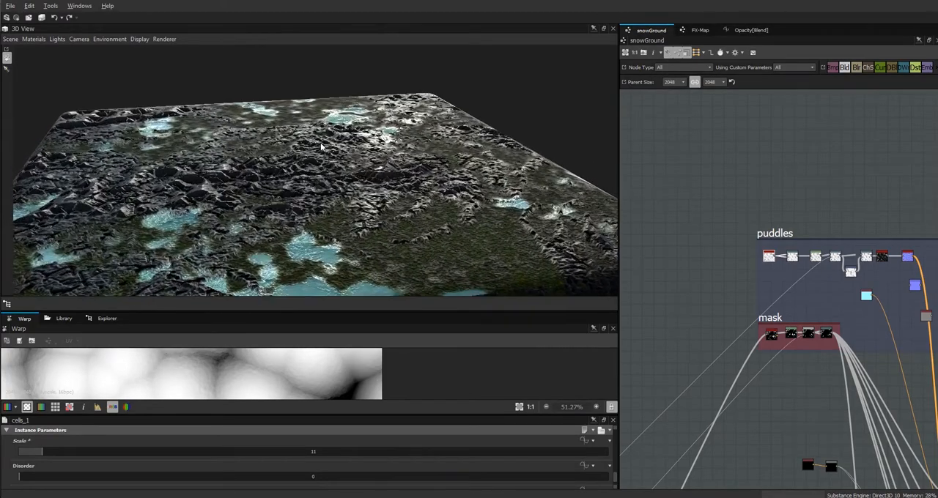
Raise the black input level of the puddles' Levels node to deepen the gaps between cells.
left_click(835, 258)
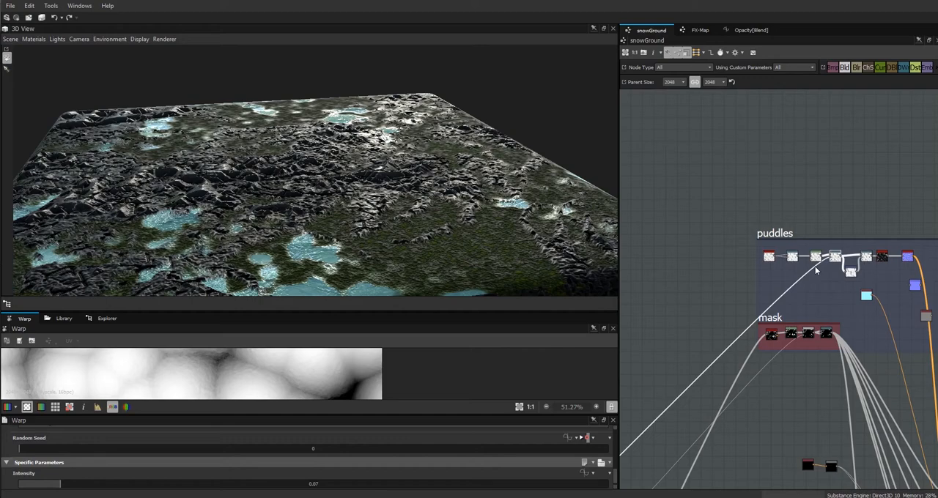
left_click(816, 256)
left_click_drag(615, 460, 615, 472)
left_click_drag(247, 444, 313, 444)
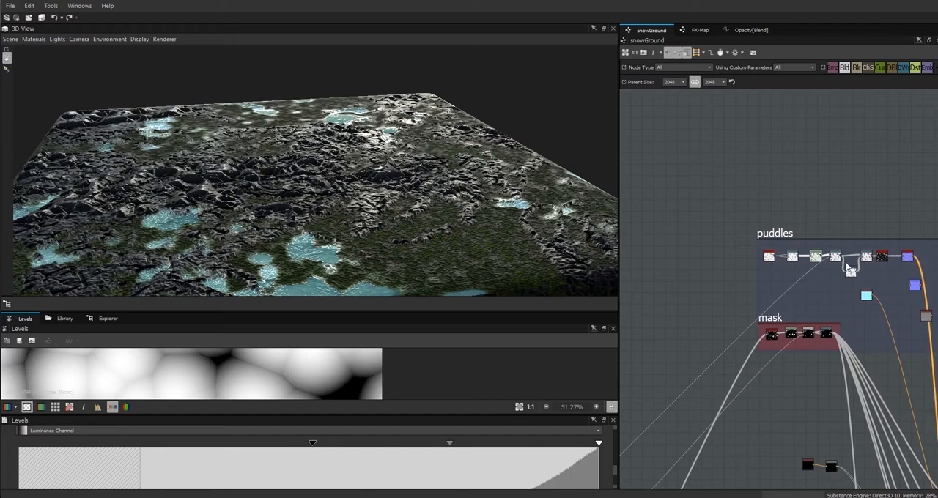
Set the second Warp's intensity to 0.05, lower the third Warp's intensity as well, and inspect the puddles up close.
left_click(836, 258)
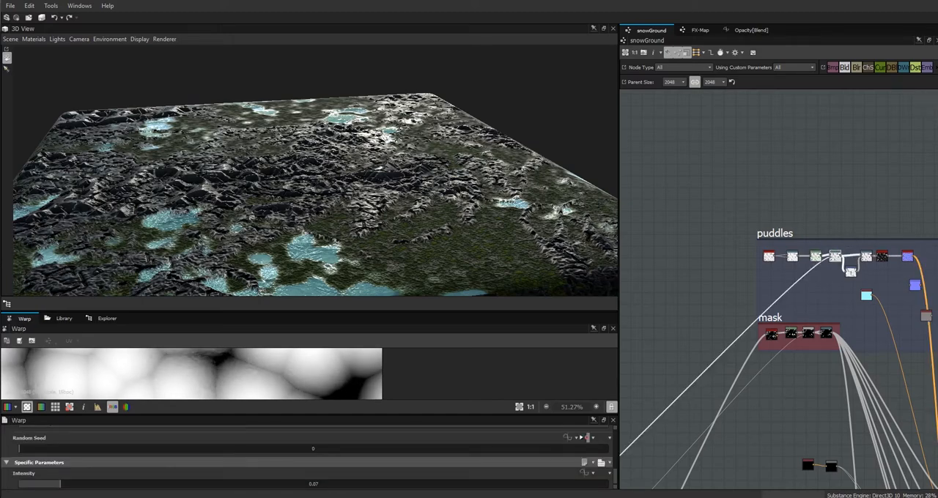
left_click_drag(61, 486, 49, 486)
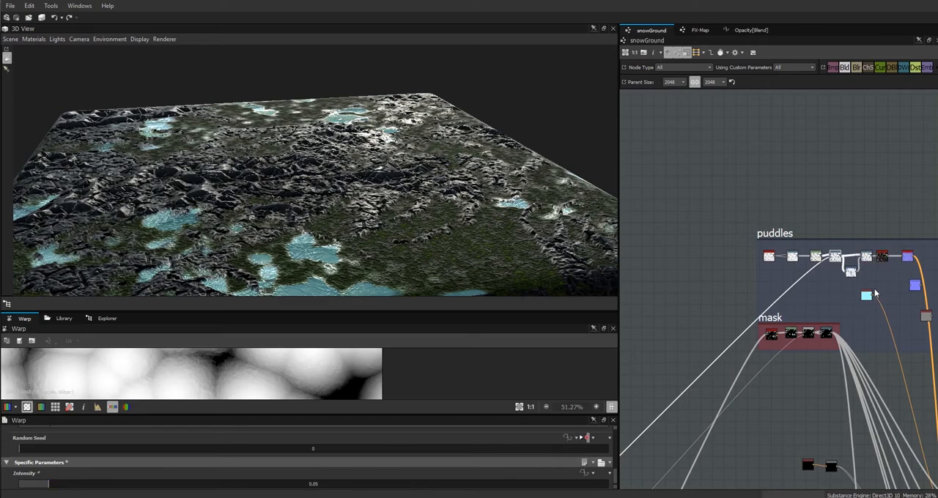
left_click(866, 256)
left_click_drag(52, 486, 45, 489)
left_click_drag(362, 256, 298, 274)
left_click_drag(295, 208, 442, 192)
Raise the Levels node's black input level further to increase contrast between the cells and their gaps.
left_click(815, 258)
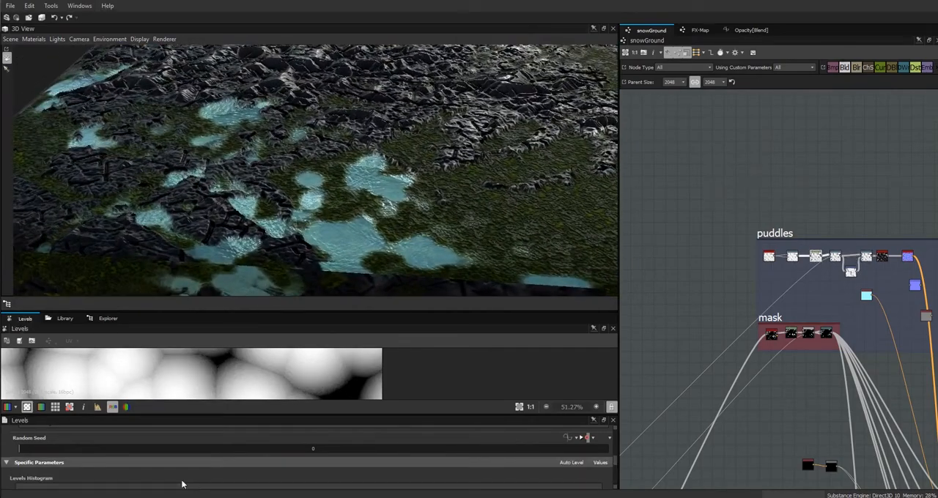
left_click_drag(349, 442, 365, 438)
mouse_move(342, 262)
left_mouse_down()
mouse_move(299, 256)
mouse_move(268, 288)
mouse_move(389, 270)
mouse_move(425, 251)
mouse_move(351, 253)
left_mouse_up()
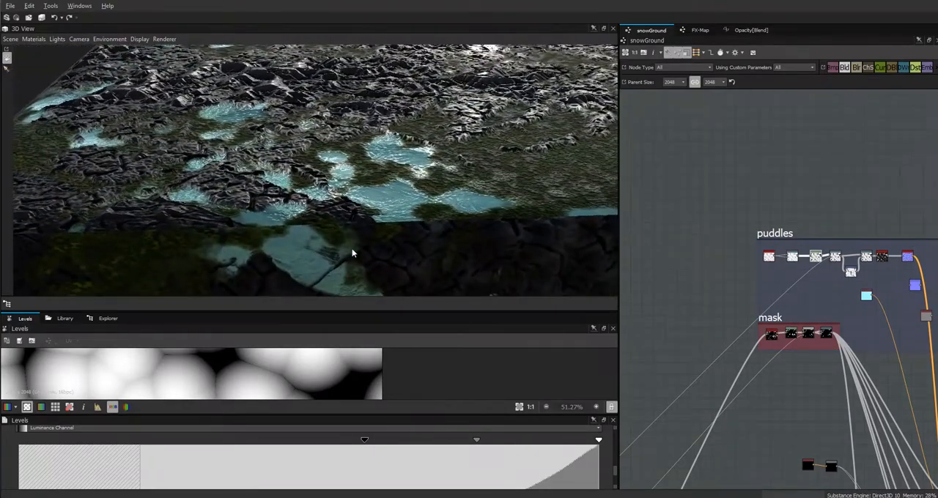
Inspect the puddles on the whole cube and expand the graph's snow input parameter for review.
right_click_drag(448, 238, 721, 443)
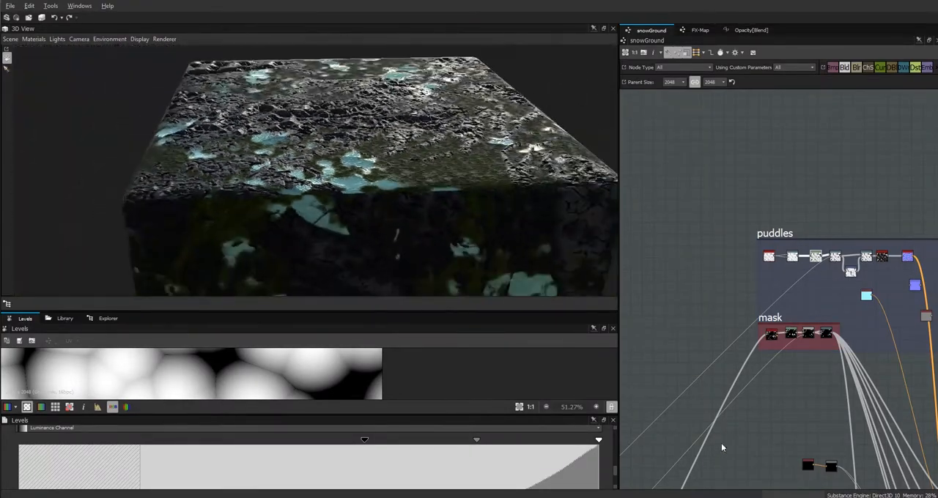
left_click_drag(302, 217, 339, 243)
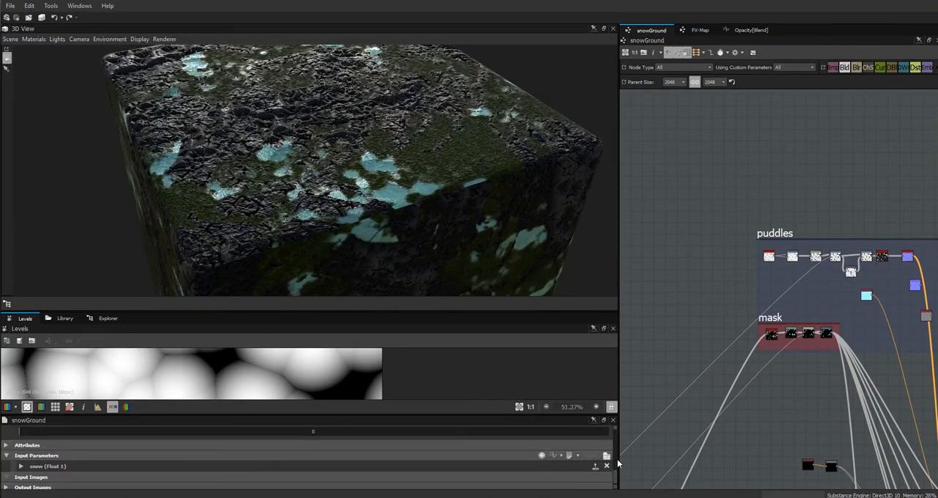
left_click(21, 465)
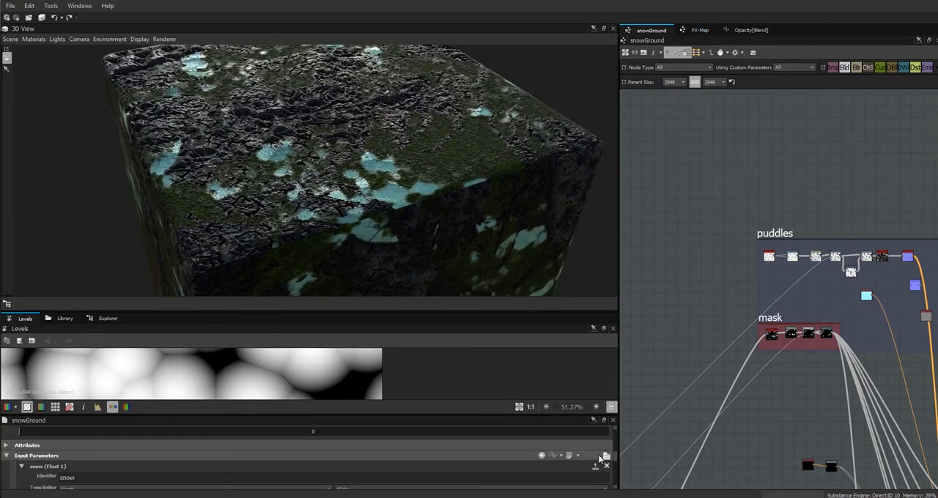
scroll(614, 458, "up", 3)
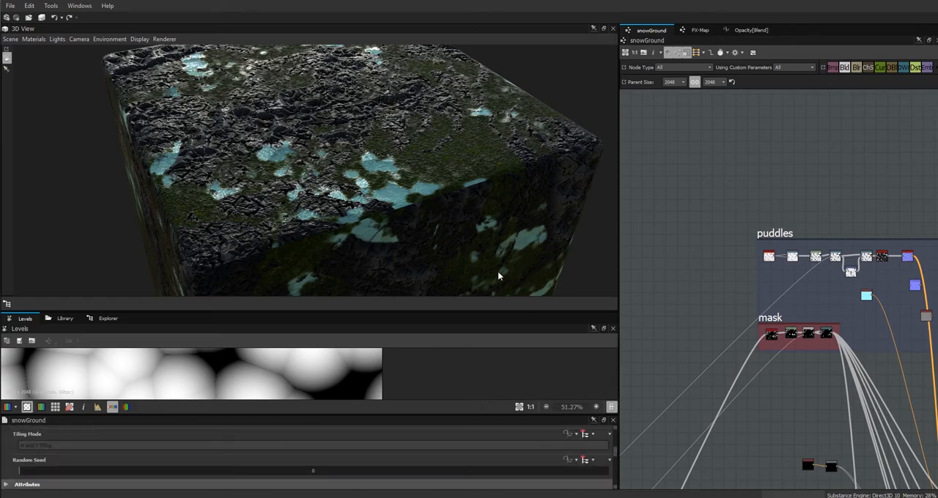
scroll(438, 149, "up", 4)
left_click_drag(473, 183, 450, 167)
middle_click_drag(746, 305, 646, 265)
Add a Normal To Height HQ node from the library and feed it from the puddles' Height to Normal node.
left_click(811, 221)
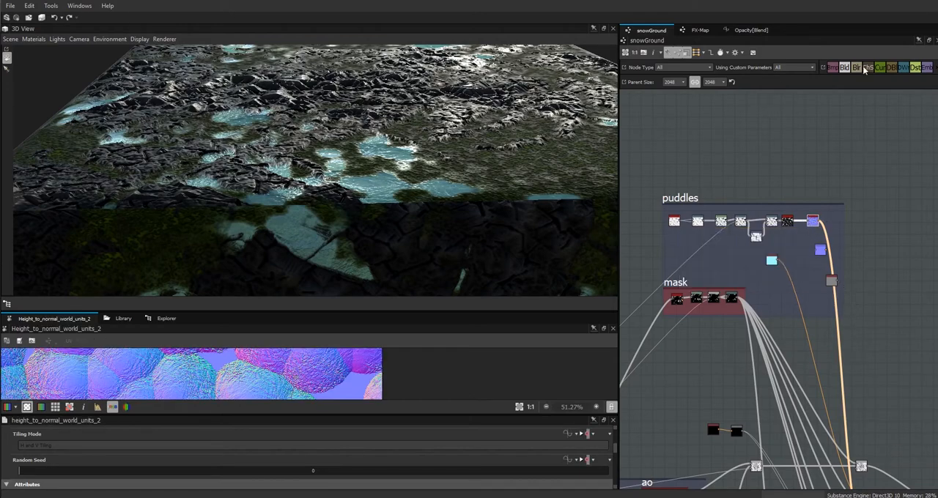
left_click(122, 318)
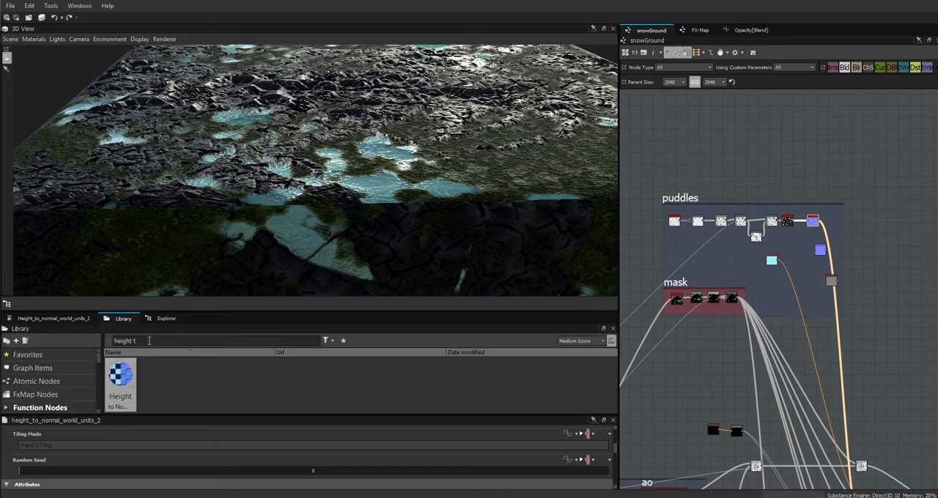
left_click_drag(154, 339, 91, 347)
type("normal t")
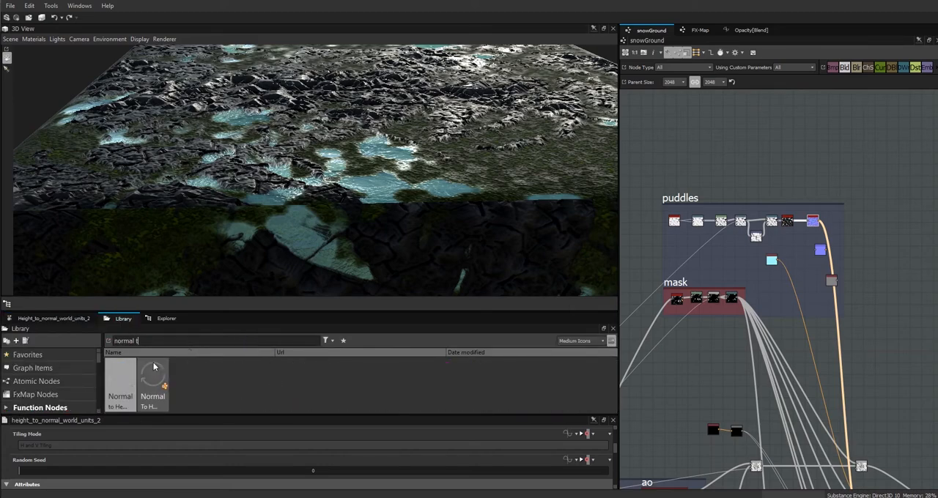
left_click_drag(154, 367, 869, 233)
left_click(42, 318)
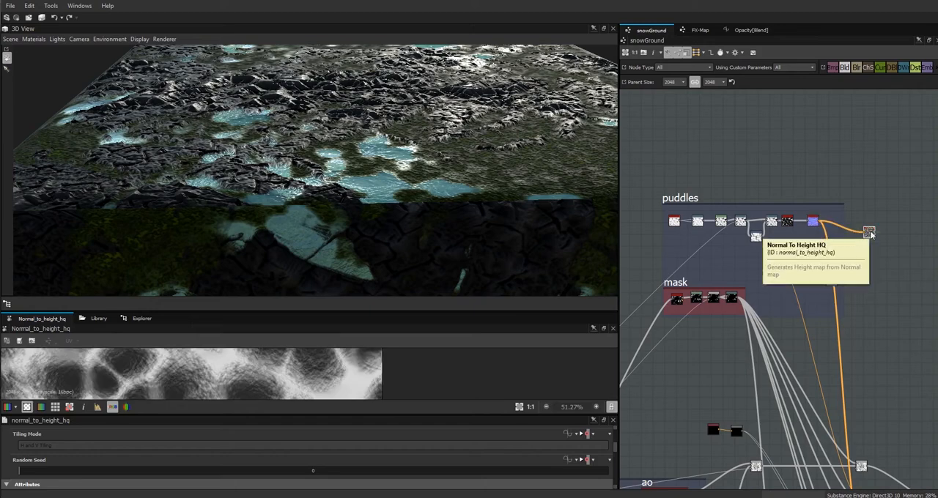
mouse_move(870, 232)
left_mouse_down()
mouse_move(812, 292)
mouse_move(837, 217)
mouse_move(879, 231)
left_mouse_up()
Widen the graph area and add a Gradient Map node fed by the Normal To Height HQ node.
middle_click_drag(828, 253, 721, 216)
left_click_drag(618, 256, 394, 255)
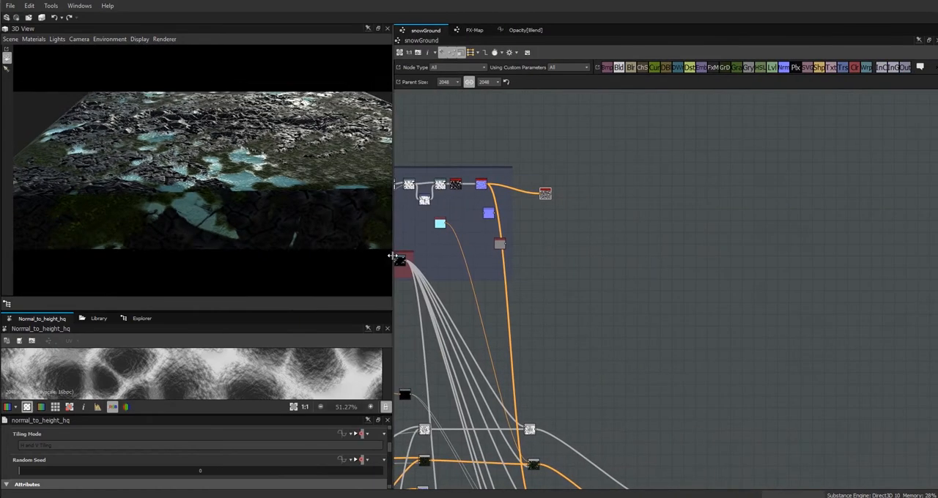
middle_click_drag(670, 224, 787, 266)
left_click_drag(662, 236, 650, 230)
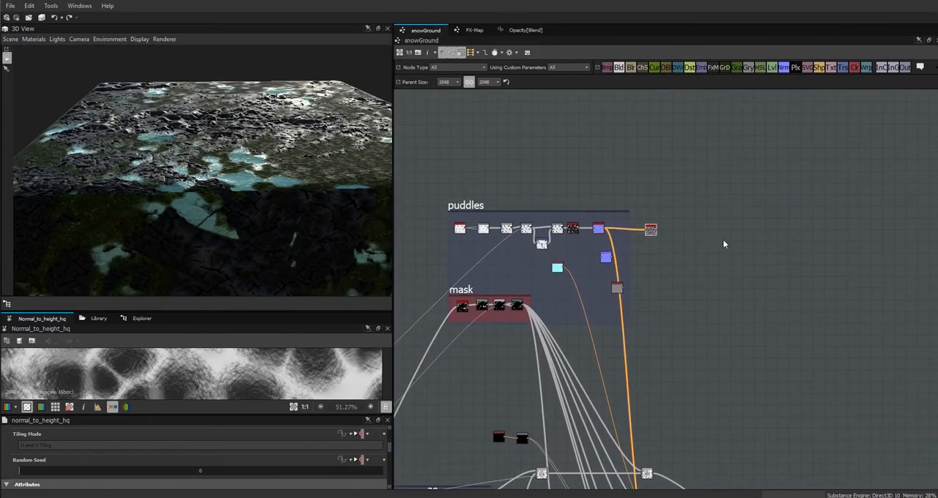
left_click_drag(853, 72, 732, 245)
scroll(695, 236, "up", 5)
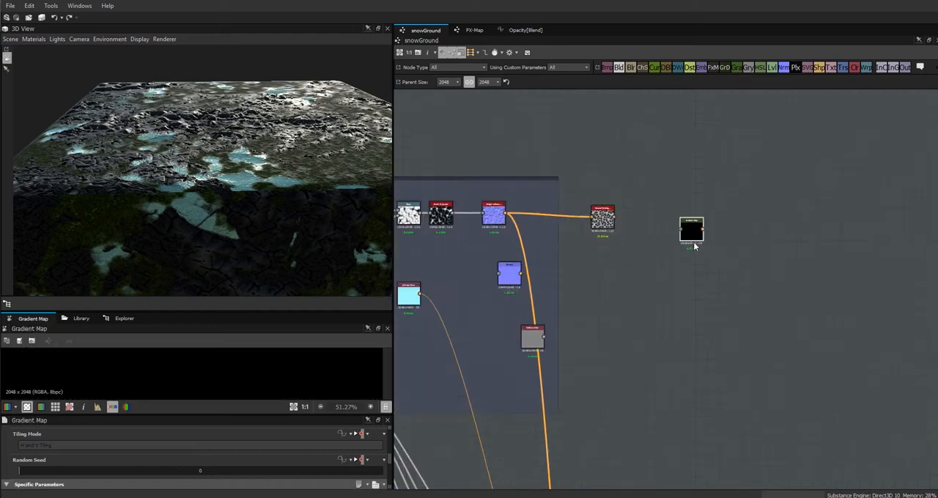
left_click_drag(674, 223, 625, 203)
Recolour the Gradient Map with five keys running from white through pale blues and light cyan back to white.
left_click_drag(387, 462, 396, 485)
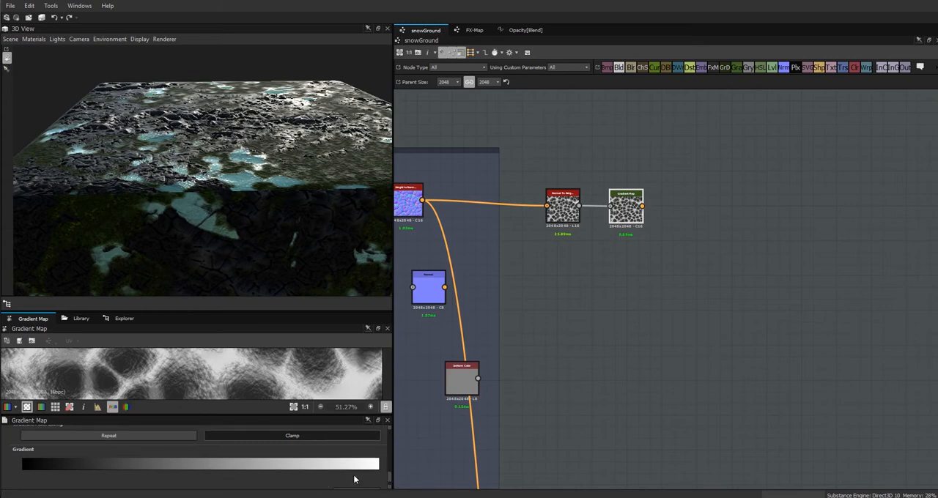
left_click(355, 467)
left_click(567, 294)
left_click(539, 367)
left_click_drag(531, 301, 533, 321)
left_click_drag(568, 300, 513, 309)
left_click(568, 294)
left_click(669, 412)
left_click(563, 368)
left_click(637, 295)
left_click(707, 295)
left_click_drag(652, 366, 578, 367)
left_click_drag(673, 414, 674, 417)
left_click(766, 269)
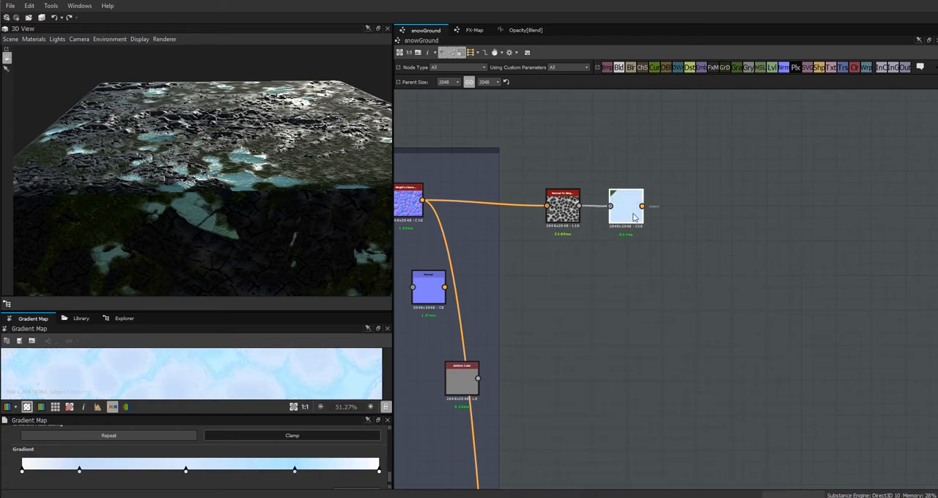
Add a Blend node behind the final base colour Blend and feed that Blend's output into it.
left_click_drag(242, 198, 245, 256)
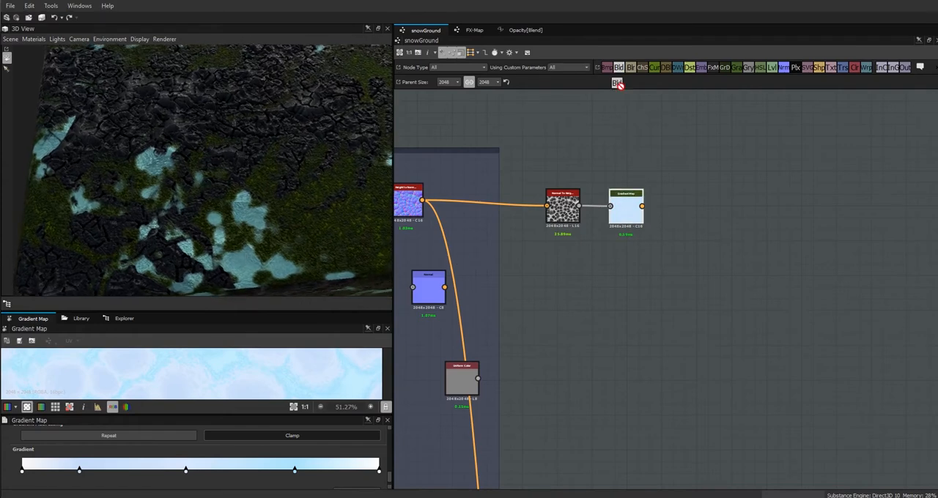
scroll(654, 347, "down", 5)
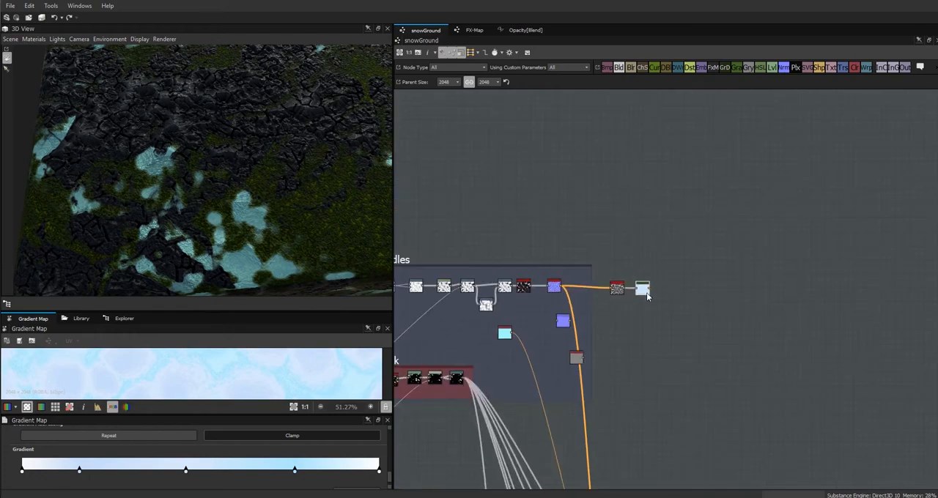
middle_click_drag(709, 359, 605, 207)
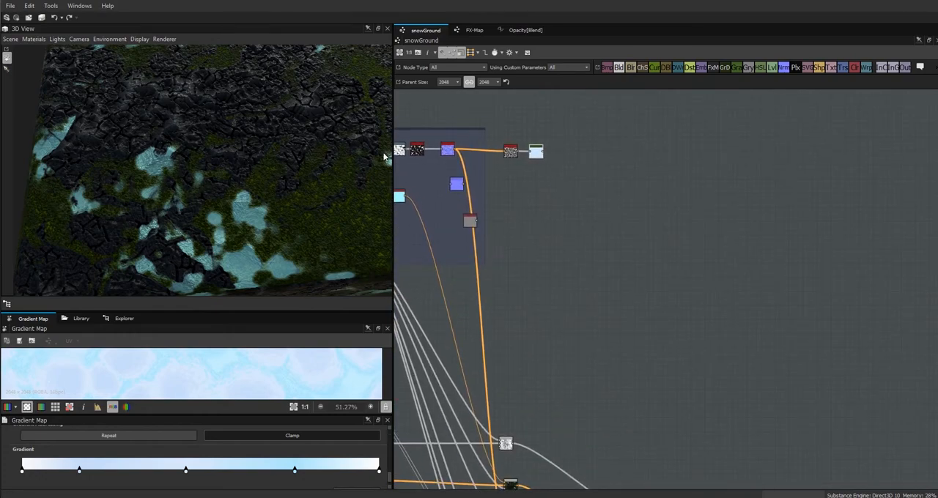
left_click_drag(292, 250, 285, 220)
middle_click_drag(636, 285, 666, 153)
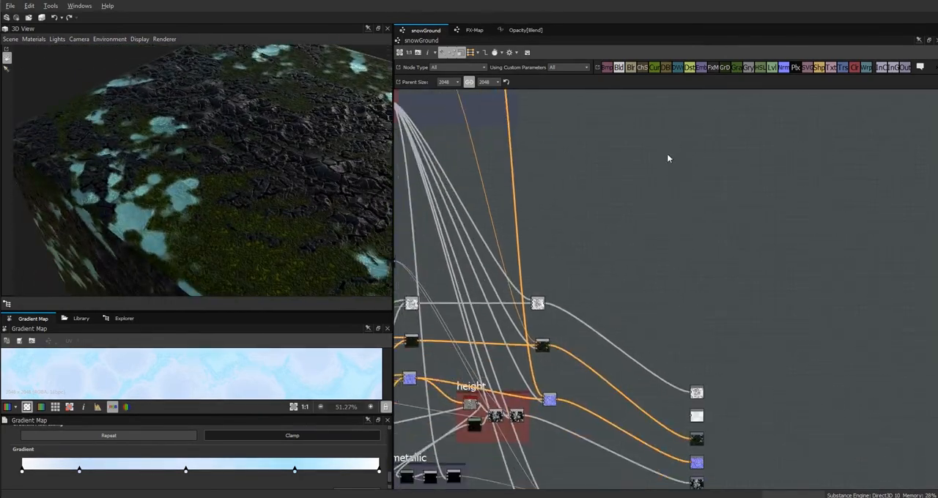
left_click_drag(619, 67, 626, 252)
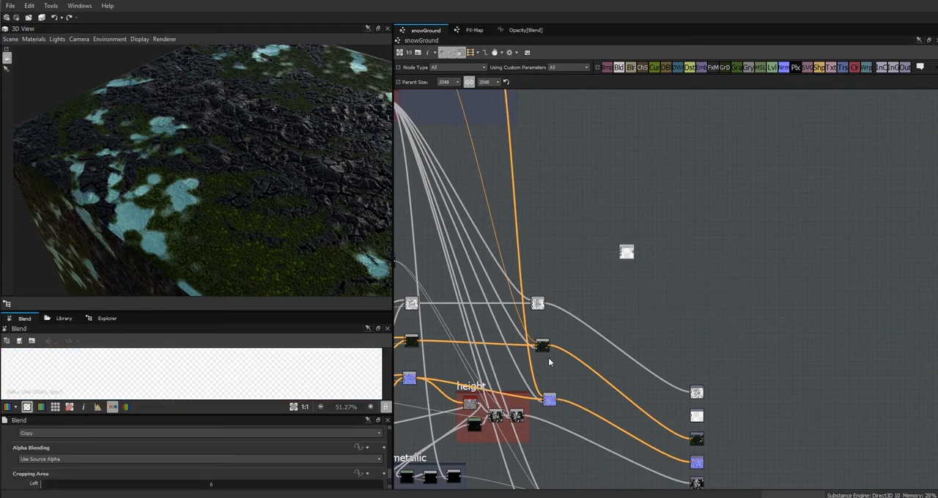
left_click_drag(548, 345, 571, 345)
Inspect the puddles up close in 3D and line up the two base colour Blend nodes in the graph.
left_click_drag(293, 315, 306, 185)
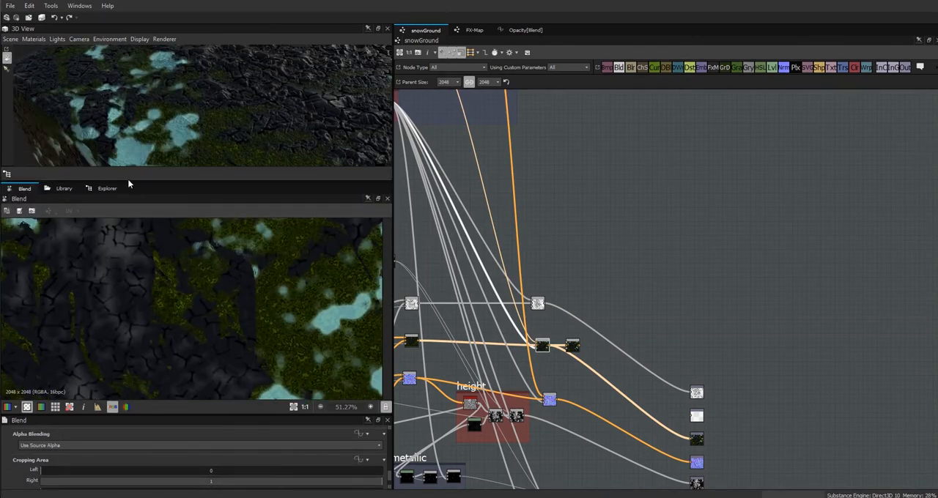
left_click_drag(130, 182, 151, 325)
left_click_drag(172, 256, 247, 184)
left_click_drag(232, 144, 250, 165)
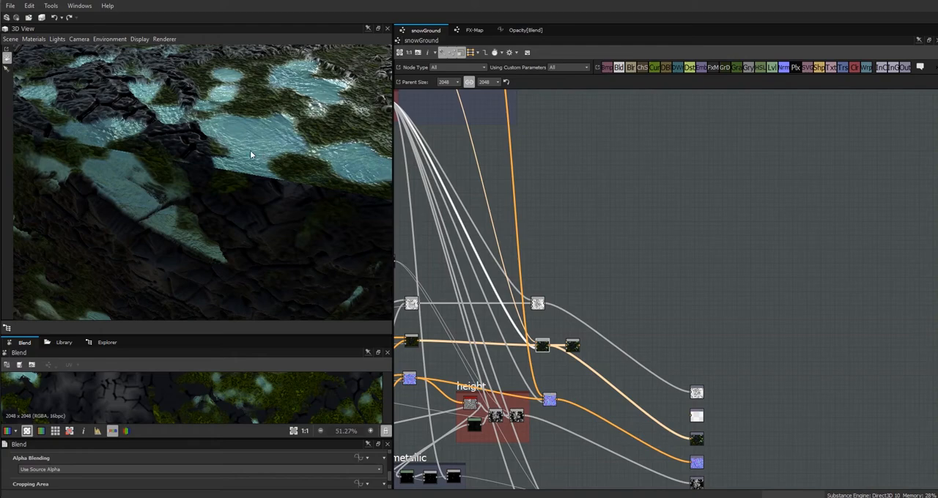
left_click(572, 345)
mouse_move(575, 347)
left_mouse_down()
mouse_move(580, 340)
mouse_move(570, 347)
left_mouse_up()
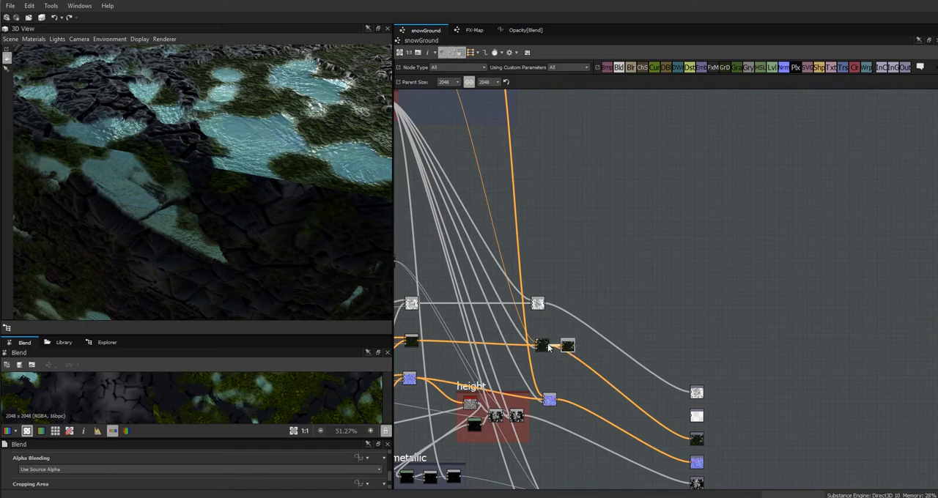
left_click_drag(545, 344, 569, 342)
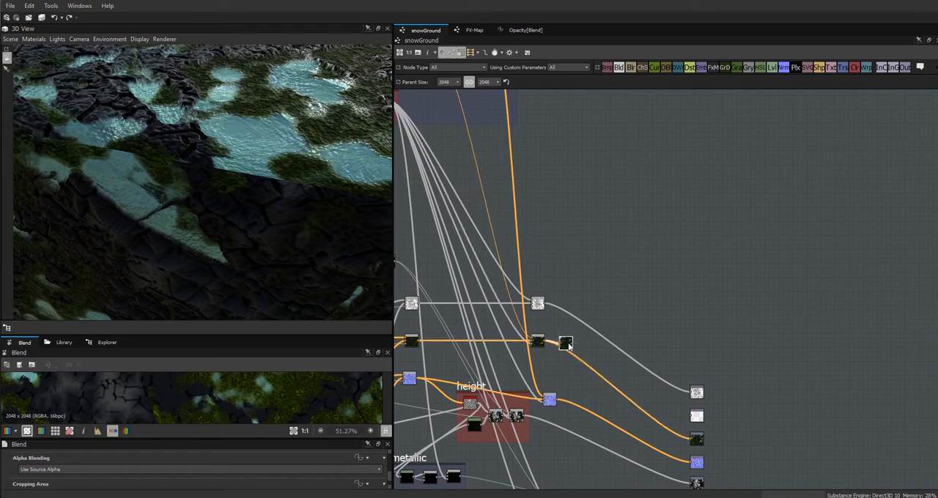
Preview the Normal To Height HQ output in an enlarged 2D view and add a Levels node fed by it.
middle_click_drag(584, 245, 731, 352)
left_click(579, 161)
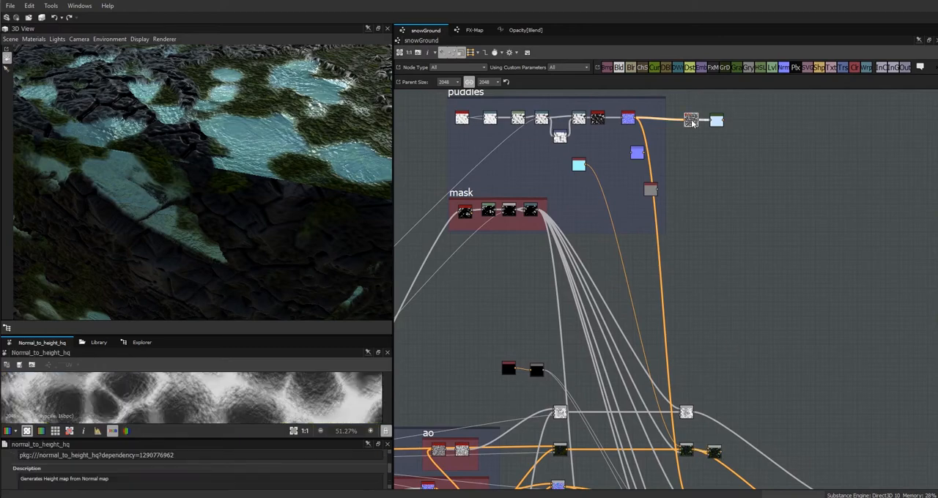
left_click_drag(260, 335, 260, 205)
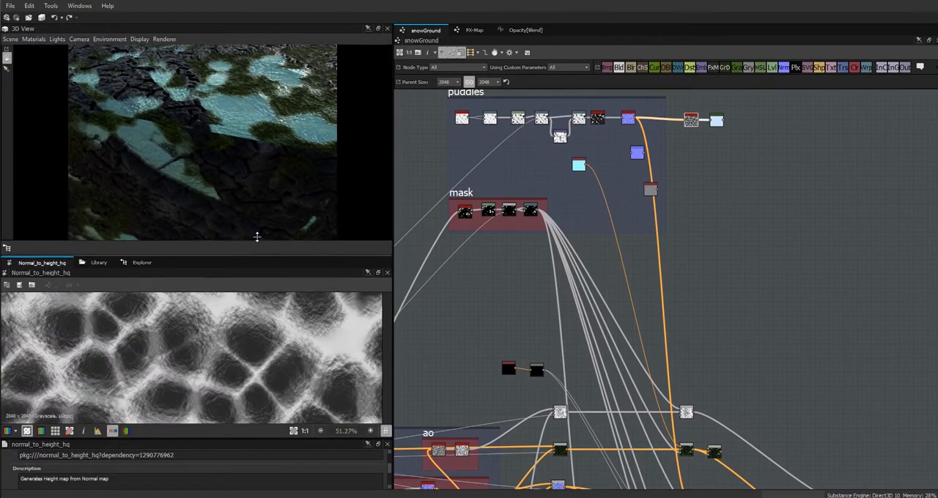
scroll(255, 302, "down", 1)
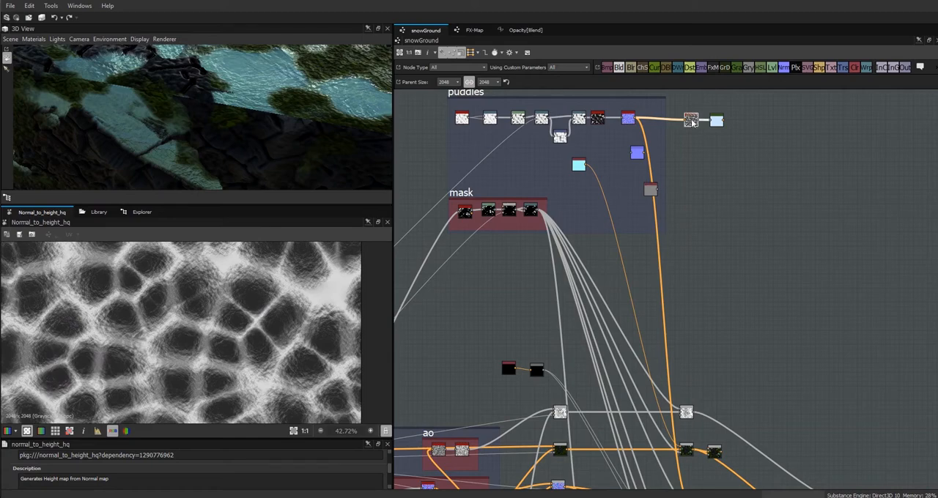
left_click_drag(692, 120, 687, 120)
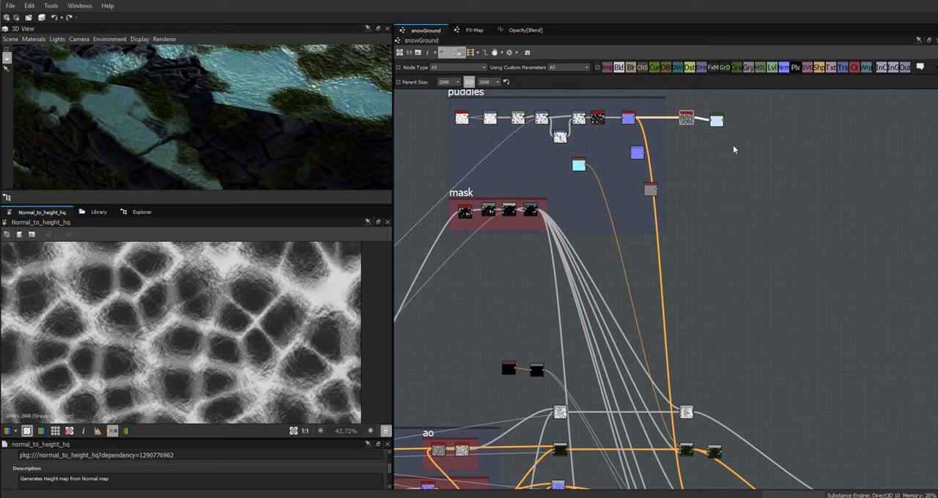
left_click_drag(741, 214, 742, 215)
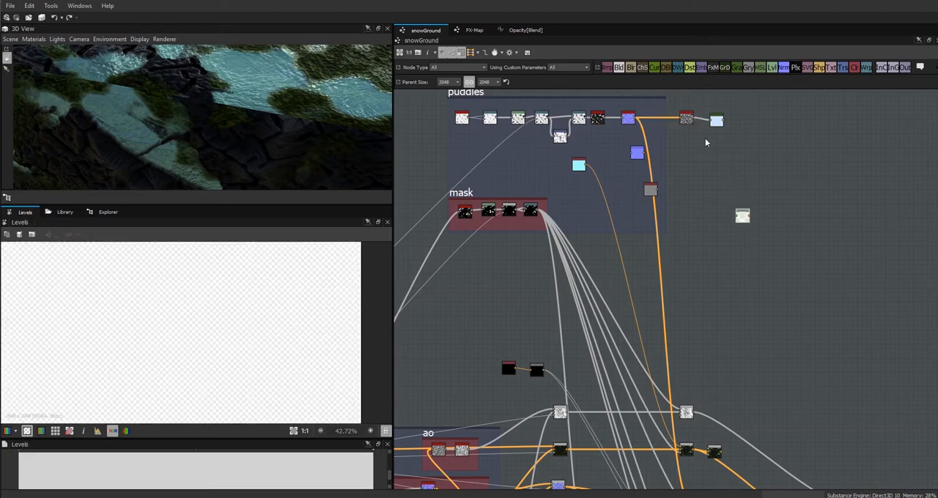
left_click_drag(699, 133, 693, 118)
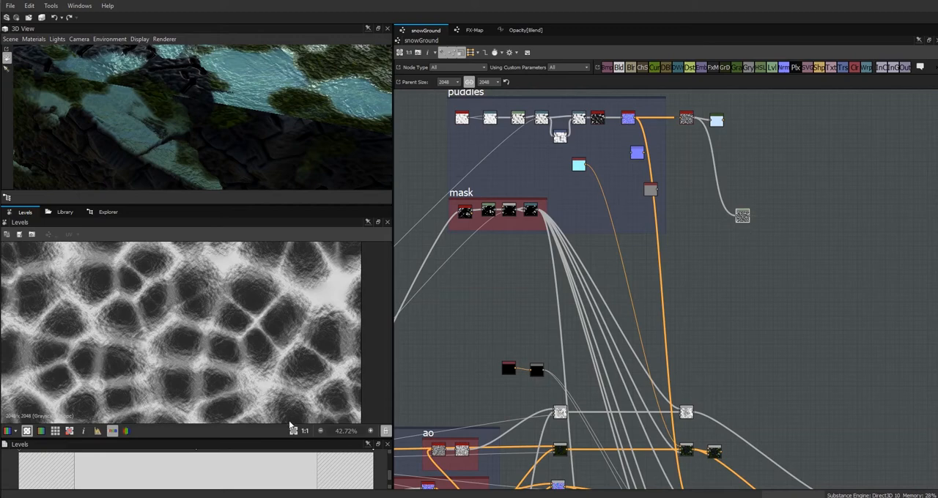
Increase the new Levels node's contrast by lowering its white input, raising its black input and shifting the midtones slightly darker.
left_click_drag(275, 439, 275, 389)
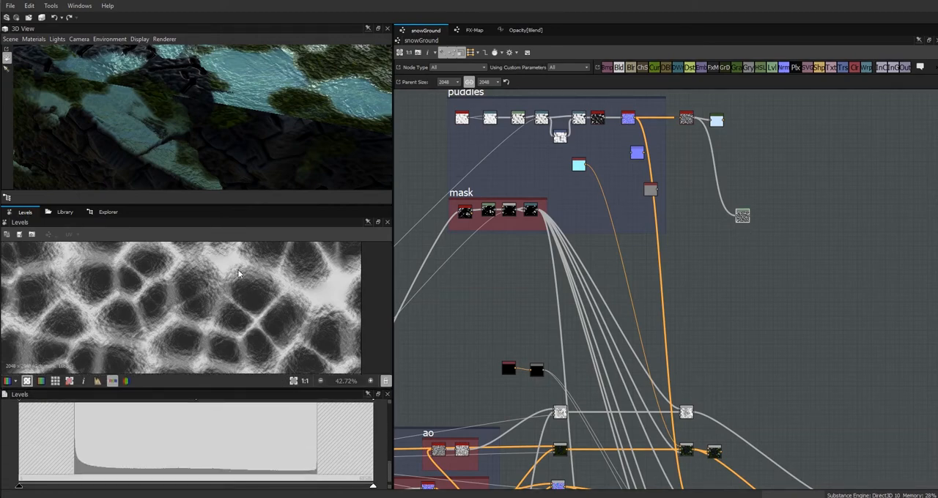
scroll(389, 476, "up", 3)
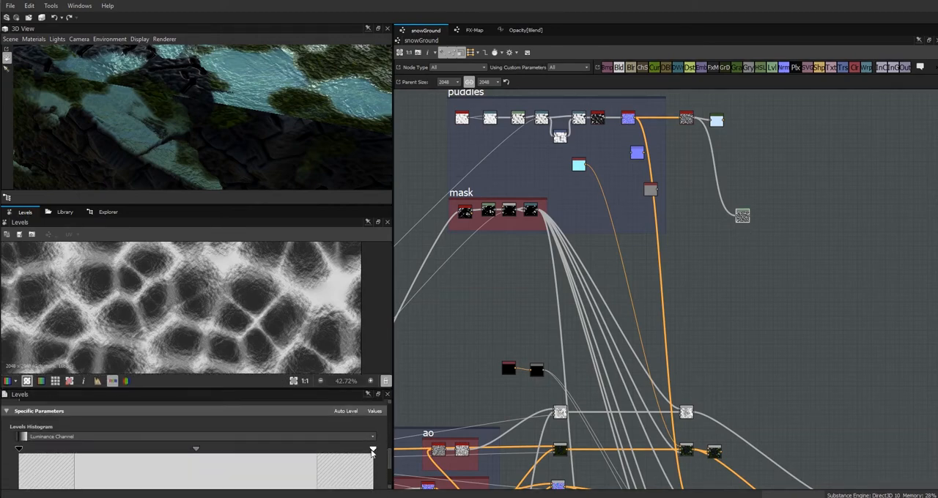
left_click_drag(327, 456, 270, 463)
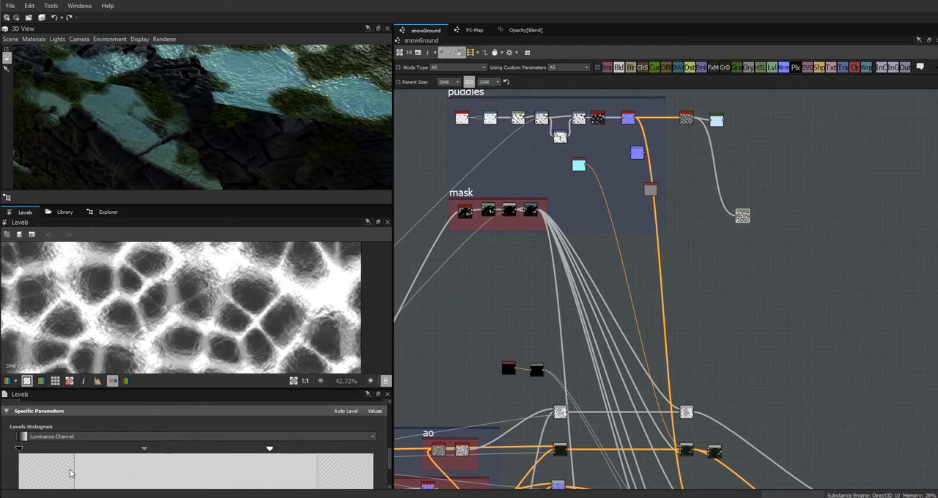
left_click_drag(24, 452, 66, 449)
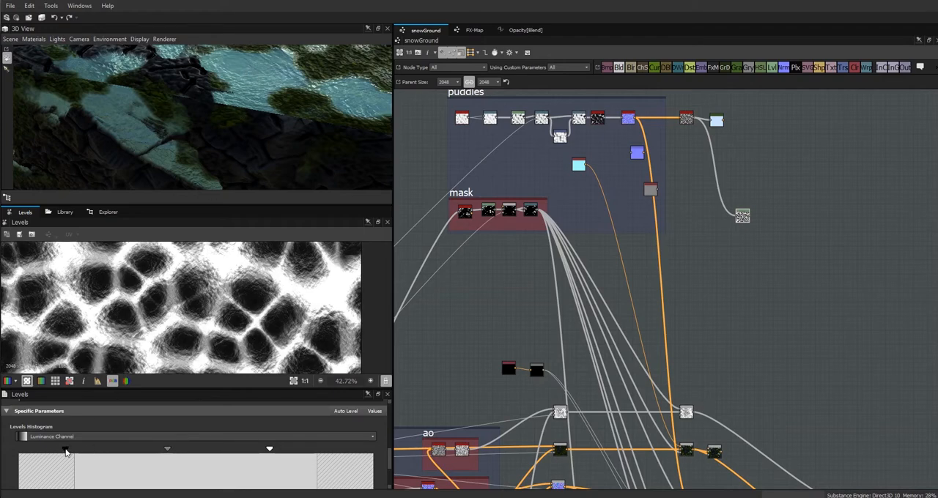
left_click_drag(68, 452, 61, 449)
left_click_drag(168, 449, 154, 453)
left_click_drag(61, 450, 68, 452)
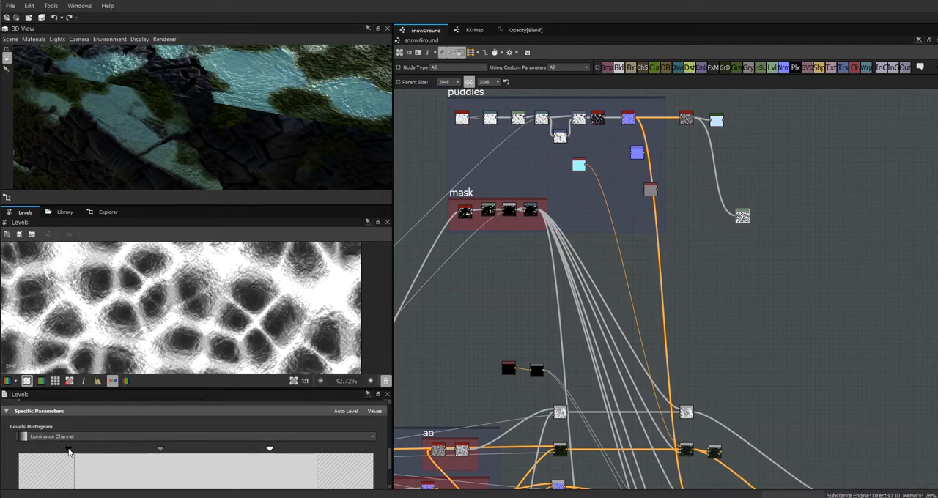
left_click_drag(161, 449, 158, 450)
Place the Levels node below the Gradient Map and connect its output to the new base colour Blend's opacity input.
middle_click_drag(727, 337, 658, 366)
left_click_drag(670, 241, 623, 246)
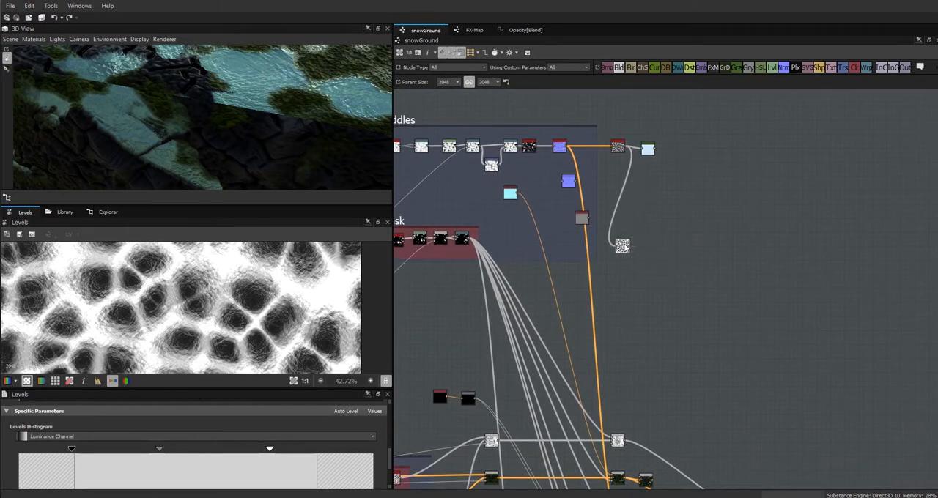
middle_click_drag(629, 368, 624, 85)
scroll(611, 167, "up", 5)
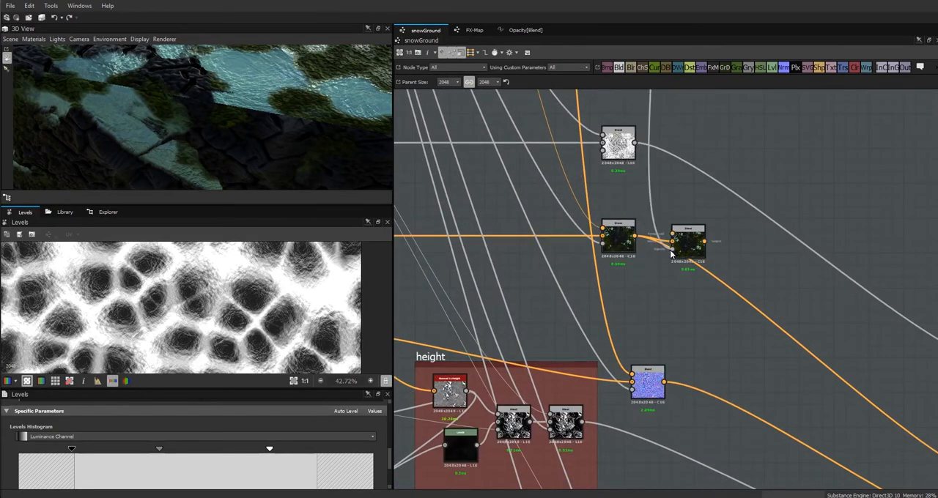
left_click(671, 249)
double_click(689, 243)
scroll(692, 240, "down", 4)
middle_click_drag(702, 245, 731, 356)
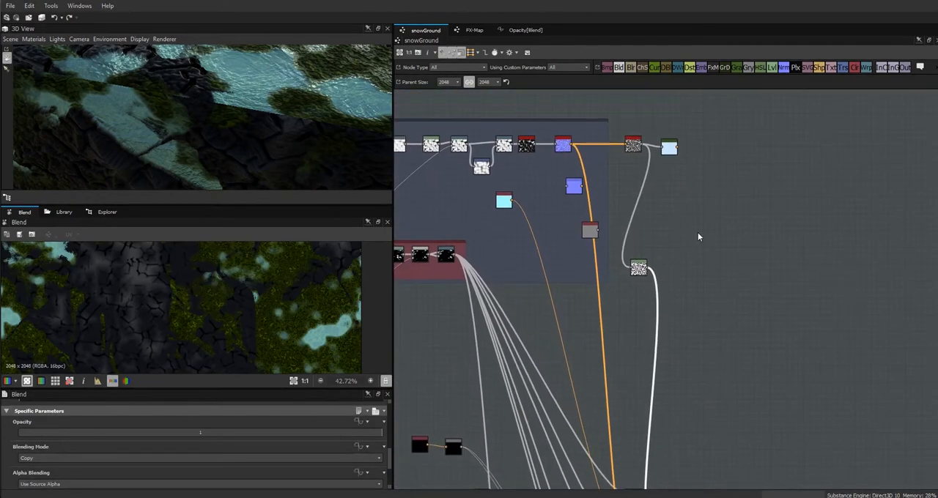
Line up the Normal To Height HQ and Gradient Map nodes with the puddles chain, and reopen the Levels node for review.
double_click(668, 145)
left_click_drag(670, 145, 665, 147)
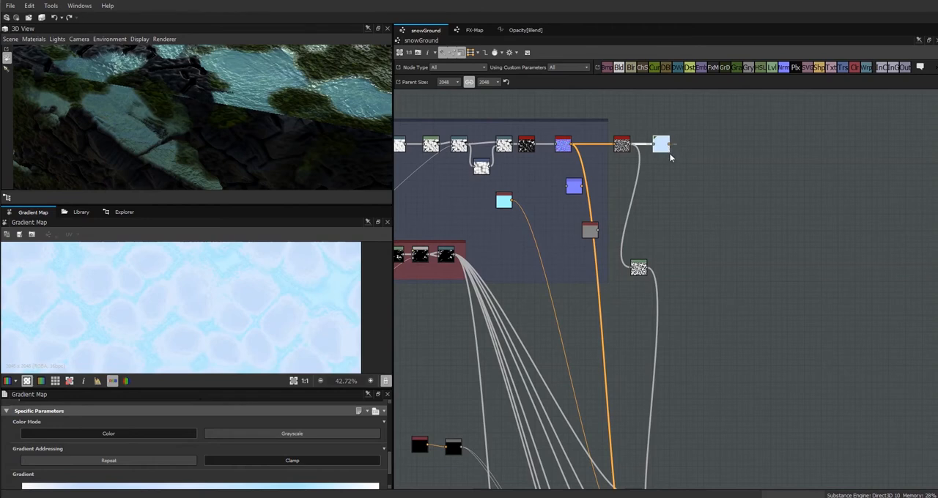
middle_click_drag(696, 220, 798, 235)
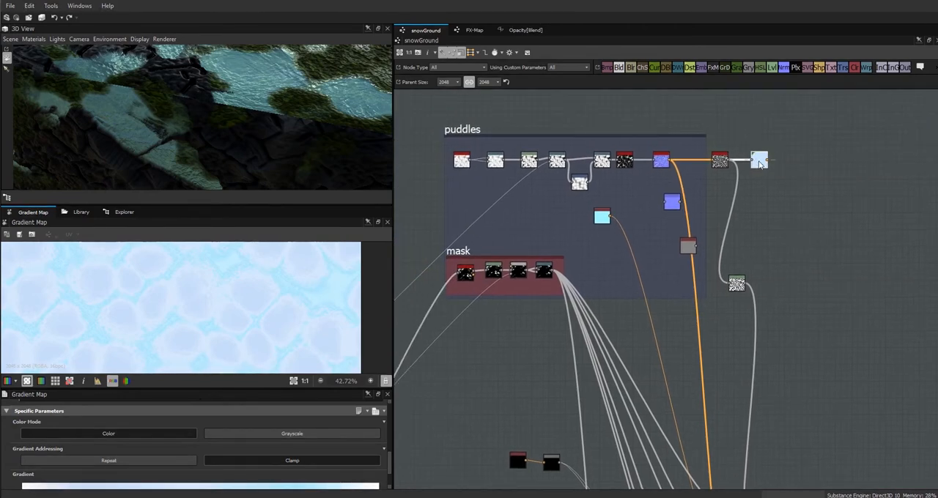
double_click(738, 284)
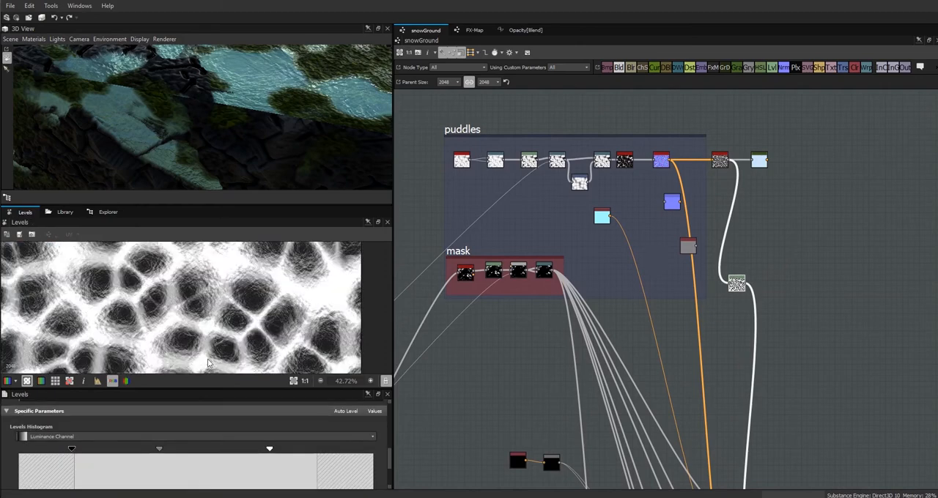
Add a Blend node fed by the ice Gradient Map and connect the puddle mask's output to its opacity input.
left_click_drag(760, 160, 757, 159)
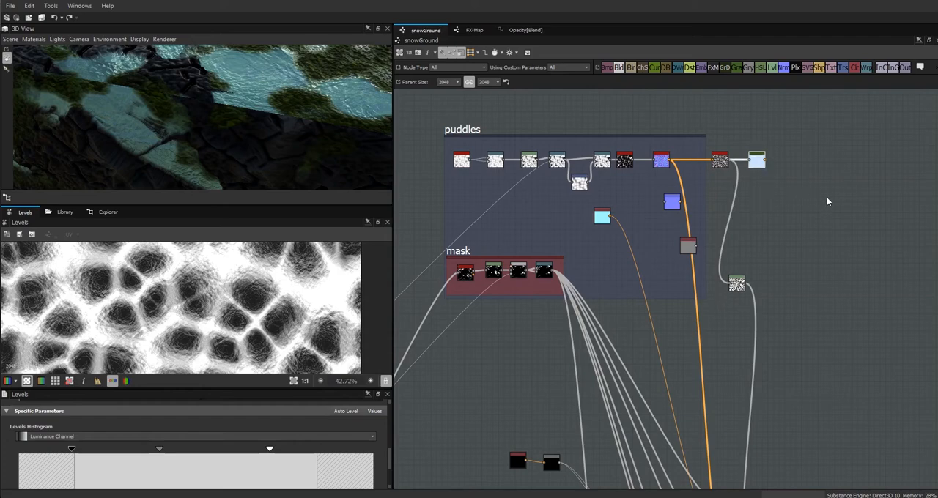
middle_click_drag(824, 198, 742, 191)
left_click_drag(622, 67, 715, 180)
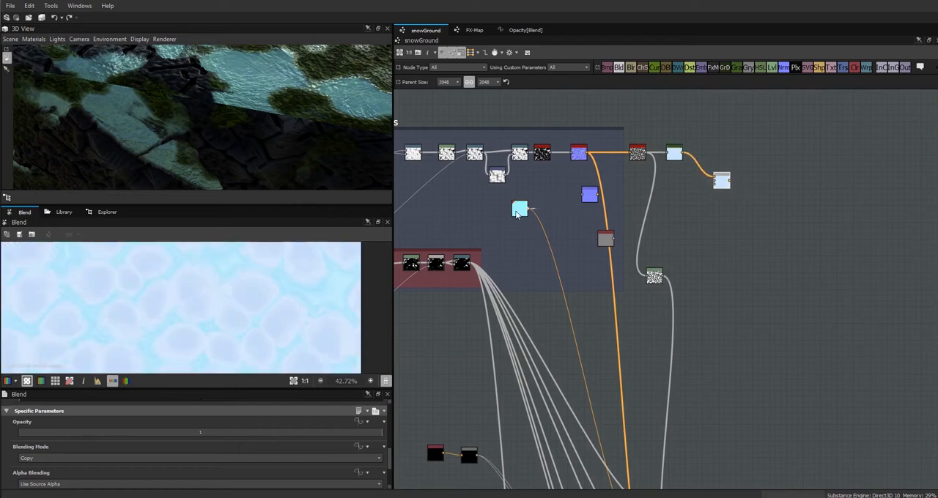
left_click_drag(472, 262, 688, 183)
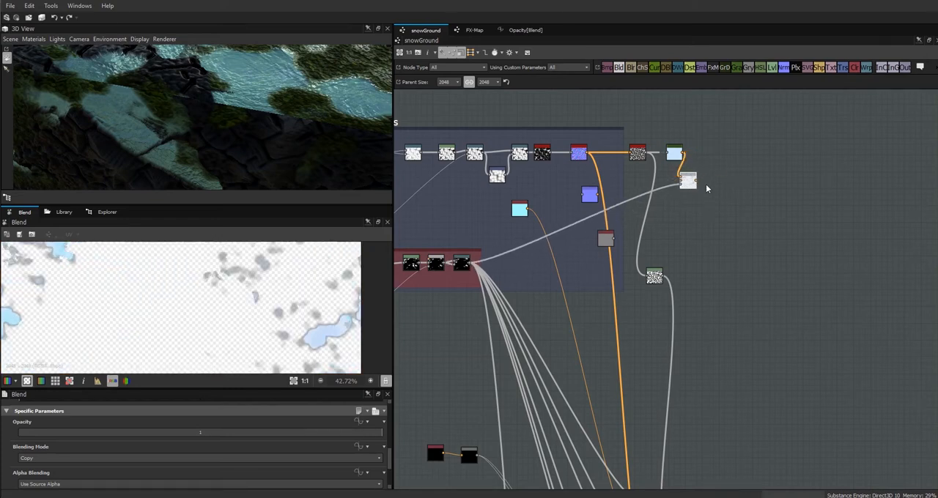
Route the masked ice Blend through the final base colour Blend to the base colour output, checking the puddles in an enlarged 3D view.
middle_click_drag(729, 360, 680, 152)
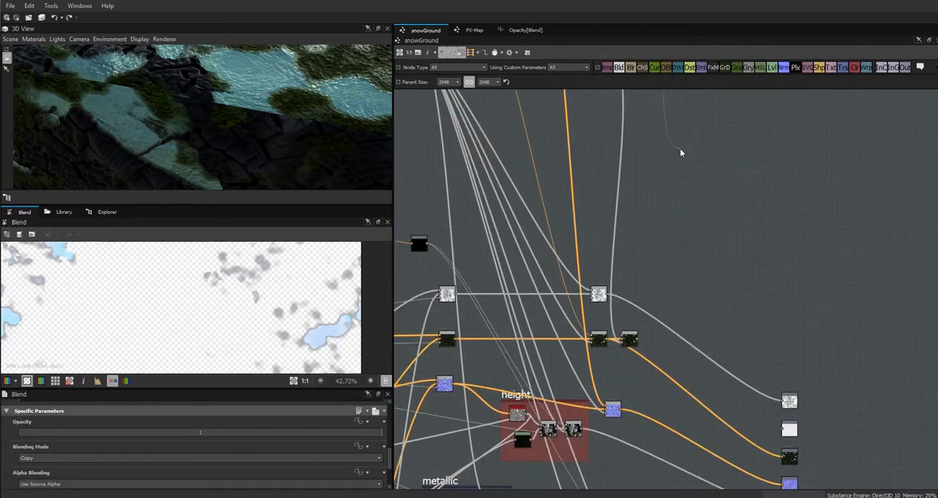
double_click(628, 337)
left_click_drag(636, 341, 744, 442)
left_click_drag(326, 157, 309, 128)
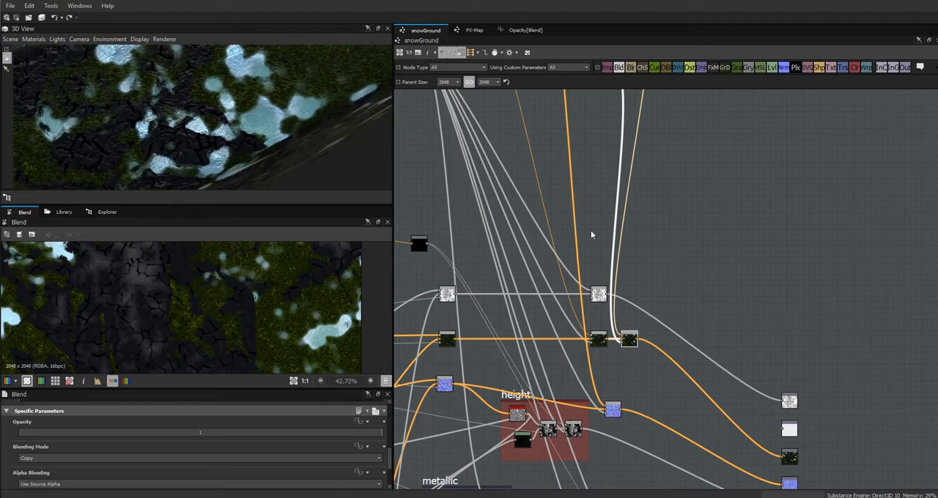
left_click_drag(225, 140, 243, 351)
left_click_drag(245, 235, 253, 198)
scroll(213, 198, "up", 5)
scroll(217, 201, "down", 3)
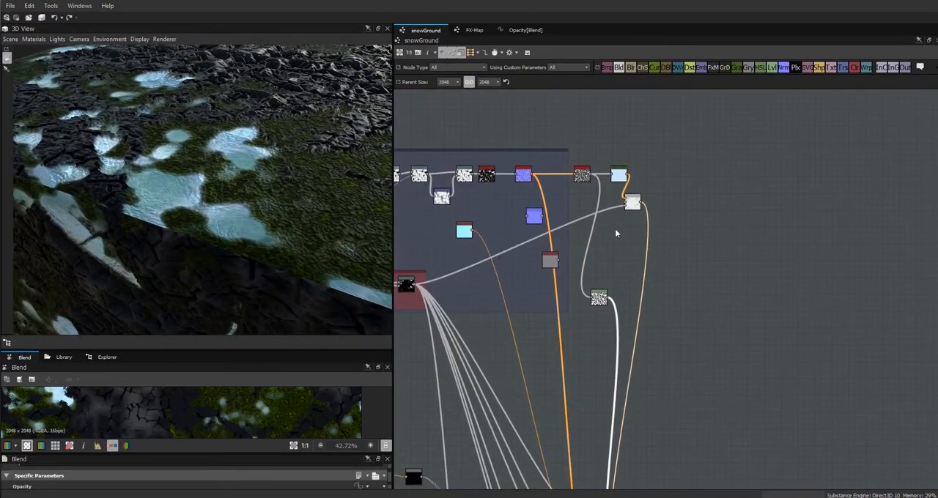
Preview the Levels node fed by Normal To Height HQ, resizing the views to expose its histogram.
left_click(632, 203)
left_click(618, 174)
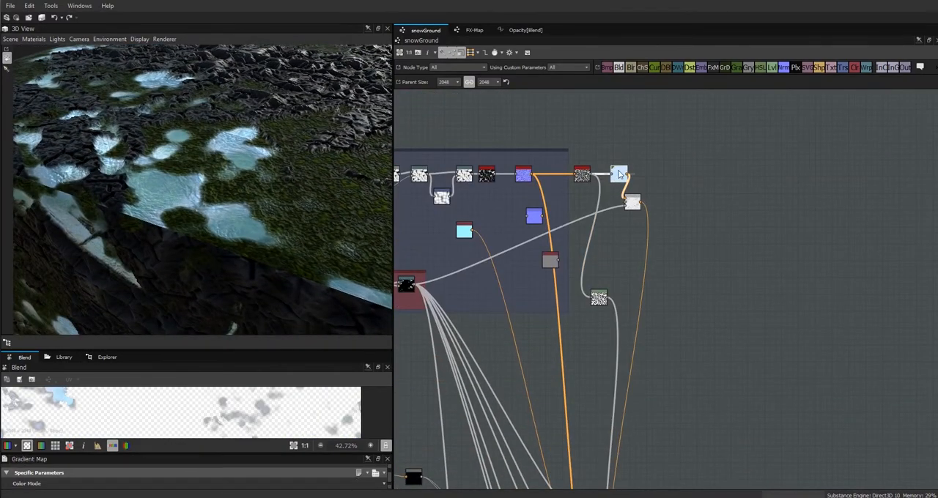
left_click_drag(257, 342, 257, 243)
left_click(581, 175)
double_click(598, 297)
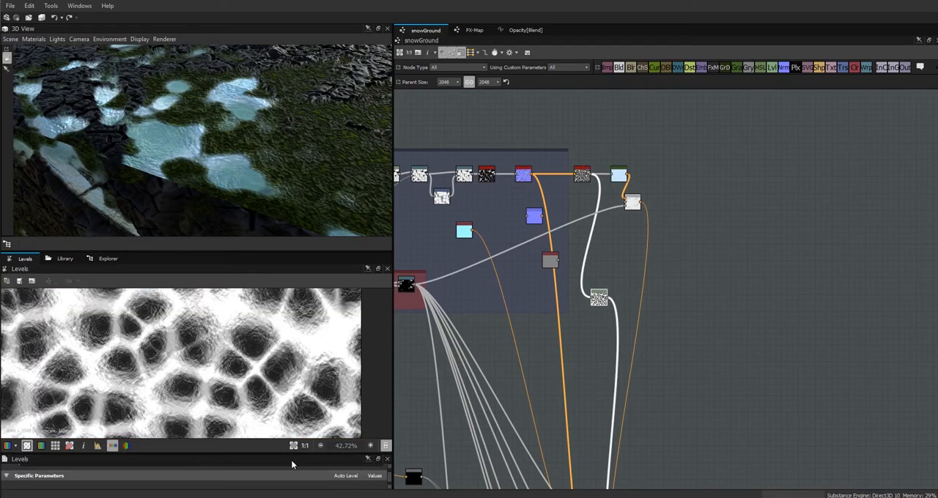
left_click_drag(303, 454, 311, 376)
Increase the ice mask Levels node's contrast by raising its black and white inputs and adjusting the midtones, checking the puddles in 3D.
left_click_drag(161, 432, 203, 434)
left_click_drag(72, 432, 180, 437)
left_click_drag(270, 432, 373, 434)
mouse_move(181, 433)
left_mouse_down()
mouse_move(229, 440)
mouse_move(194, 438)
left_mouse_up()
mouse_move(260, 433)
left_mouse_down()
mouse_move(271, 437)
mouse_move(261, 437)
left_mouse_up()
left_click_drag(373, 433, 306, 445)
left_click_drag(230, 158, 220, 138)
scroll(266, 174, "up", 4)
mouse_move(236, 432)
left_mouse_down()
mouse_move(287, 434)
mouse_move(236, 437)
left_mouse_up()
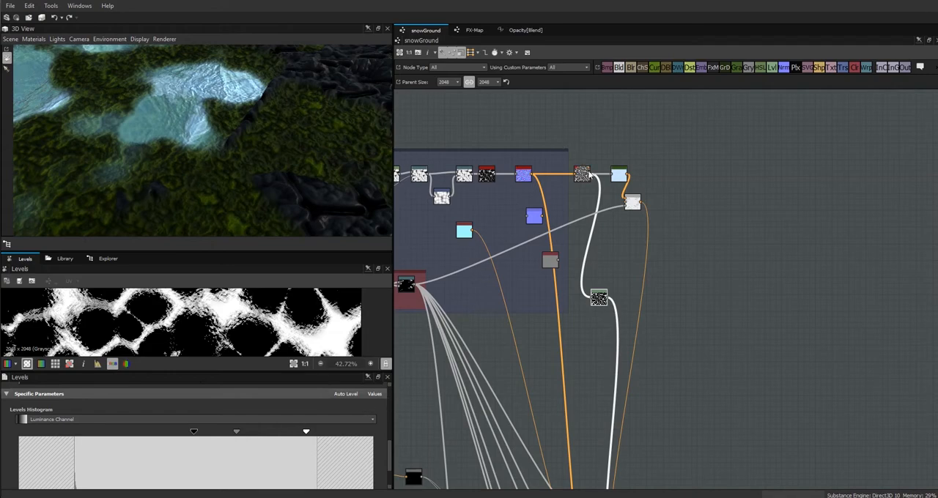
Set the first puddle Warp node's intensity to 0.2 while previewing the ice mask Levels.
double_click(582, 176)
double_click(599, 299)
middle_click_drag(576, 295, 661, 290)
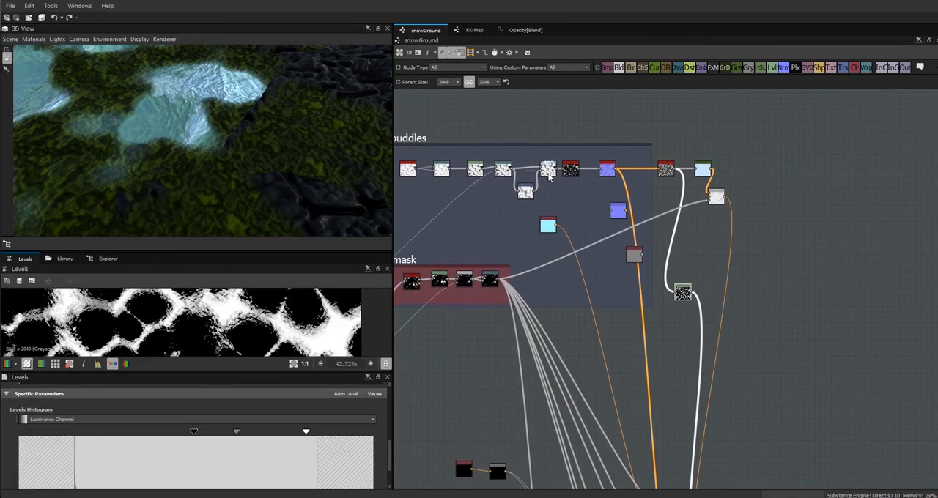
double_click(549, 170)
double_click(525, 193)
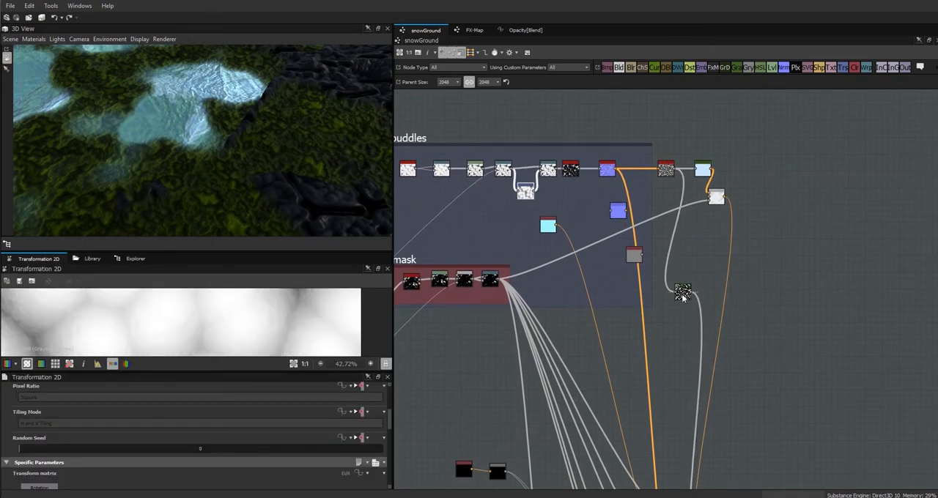
double_click(682, 293)
left_click(502, 169)
left_click_drag(38, 485, 88, 484)
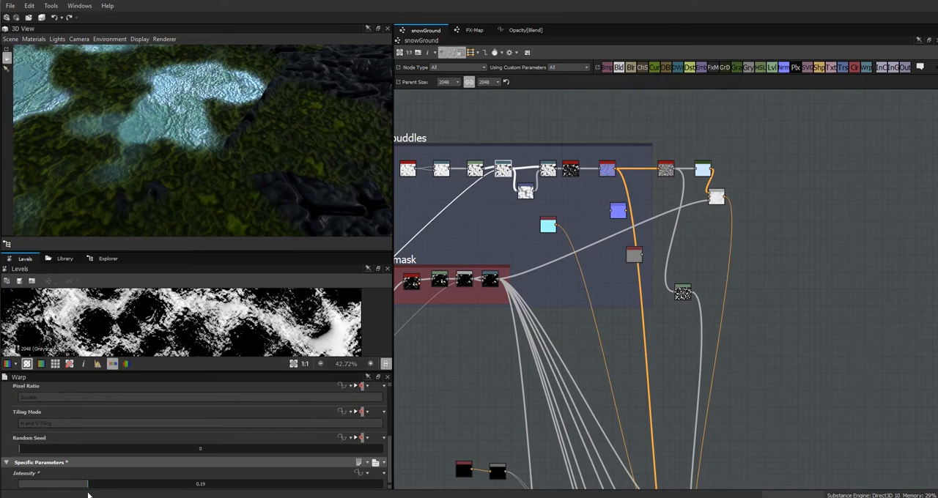
left_click_drag(88, 485, 91, 484)
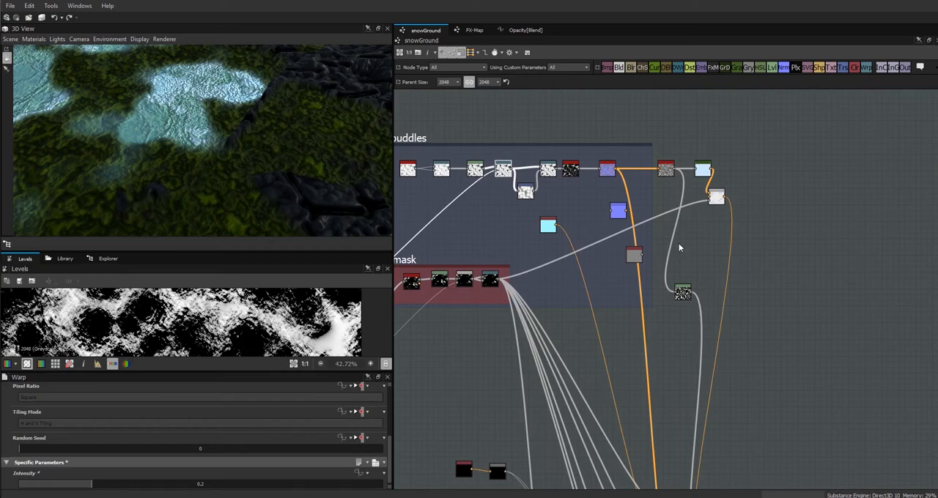
Shift the ice mask Levels node's midtones darker.
left_click(682, 293)
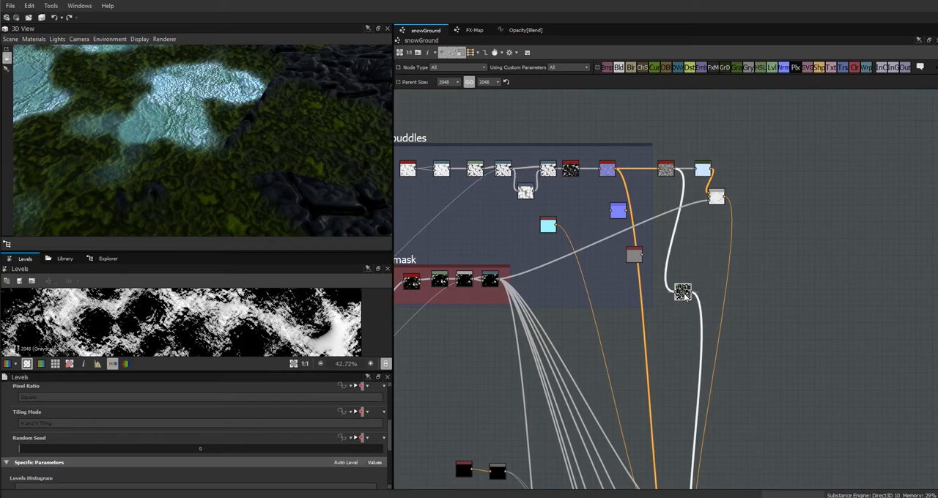
left_click_drag(390, 448, 390, 472)
left_click_drag(237, 418, 250, 415)
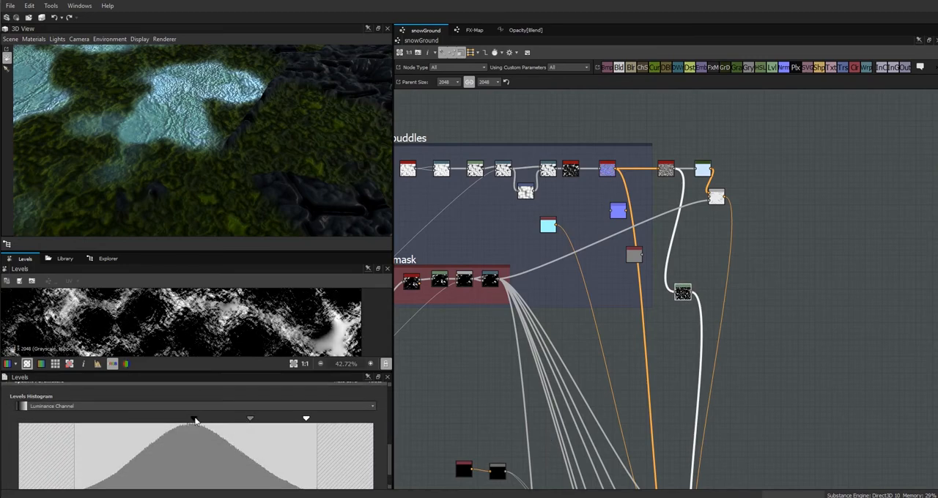
Make room in the puddles chain and insert a Levels node between Invert Grayscale and Height To Normal.
left_click(670, 168)
left_click(607, 167)
left_click(571, 170)
left_click(606, 169)
left_click_drag(607, 169, 631, 170)
left_click(570, 170)
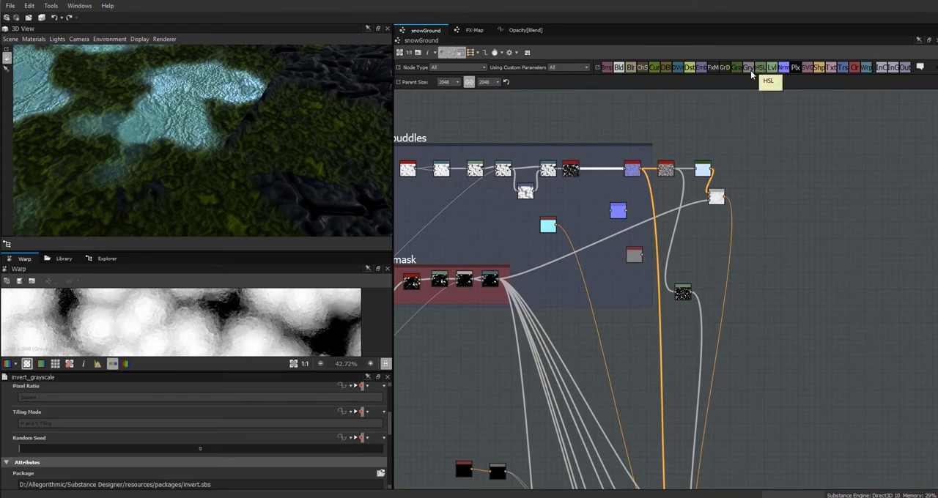
left_click_drag(771, 68, 601, 170)
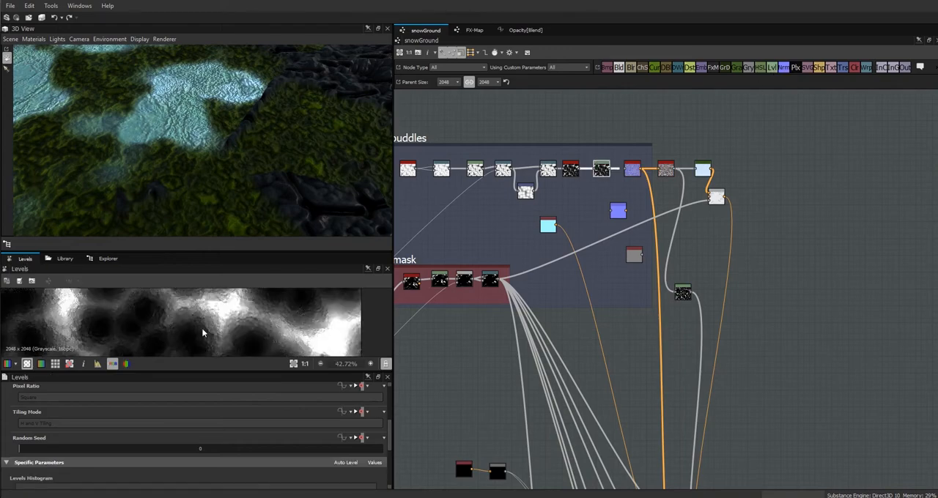
Darken the inserted Levels node's midtones, raise its black input and lower its white input slightly, checking the ice surface in 3D.
scroll(188, 317, "up", 2)
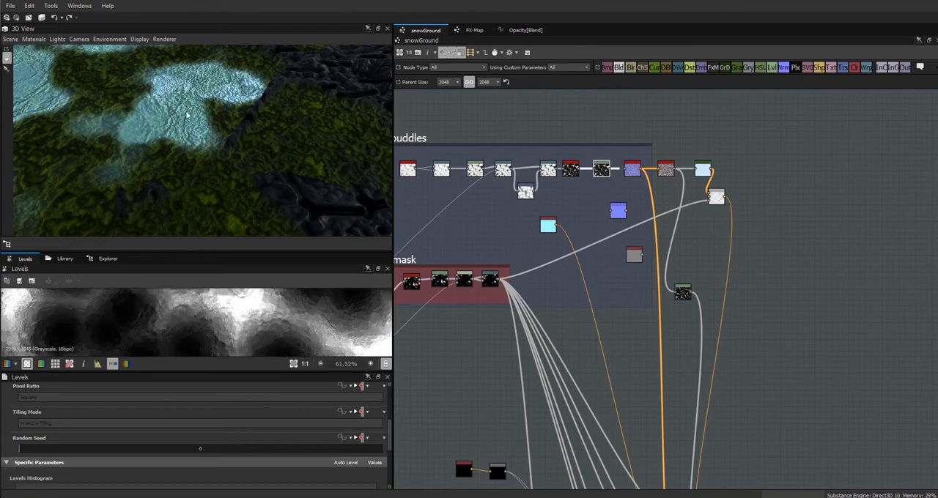
scroll(389, 461, "down", 5)
left_click_drag(195, 424, 227, 435)
mouse_move(19, 424)
left_mouse_down()
mouse_move(53, 429)
mouse_move(32, 432)
left_mouse_up()
left_click_drag(373, 423, 355, 429)
mouse_move(222, 423)
left_mouse_down()
mouse_move(230, 421)
mouse_move(223, 428)
left_mouse_up()
left_click_drag(171, 116, 290, 171)
scroll(290, 172, "up", 3)
left_click_drag(246, 141, 290, 127)
left_click_drag(42, 432, 47, 432)
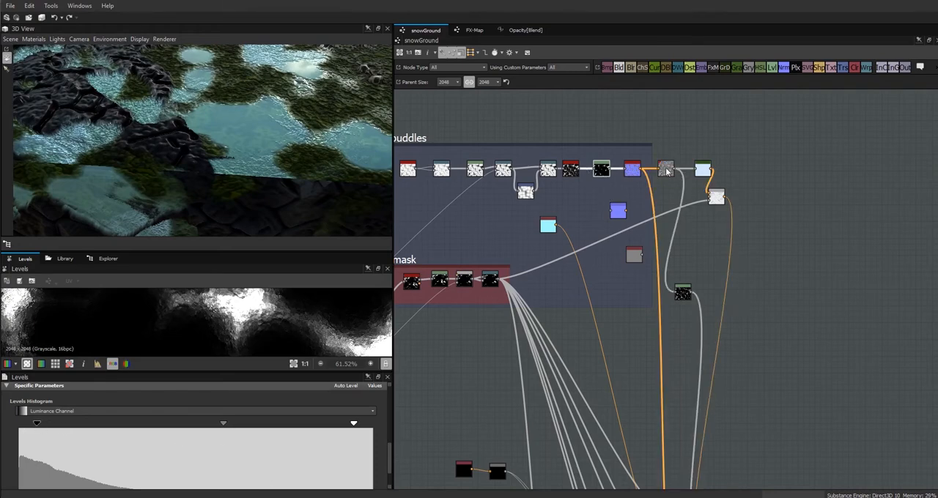
Set the second puddle Warp node's intensity to 0.08 and orbit the ground to inspect the ice.
double_click(549, 171)
left_click_drag(32, 483, 49, 483)
left_click_drag(320, 205, 204, 239)
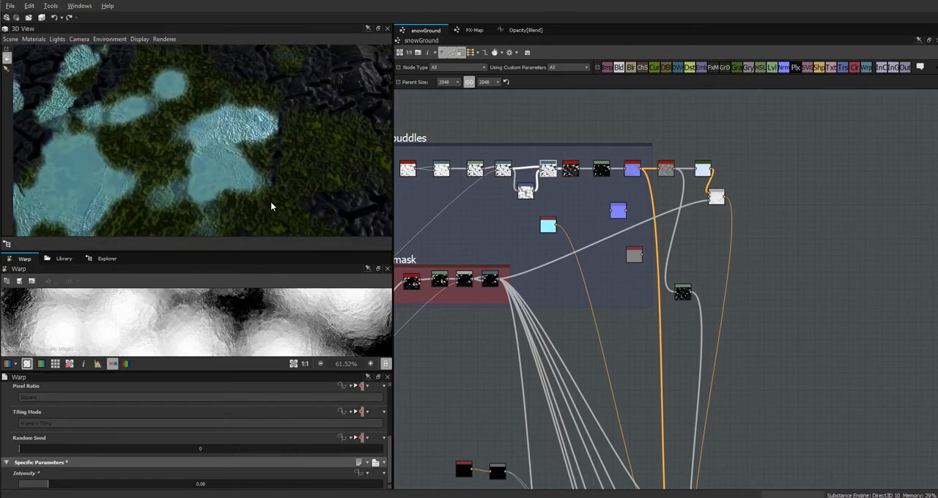
left_click_drag(271, 207, 463, 349)
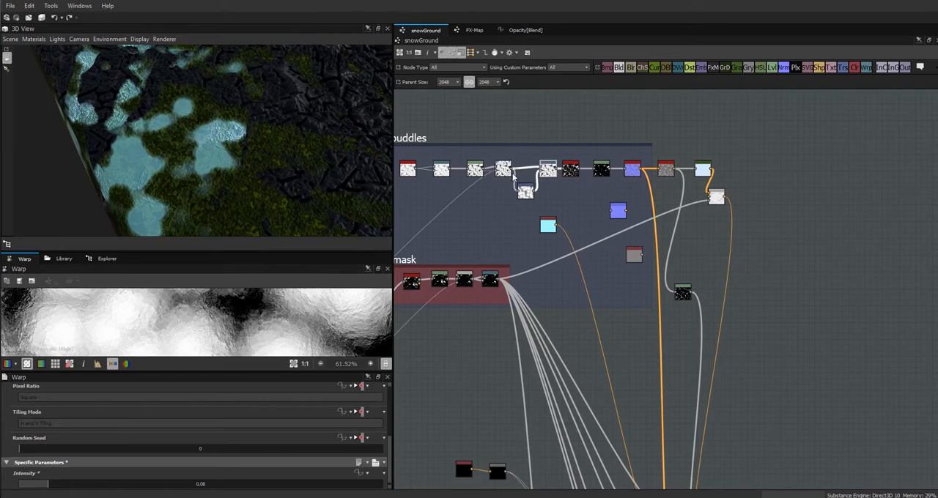
Widen the ice mask Levels node's input range by raising its white input and lowering its black input.
left_click(600, 169)
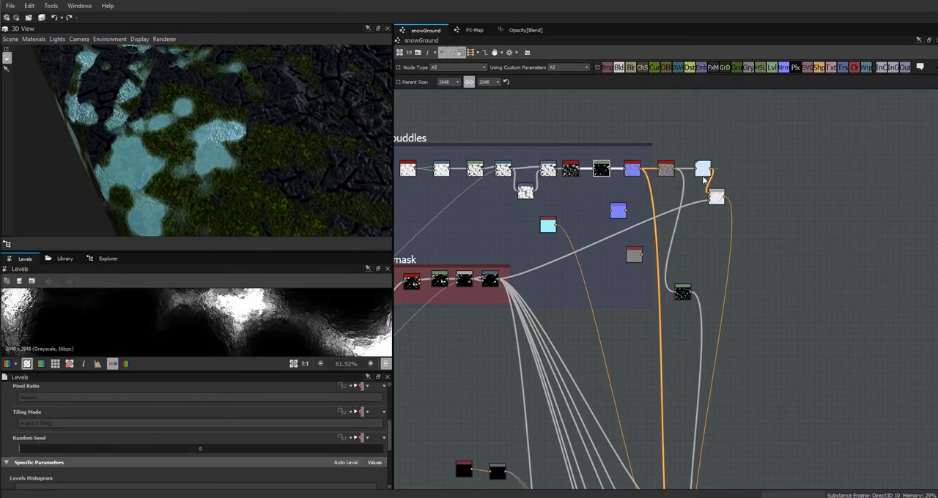
left_click(682, 292)
scroll(271, 324, "down", 4)
middle_click_drag(731, 384, 754, 398)
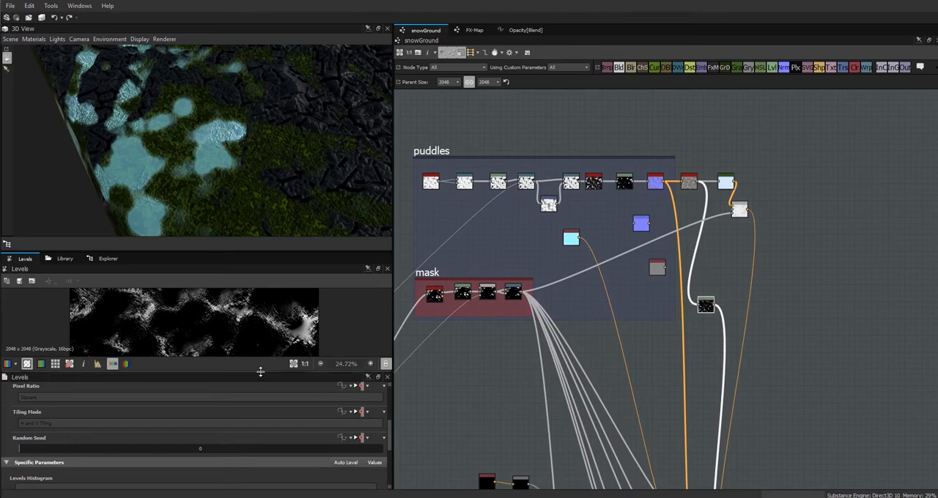
left_click_drag(262, 372, 261, 344)
left_click_drag(249, 474, 374, 486)
left_click_drag(194, 471, 93, 473)
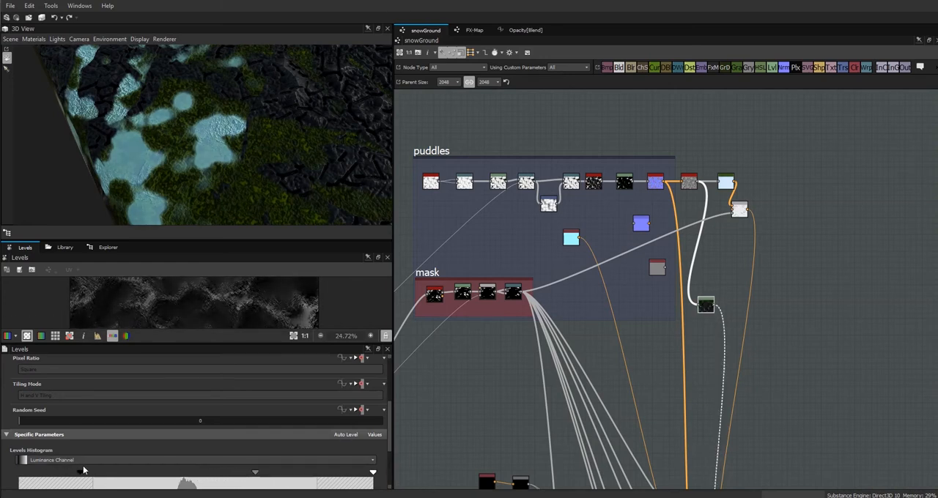
Tighten the ice mask Levels node's range by lowering its white input and raising its black input, with the midtones moved slightly darker.
left_click_drag(373, 472, 323, 490)
left_click_drag(199, 189, 310, 146)
left_click_drag(230, 473, 239, 474)
left_click_drag(322, 473, 279, 474)
left_click_drag(95, 473, 152, 474)
left_click_drag(323, 168, 315, 192)
Examine the masked ice Blend and its source nodes, including the Gradient Map, in an enlarged 2D view.
double_click(739, 209)
left_click_drag(230, 239, 230, 142)
scroll(506, 303, "up", 5)
double_click(452, 276)
double_click(527, 271)
scroll(640, 355, "down", 5)
middle_click_drag(640, 355, 450, 377)
scroll(623, 252, "up", 5)
double_click(621, 204)
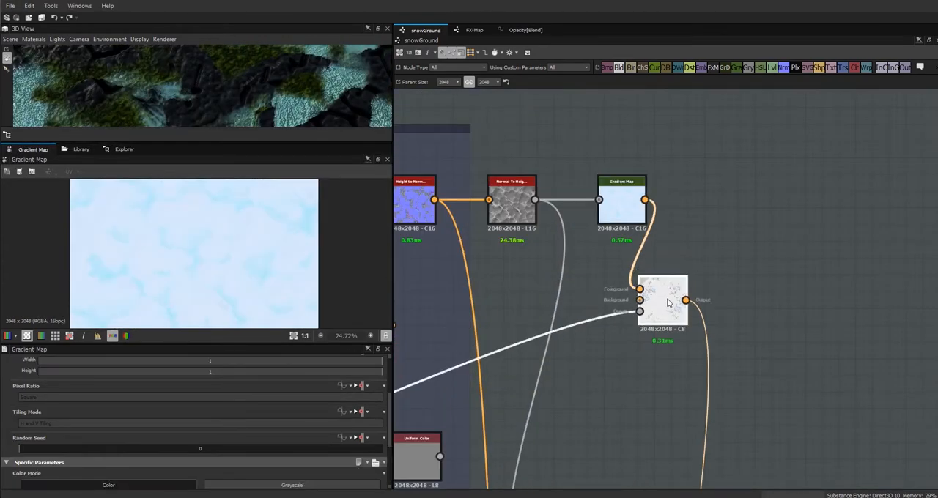
Space the masked ice Blend and Gradient Map nodes further along the chain, previewing the ice mask Levels and reopening the Blend's parameters.
double_click(668, 303)
scroll(652, 352, "down", 3)
scroll(551, 306, "down", 1)
left_click_drag(637, 319, 729, 315)
left_click_drag(622, 276, 648, 276)
double_click(592, 454)
left_click(730, 312)
scroll(219, 425, "down", 2)
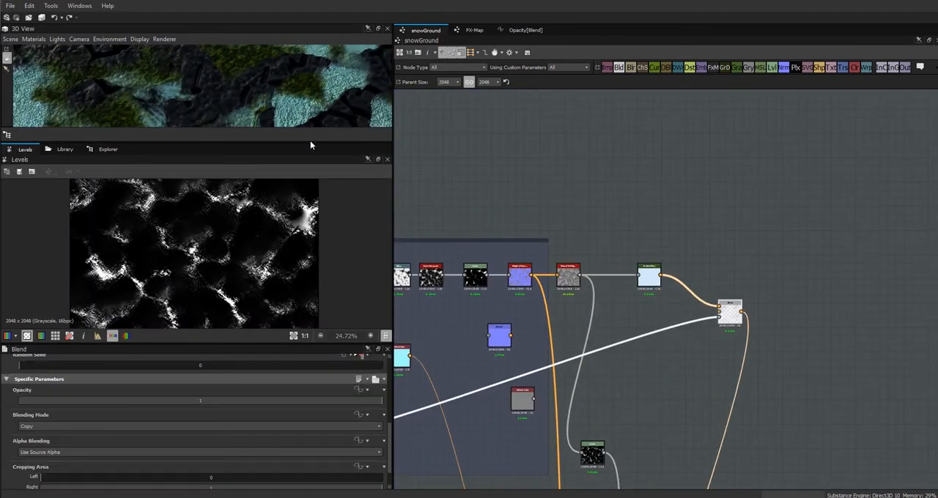
Enlarge the 3D view in height and width and inspect the icy puddles up close and from afar.
left_click_drag(299, 143, 335, 322)
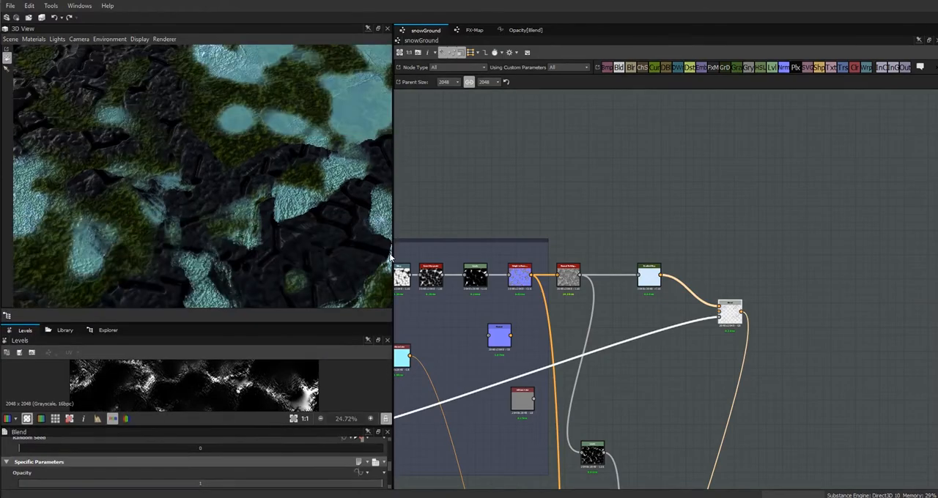
left_click_drag(393, 258, 255, 250)
scroll(397, 201, "up", 3)
scroll(398, 201, "down", 5)
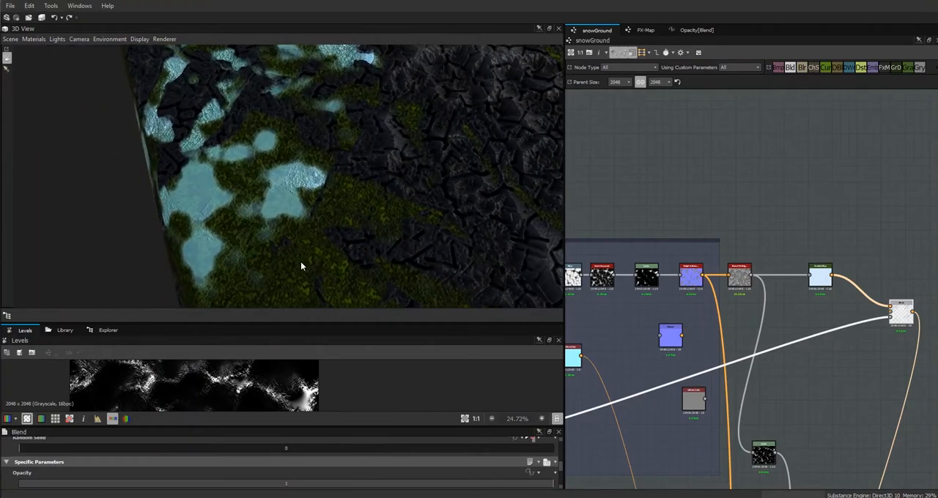
Open the ice Gradient Map's gradient for editing and reposition its inner colour keys, placing one near the middle.
left_click(821, 276)
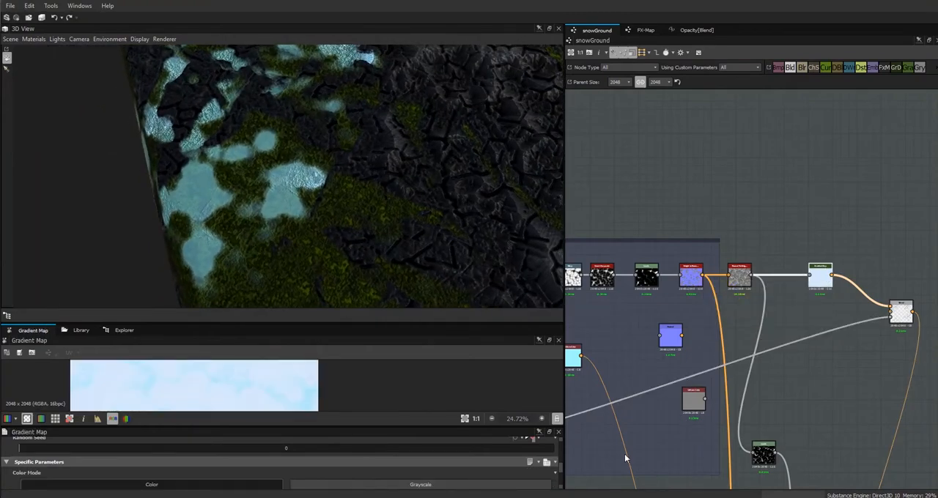
scroll(551, 475, "down", 5)
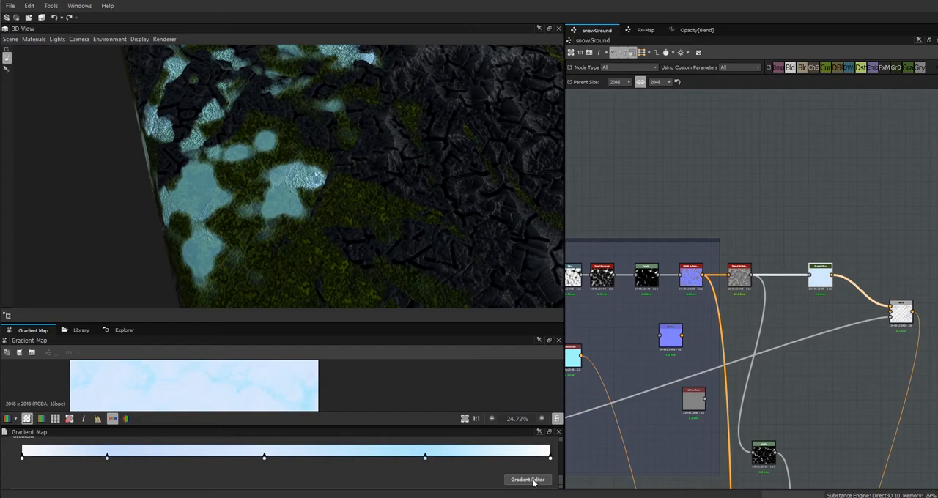
left_click(532, 480)
left_click_drag(707, 301, 651, 301)
left_click_drag(636, 301, 619, 301)
left_click_drag(725, 268, 716, 257)
left_click_drag(642, 291, 624, 292)
left_click_drag(611, 292, 587, 292)
left_click_drag(559, 291, 629, 290)
Delete the surplus inner gradient keys, recolour the middle key pale blue and close the Gradient Editor.
left_click(624, 291)
key("Delete")
left_click(543, 292)
key("Delete")
left_click(597, 357)
left_click(558, 359)
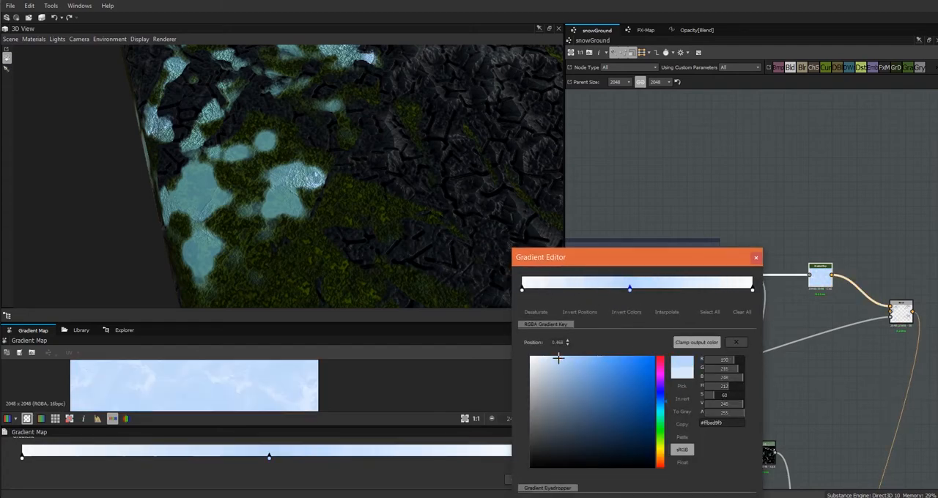
left_click(755, 257)
Sharpen the ice mask Levels node by raising its black input and lowering its white input, reviewing the puddles from several angles.
scroll(844, 327, "up", 2)
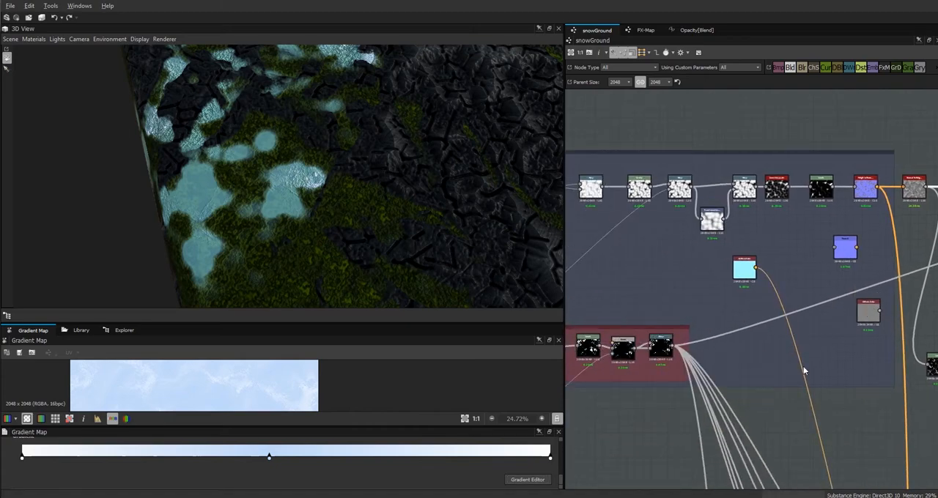
middle_click_drag(804, 370, 620, 442)
right_click_drag(375, 198, 359, 44)
left_click_drag(464, 231, 522, 225)
double_click(755, 438)
left_click_drag(215, 444, 291, 454)
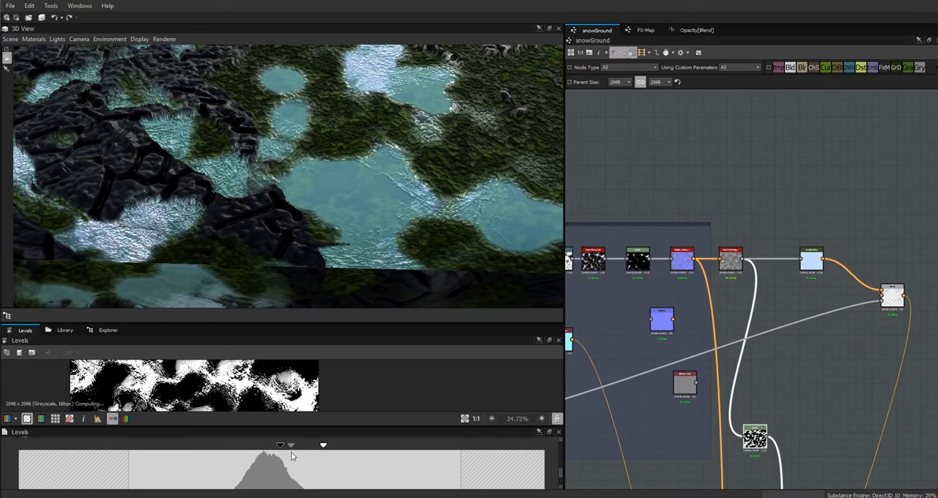
left_click_drag(316, 250, 379, 276)
right_click_drag(379, 275, 666, 471)
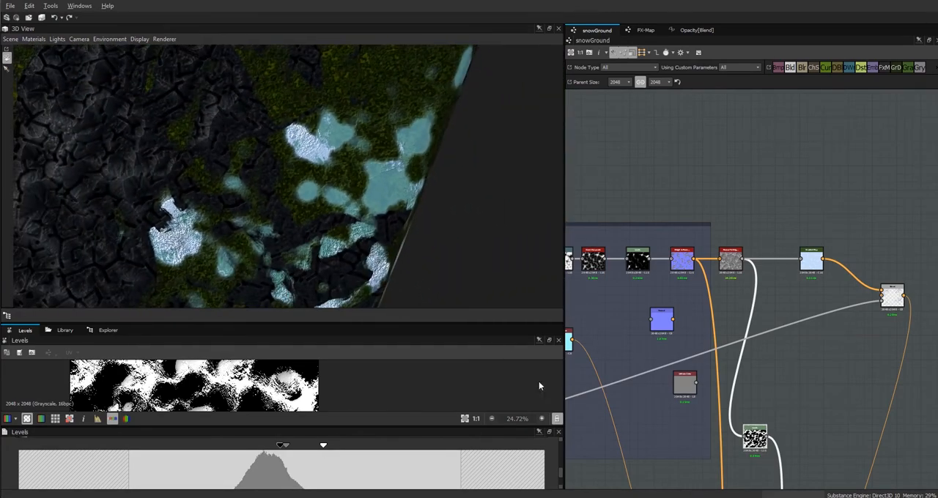
right_click_drag(338, 259, 484, 354)
left_click_drag(316, 233, 421, 227)
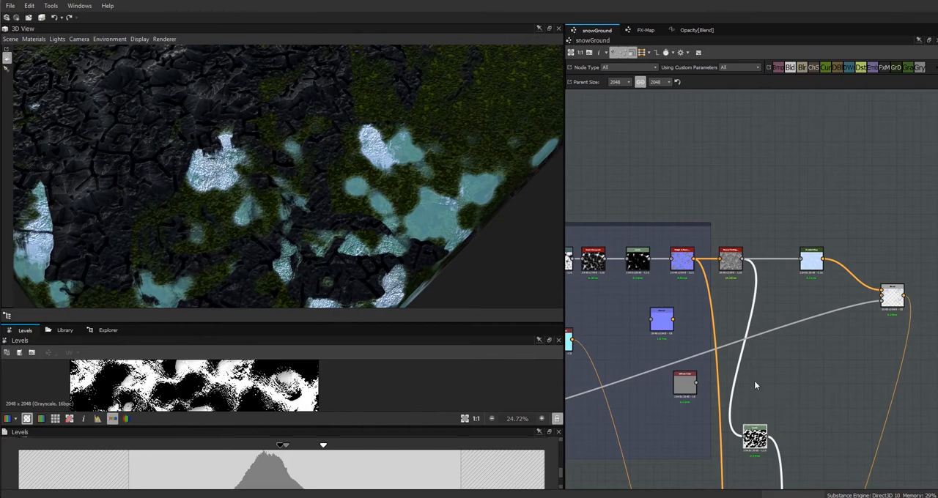
Lighten the puddles' Uniform Color to a paler cyan, RGB 186, 250, 253, and view the puddles at a lower angle.
middle_click_drag(567, 343, 659, 314)
left_click(659, 314)
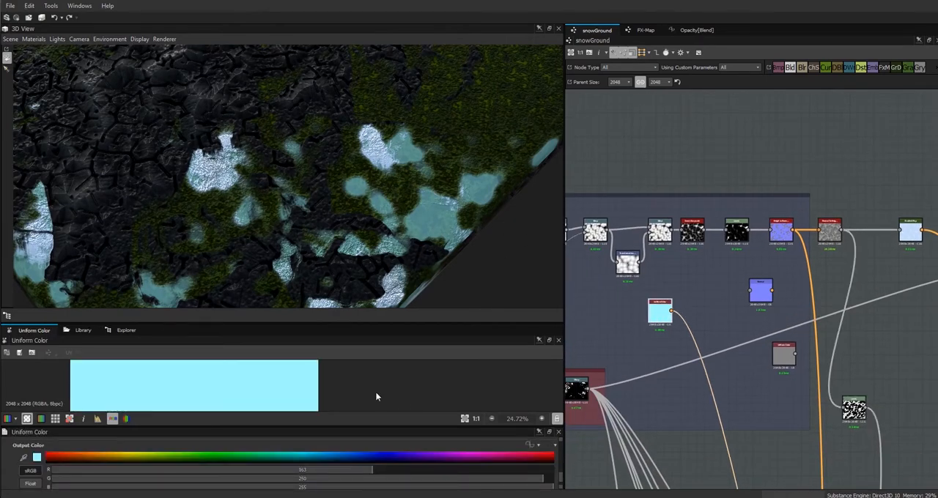
left_click(37, 458)
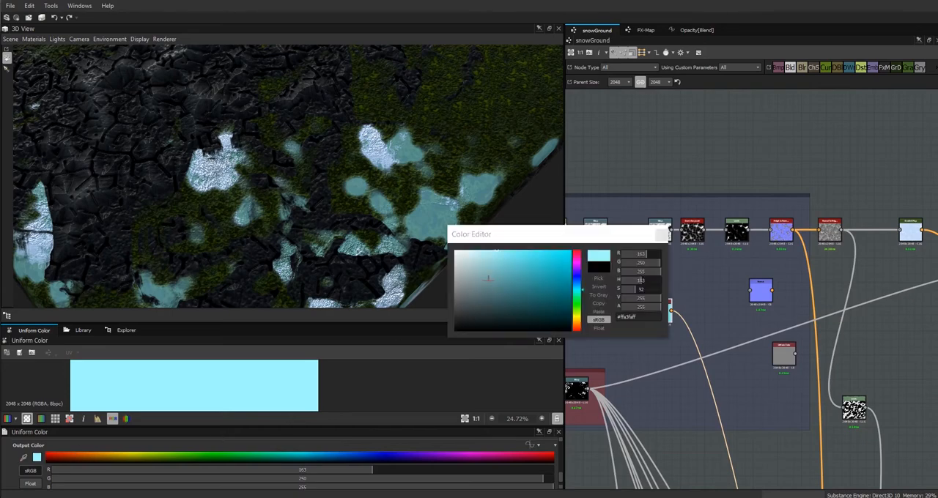
left_click_drag(488, 252, 478, 251)
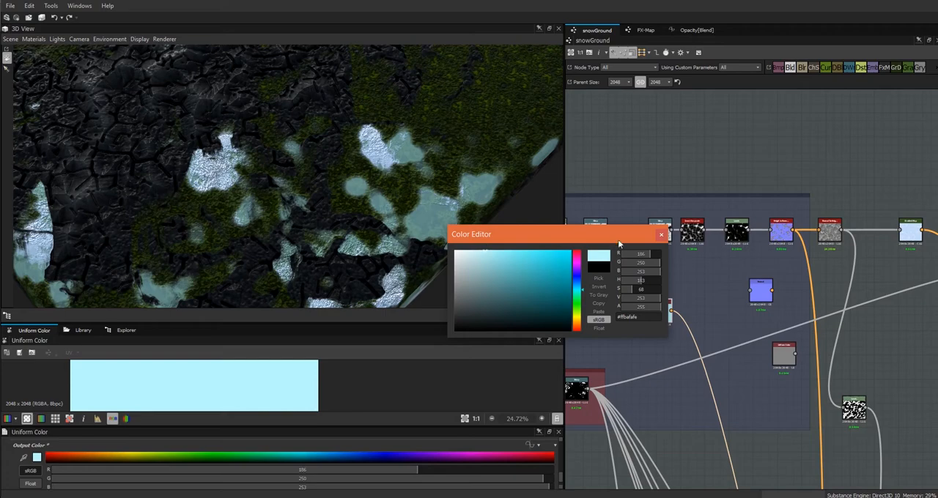
left_click(660, 236)
left_click_drag(456, 258, 411, 231)
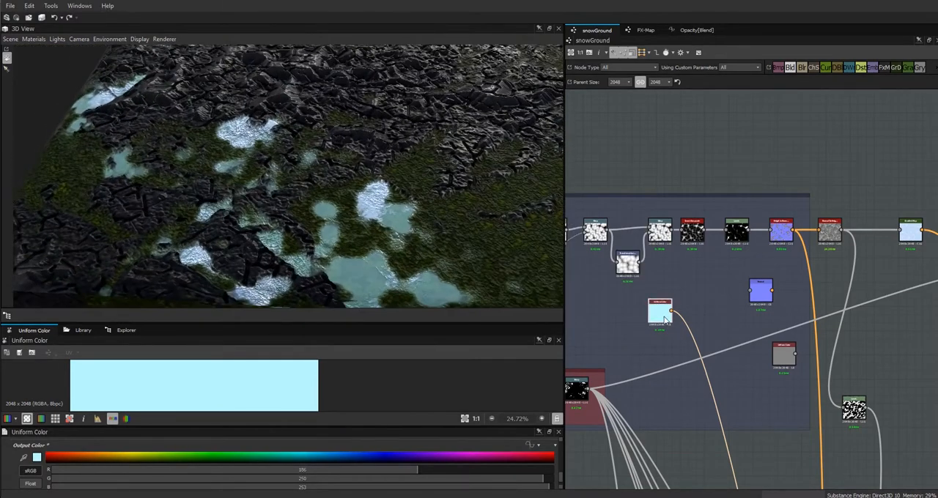
Open the opacity function of the Blend that adds the puddle colour and set the snow multiplier constant to 0.3.
middle_click_drag(782, 362, 698, 157)
scroll(751, 249, "down", 3)
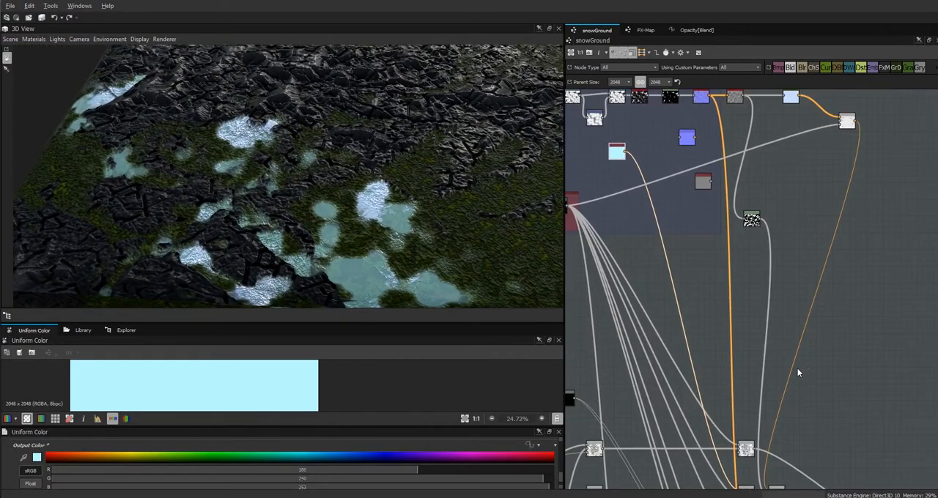
middle_click_drag(796, 367, 763, 219)
double_click(711, 351)
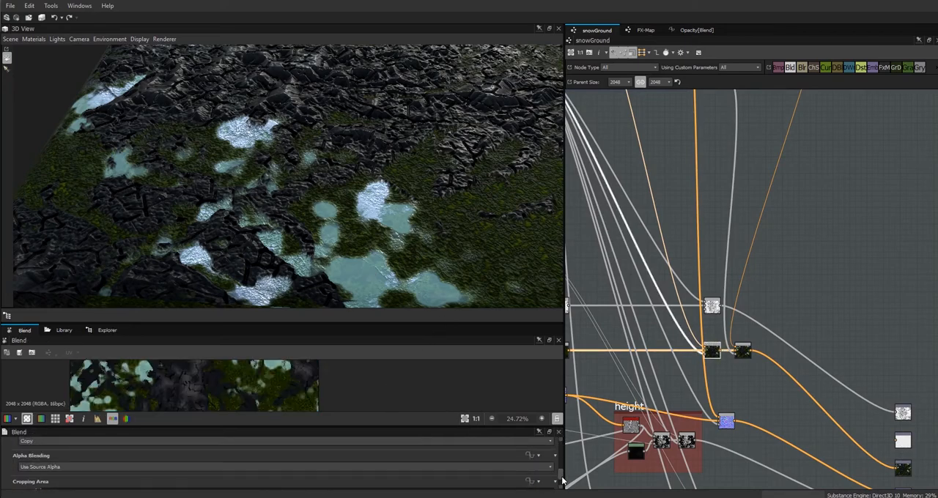
left_click_drag(561, 480, 561, 475)
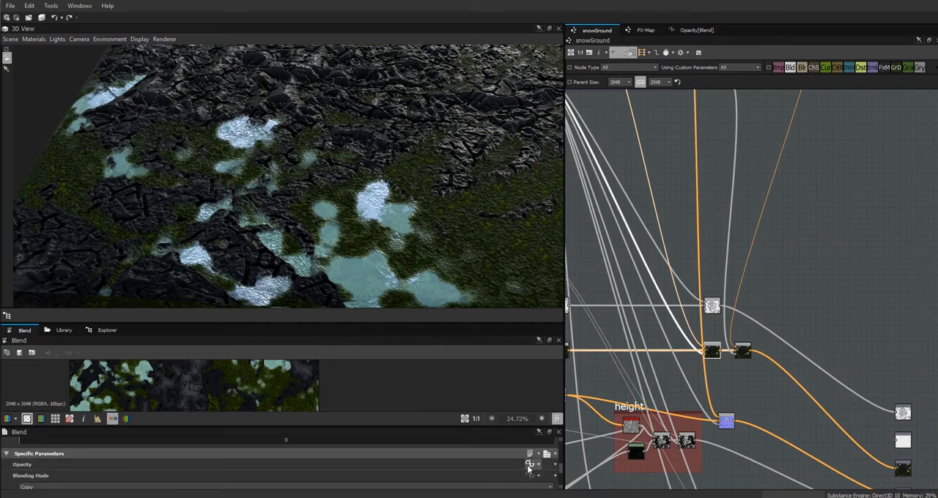
left_click(528, 465)
left_click(612, 282)
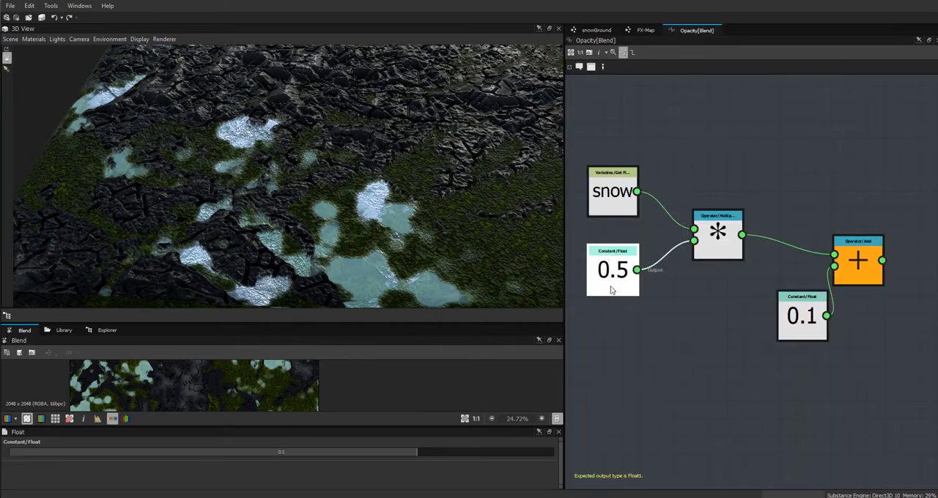
left_click(286, 452)
type("0.3")
key("Return")
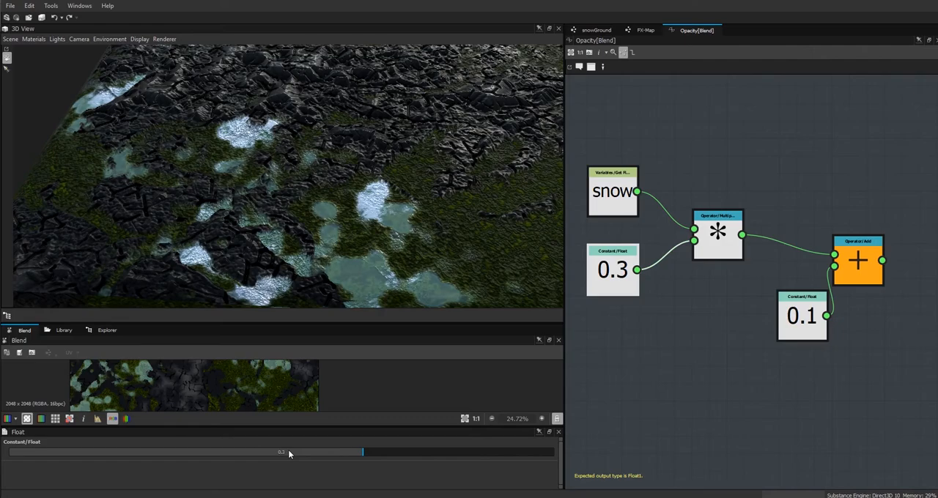
left_click_drag(282, 263, 319, 242)
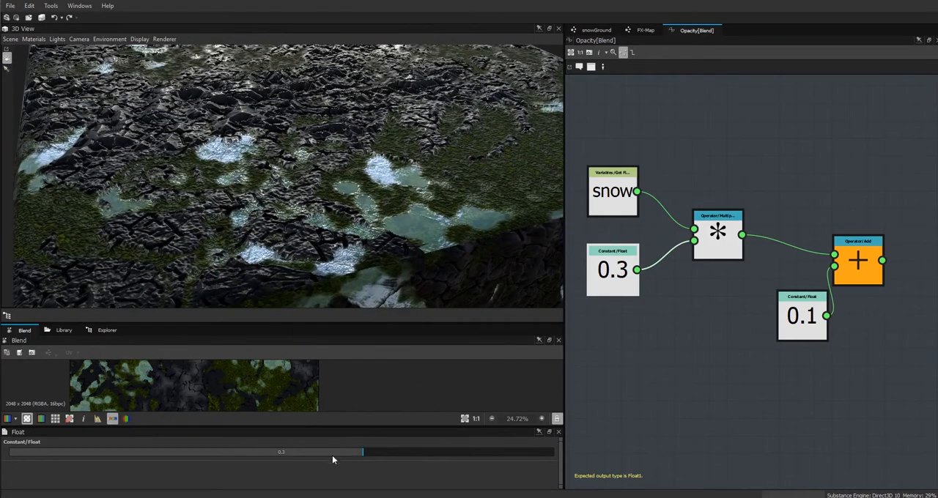
left_click_drag(404, 218, 403, 239)
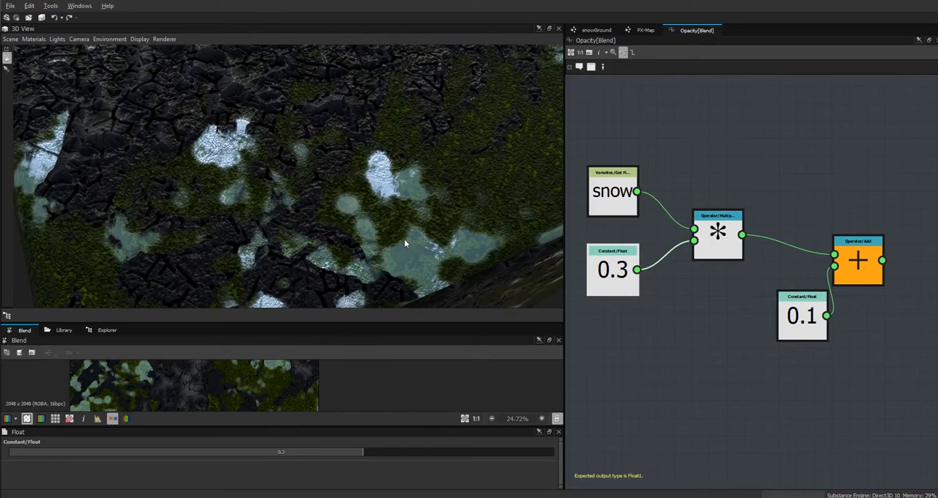
Return to the snowGround graph and recolour the puddles' Uniform Color to a more saturated cyan, RGB 135, 241, 247.
left_click(594, 30)
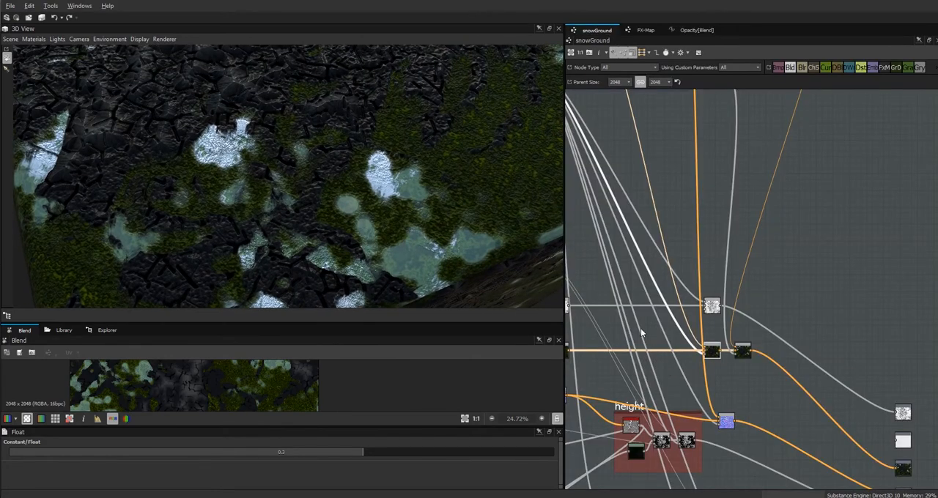
middle_click_drag(674, 364, 747, 441)
middle_click_drag(669, 266, 771, 364)
left_click(752, 186)
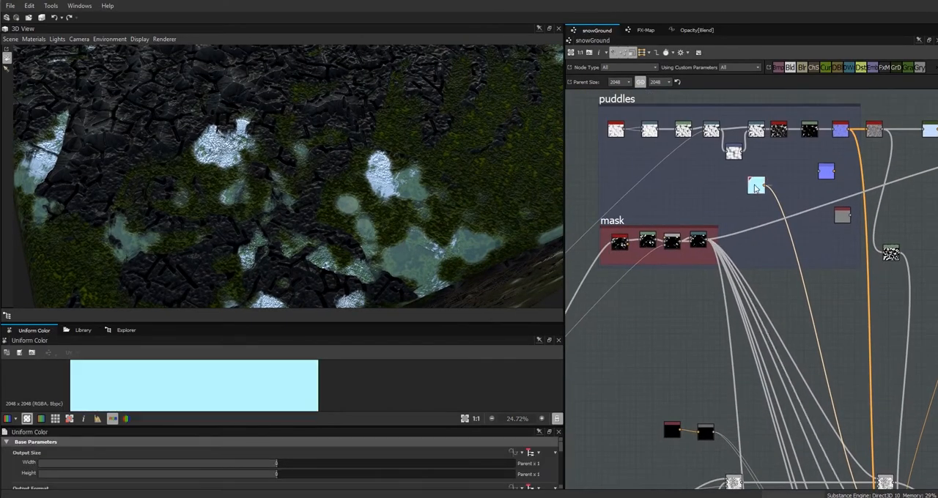
scroll(556, 469, "down", 3)
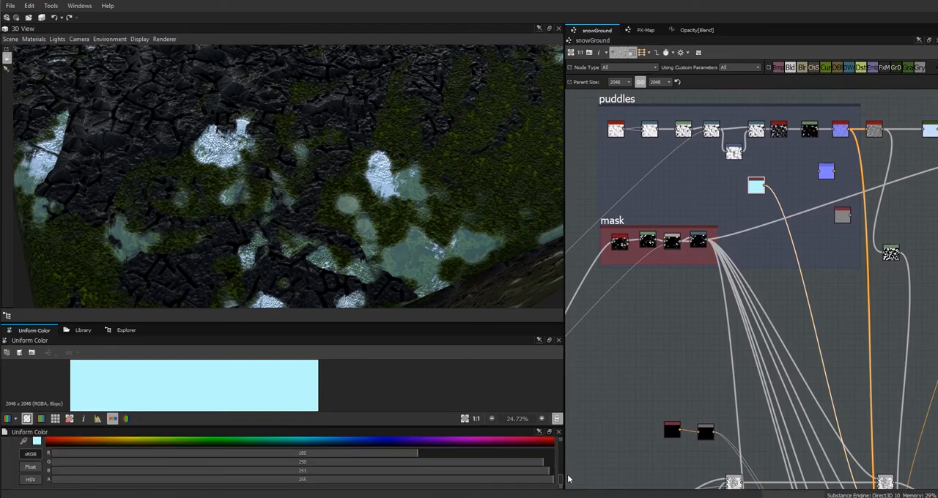
left_click(36, 449)
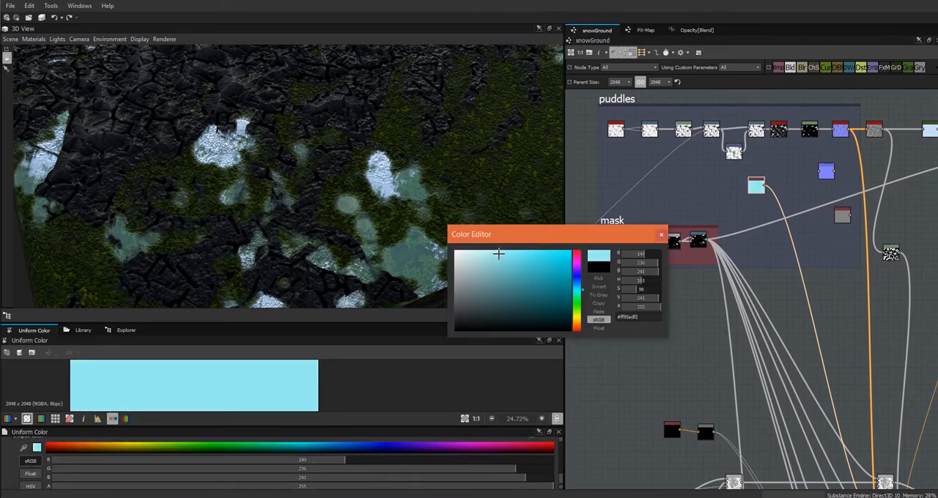
left_click(506, 253)
left_click_drag(299, 269, 315, 242)
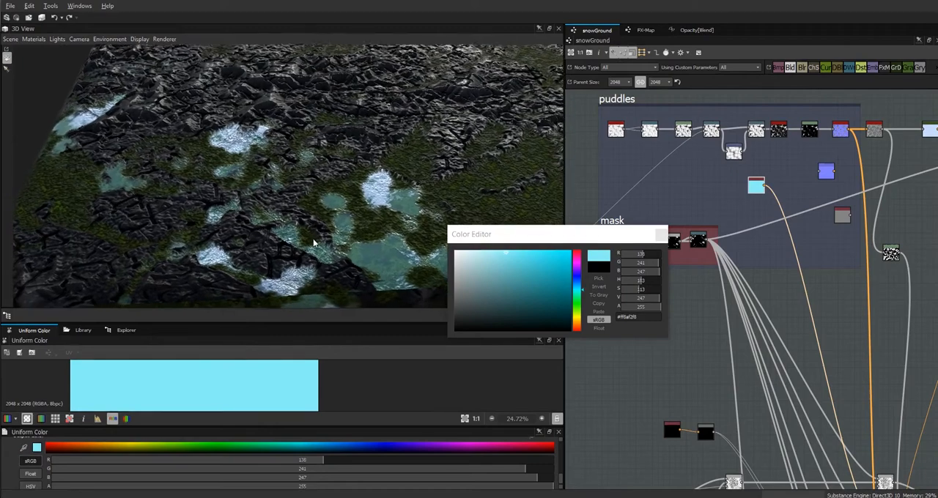
Try darker, greyer teal tones for the puddles' Uniform Color while checking the puddles from several angles.
left_click_drag(498, 259, 505, 278)
left_click_drag(358, 268, 379, 311)
left_click_drag(507, 278, 488, 279)
left_click_drag(357, 260, 345, 229)
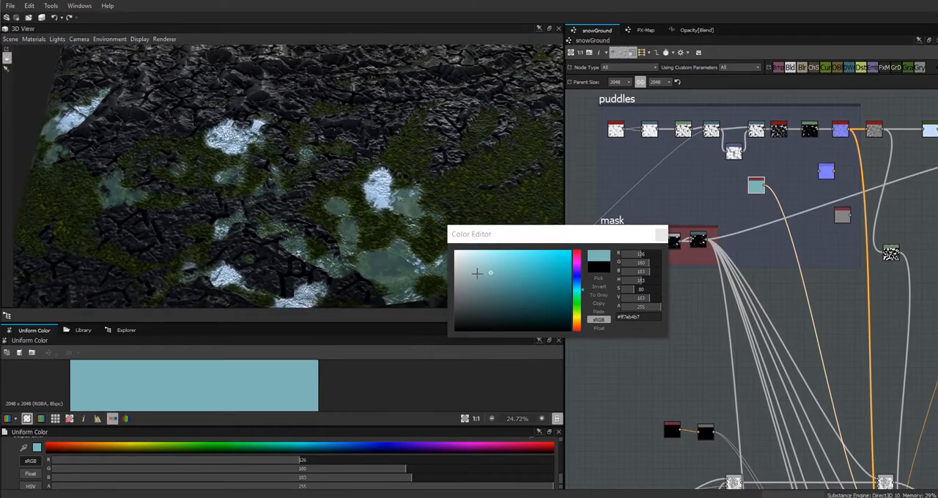
left_click_drag(496, 279, 502, 284)
left_click_drag(377, 267, 315, 241)
right_click_drag(315, 241, 251, 104)
left_click_drag(333, 239, 312, 232)
middle_click_drag(312, 231, 340, 199)
left_click_drag(337, 221, 347, 214)
Change the puddle colour to a stronger teal, RGB 103, 198, 203, and close the Color Editor.
left_click(511, 265)
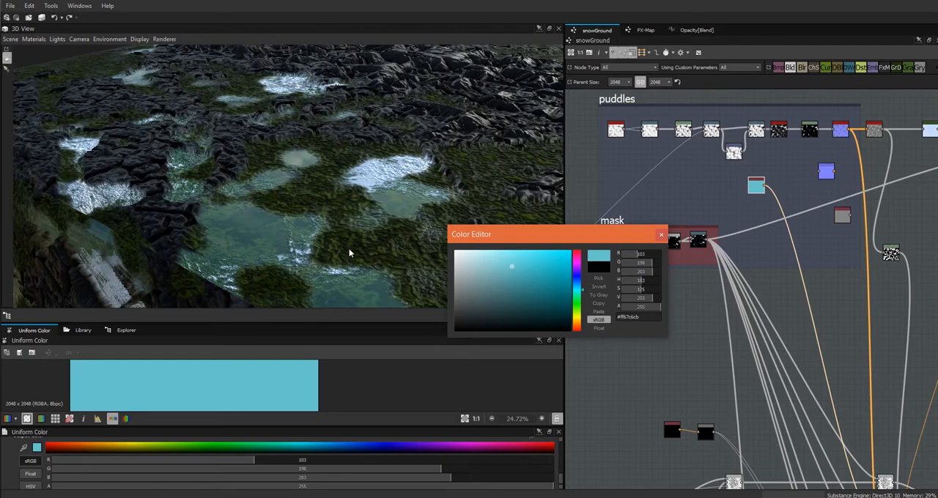
left_click_drag(349, 253, 360, 258)
left_click(659, 236)
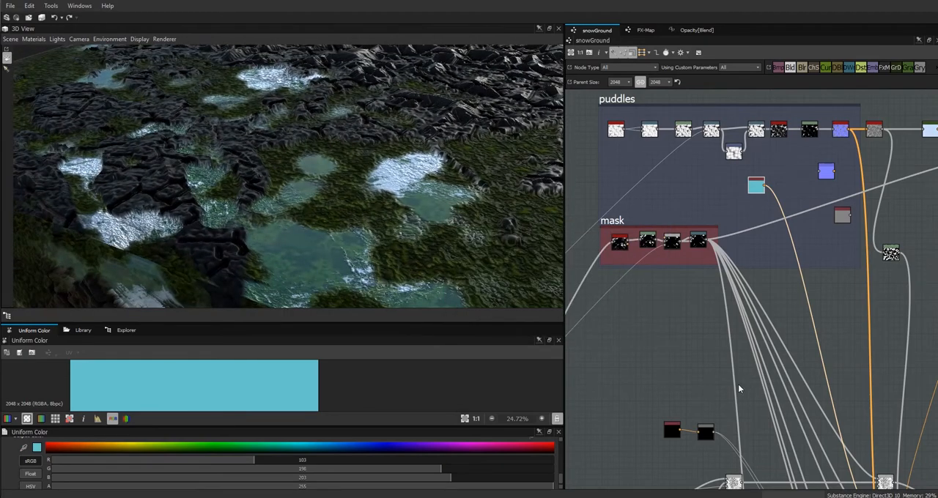
Set the snow multiplier constant in the puddle colour Blend's opacity function to 0.448 and check the puddles.
middle_click_drag(784, 398, 671, 252)
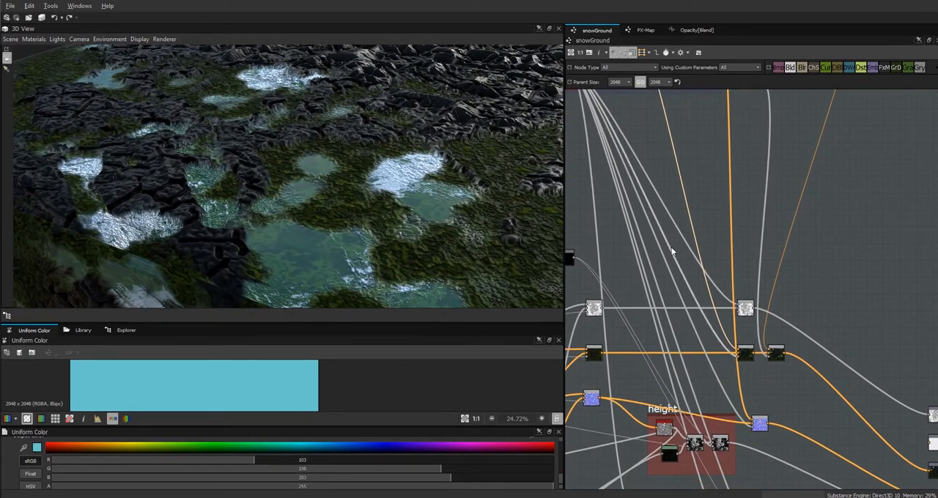
left_click(747, 350)
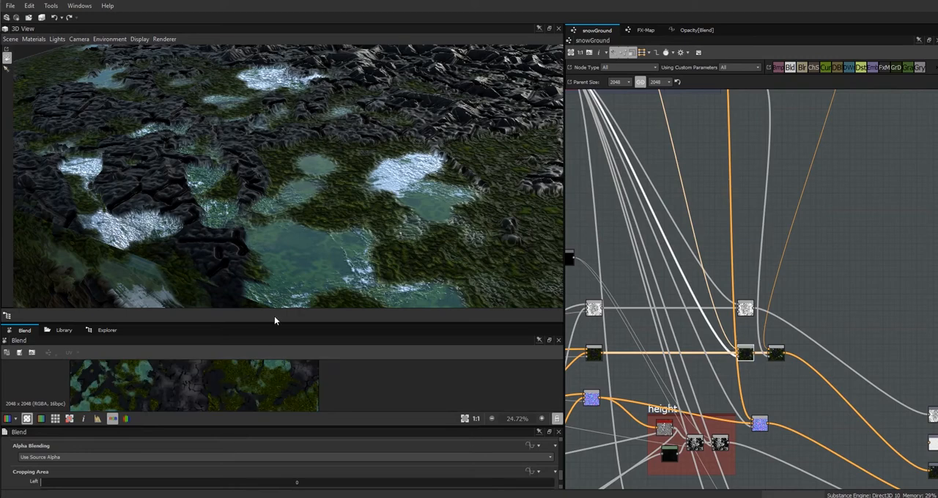
scroll(556, 472, "down", 5)
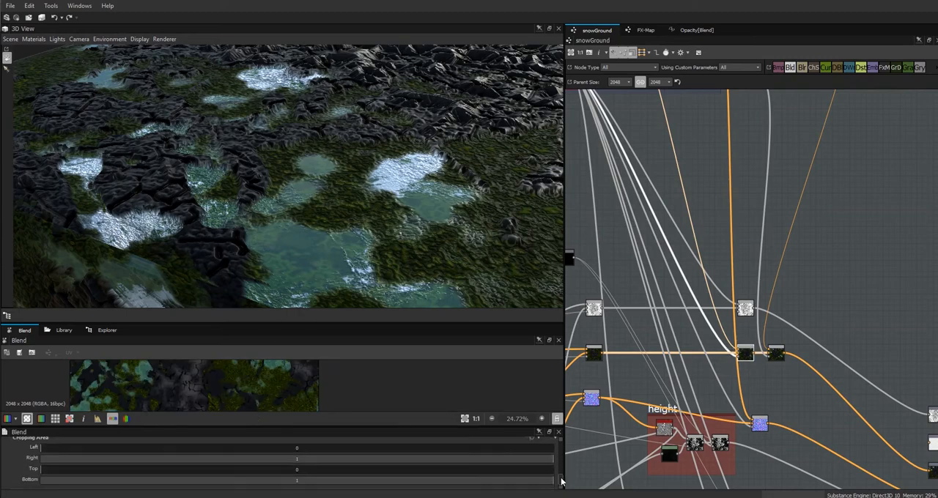
left_click(696, 30)
left_click(612, 271)
left_click_drag(362, 452, 403, 450)
left_click_drag(355, 268, 337, 274)
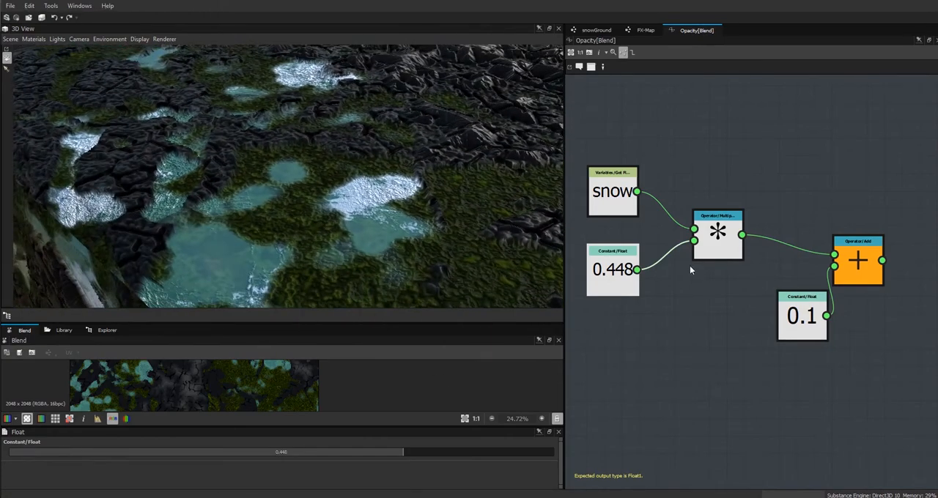
Recolour the puddles' Uniform Color in the snowGround graph to a muted grey-teal, RGB 121, 175, 179, and close the Color Editor.
left_click(598, 29)
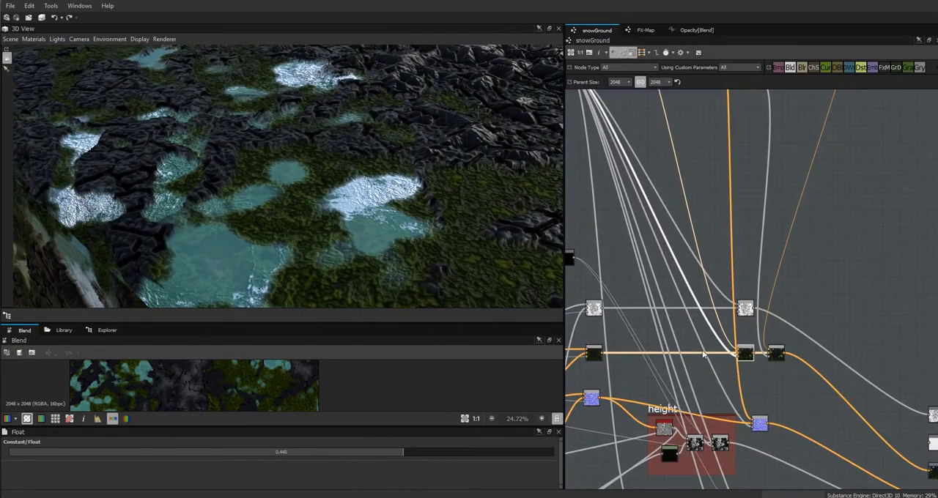
middle_click_drag(655, 284, 718, 288)
left_click(705, 205)
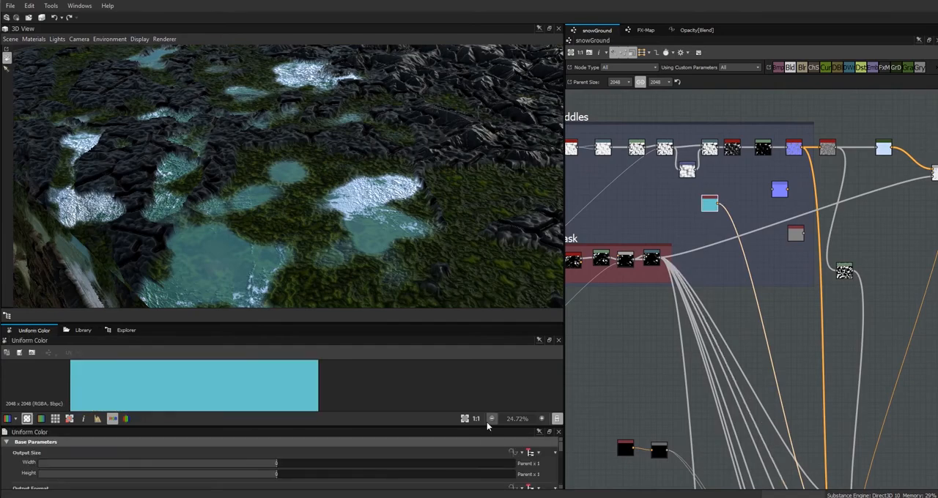
left_click_drag(561, 449, 561, 479)
left_click(37, 451)
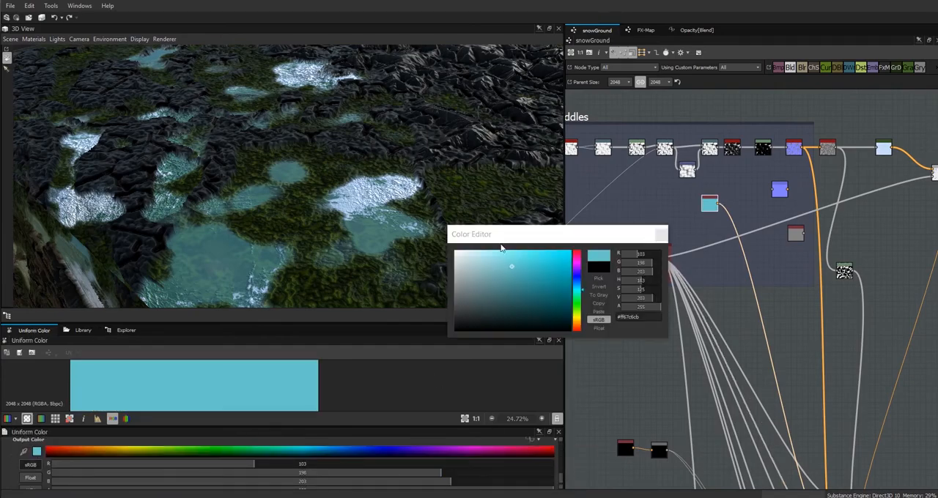
left_click(495, 268)
mouse_move(314, 269)
left_mouse_down()
mouse_move(356, 260)
mouse_move(314, 266)
mouse_move(443, 291)
left_mouse_up()
left_click(485, 268)
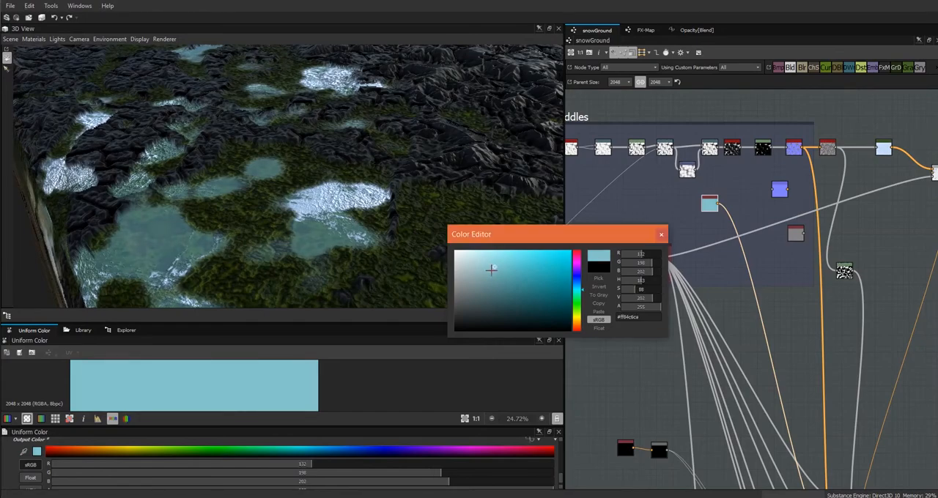
left_click(491, 273)
mouse_move(330, 266)
left_mouse_down()
mouse_move(360, 239)
mouse_move(329, 280)
mouse_move(378, 252)
mouse_move(372, 260)
left_mouse_up()
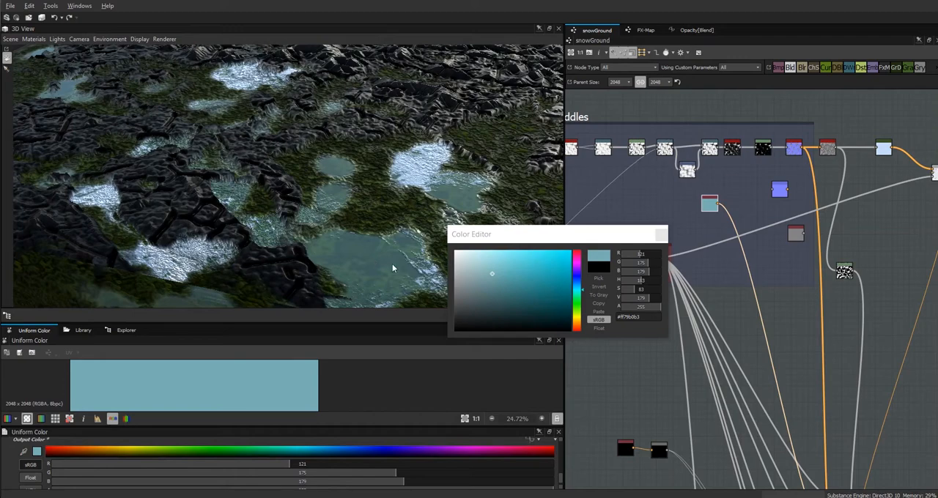
left_click(661, 236)
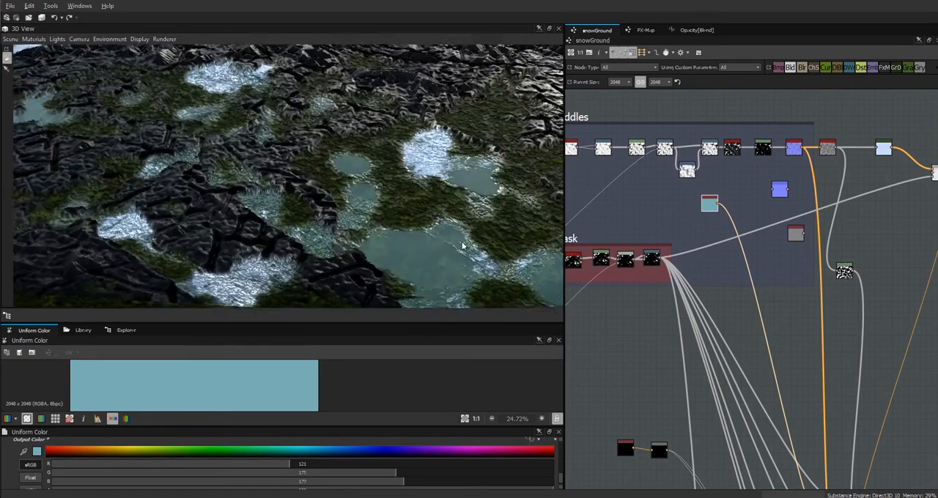
Test the graph's snow input parameter by lowering its default to 0 and restoring it to 1, inspecting the puddles at low angles.
left_click(576, 437)
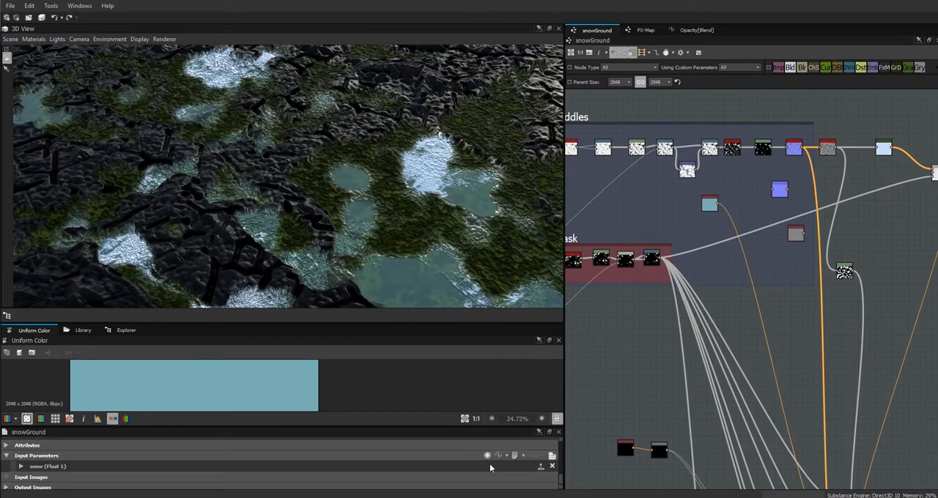
left_click(22, 467)
scroll(562, 464, "down", 1)
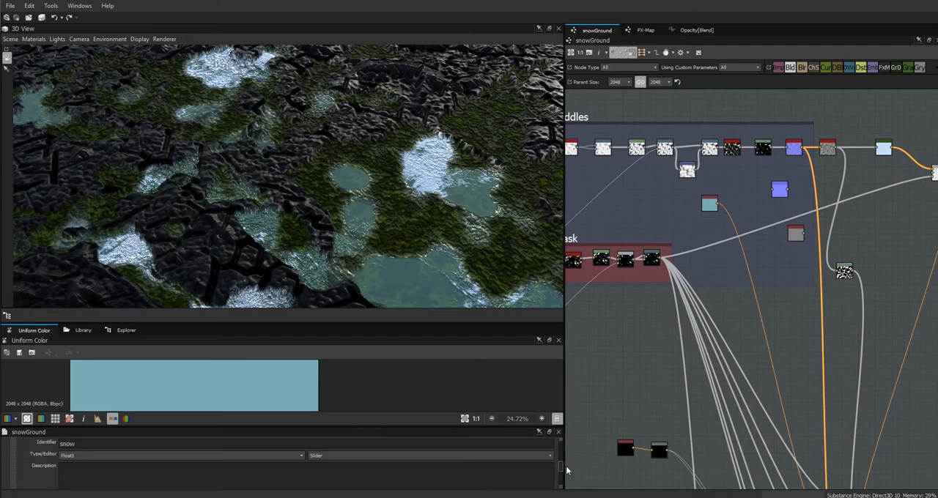
scroll(562, 474, "down", 2)
left_click_drag(518, 479, 297, 478)
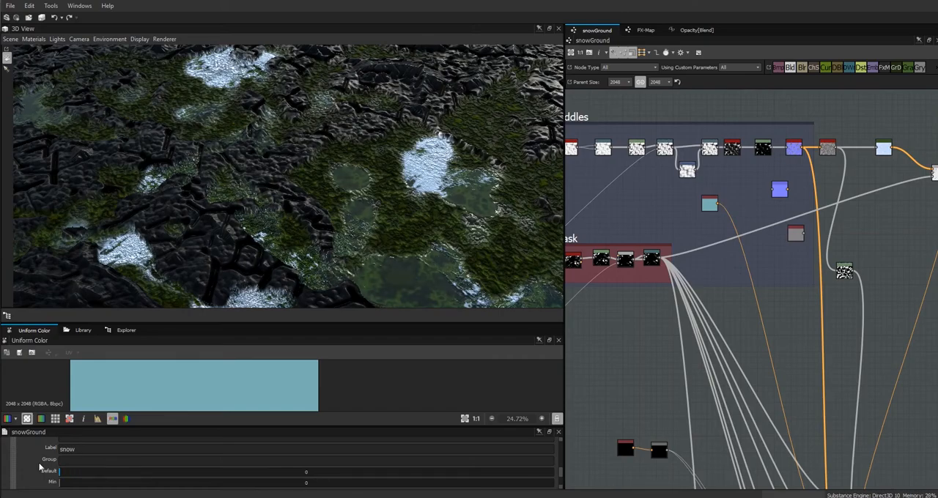
mouse_move(407, 218)
left_mouse_down()
mouse_move(413, 198)
mouse_move(403, 197)
mouse_move(381, 231)
mouse_move(456, 227)
mouse_move(425, 193)
mouse_move(402, 209)
left_mouse_up()
left_click_drag(406, 471, 561, 466)
middle_click_drag(807, 346, 648, 347)
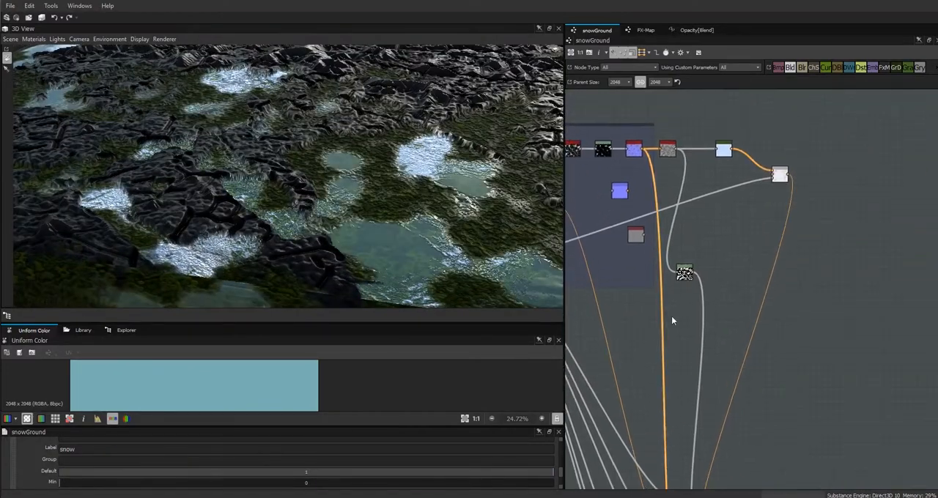
mouse_move(416, 195)
left_mouse_down()
mouse_move(429, 236)
mouse_move(425, 183)
left_mouse_up()
left_click_drag(449, 244, 549, 230)
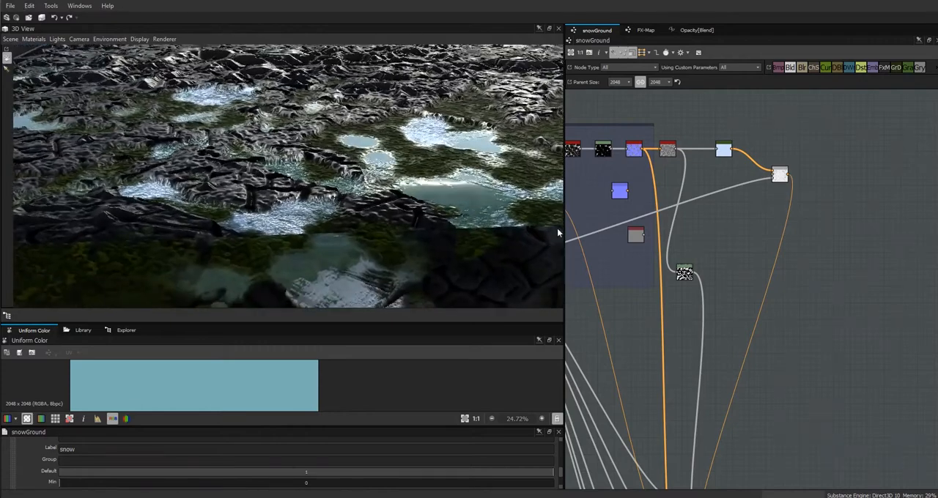
Give the Opacity of the final colour Blend, the one mixing in the puddle colour, an empty function and open it for editing.
middle_click_drag(730, 374, 779, 137)
left_click(726, 311)
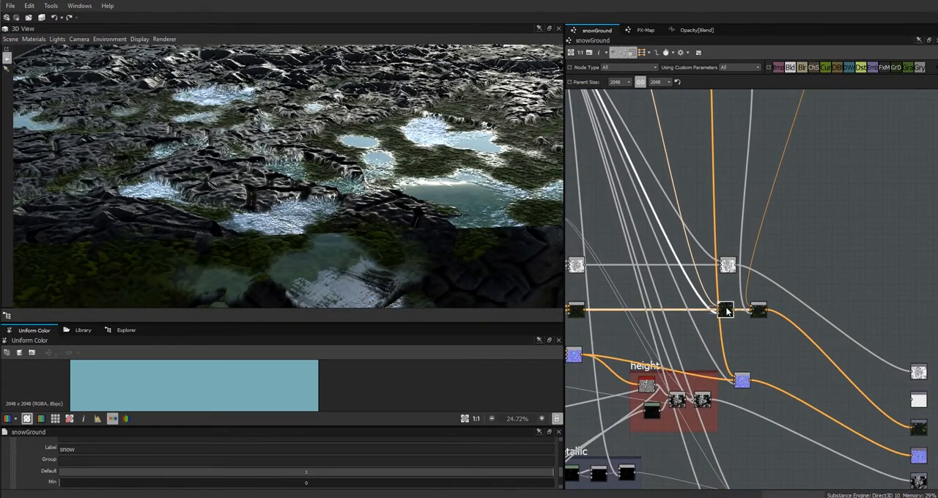
left_click(758, 311)
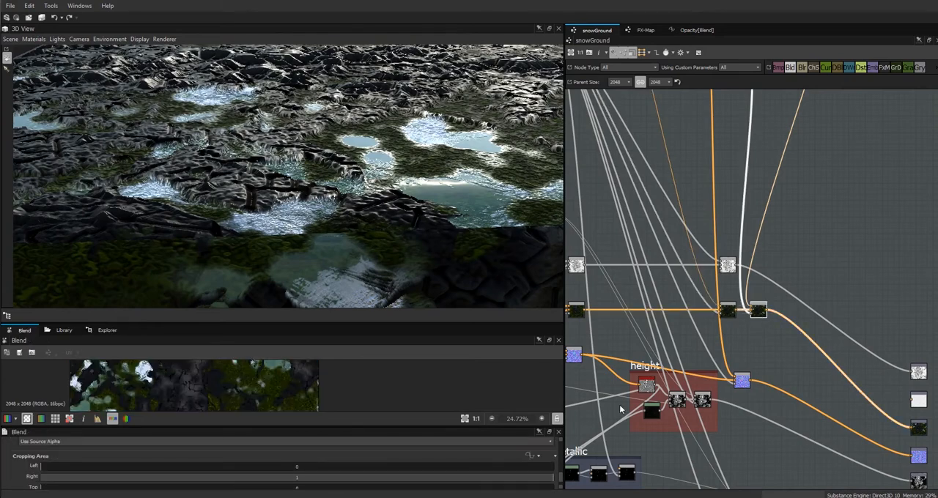
left_click_drag(561, 481, 566, 459)
left_click_drag(759, 318, 762, 315)
left_click_drag(410, 147, 404, 191)
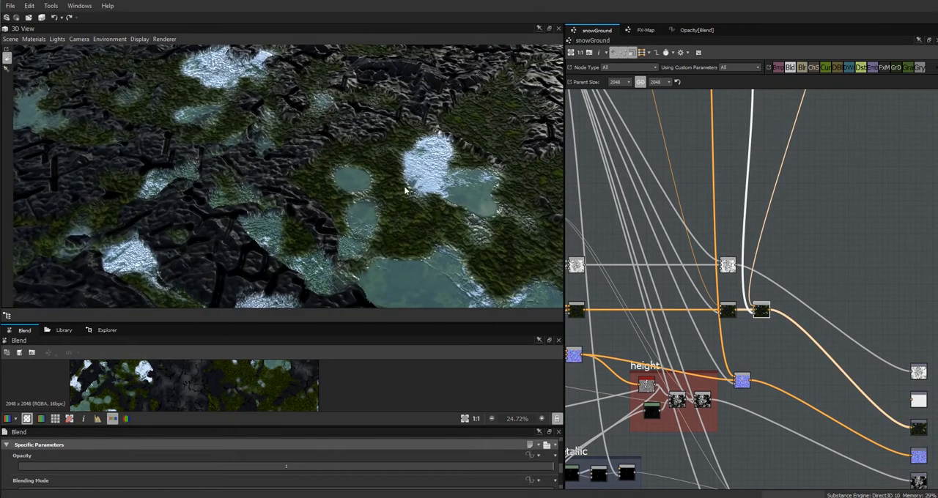
left_click(529, 456)
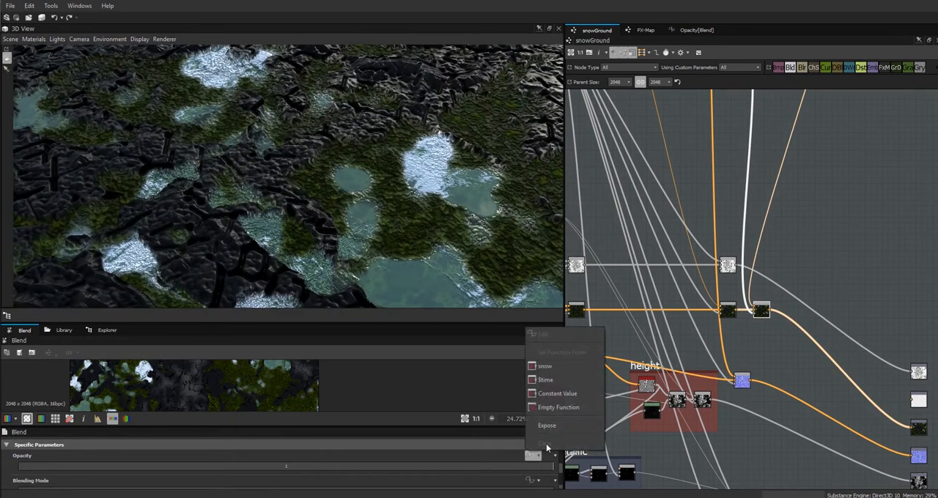
left_click(540, 413)
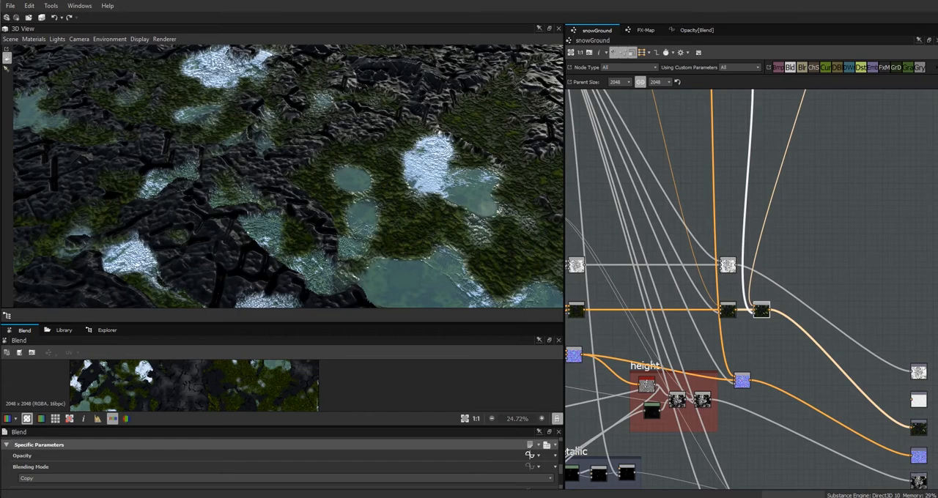
left_click(529, 456)
Add a Get Float variable node to the opacity function and set it to read the snow parameter.
right_click(651, 154)
mouse_move(667, 158)
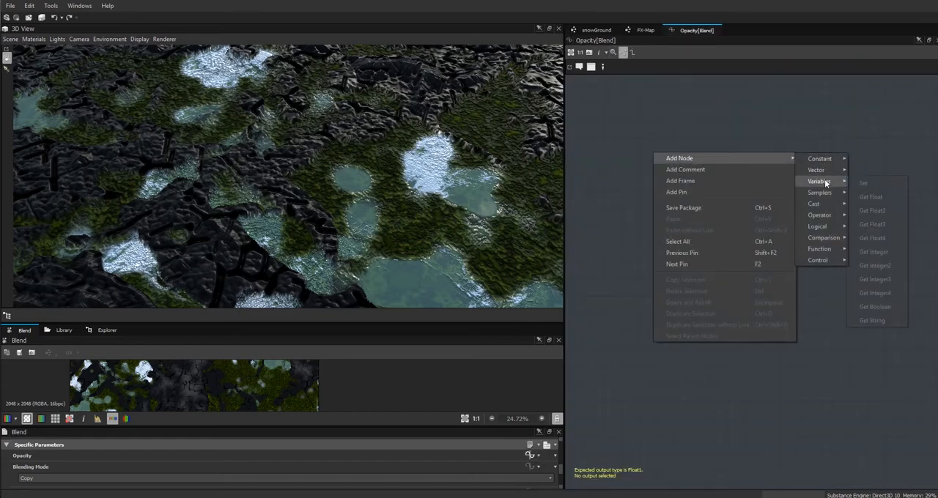
left_click(870, 198)
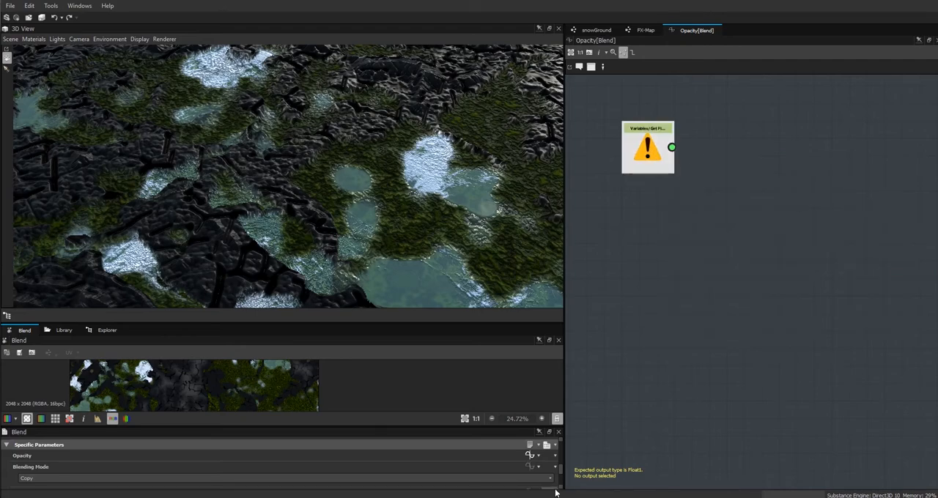
left_click(637, 141)
left_click(550, 454)
left_click(216, 471)
Add a Greater or Equal comparison node and a Float constant set to 0.5 to the opacity function.
right_click(771, 144)
mouse_move(808, 145)
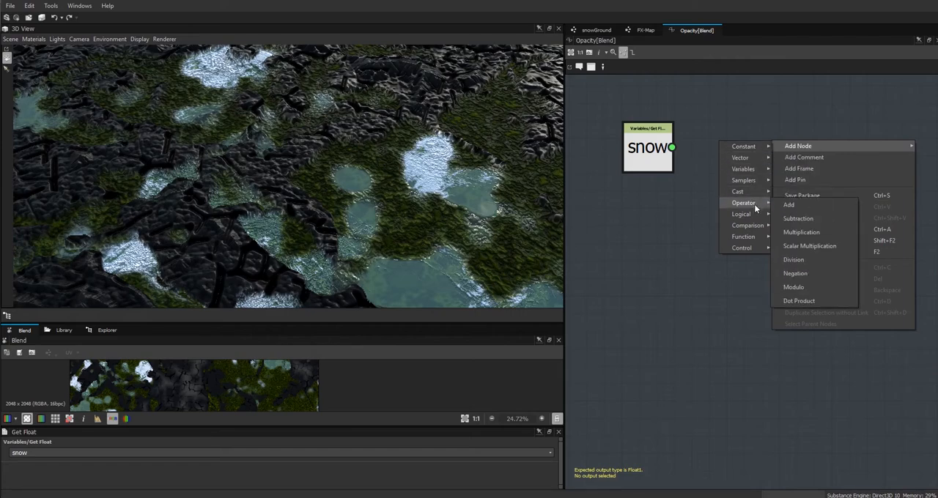
mouse_move(754, 224)
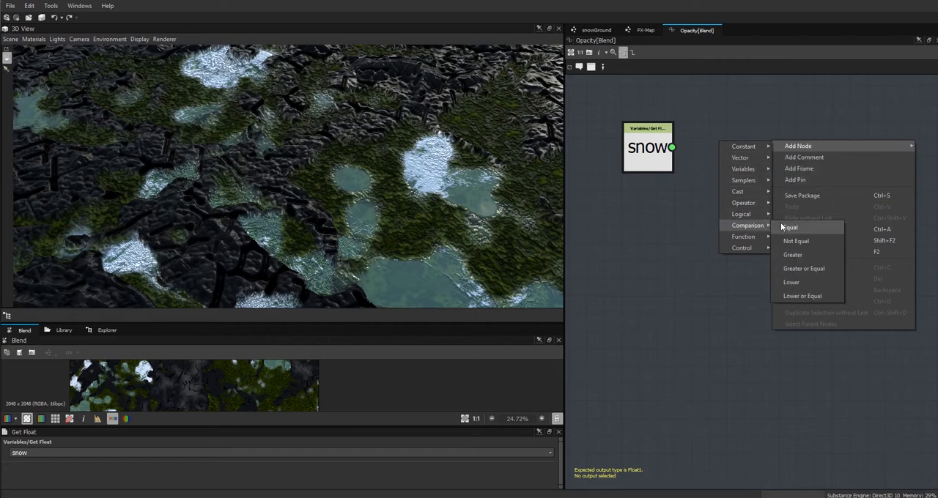
left_click(813, 268)
right_click(727, 239)
mouse_move(889, 241)
left_click(852, 245)
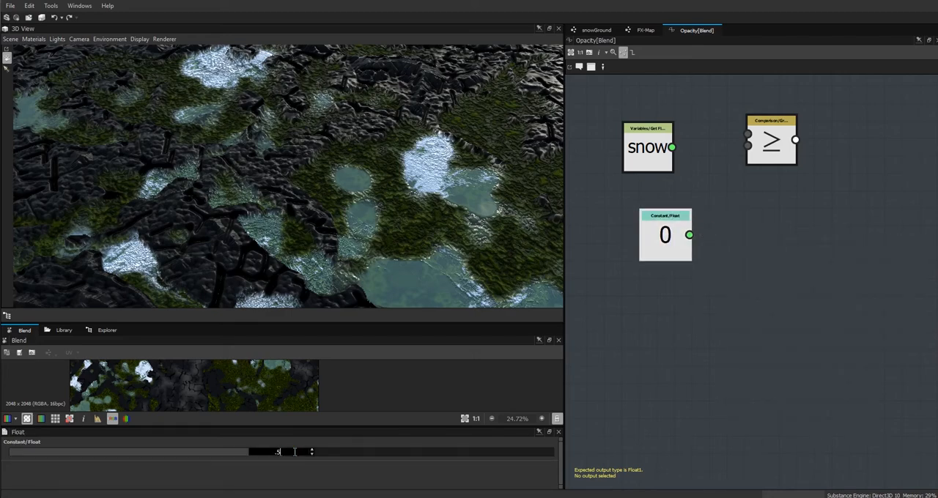
type("0.5")
key("Return")
Add an If...Else node, use snow ≥ 0.5 as its condition, and connect snow to its If input.
right_click(791, 248)
mouse_move(772, 328)
left_click(818, 372)
left_click_drag(632, 146, 613, 112)
left_click_drag(720, 128, 748, 134)
left_click_drag(663, 246, 878, 172)
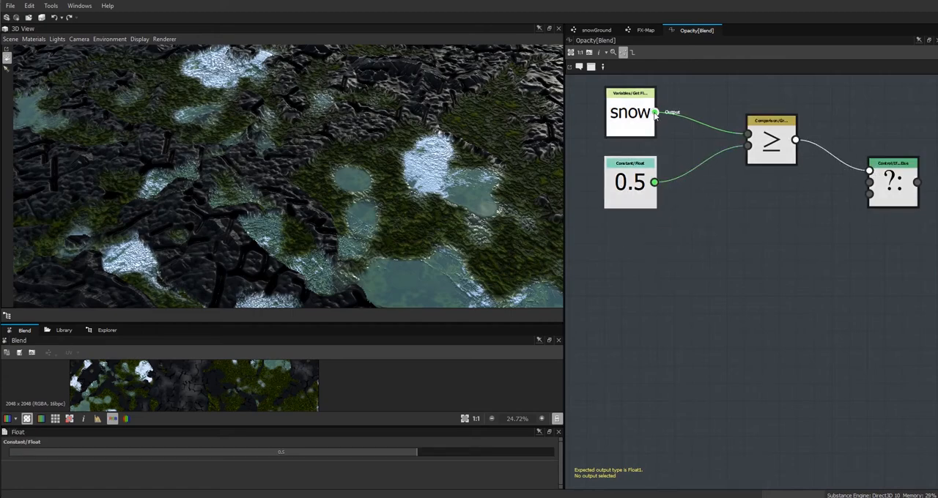
left_click_drag(667, 145, 869, 182)
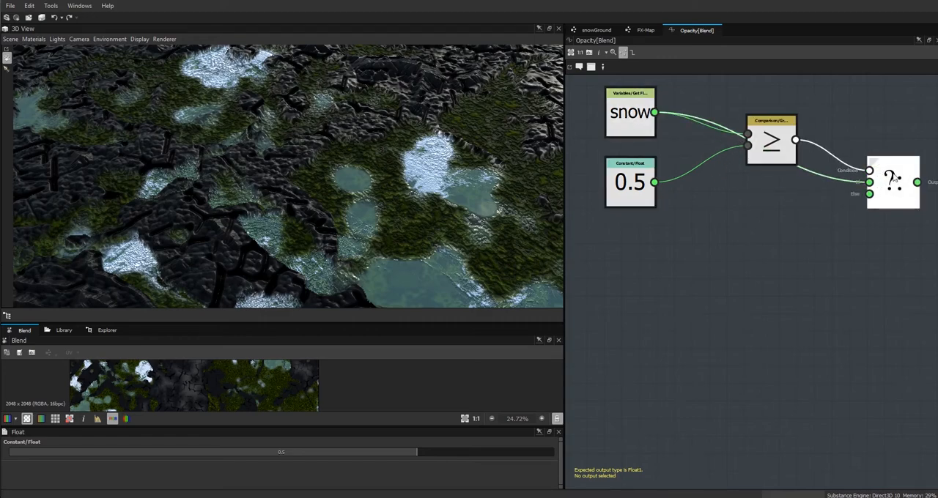
left_click(892, 179)
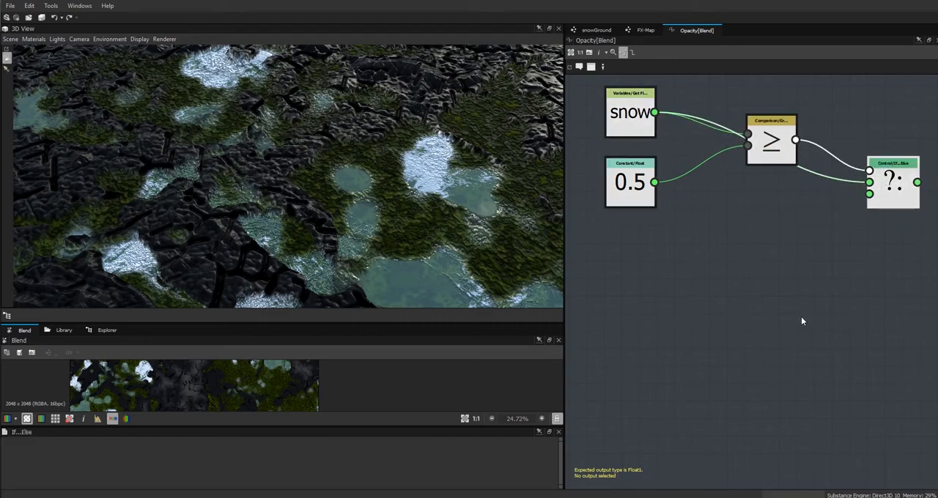
Add another Float constant and a Multiplication node side by side below the snow comparison nodes.
right_click(693, 283)
mouse_move(721, 286)
mouse_move(870, 288)
left_click(900, 287)
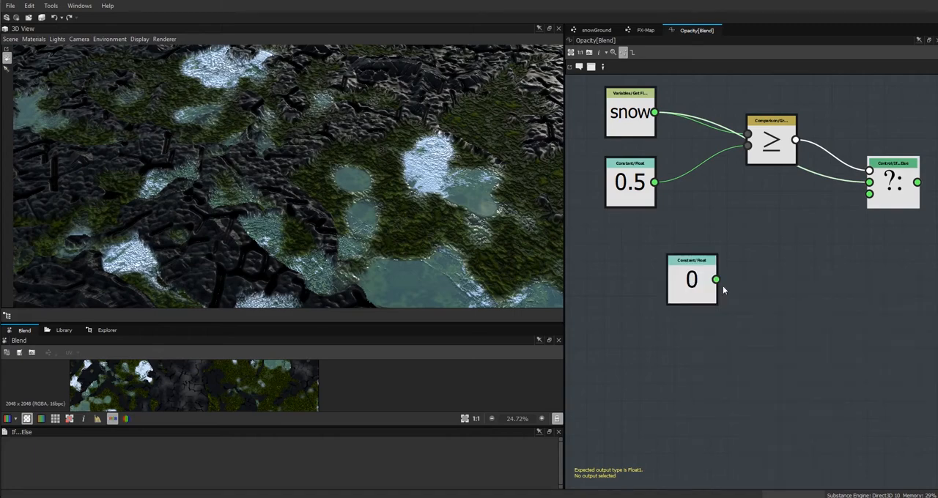
left_click_drag(701, 287, 645, 276)
right_click(713, 276)
mouse_move(827, 278)
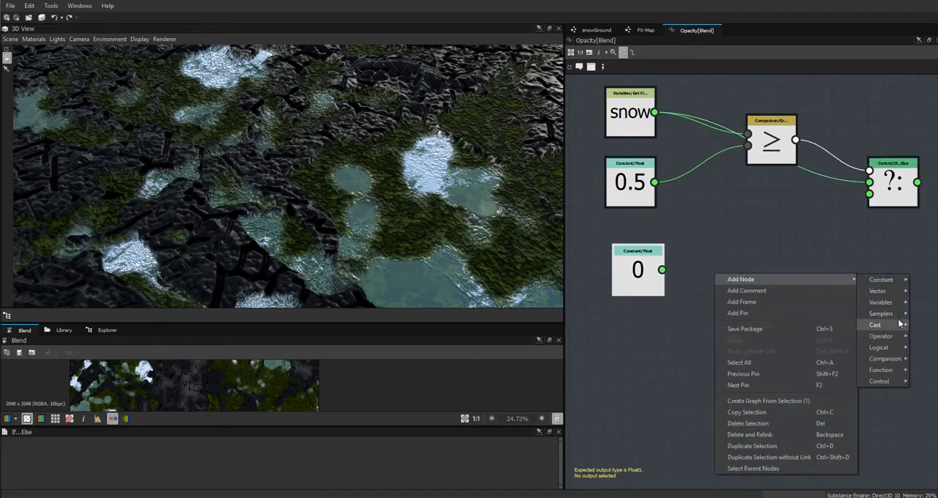
mouse_move(892, 340)
left_click(815, 369)
left_click_drag(720, 276, 732, 254)
Set the new Float constant to 0.1 and place it below the Multiplication node.
left_click(643, 282)
double_click(280, 452)
type("0.1")
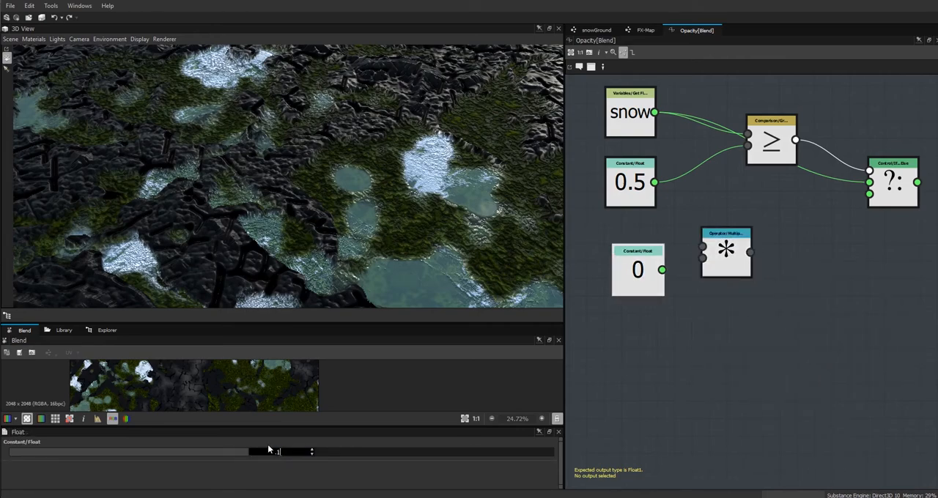
left_click(642, 278)
left_click_drag(636, 278, 646, 320)
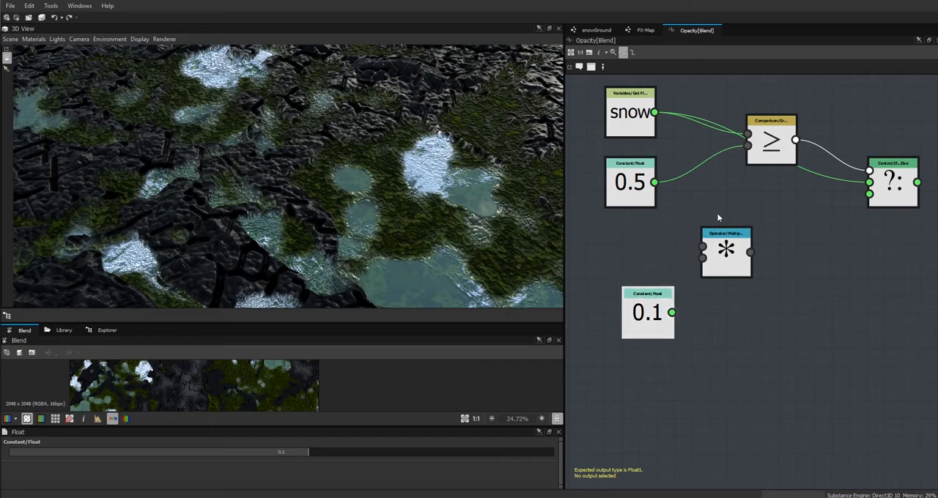
Multiply snow by the 0.1 constant, connect the product to the Else input, and space out the snow and comparison nodes.
left_click_drag(654, 112, 671, 313)
left_click_drag(711, 271, 869, 193)
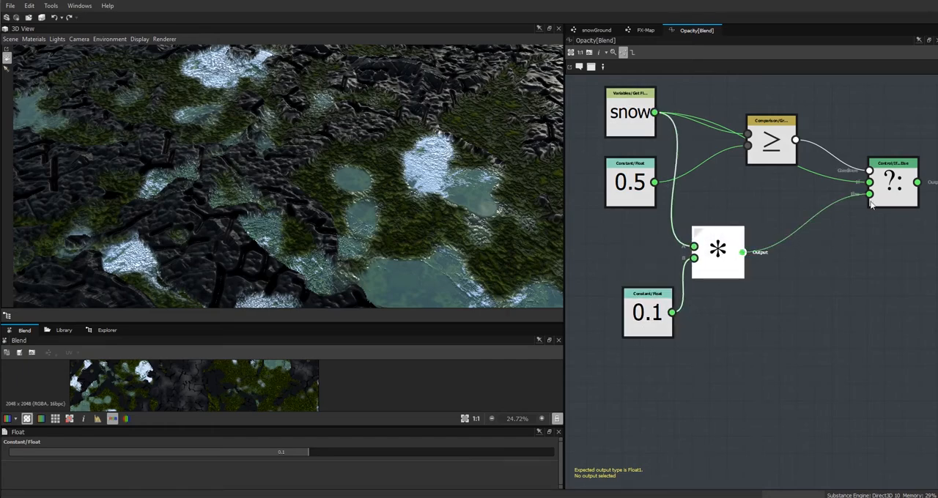
left_click_drag(630, 114, 628, 97)
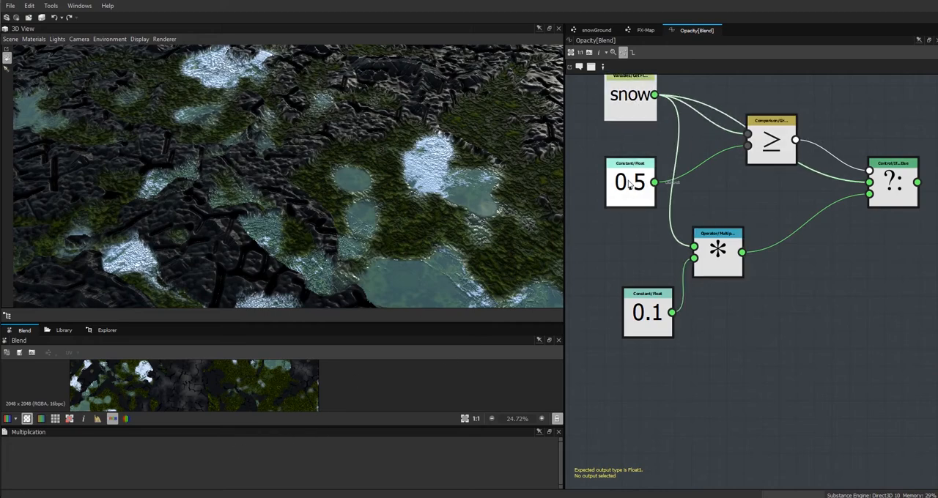
left_click_drag(771, 143, 769, 115)
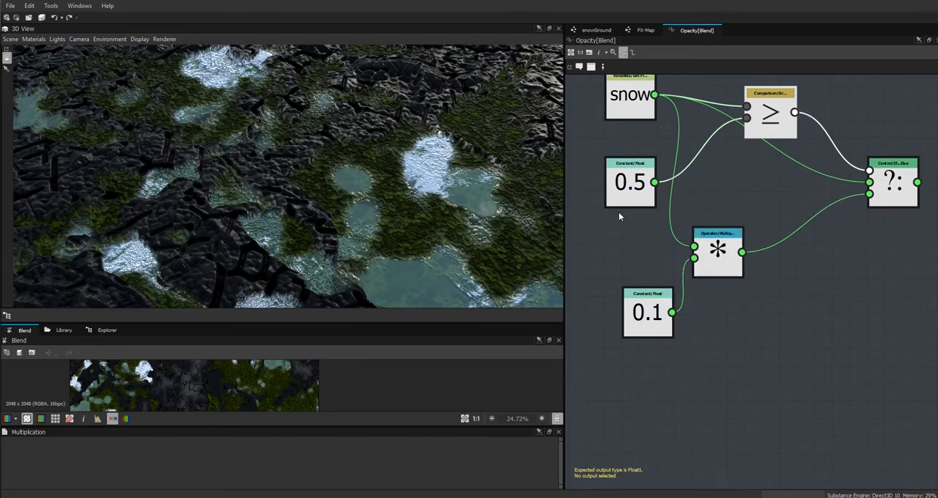
Tidy the function layout: 0.5 close under snow, Multiplication nearer the If...Else node, and 0.1 aligned below the 0.5 constant.
left_click_drag(622, 202, 622, 184)
mouse_move(651, 315)
left_mouse_down()
mouse_move(642, 291)
mouse_move(650, 307)
left_mouse_up()
left_click_drag(722, 258, 727, 203)
left_click_drag(648, 317, 630, 292)
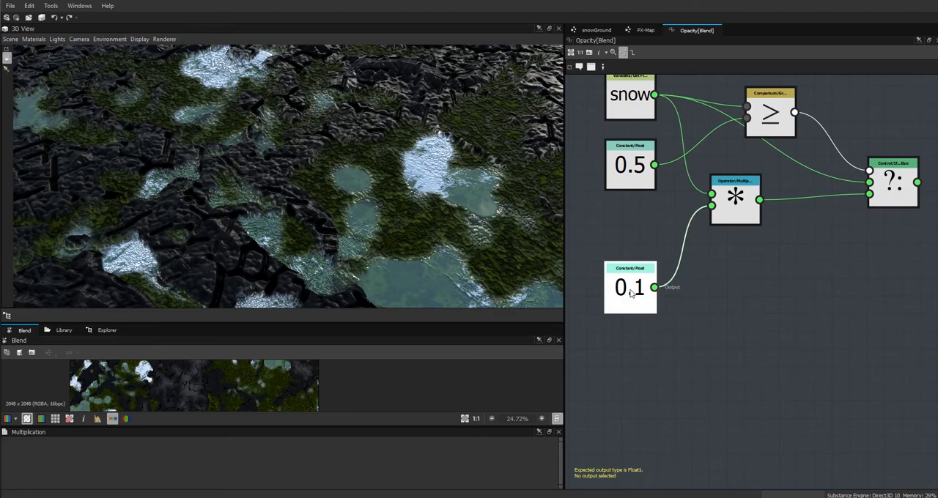
left_click(730, 206)
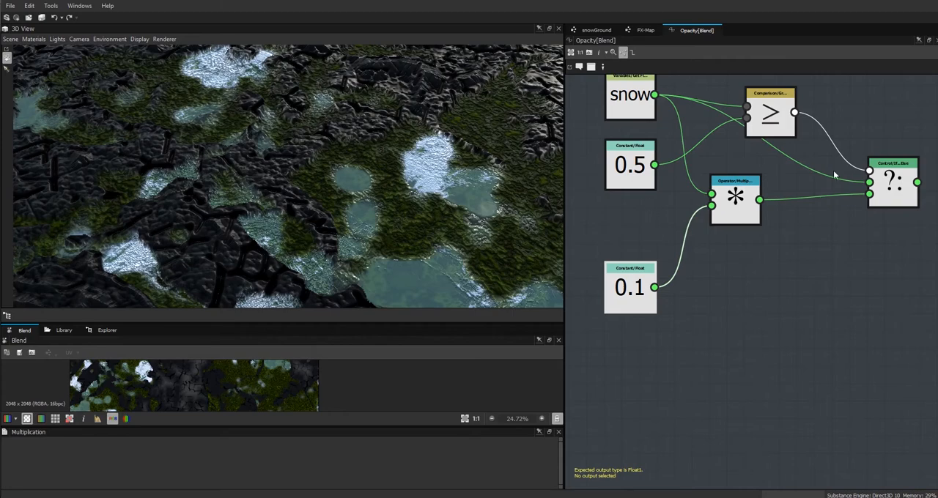
Set the If...Else node as the opacity function's output node and return to the snowGround graph.
right_click(891, 187)
left_click(878, 226)
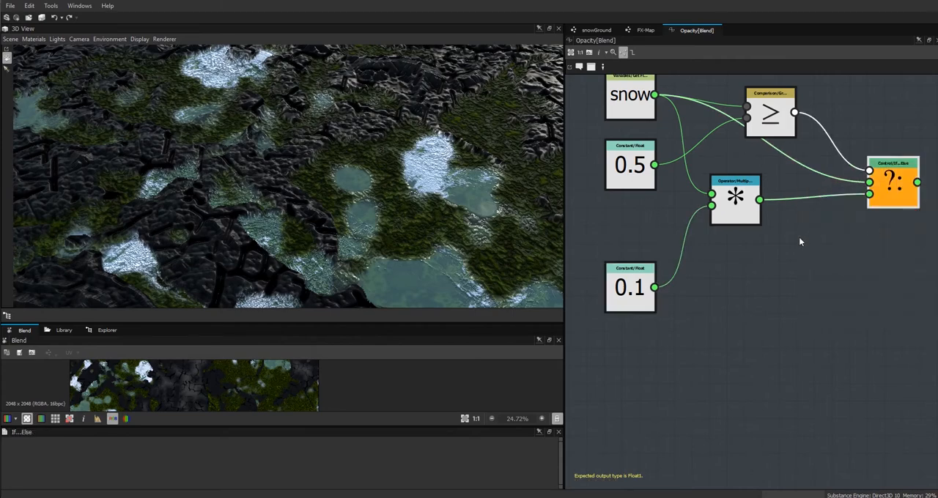
left_click(596, 30)
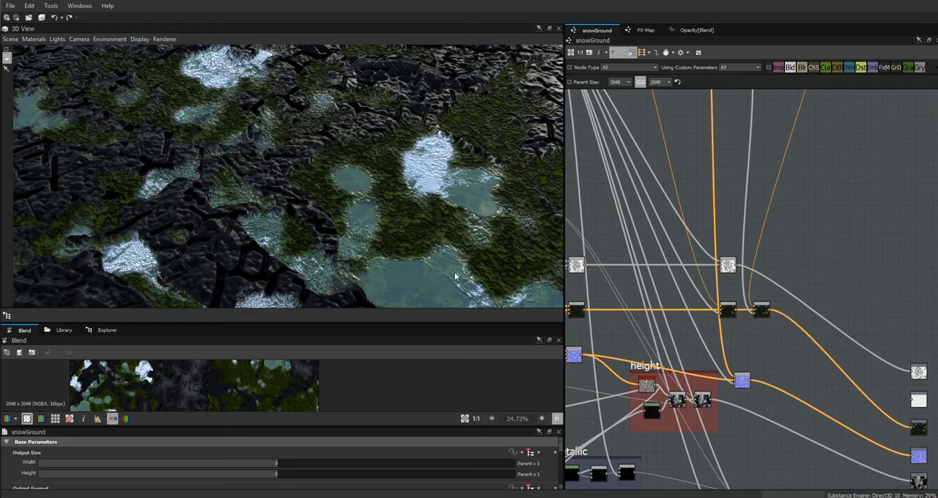
Try the snow parameter's default at 0.66 and at 0.49, checking the snow and ice patches in the 3D view.
mouse_move(469, 256)
left_mouse_down()
mouse_move(470, 231)
mouse_move(471, 240)
left_mouse_up()
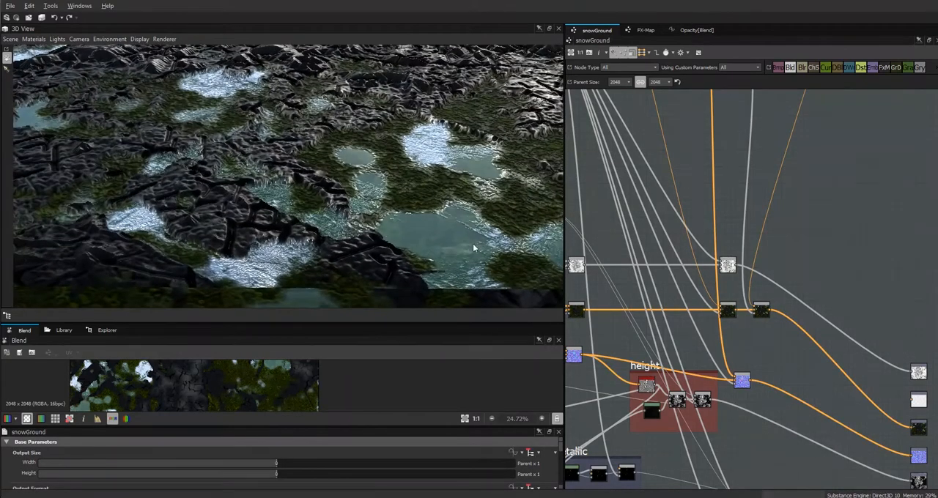
left_click_drag(422, 424, 422, 395)
scroll(557, 439, "down", 10)
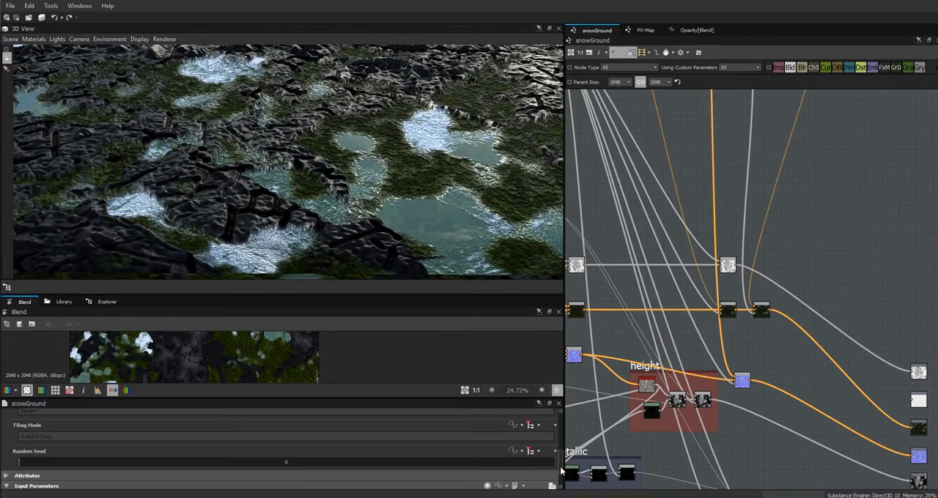
left_click_drag(542, 438, 384, 438)
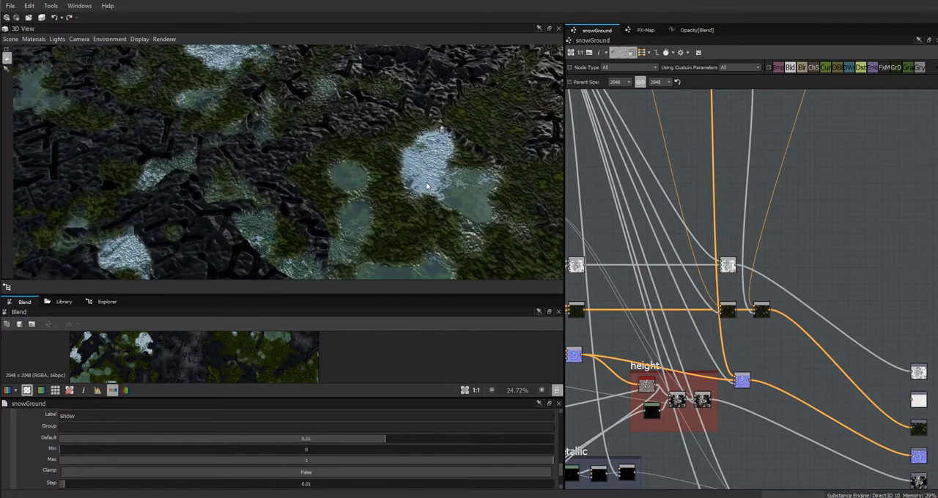
left_click_drag(385, 442, 299, 448)
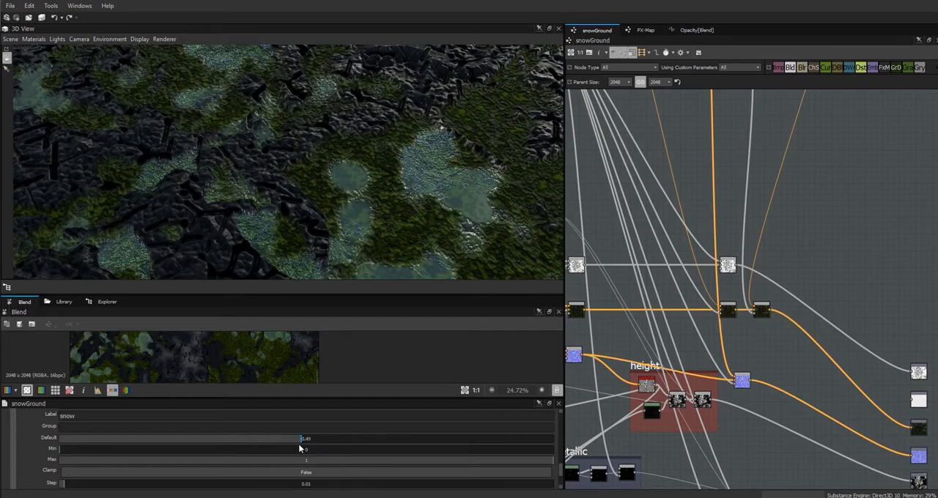
left_click_drag(456, 203, 467, 169)
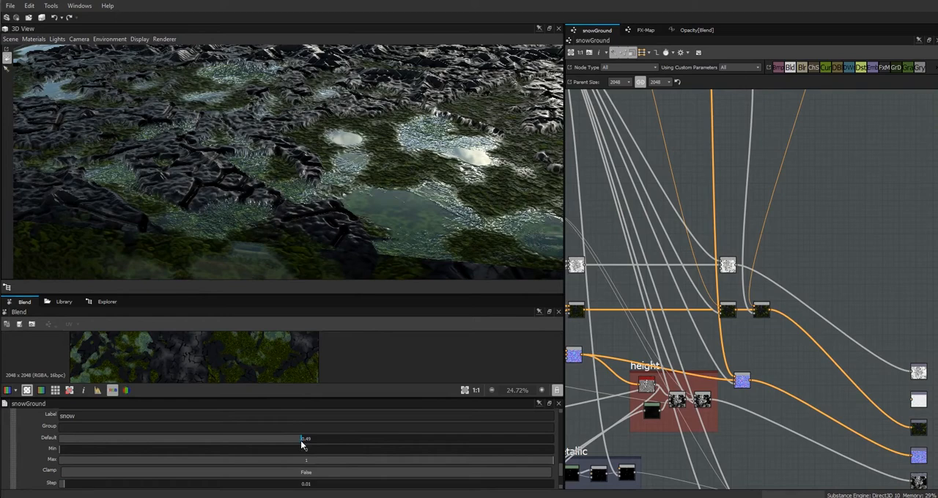
Try lower snow defaults of 0.43, 0.07 and 0.42 while viewing the puddles from different angles.
left_click_drag(294, 446, 269, 448)
left_click_drag(483, 146, 482, 156)
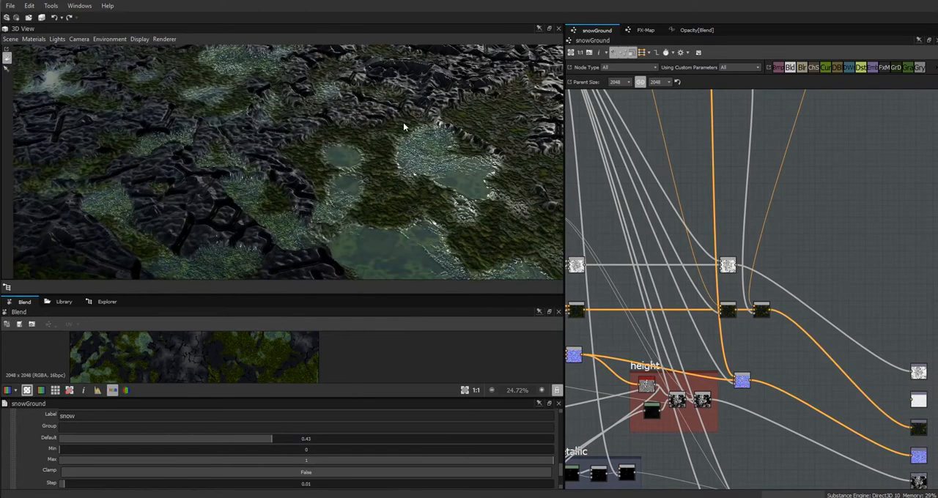
left_click_drag(449, 168, 441, 126)
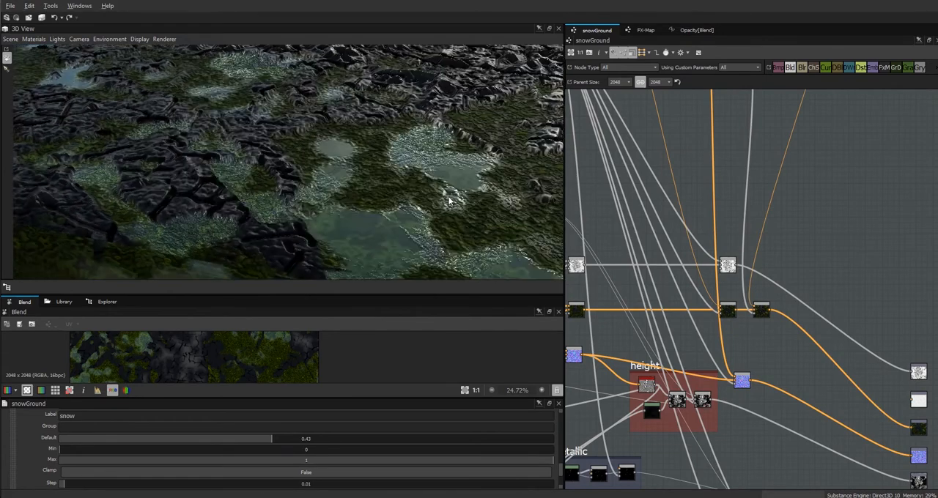
left_click_drag(274, 438, 106, 440)
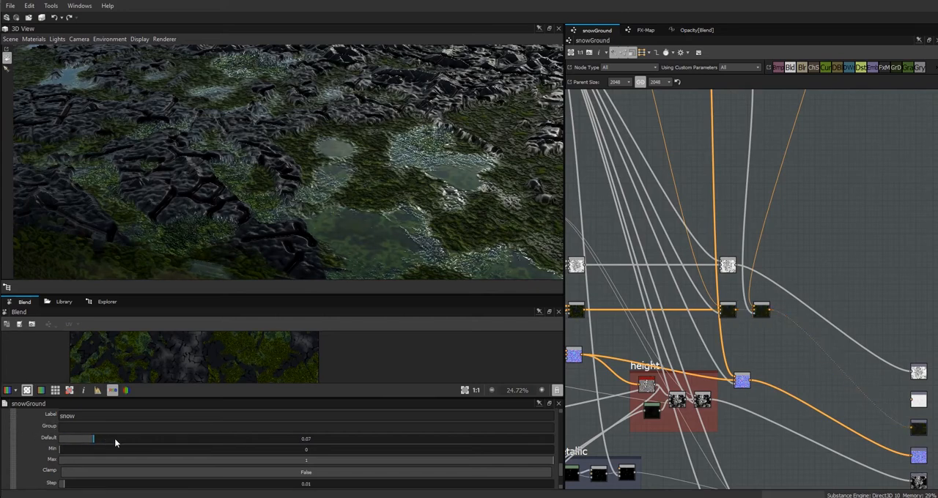
left_click_drag(175, 441, 266, 439)
Reopen the snow input parameter of the snowGround graph and lower its default to 0.
left_click(727, 310)
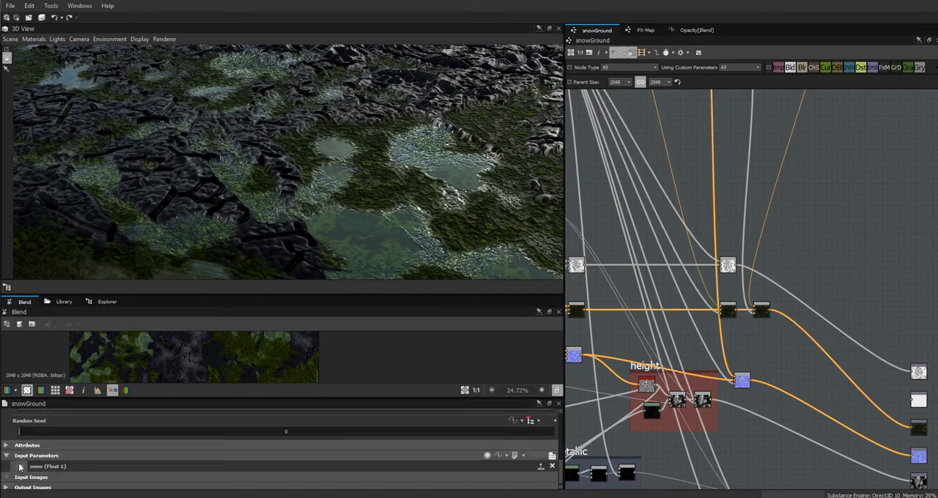
left_click(22, 466)
scroll(292, 446, "down", 5)
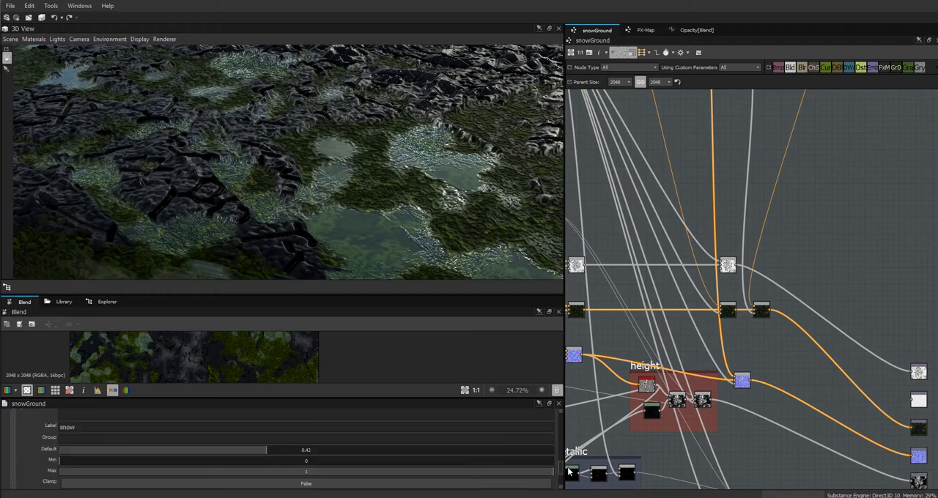
left_click_drag(259, 446, 60, 447)
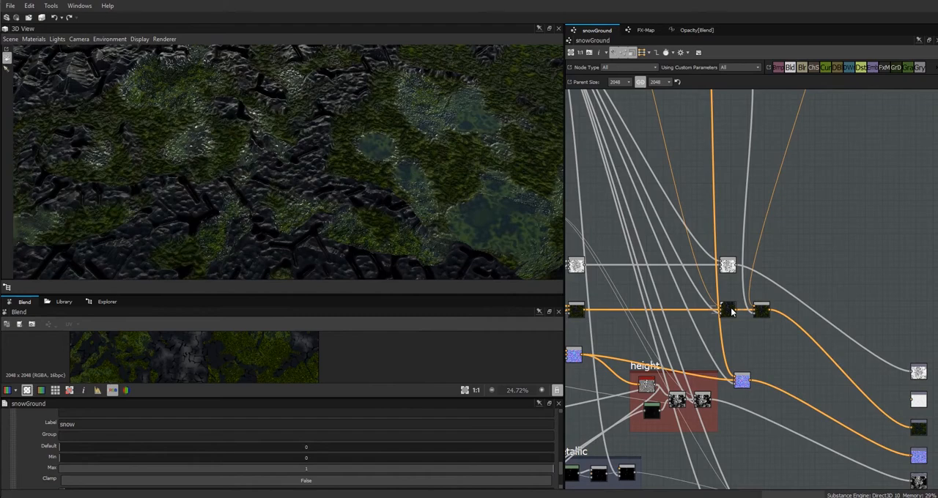
Open the opacity function of the puddle colour Blend and set the constant multiplied by snow to 0.5.
left_click(726, 309)
scroll(561, 476, "down", 6)
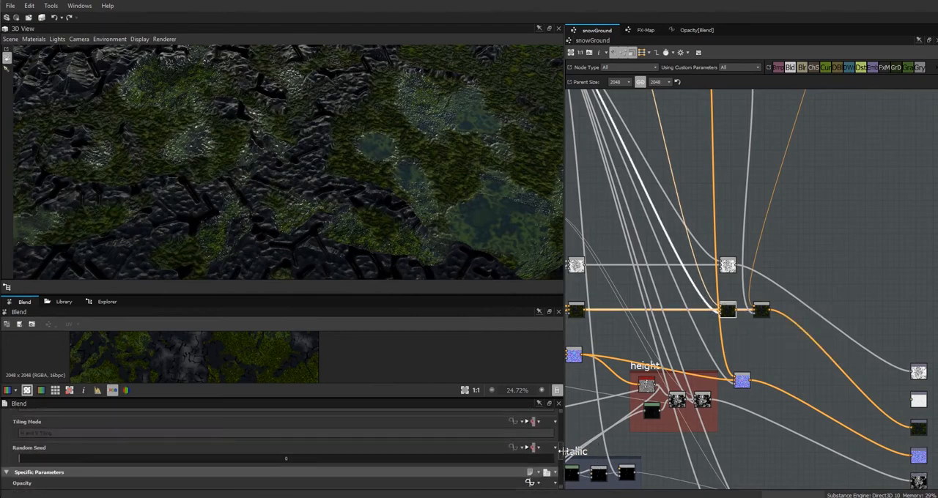
scroll(536, 442, "down", 3)
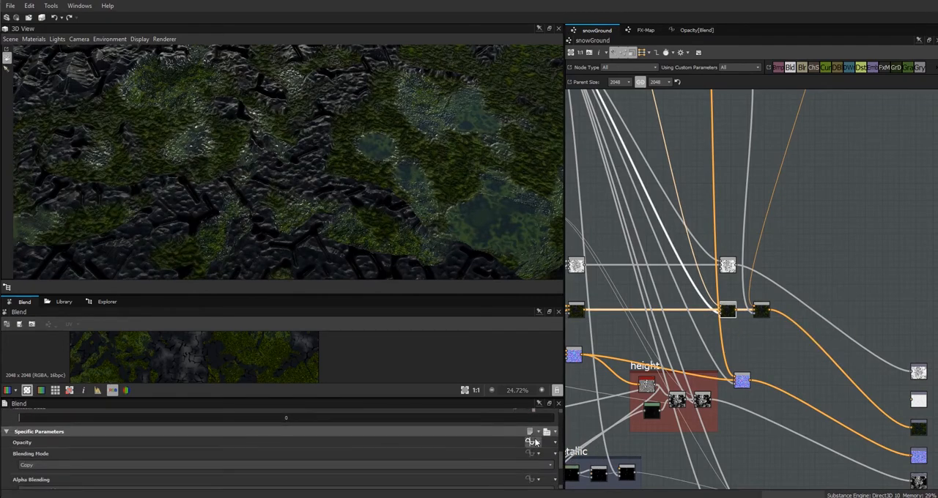
left_click(528, 444)
left_click(612, 308)
left_click_drag(403, 424, 426, 420)
left_click_drag(424, 211, 374, 208)
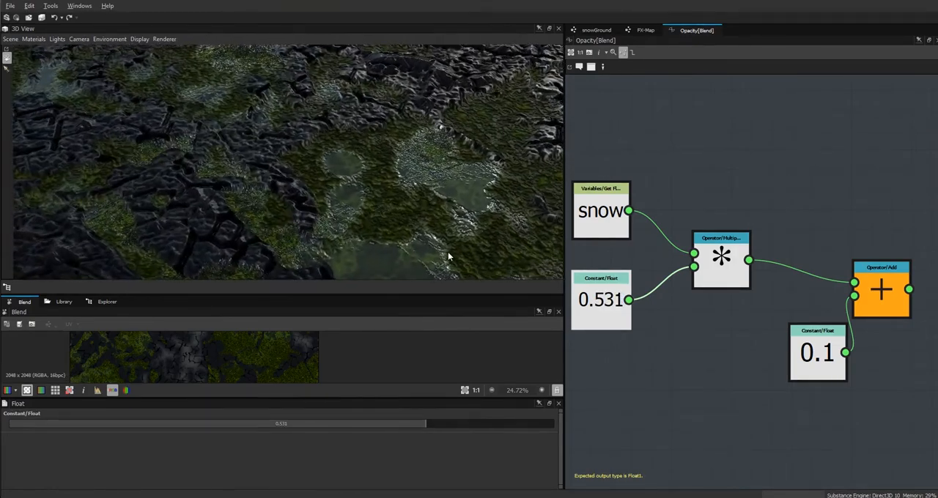
double_click(284, 425)
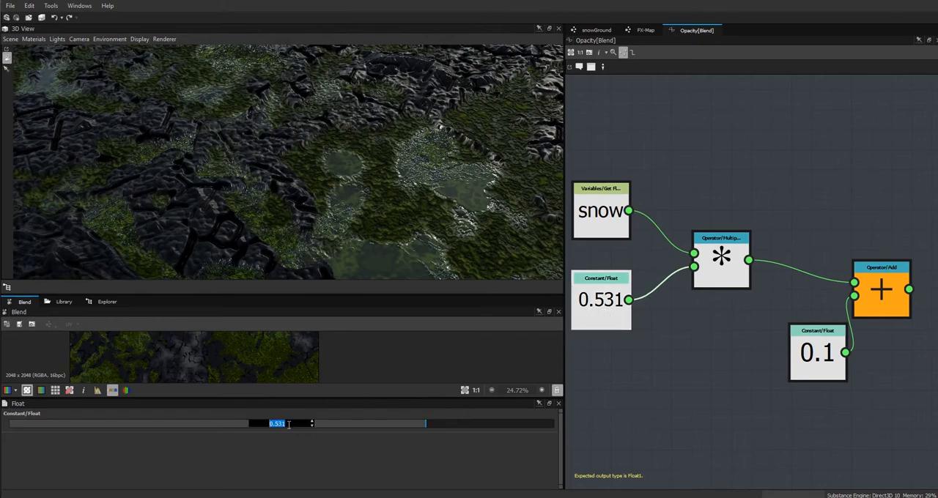
type(".5")
key("Return")
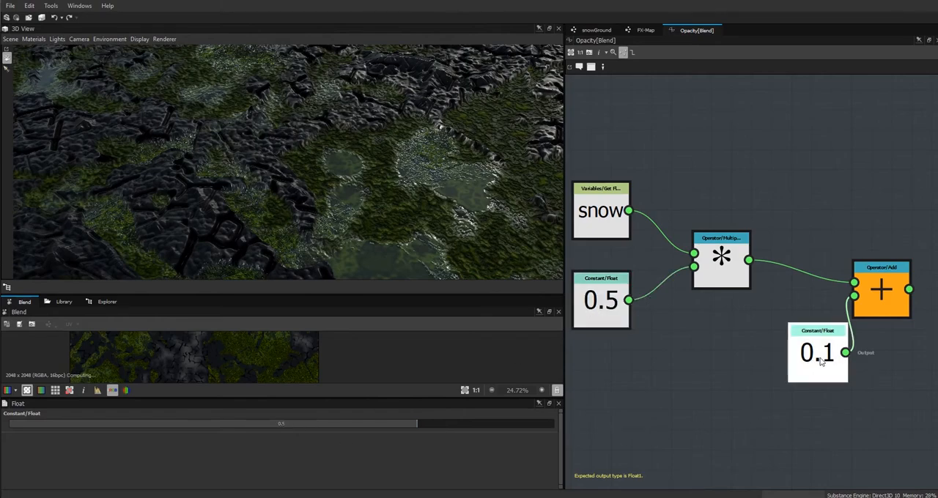
Set the constant feeding the Add node to 0.181 and return to the snowGround graph.
left_click_drag(308, 429, 323, 424)
left_click_drag(393, 227, 341, 224)
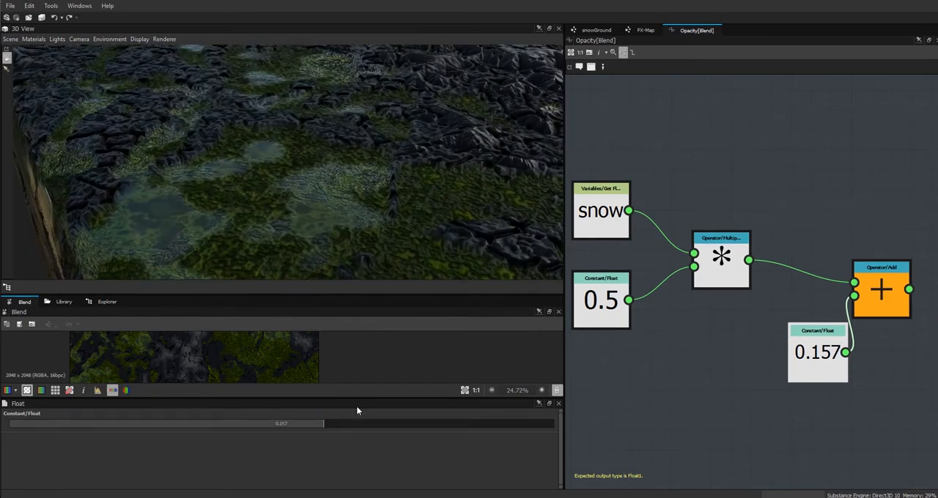
left_click_drag(323, 423, 330, 424)
left_click(594, 31)
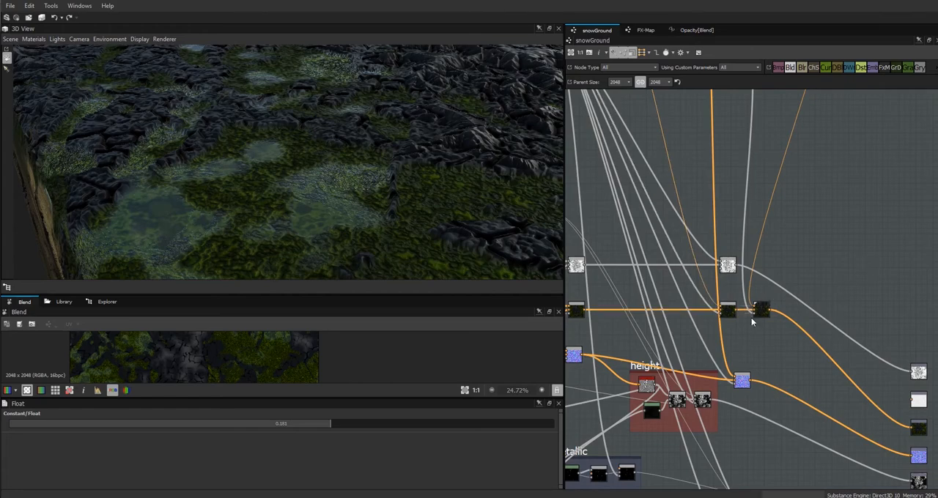
left_click_drag(383, 203, 640, 221)
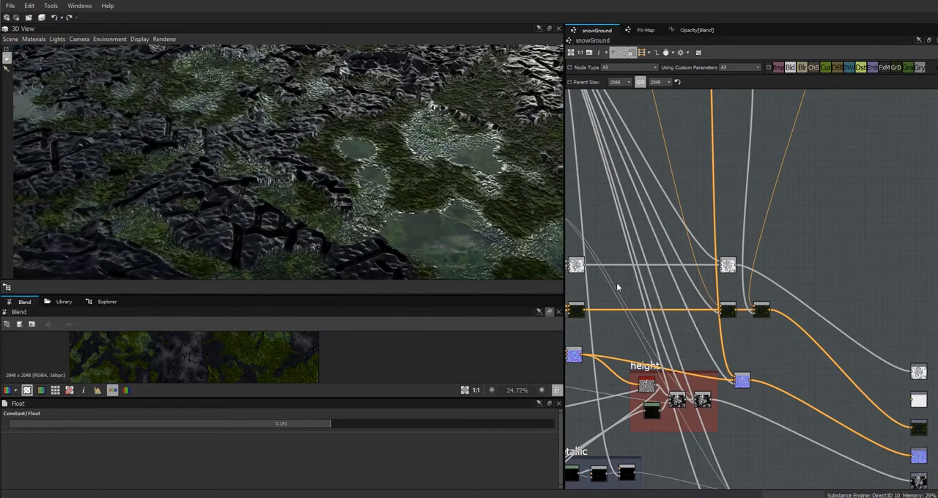
Raise the snow input parameter's default to 1 and check the material at full snow.
double_click(668, 187)
left_click_drag(561, 432, 561, 469)
left_click(22, 463)
left_click_drag(95, 438, 568, 434)
left_click_drag(410, 194, 467, 70)
Add a Blend node beside the snow nodes and connect the Height to Normal World Units output to it.
middle_click_drag(680, 132, 699, 426)
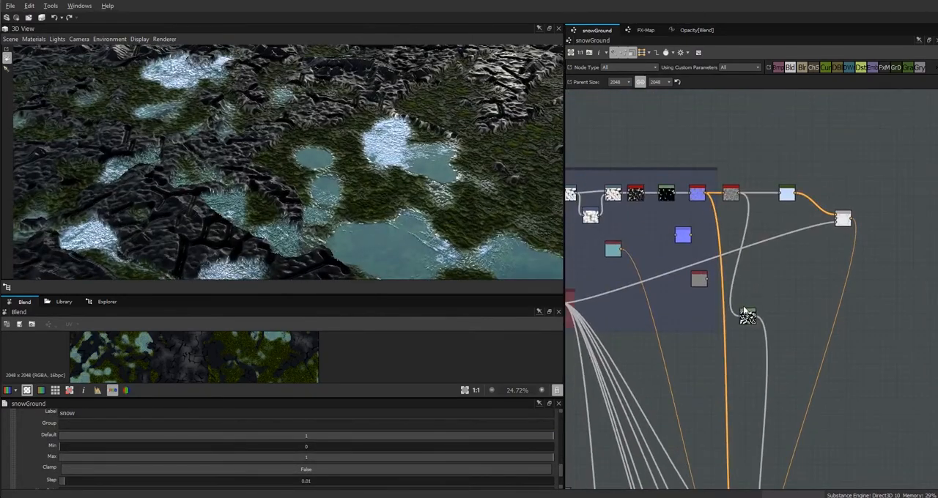
middle_click_drag(745, 309, 786, 311)
left_click_drag(884, 222, 889, 224)
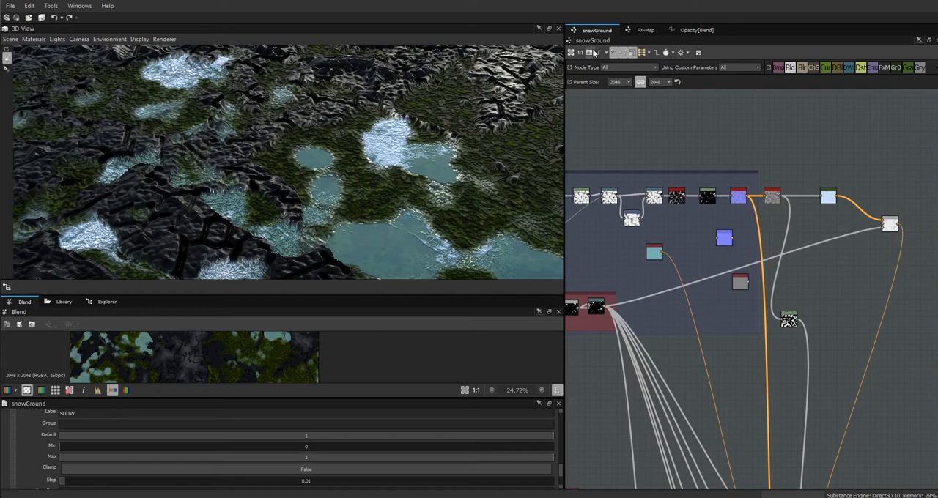
left_click(791, 68)
left_click(840, 266)
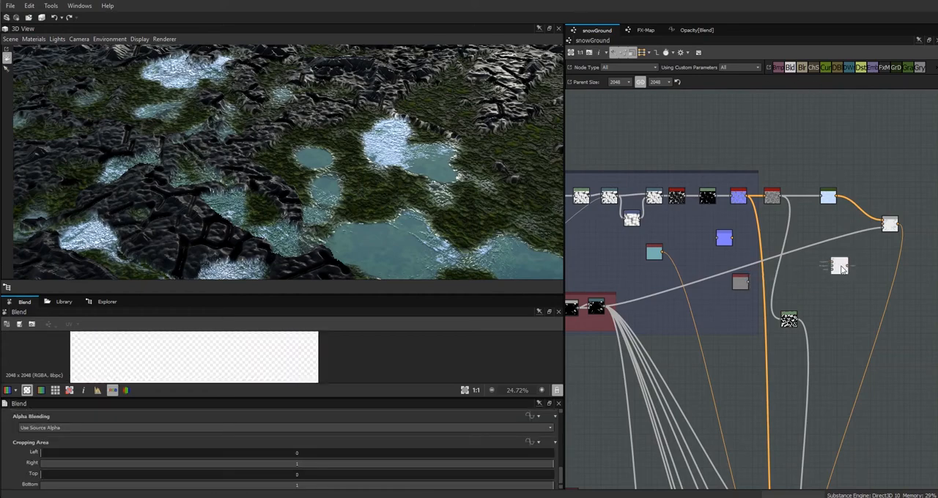
left_click(740, 197)
left_click_drag(747, 198, 832, 267)
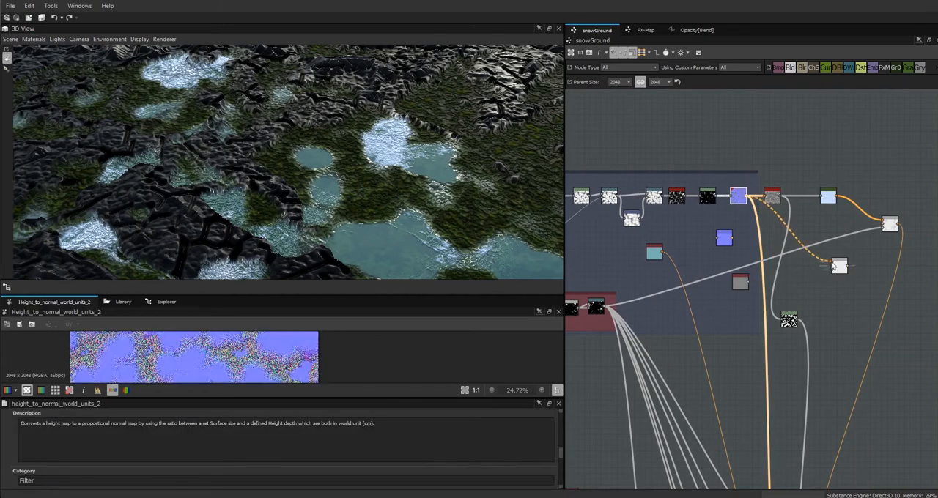
Place a Normal Color node beside the new Blend and connect it to the Blend's second colour input.
left_click(124, 302)
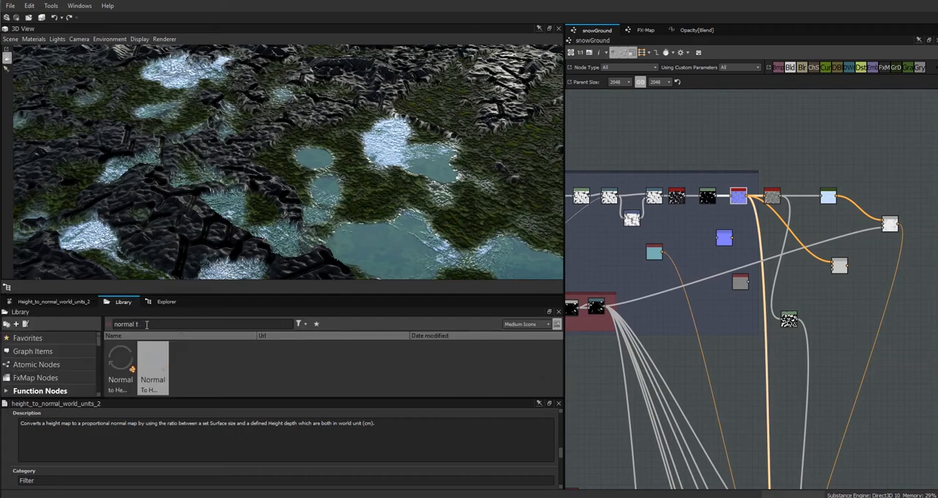
type("normal co")
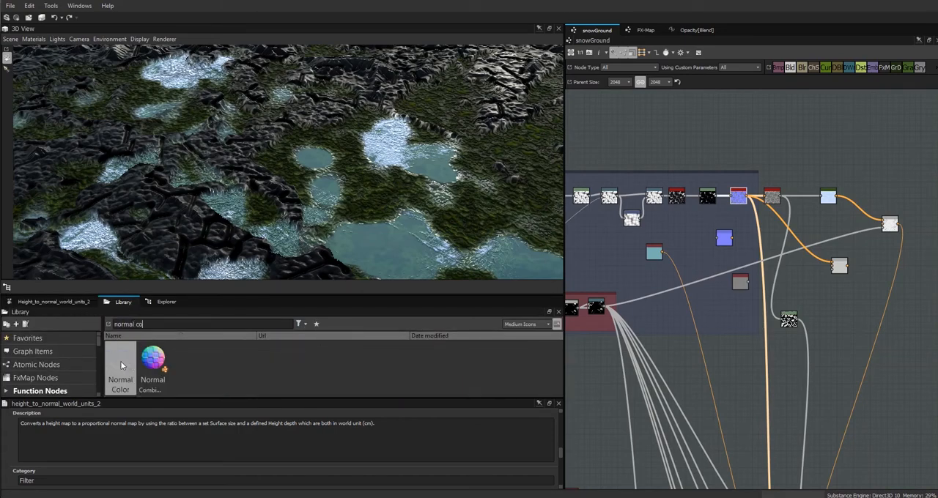
left_click_drag(128, 359, 805, 275)
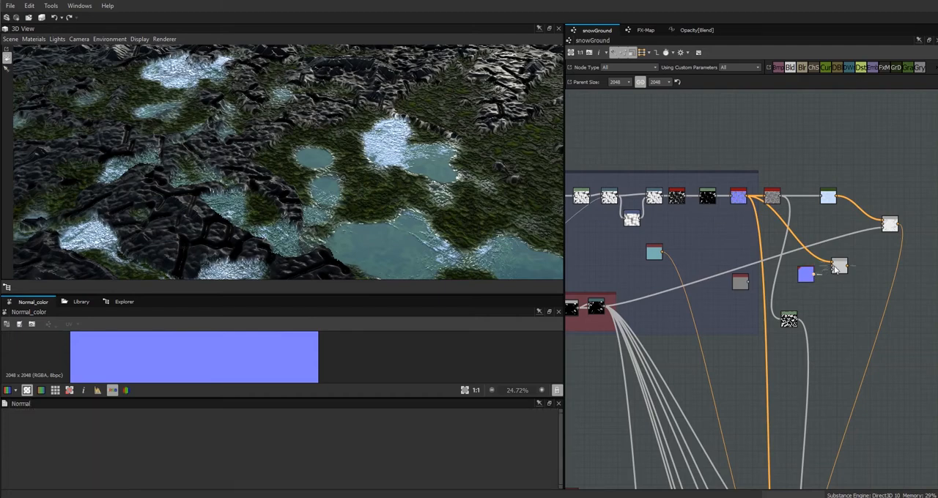
left_click(806, 271)
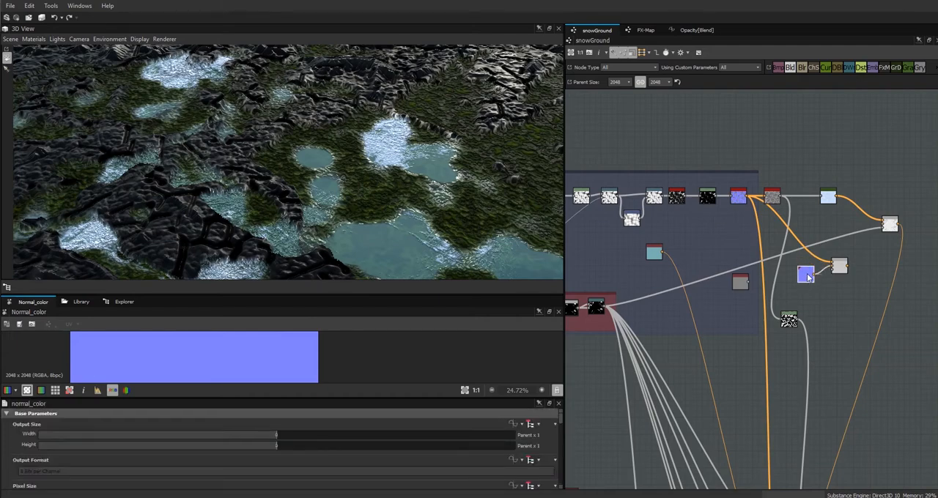
left_click_drag(813, 270, 833, 266)
left_click(704, 31)
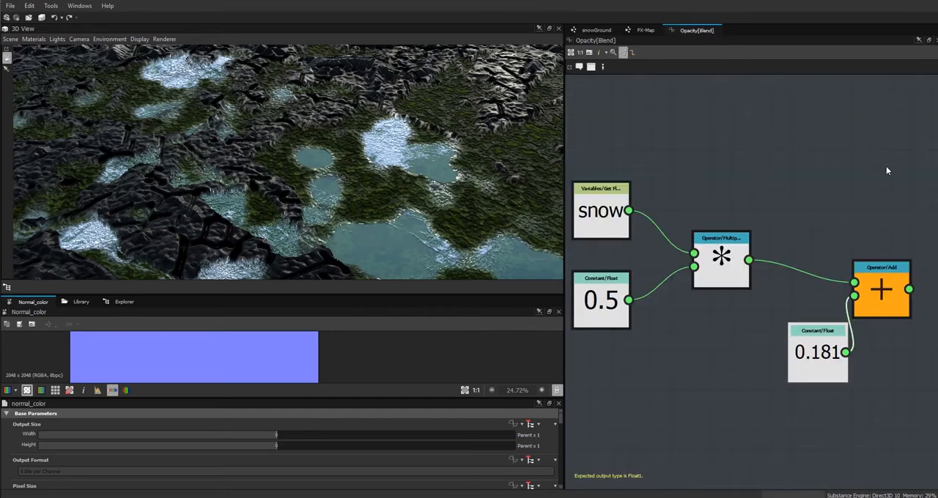
left_click_drag(921, 155, 570, 430)
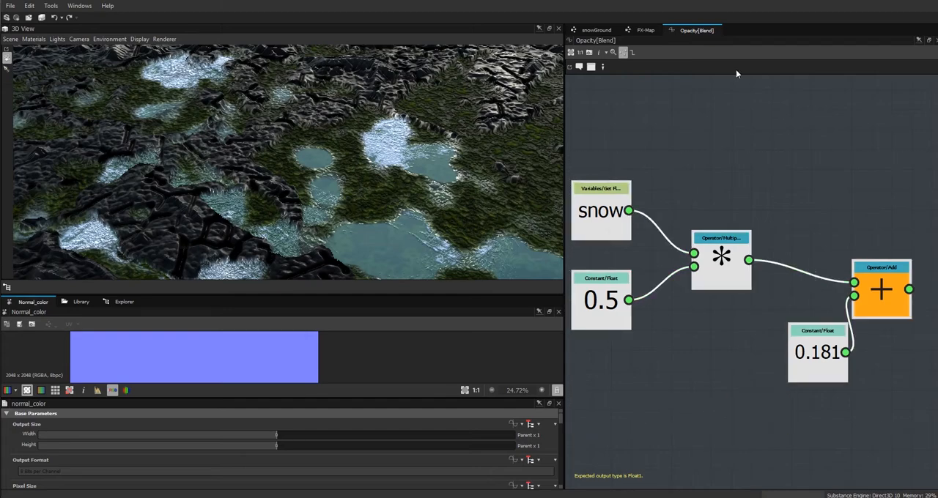
left_click(645, 31)
left_click(594, 33)
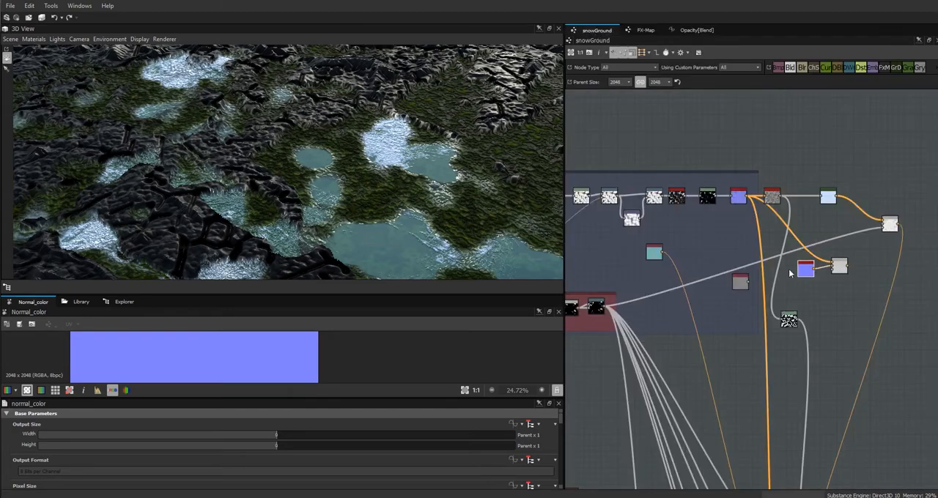
Copy all the nodes of the snow colour Blend's Opacity function and return to the snowGround graph.
middle_click_drag(830, 314, 733, 104)
double_click(720, 383)
left_click_drag(560, 427, 560, 467)
left_click(529, 443)
left_click_drag(924, 131, 577, 436)
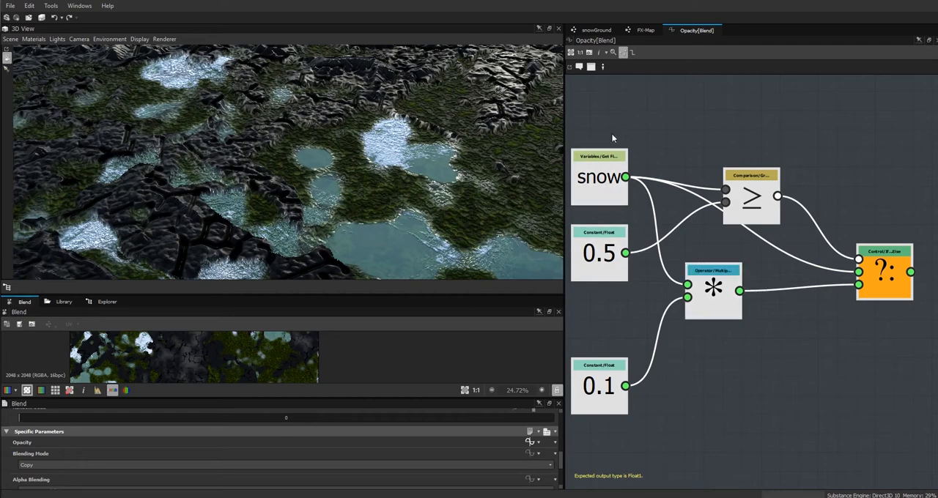
left_click(596, 30)
Give the new normal Blend's opacity an empty function, paste the copied snow nodes, and set the If Else node as output.
middle_click_drag(790, 258, 824, 468)
double_click(778, 267)
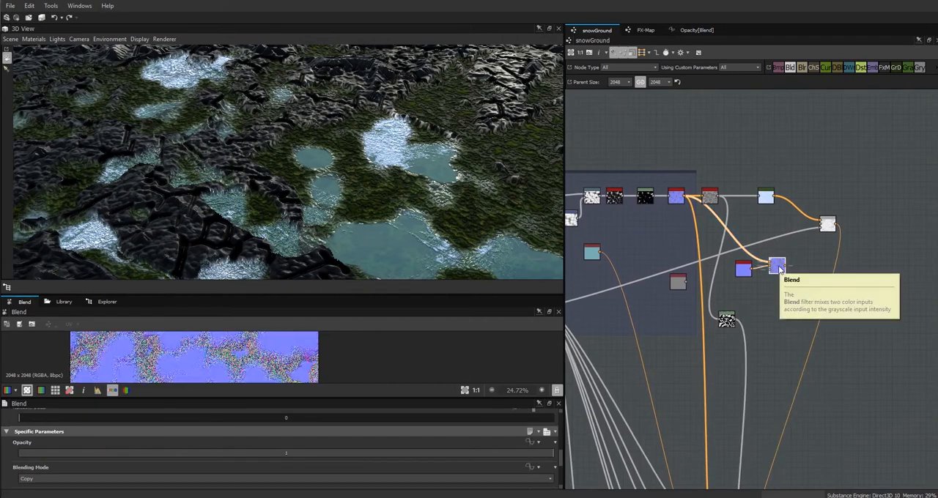
left_click(531, 443)
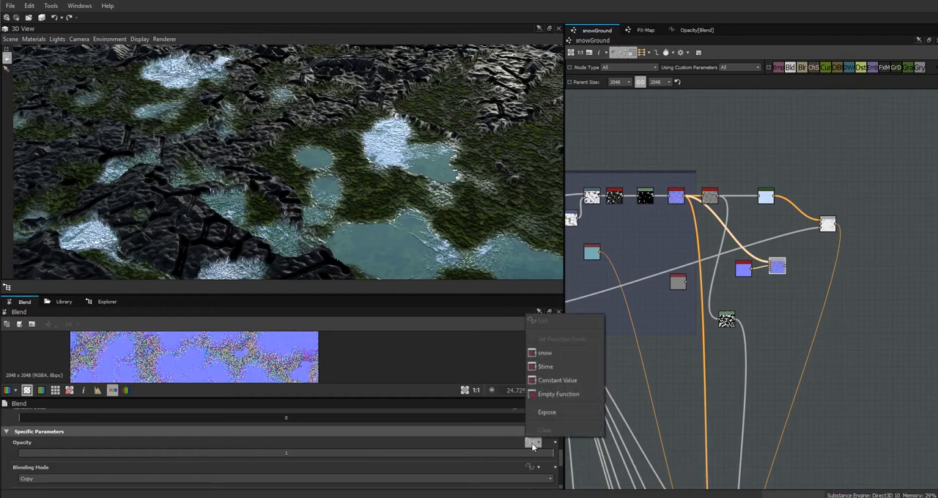
left_click(566, 396)
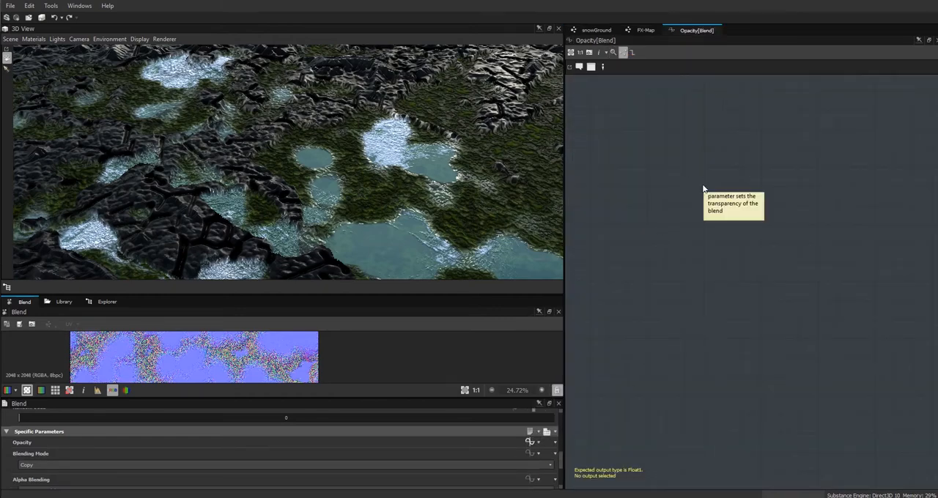
key("ctrl+v")
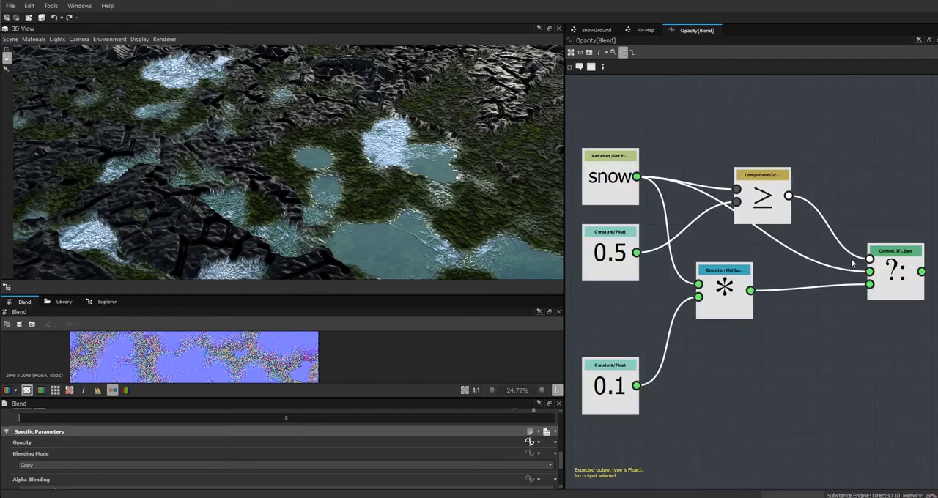
right_click(897, 285)
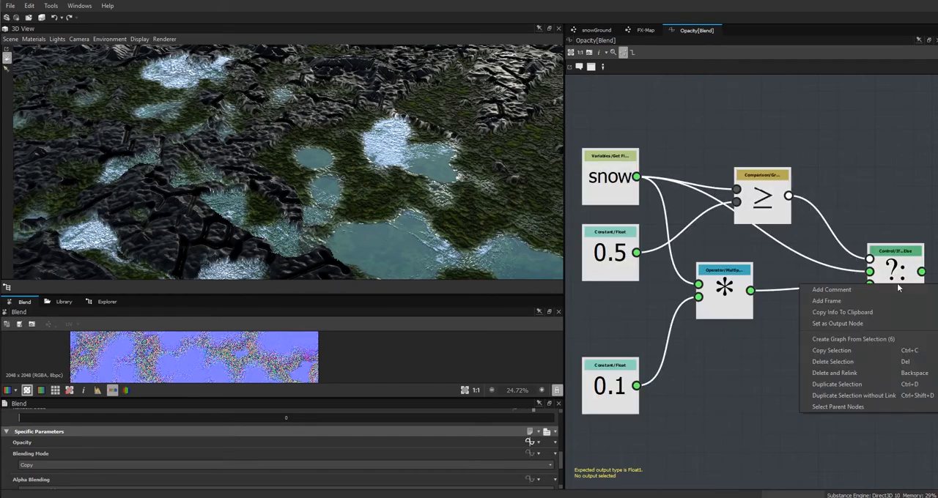
left_click(897, 321)
left_click(596, 30)
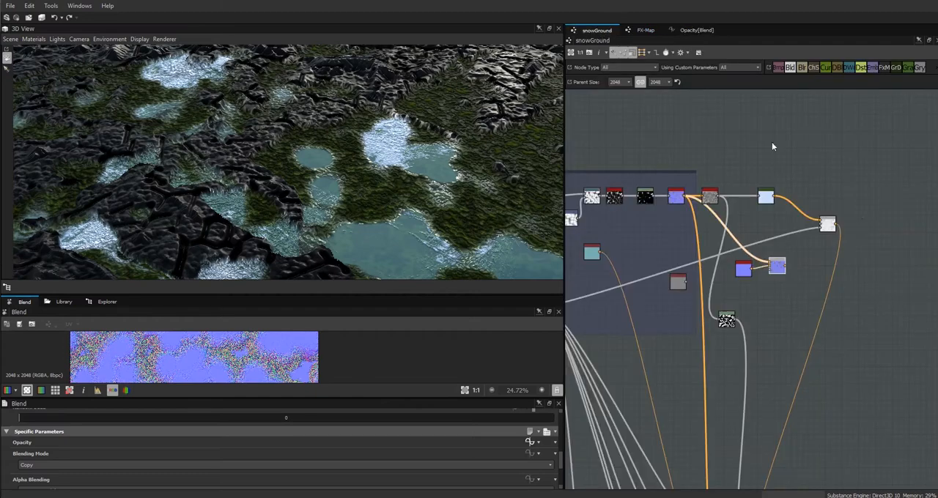
Connect the new normal Blend to the graph's final normal Blend, and move it with its Normal Color node under the Height to Normal node.
middle_click_drag(816, 328, 846, 256)
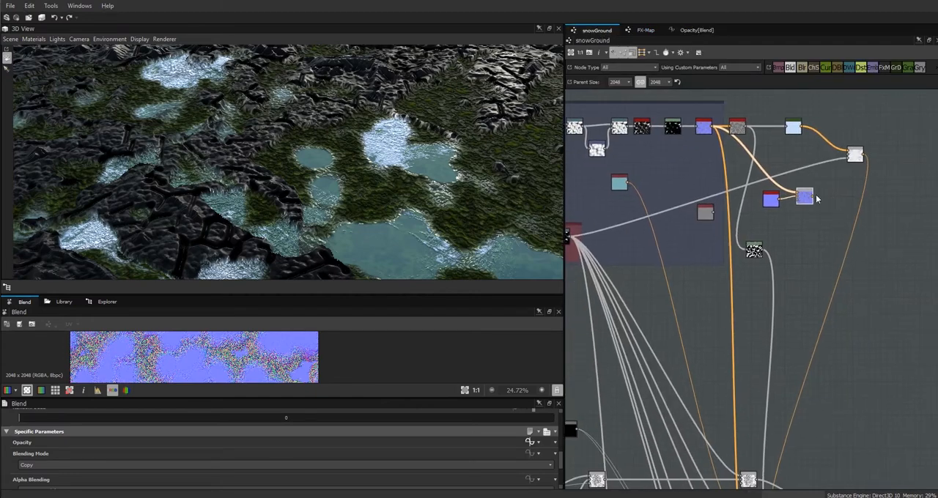
middle_click_drag(828, 376, 800, 197)
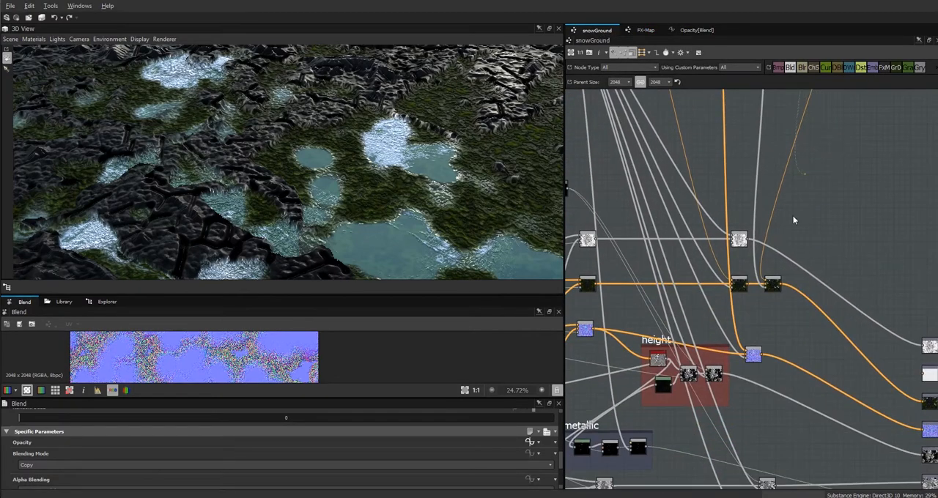
middle_click_drag(843, 109, 814, 442)
left_click_drag(765, 287, 684, 246)
left_click_drag(731, 291, 652, 247)
left_click(665, 220)
left_click(681, 247)
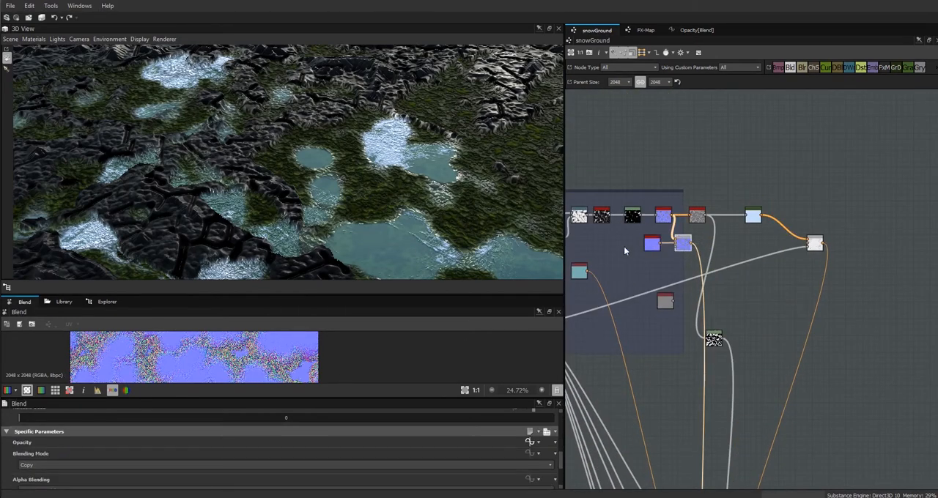
Set the snow parameter's default to 0.59 and examine the puddle normals in the 2D and 3D views.
left_click_drag(272, 294, 293, 219)
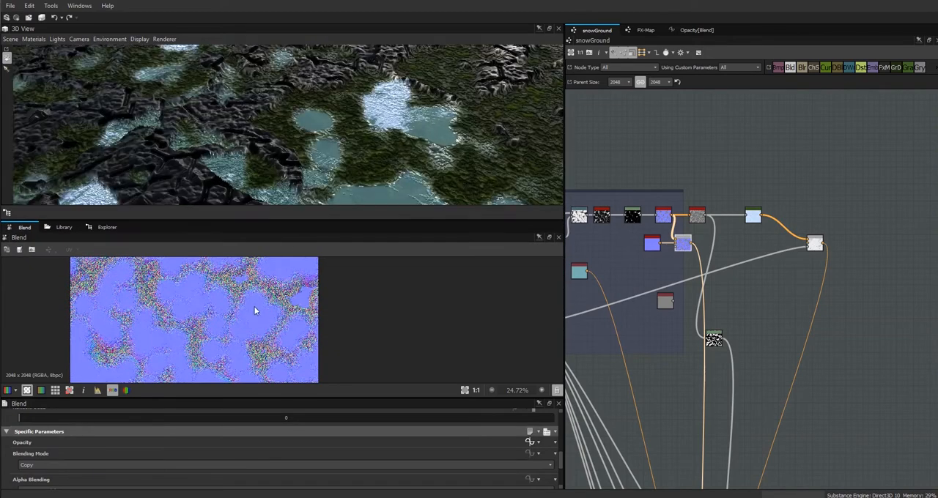
scroll(260, 309, "up", 5)
scroll(267, 314, "down", 4)
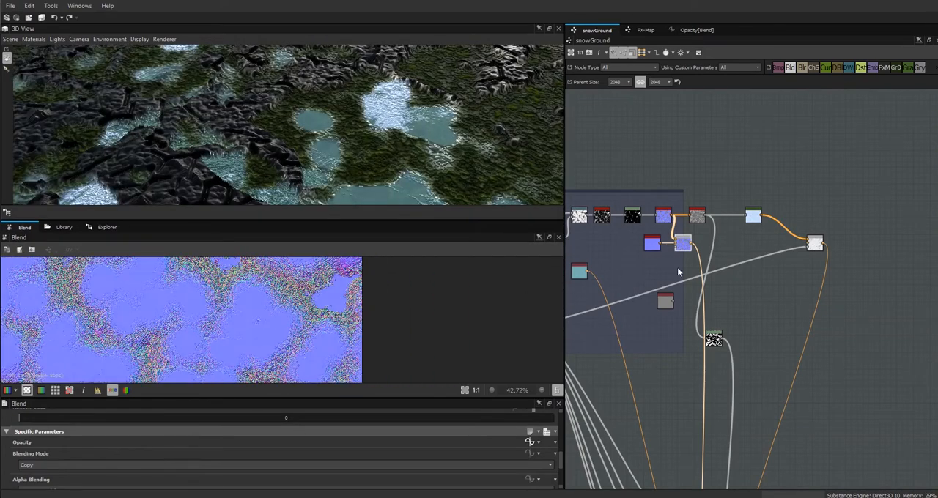
scroll(763, 318, "down", 4)
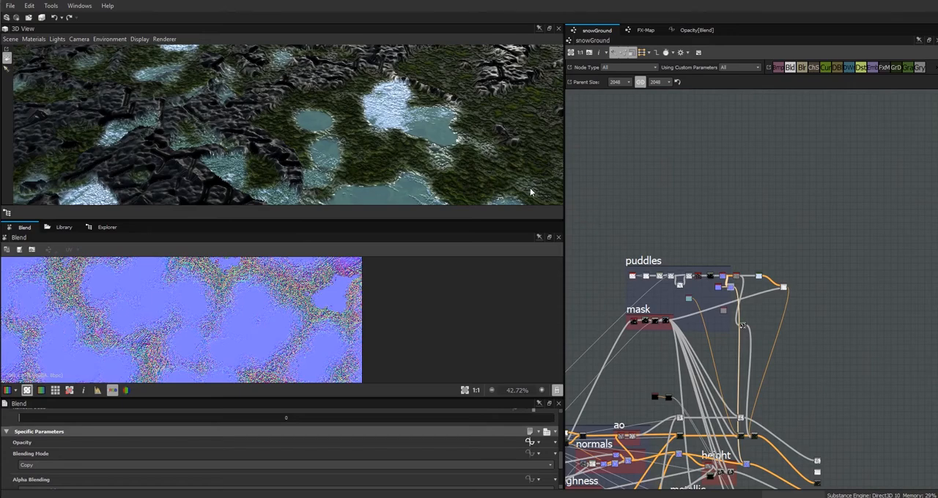
left_click(623, 167)
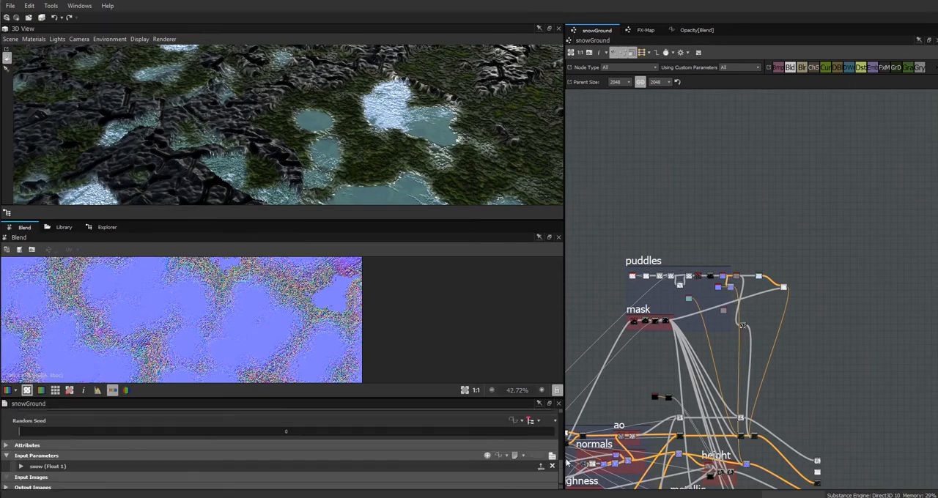
left_click(21, 466)
left_click_drag(561, 450, 352, 449)
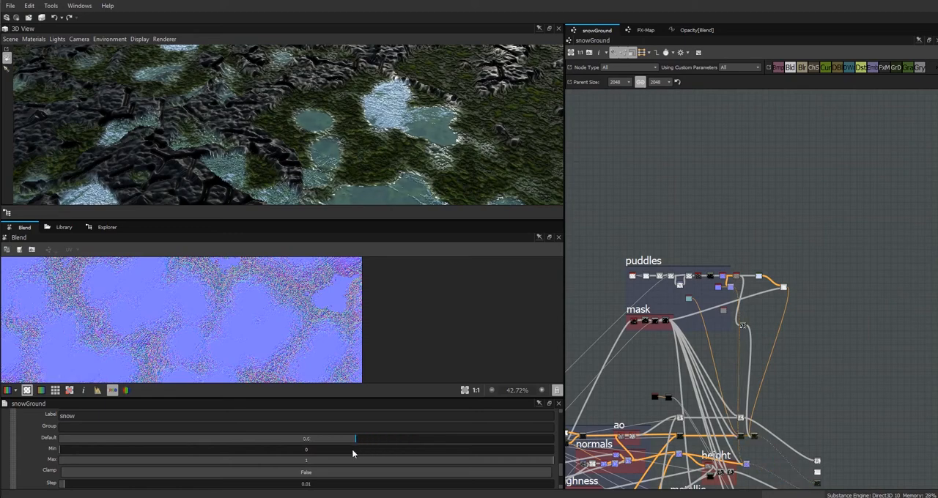
right_click_drag(419, 139, 533, 181)
middle_click_drag(502, 158, 442, 162)
left_click_drag(442, 162, 456, 138)
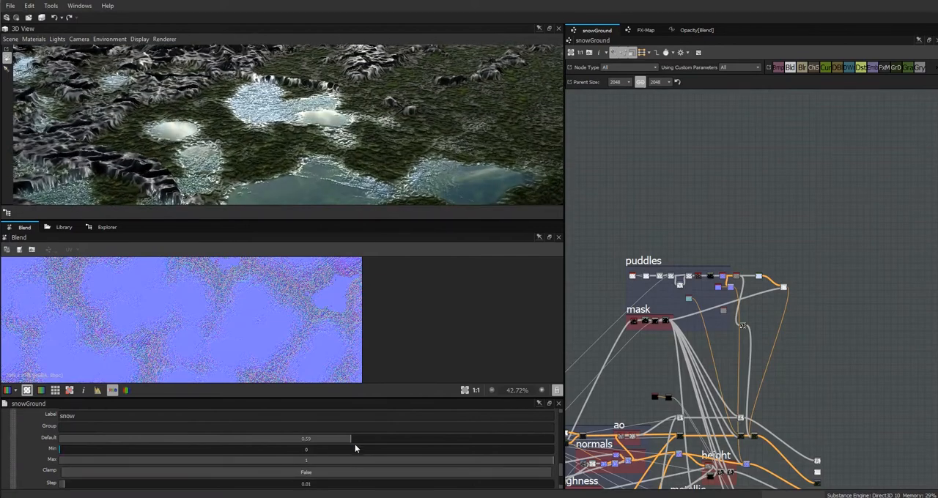
Try snow defaults of 0.5, 0.49, 0.26 and 0.45 and compare the puddle surfaces in the 3D view.
left_click_drag(350, 438, 323, 442)
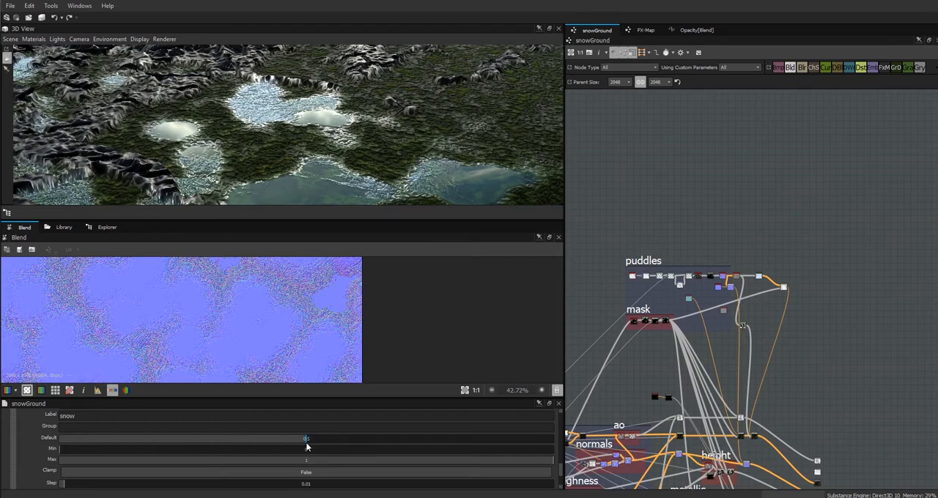
left_click_drag(305, 447, 301, 448)
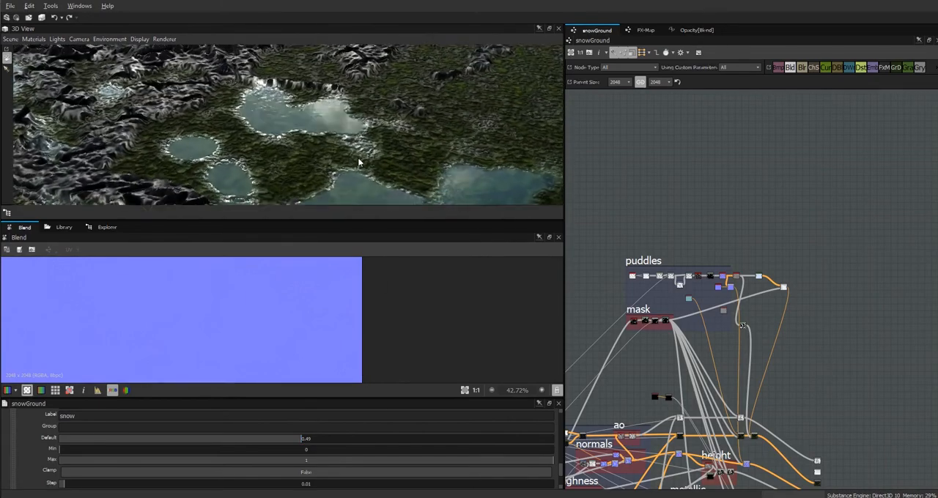
left_click_drag(305, 440, 242, 441)
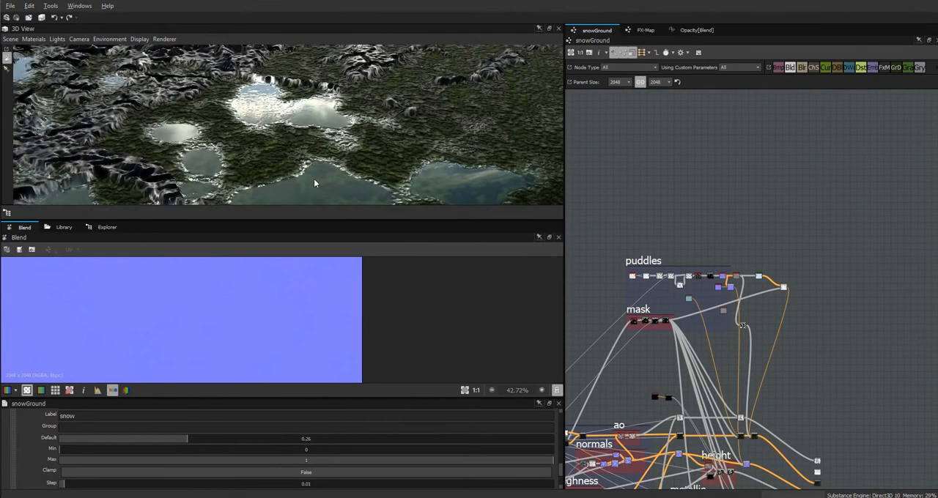
left_click_drag(197, 437, 283, 456)
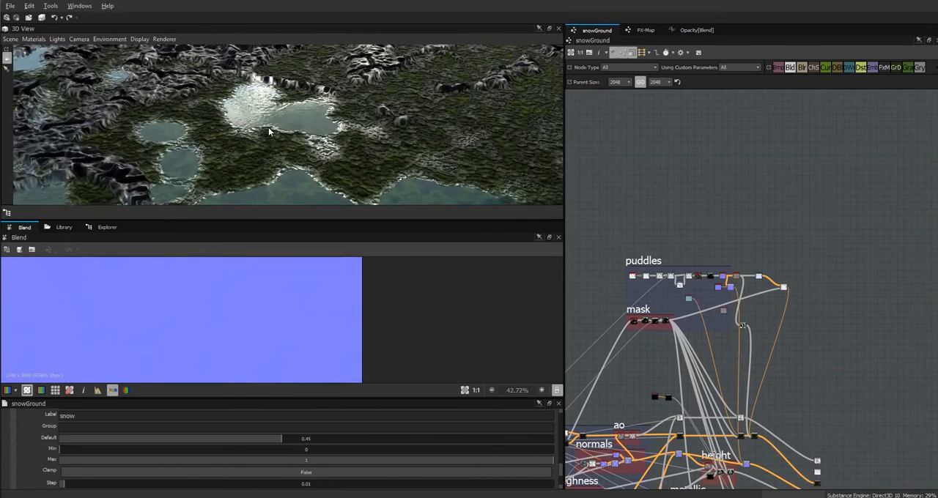
left_click_drag(267, 132, 287, 139)
Set the constant feeding the Multiply node in the normal Blend's Opacity function to 0.3 and return to the snowGround graph.
scroll(716, 359, "up", 4)
middle_click_drag(769, 383, 709, 213)
scroll(769, 387, "up", 3)
middle_click_drag(744, 295, 794, 223)
double_click(748, 379)
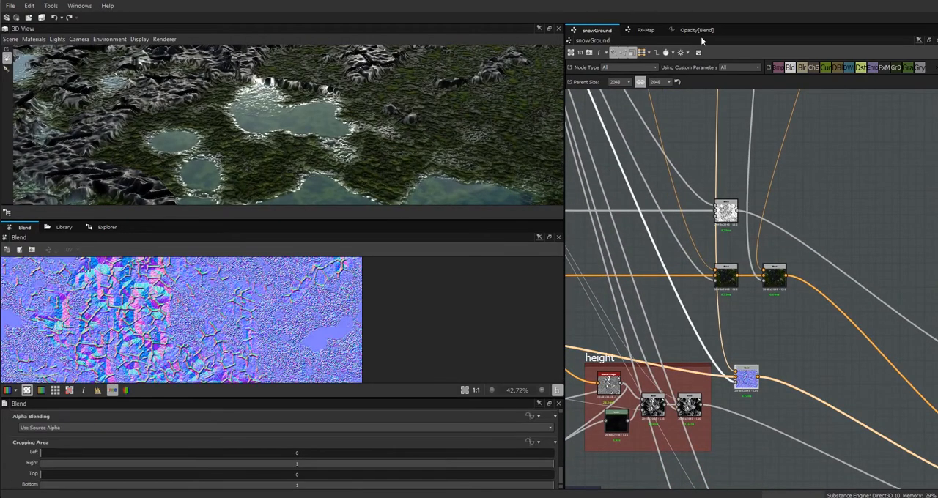
left_click(697, 30)
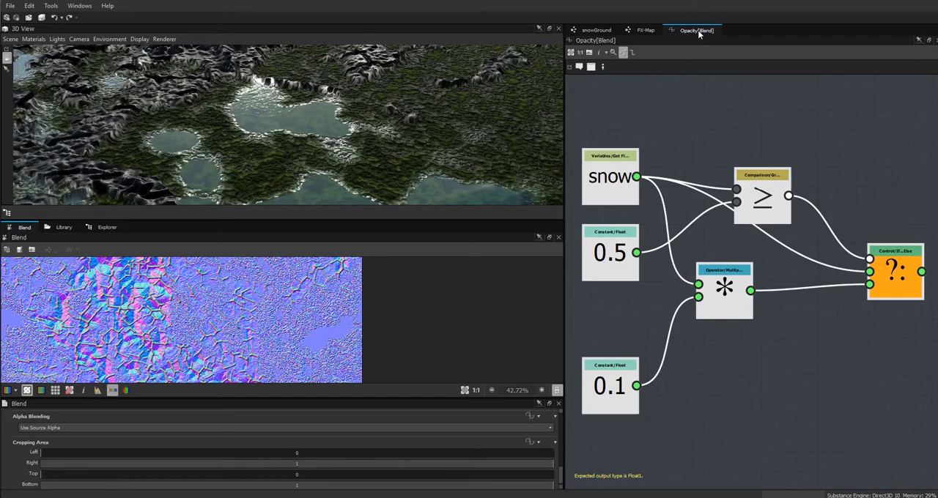
left_click(606, 392)
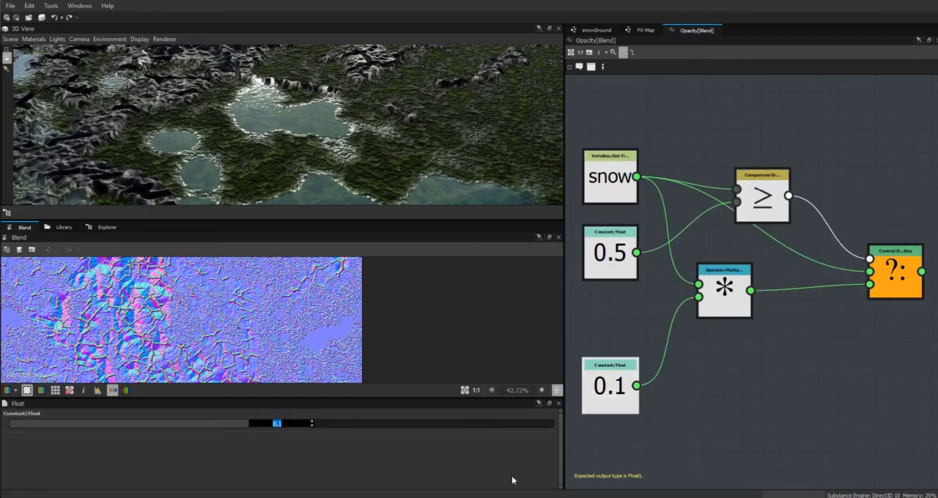
type(".3")
key("Return")
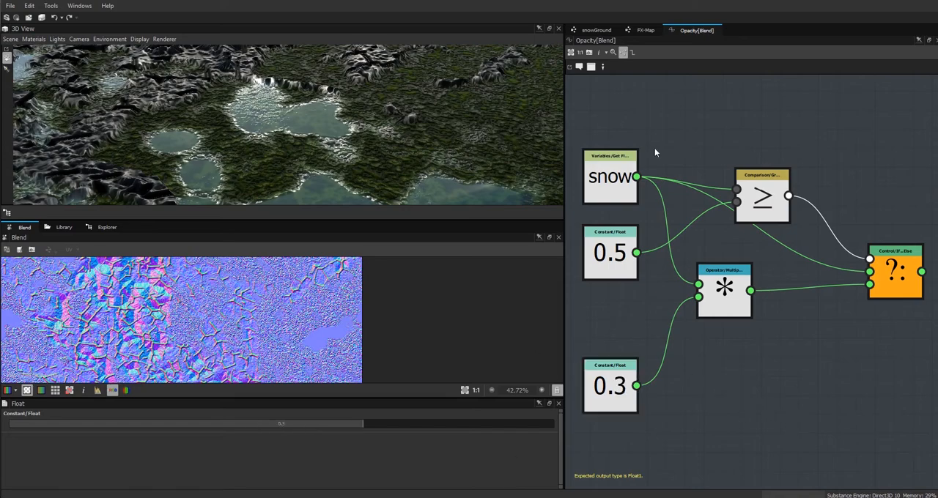
left_click(595, 31)
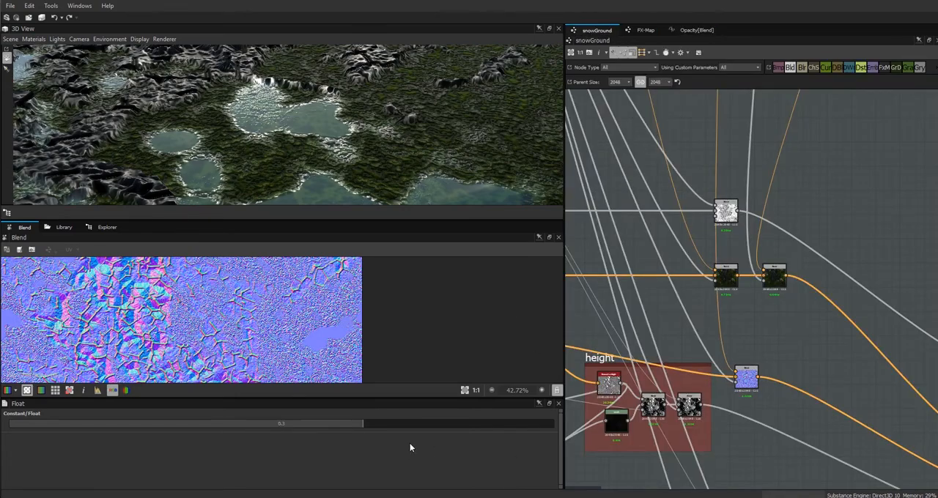
Test the puddles with a low snow default, enlarge the 3D view, and set the default to 1.
scroll(562, 463, "down", 9)
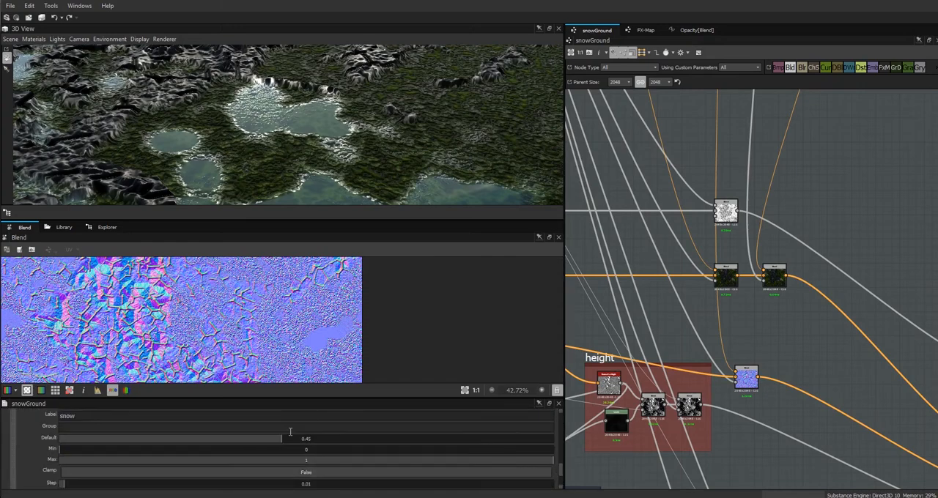
mouse_move(279, 440)
left_mouse_down()
mouse_move(332, 440)
mouse_move(98, 449)
left_mouse_up()
left_click_drag(262, 220, 264, 285)
left_click_drag(274, 201, 285, 173)
left_click_drag(99, 442, 554, 444)
Move the light-blue snow colour node and its Blend closer to the puddles frame.
scroll(721, 249, "down", 2)
middle_click_drag(720, 184, 782, 441)
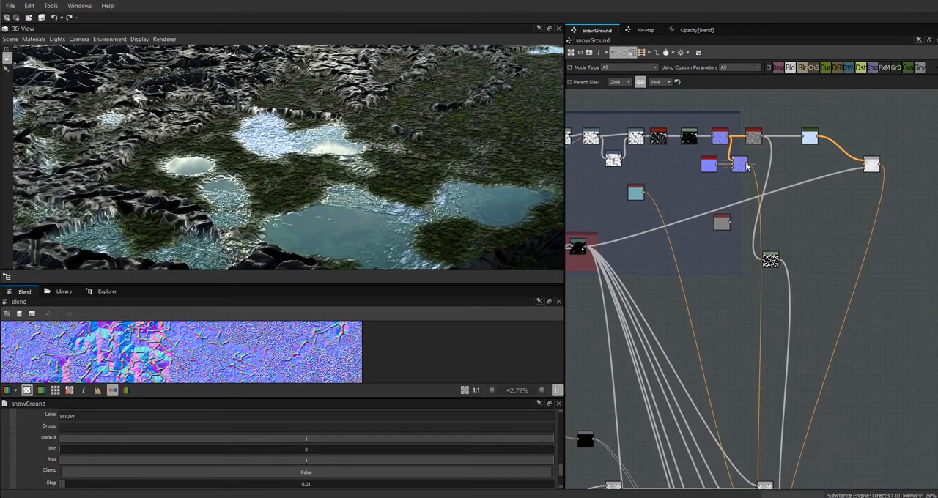
left_click_drag(811, 141, 802, 141)
left_click_drag(875, 168, 836, 155)
middle_click_drag(810, 257, 841, 335)
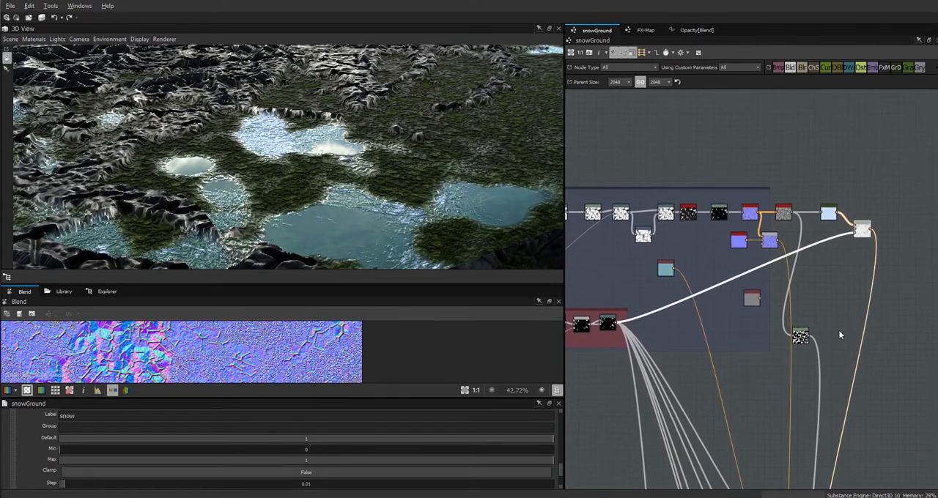
Try connecting the teal Uniform Color to the snow colour Blend, and undo the connection.
double_click(864, 233)
middle_click_drag(868, 473, 826, 358)
double_click(791, 200)
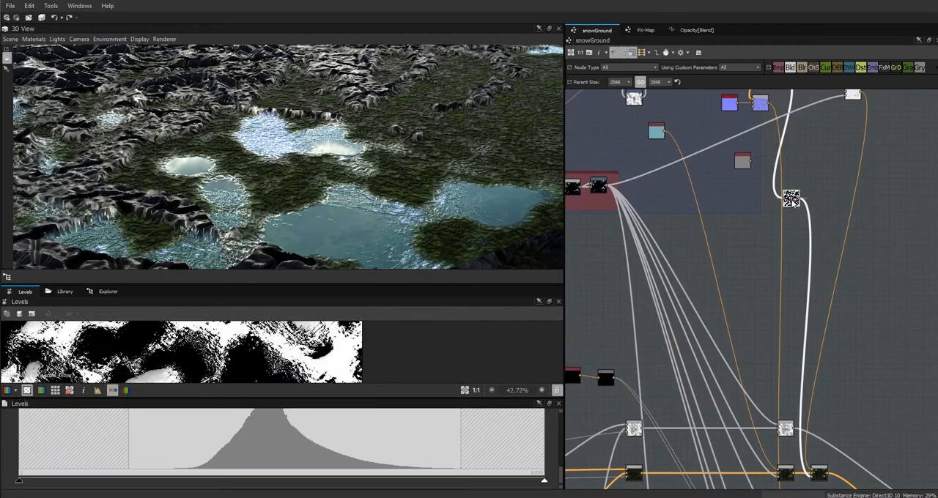
middle_click_drag(840, 137, 833, 201)
double_click(844, 160)
left_click_drag(657, 197, 837, 157)
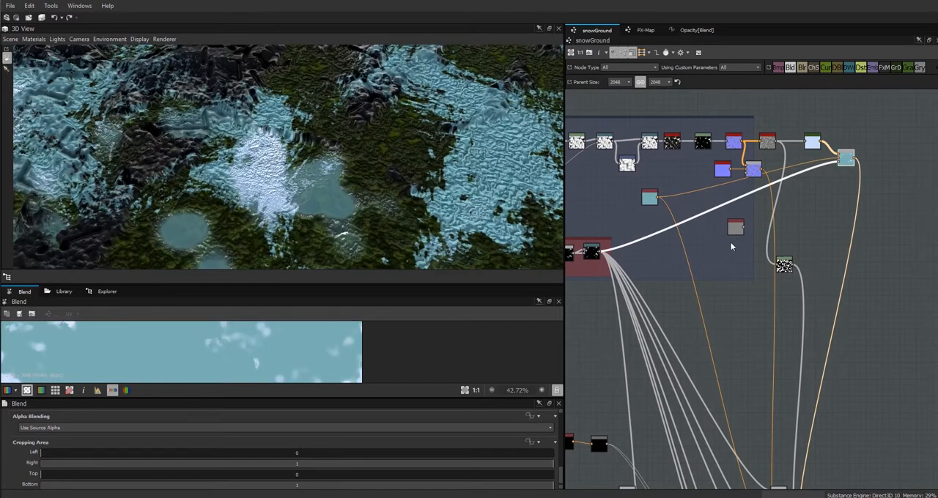
key("ctrl+z")
left_click_drag(746, 301, 741, 282)
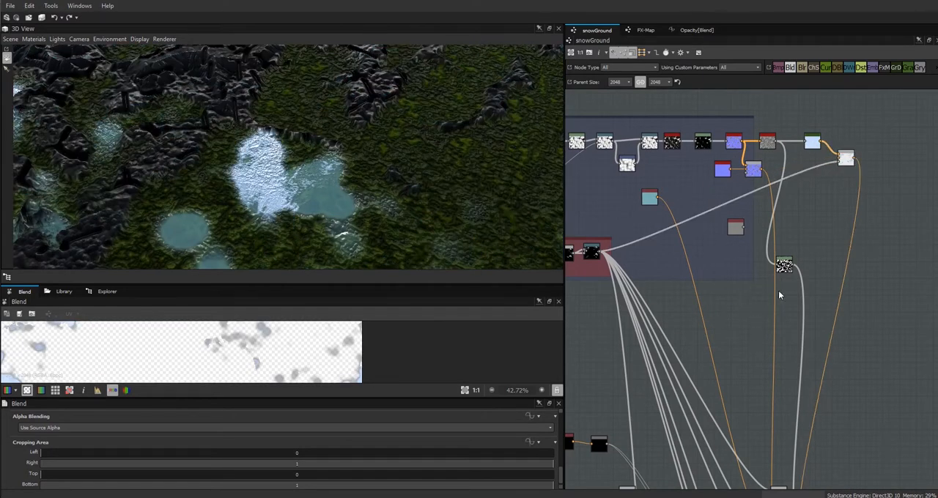
Add a Blend node below the snow colour Blend, combining the light-blue snow colour with the teal Uniform Color.
left_click_drag(846, 159, 836, 156)
left_click(792, 68)
left_click_drag(714, 227, 799, 216)
mouse_move(820, 141)
left_mouse_down()
mouse_move(799, 210)
mouse_move(811, 195)
mouse_move(805, 144)
left_mouse_up()
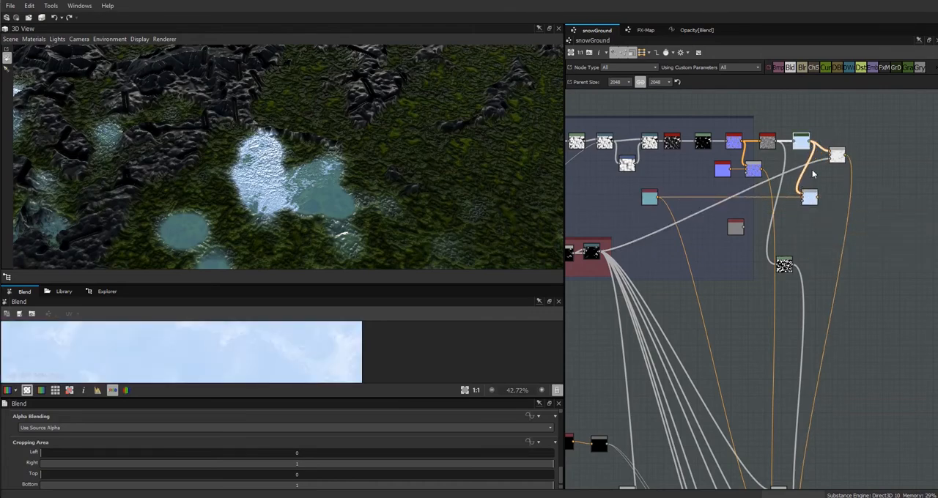
Copy the snow opacity function's nodes into an empty Opacity function on the new teal-and-snow Blend, with the If...Else node as output.
left_click(696, 30)
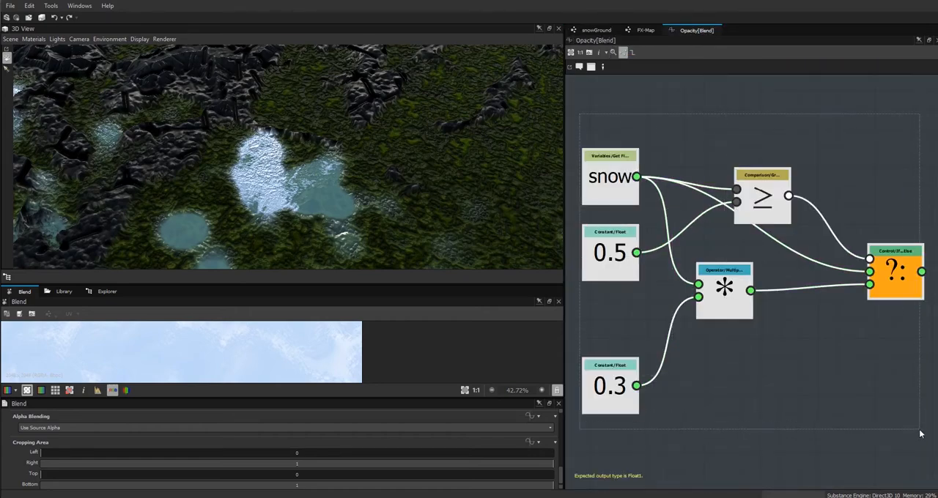
left_click(596, 30)
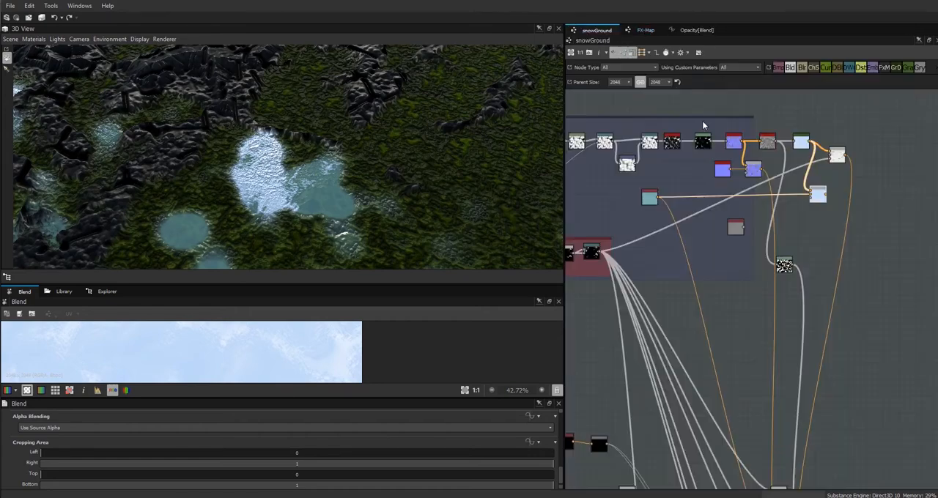
left_click_drag(560, 473, 561, 455)
left_click(528, 458)
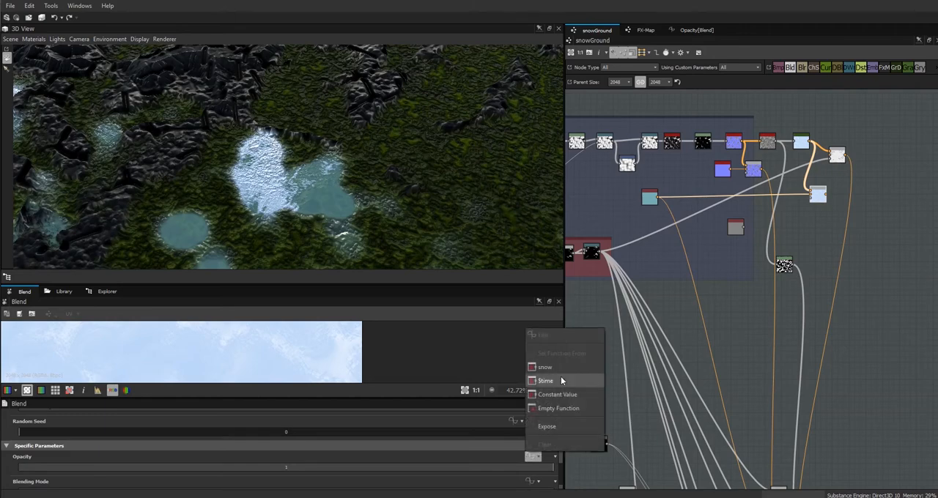
left_click(544, 408)
left_click(529, 456)
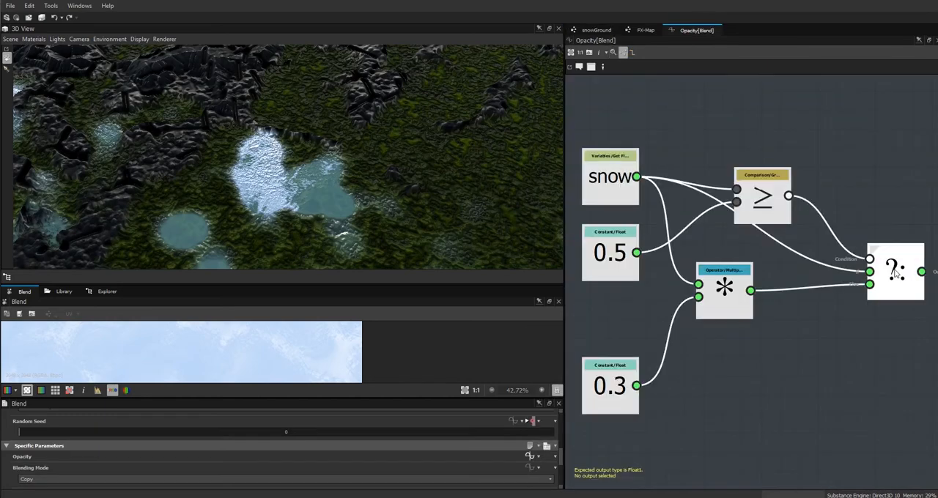
left_click(893, 282)
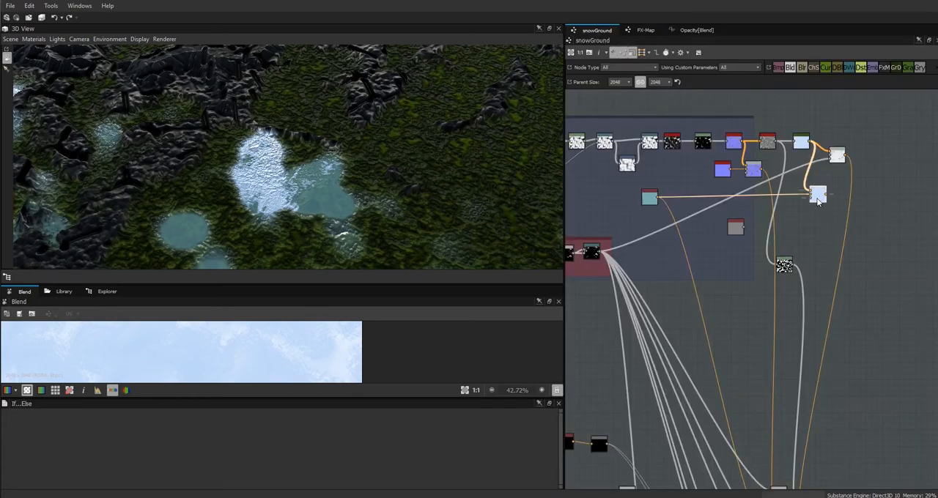
Move the new Blend and the Normal to Height node clear of the puddles' normal nodes, and frame those nodes as "normal".
left_click_drag(818, 201, 871, 253)
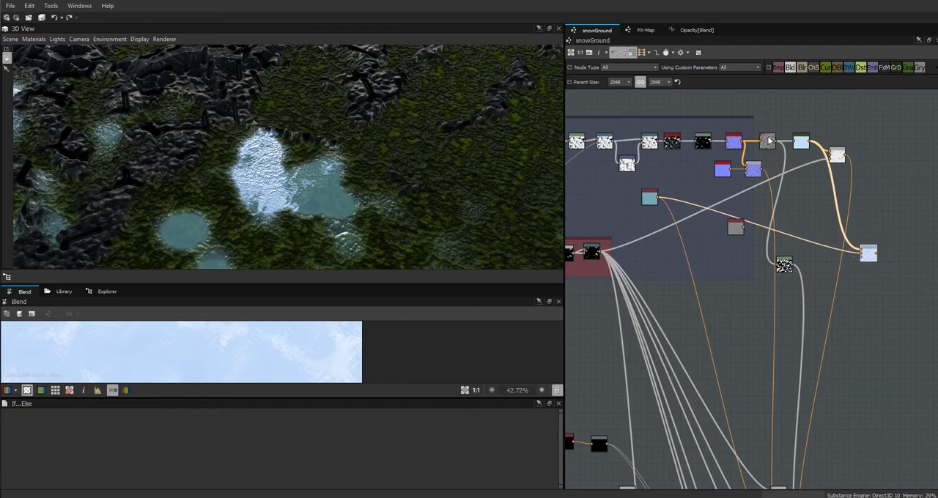
left_click_drag(769, 139, 811, 149)
left_click(694, 143)
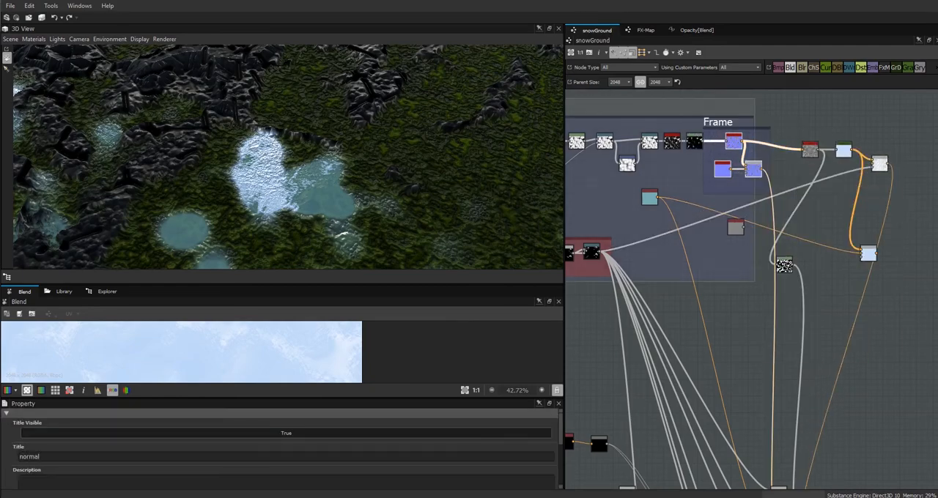
type("normal")
key("Return")
left_click(780, 232)
Group the light-blue snow colour node and its Blend in a red frame titled "snow overlay".
left_click_drag(880, 165, 869, 162)
left_click_drag(825, 132, 871, 165)
right_click(870, 164)
left_click(867, 222)
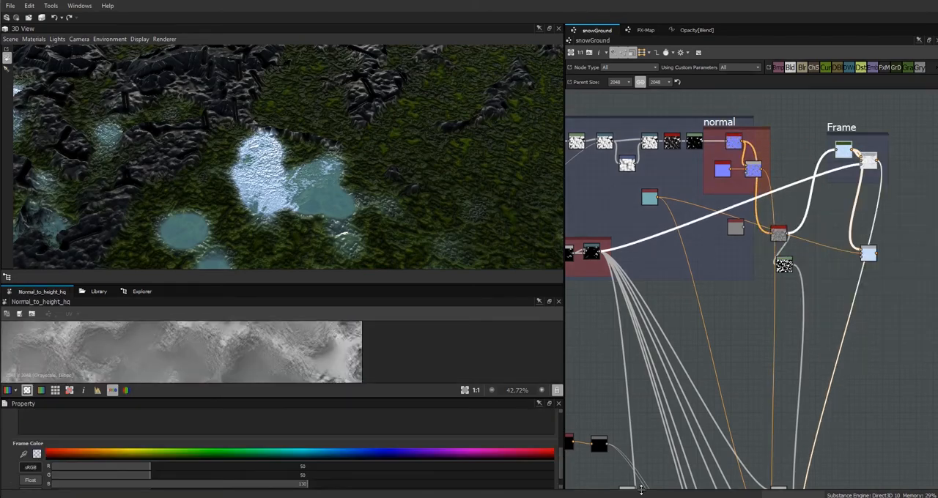
scroll(220, 447, "up", 2)
double_click(28, 417)
type("snow")
left_click_drag(558, 447, 558, 471)
left_click_drag(856, 133, 826, 122)
Place the teal-and-snow Blend in a red frame titled "scatter color" below the snow overlay frame, and reposition the teal Uniform Color.
left_click_drag(868, 253, 857, 232)
left_click_drag(648, 199, 649, 227)
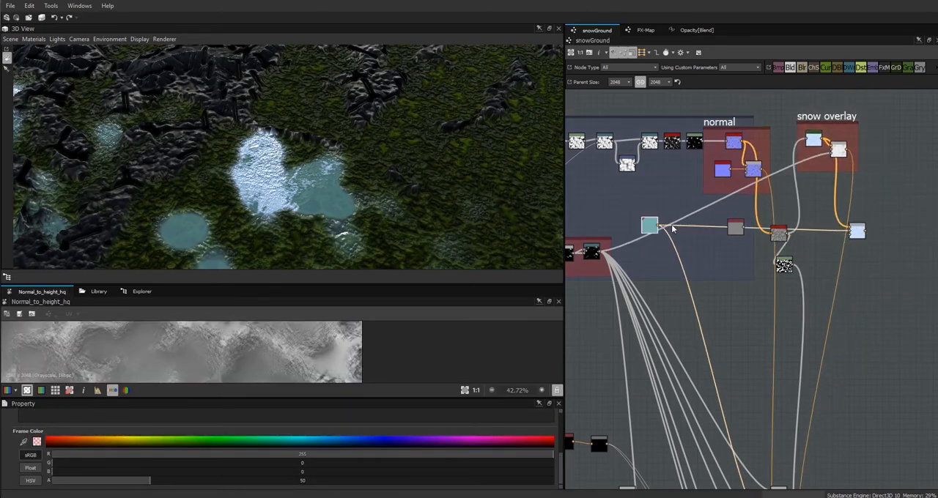
right_click(737, 236)
left_click(762, 273)
double_click(28, 415)
middle_click_drag(698, 211, 616, 160)
left_click_drag(587, 155, 785, 157)
middle_click_drag(753, 248, 824, 277)
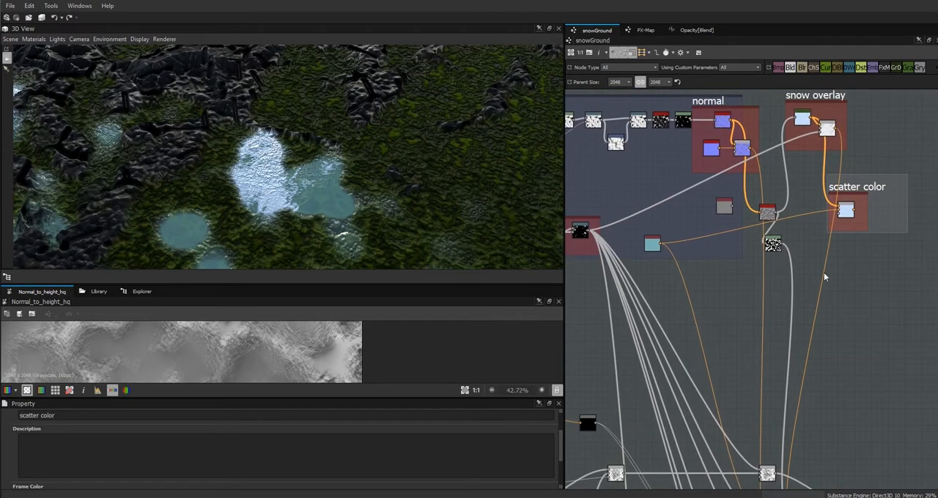
left_click_drag(654, 242, 645, 210)
Inspect the scatter output node and its properties.
middle_click_drag(883, 305, 809, 113)
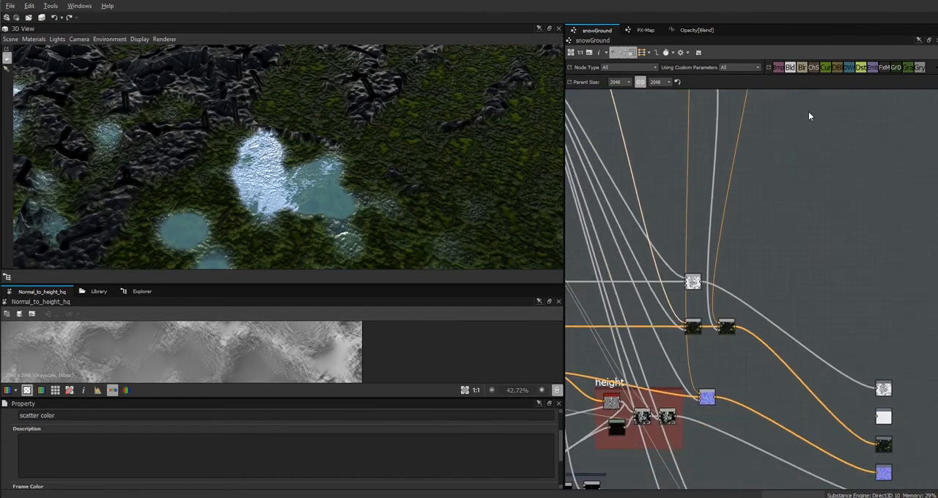
double_click(884, 415)
scroll(765, 361, "down", 1)
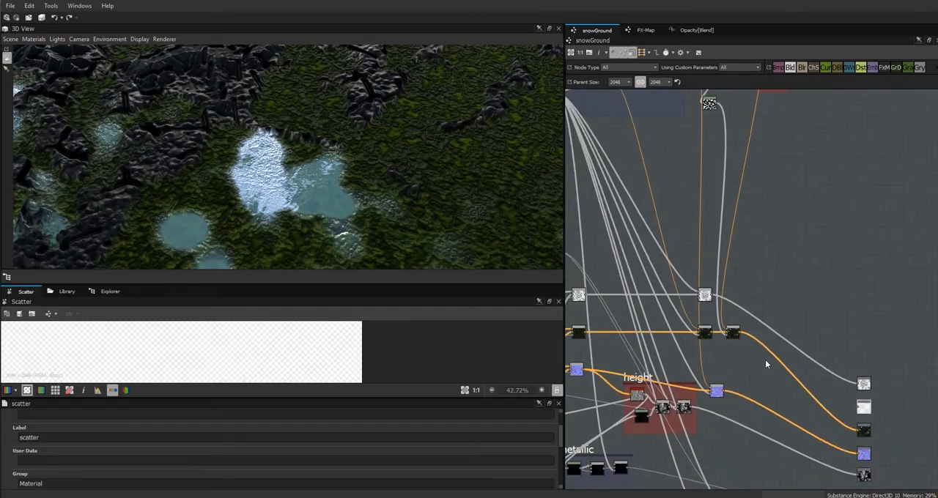
scroll(765, 361, "down", 1)
Preview the ground frame's green colour Blend in an enlarged 2D view.
middle_click_drag(779, 382, 876, 265)
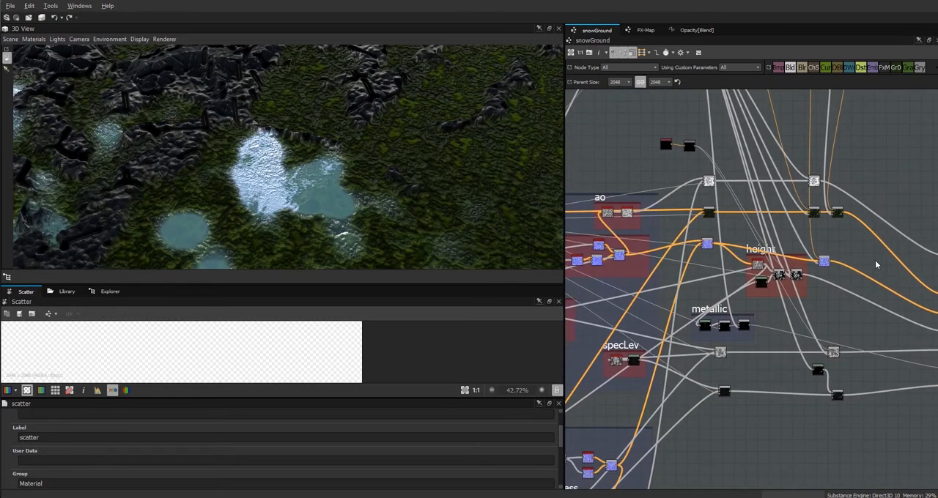
middle_click_drag(708, 458, 864, 320)
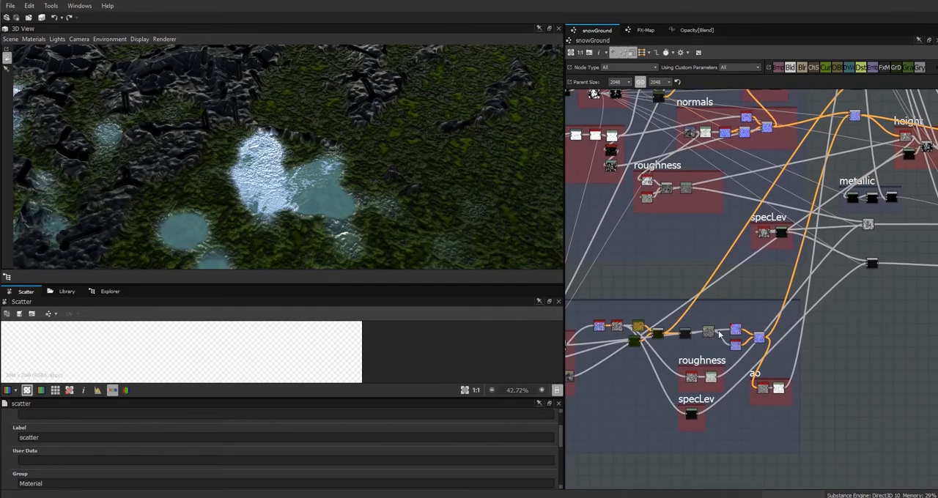
middle_click_drag(685, 364, 810, 246)
scroll(815, 232, "up", 6)
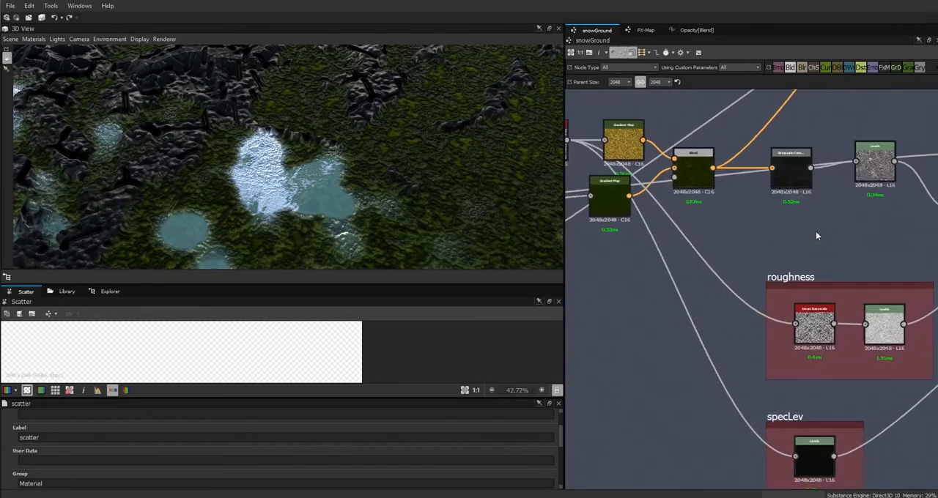
left_click(786, 144)
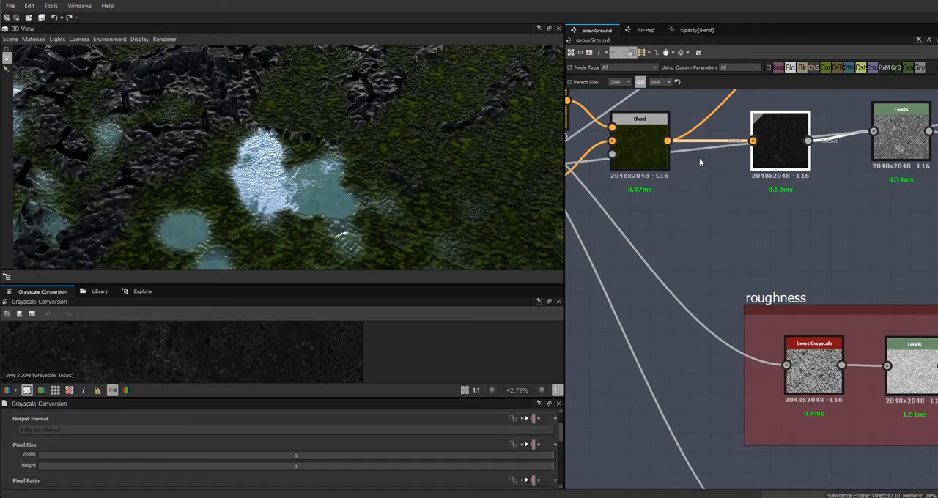
double_click(652, 148)
left_click_drag(355, 284, 410, 151)
scroll(246, 298, "down", 7)
scroll(246, 299, "up", 3)
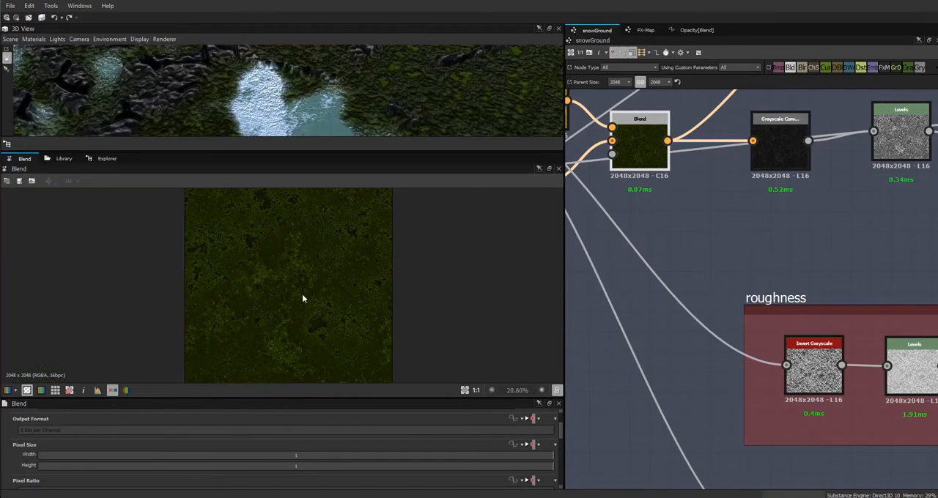
scroll(605, 266, "down", 3)
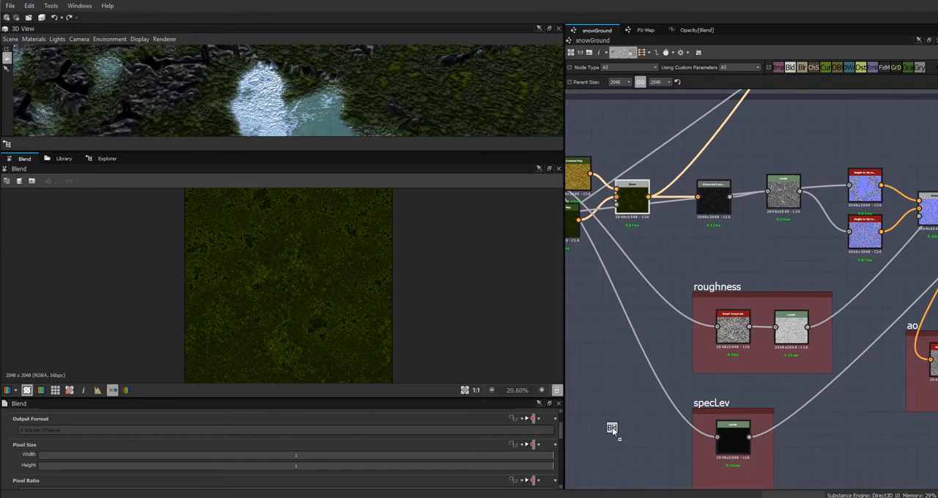
Add a Blend node in the ground frame with the green ground colour as foreground, and add a Uniform Color beside it.
left_click_drag(612, 427, 616, 421)
left_click_drag(648, 197, 605, 418)
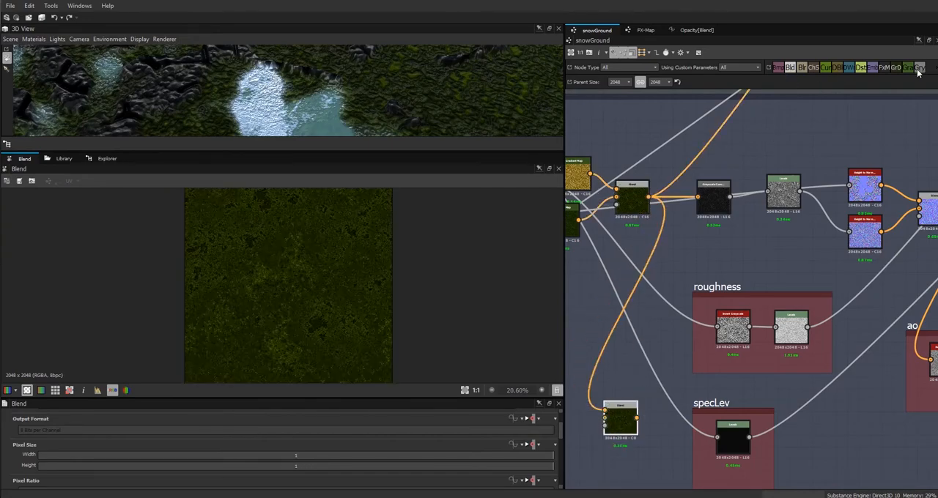
right_click(821, 128)
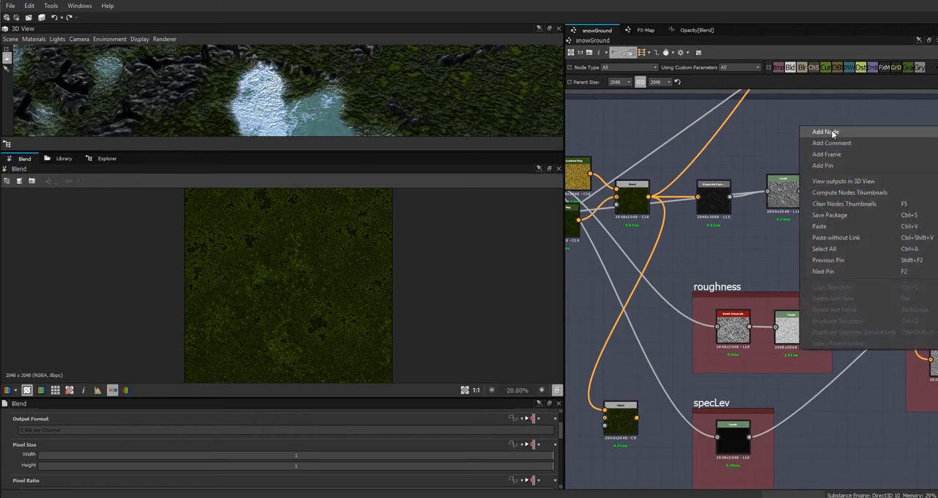
mouse_move(822, 132)
left_click(744, 379)
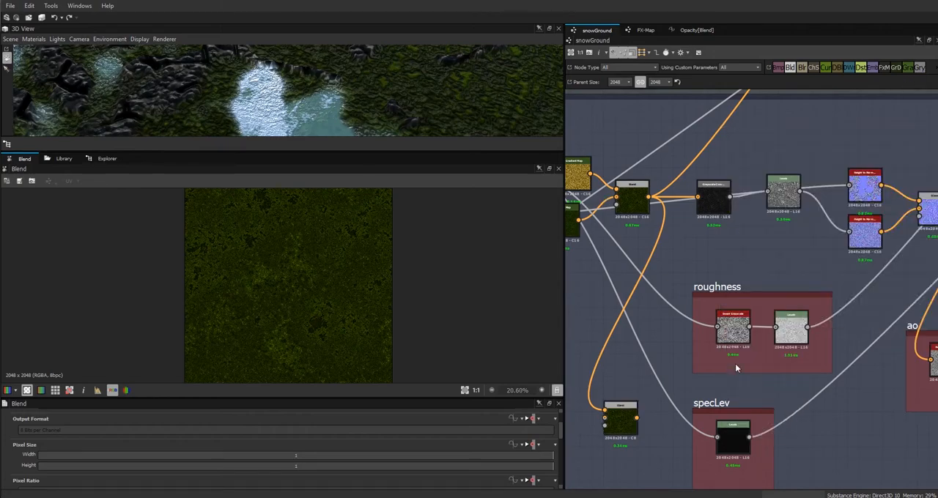
left_click_drag(806, 128, 599, 382)
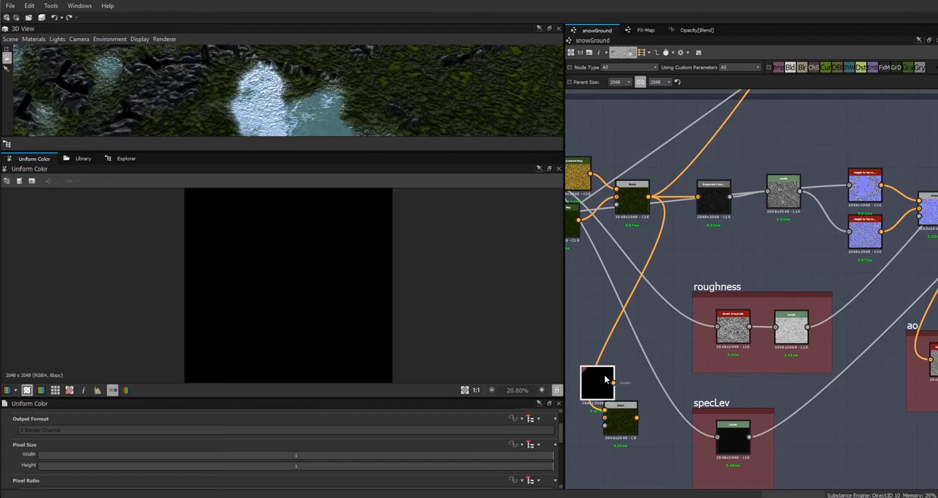
Connect the black Uniform Color to the new Blend's background and dock it to the Blend.
middle_click_drag(683, 348, 801, 245)
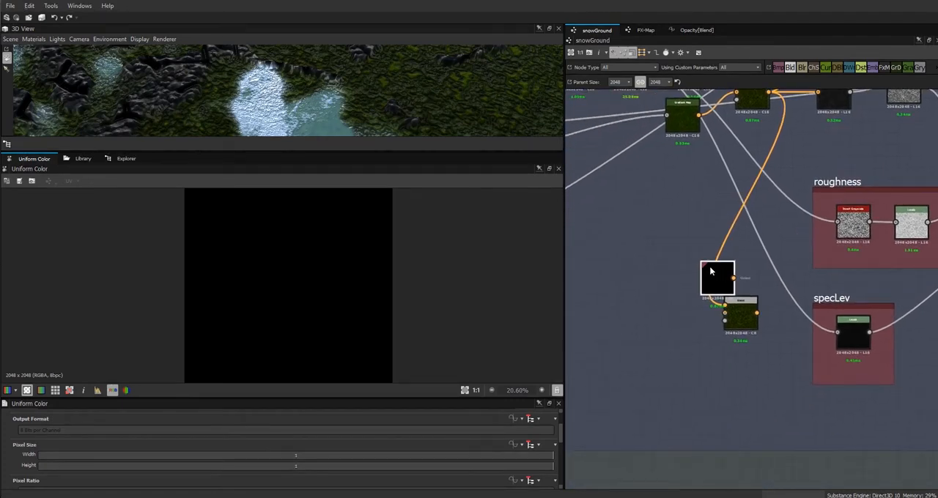
left_click_drag(711, 270, 677, 294)
left_click_drag(560, 439, 561, 470)
left_click_drag(698, 301, 650, 311)
double_click(744, 315)
middle_click_drag(650, 210, 673, 234)
left_click(671, 331)
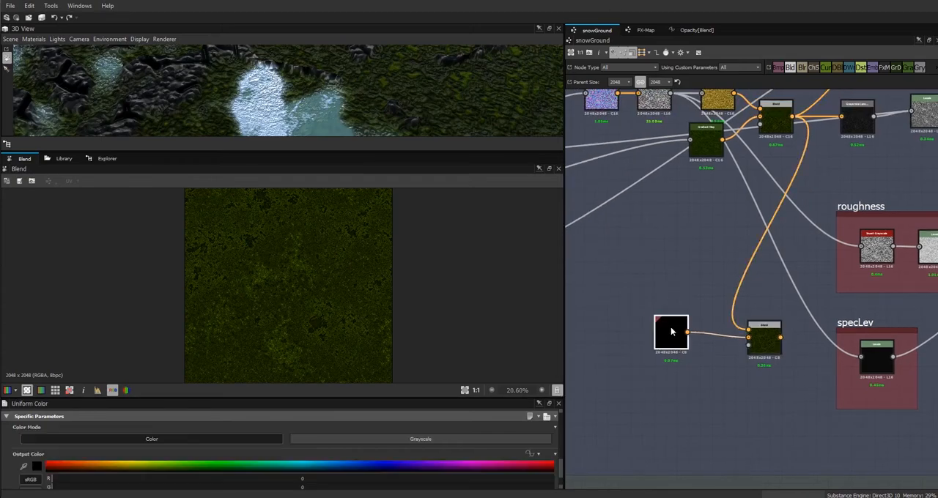
key("d")
scroll(725, 389, "down", 3)
middle_click_drag(683, 337, 860, 317)
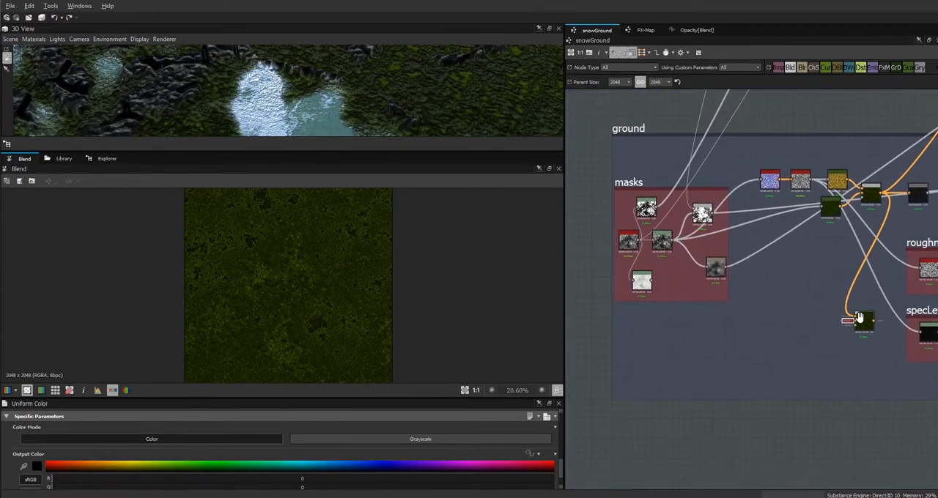
Add a Levels node fed by the BnW Spots 1 noise in the masks frame and connect it to the new Blend's opacity input.
left_click(662, 239)
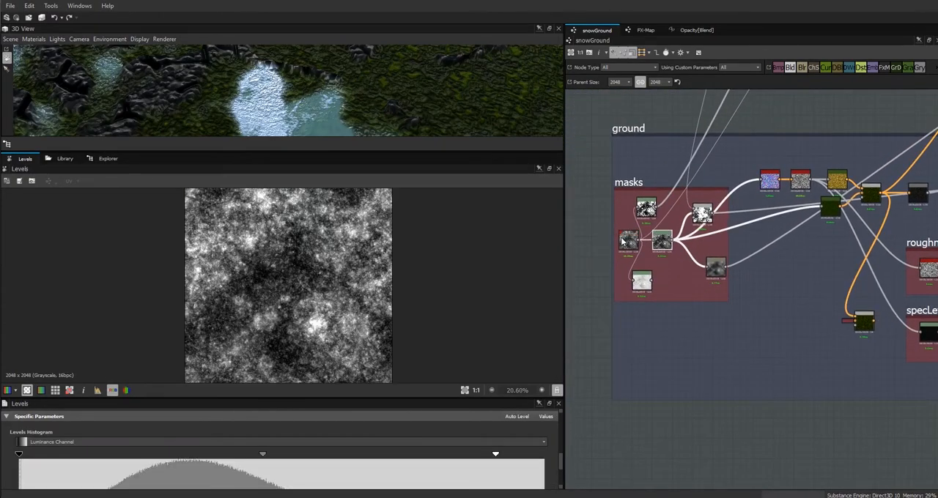
left_click(628, 242)
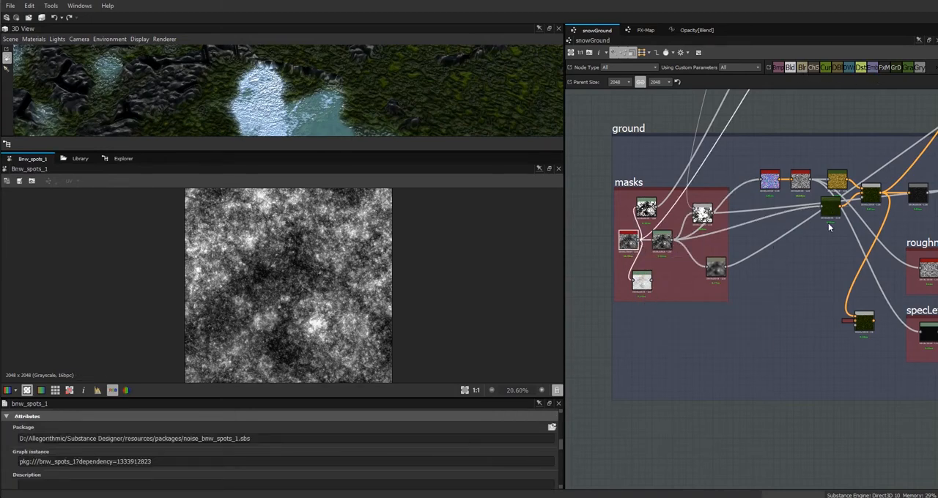
right_click(748, 321)
mouse_move(761, 98)
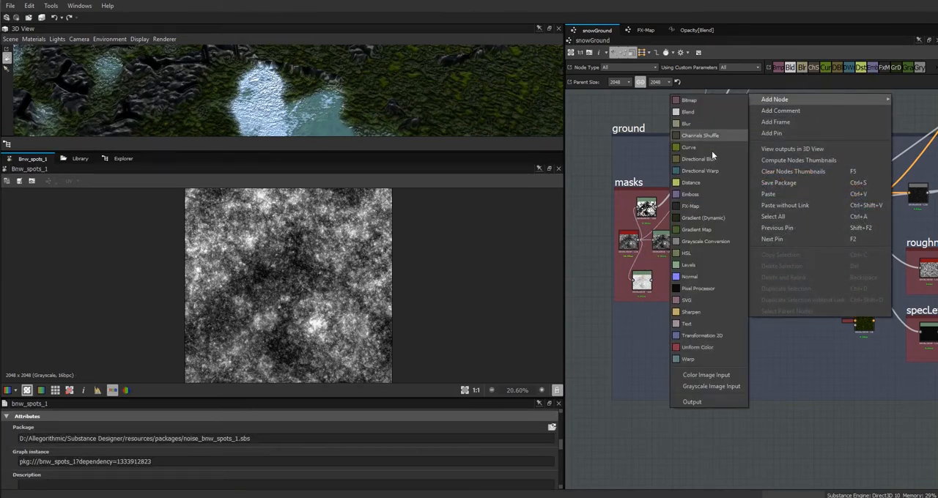
left_click(709, 290)
left_click_drag(652, 281, 740, 315)
left_click_drag(638, 240, 855, 325)
double_click(864, 323)
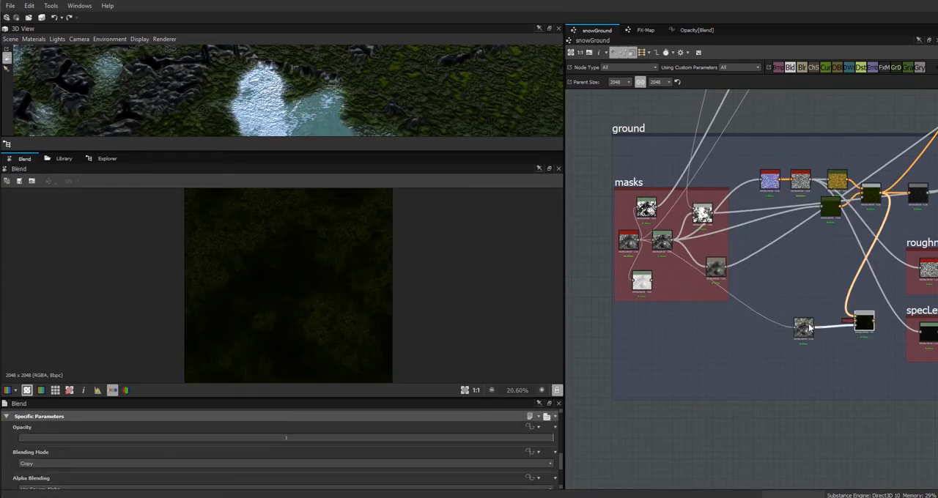
Adjust the new Levels node's input black, mid and white points, and lower its output white point to about two thirds of the range.
left_click(805, 329)
scroll(561, 465, "down", 1)
left_click_drag(281, 432, 198, 433)
left_click_drag(544, 432, 430, 432)
left_click_drag(19, 432, 68, 441)
scroll(561, 473, "down", 2)
left_click_drag(543, 475, 359, 495)
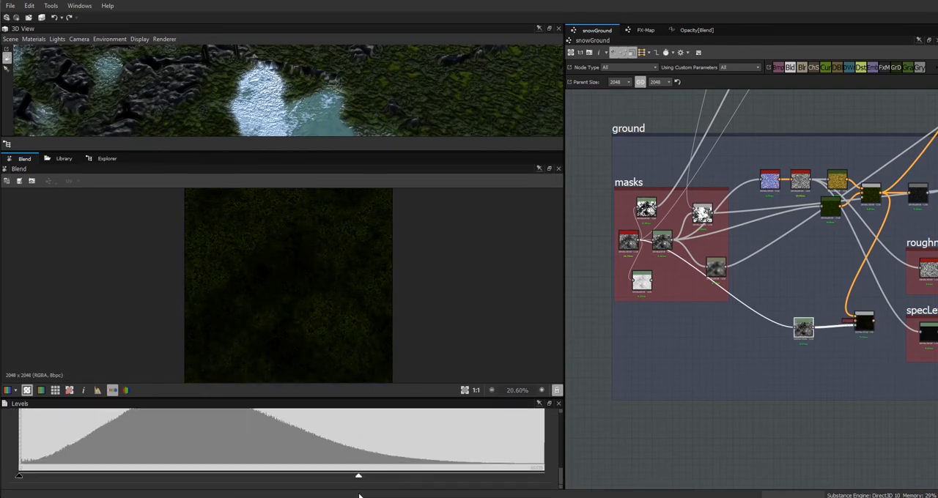
Move the darkened ground Blend and its Levels node out of the ground frame to the open space above the height frame.
left_click_drag(420, 152, 435, 293)
left_click_drag(407, 221, 443, 216)
middle_click_drag(791, 357, 625, 397)
scroll(625, 397, "down", 2)
left_click_drag(633, 377, 910, 283)
middle_click_drag(886, 331, 710, 454)
left_click_drag(732, 400, 821, 264)
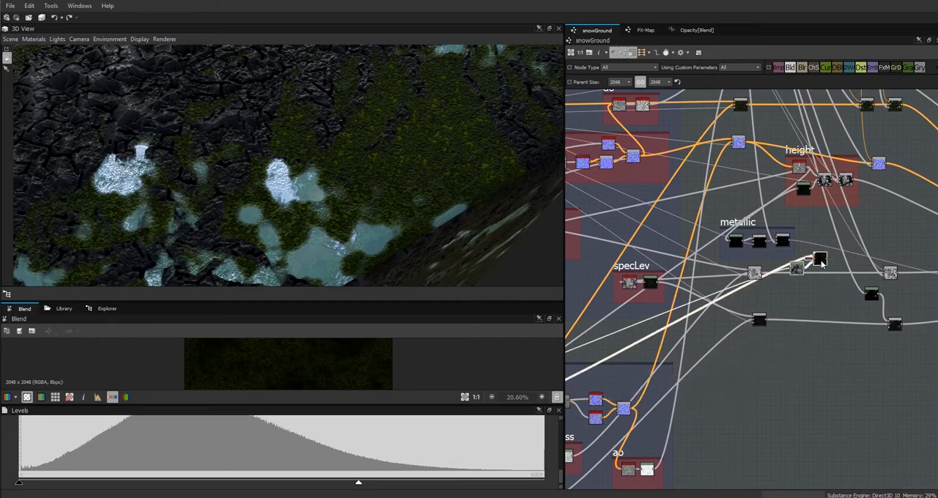
middle_click_drag(821, 264, 767, 448)
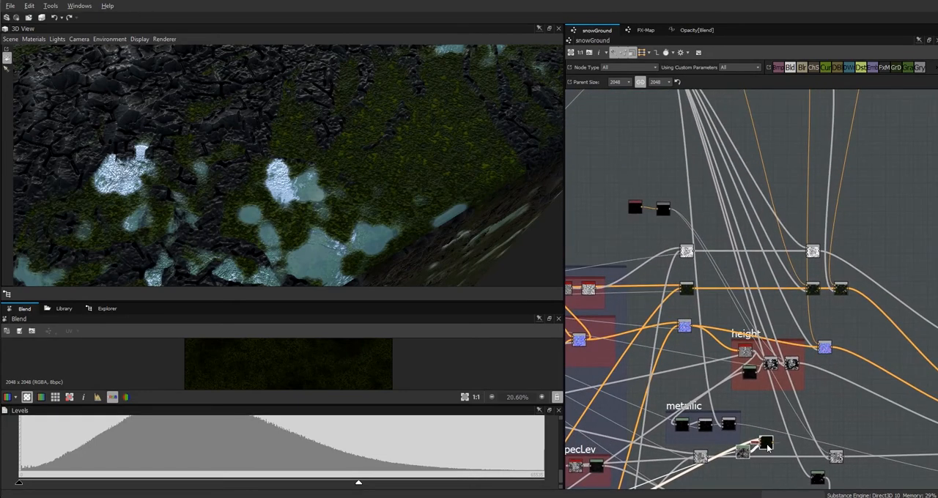
left_click_drag(767, 448, 839, 428)
middle_click_drag(839, 427, 747, 351)
left_click_drag(747, 350, 650, 117)
Shift the height frame, the normal Blends and the base colour Blends downward to make room above them.
middle_click_drag(841, 204, 907, 175)
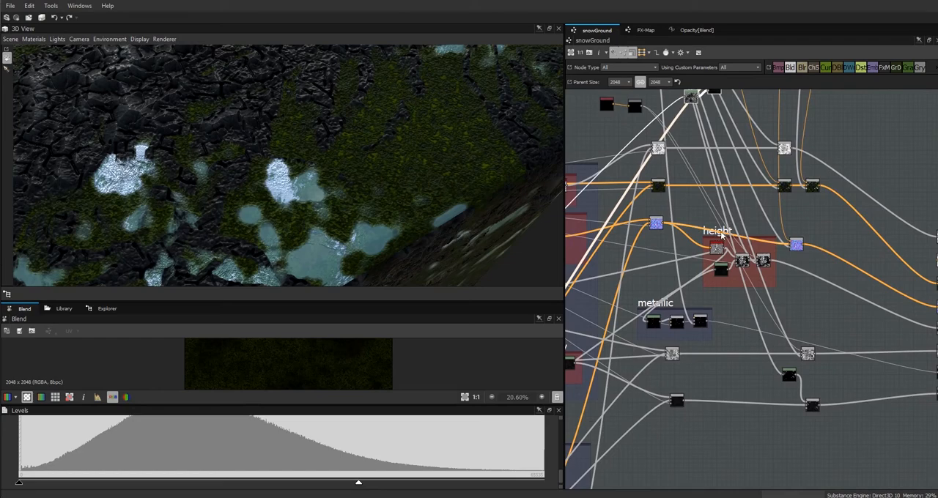
left_click_drag(720, 230, 722, 247)
left_click_drag(656, 226, 658, 249)
left_click_drag(796, 245, 810, 265)
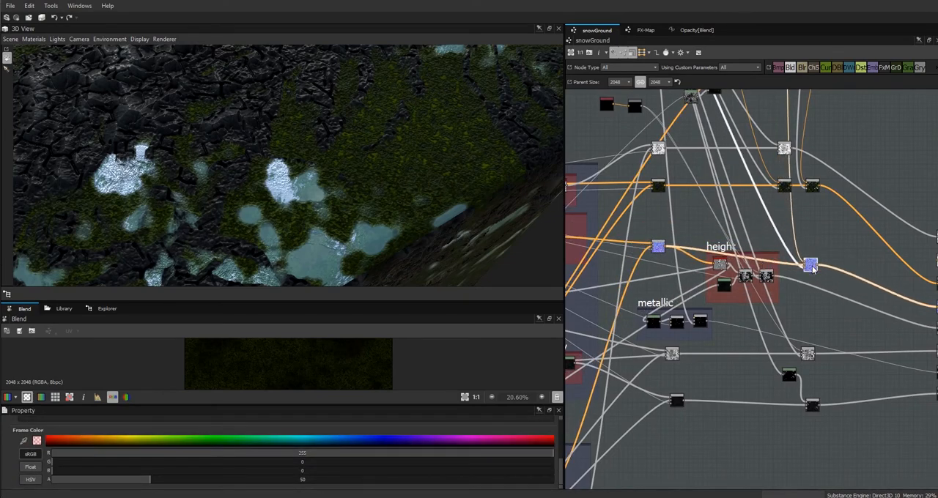
left_click_drag(813, 189, 818, 239)
left_click_drag(783, 187, 782, 238)
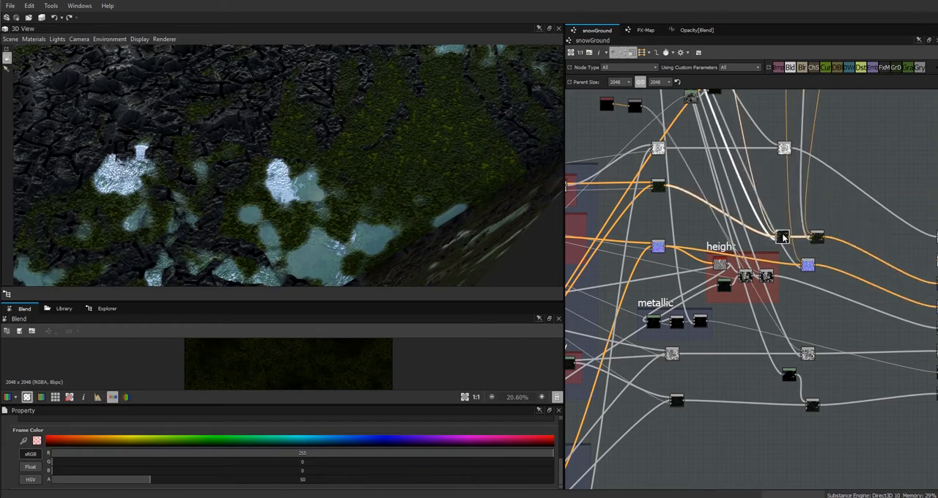
left_click_drag(659, 184, 655, 219)
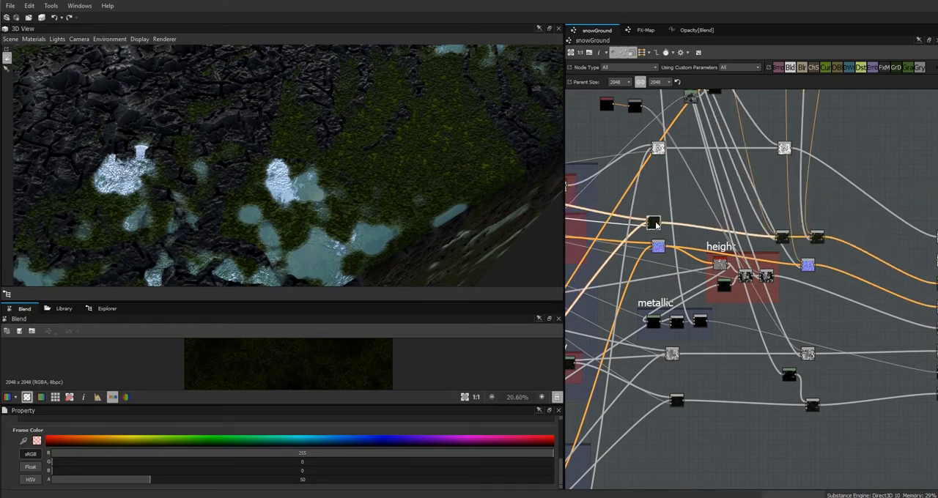
middle_click_drag(811, 248, 787, 331)
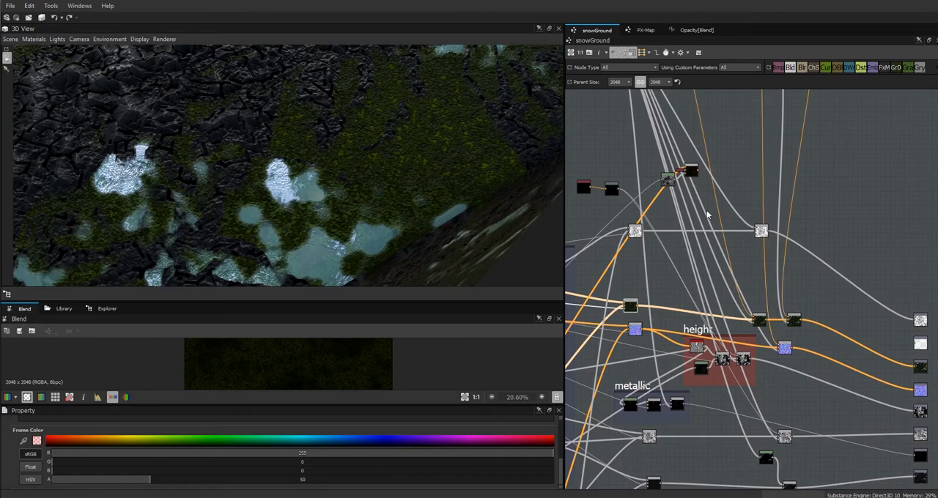
Move the darkened ground Blend and its Levels node back into the ground frame, beside the specLev frame.
left_click_drag(691, 167, 692, 280)
left_click_drag(668, 189, 679, 271)
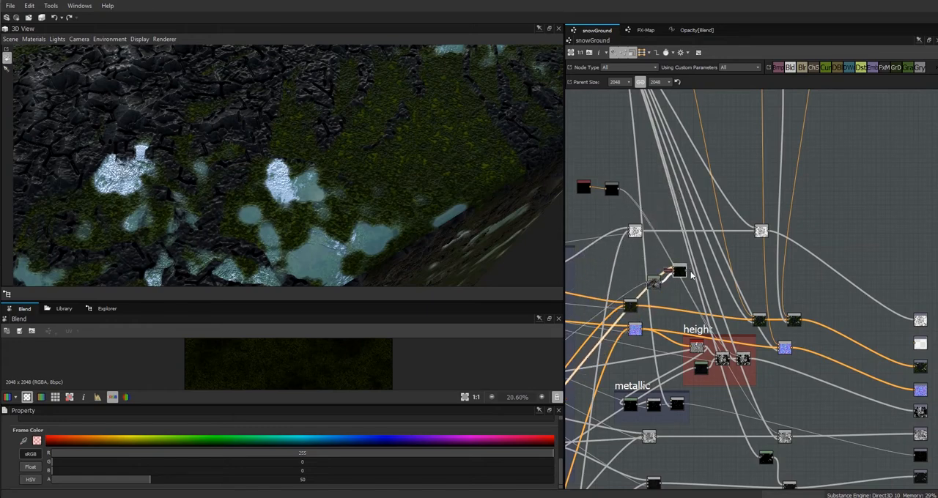
middle_click_drag(737, 287, 909, 331)
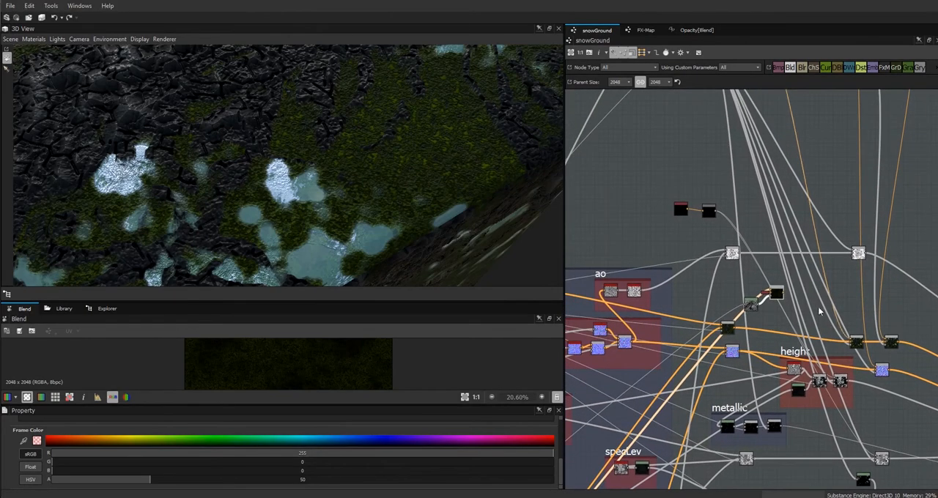
left_click(776, 293)
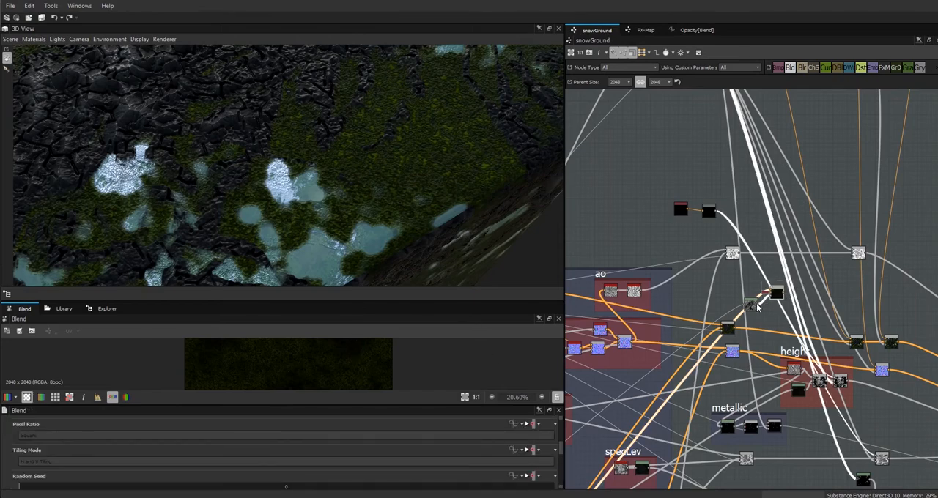
left_click_drag(775, 306, 700, 396)
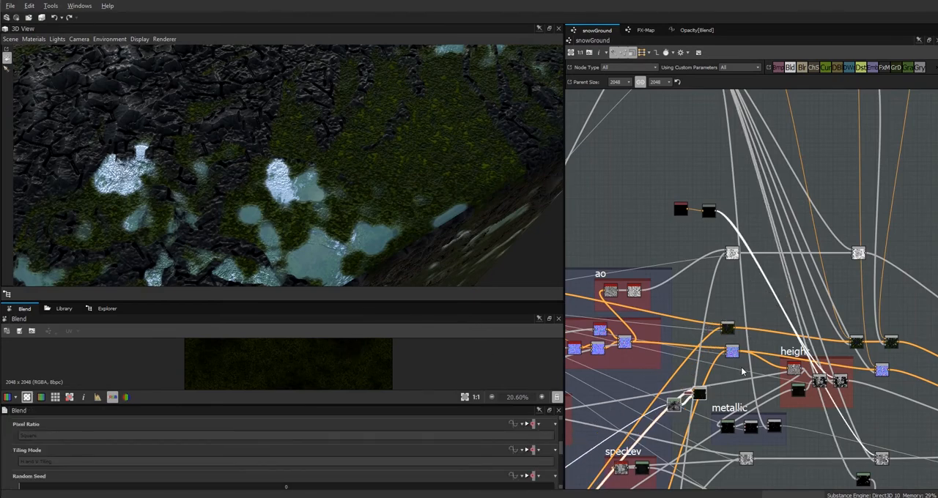
middle_click_drag(721, 396, 800, 48)
scroll(822, 256, "down", 2)
left_click_drag(784, 132, 617, 331)
Enclose the darkened ground Blend and its Levels node in a frame titled "scatter" and narrow the frame around them.
right_click(618, 332)
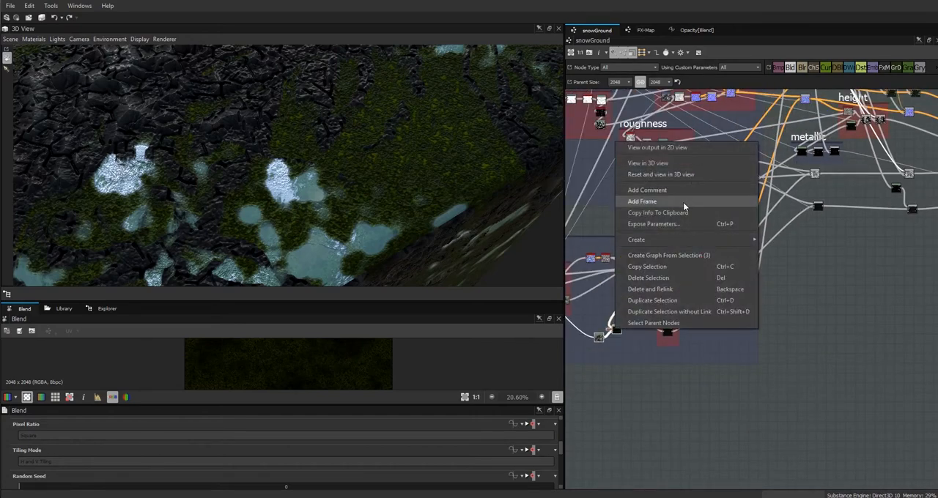
left_click(623, 204)
double_click(63, 446)
type("scatter")
mouse_move(561, 471)
left_mouse_down()
mouse_move(561, 432)
mouse_move(564, 472)
left_mouse_up()
left_click_drag(59, 452, 31, 430)
middle_click_drag(668, 323, 640, 323)
Add a Blend node and place it between the ambient occlusion Blend and the base colour Blend.
middle_click_drag(831, 301, 708, 448)
middle_click_drag(802, 246, 865, 440)
left_click_drag(789, 67, 895, 320)
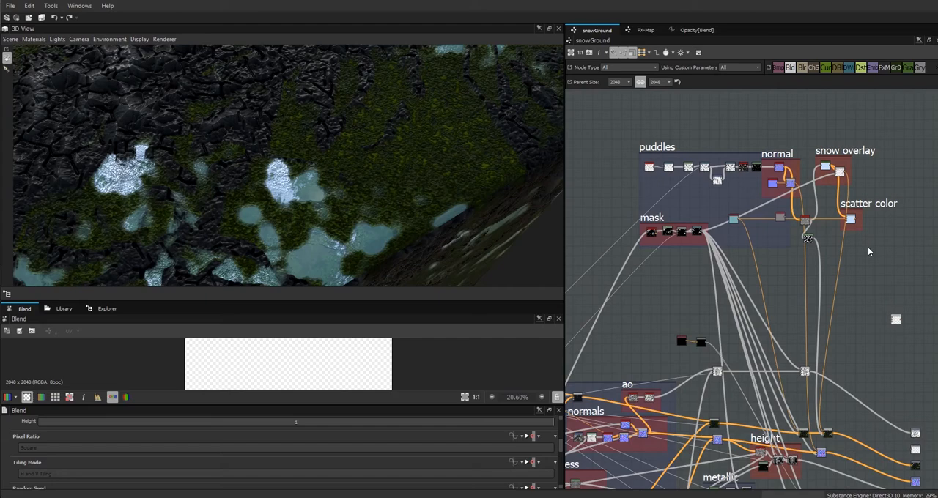
left_click_drag(901, 323, 748, 397)
middle_click_drag(749, 397, 857, 272)
left_click_drag(852, 271, 836, 274)
Feed the new Blend with the black Uniform Color, the scatter frame's Blend and a mask from the masks frame.
left_click_drag(772, 196, 744, 197)
left_click(771, 189)
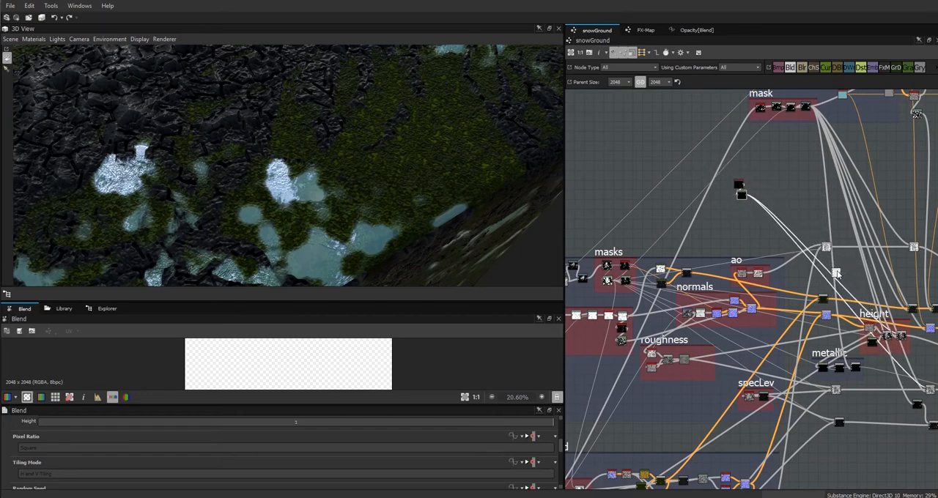
left_click_drag(835, 273, 824, 209)
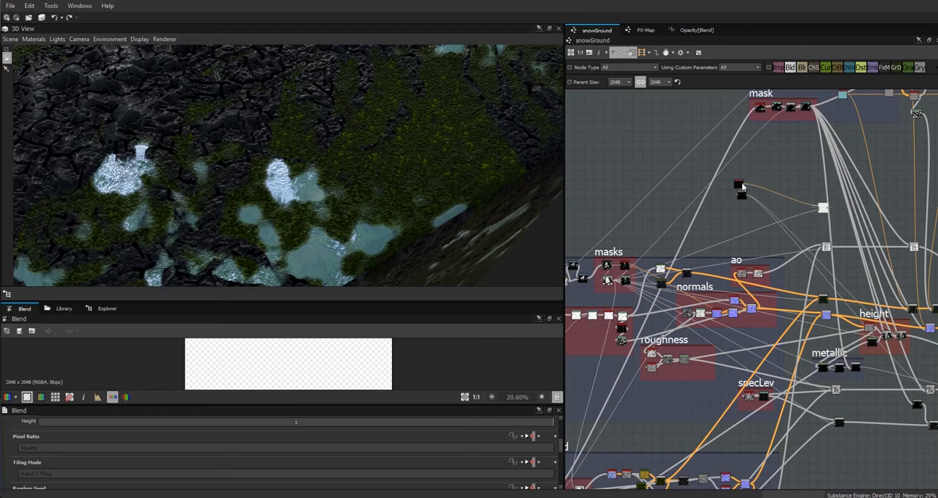
left_click_drag(822, 209, 826, 272)
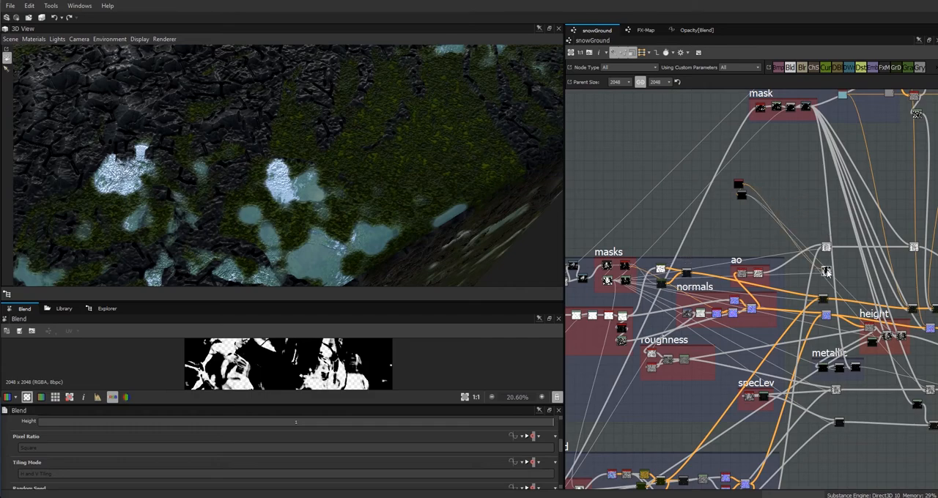
middle_click_drag(857, 330, 852, 240)
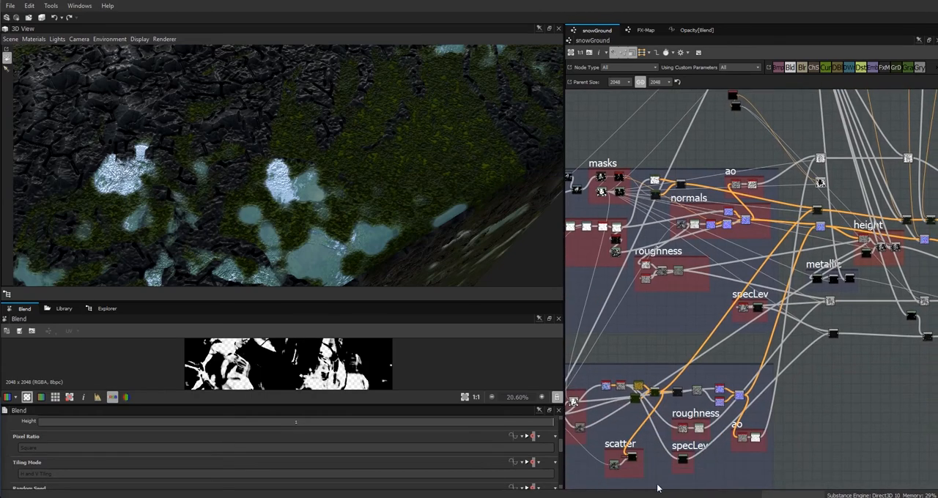
scroll(804, 182, "up", 5)
left_click_drag(799, 181, 833, 186)
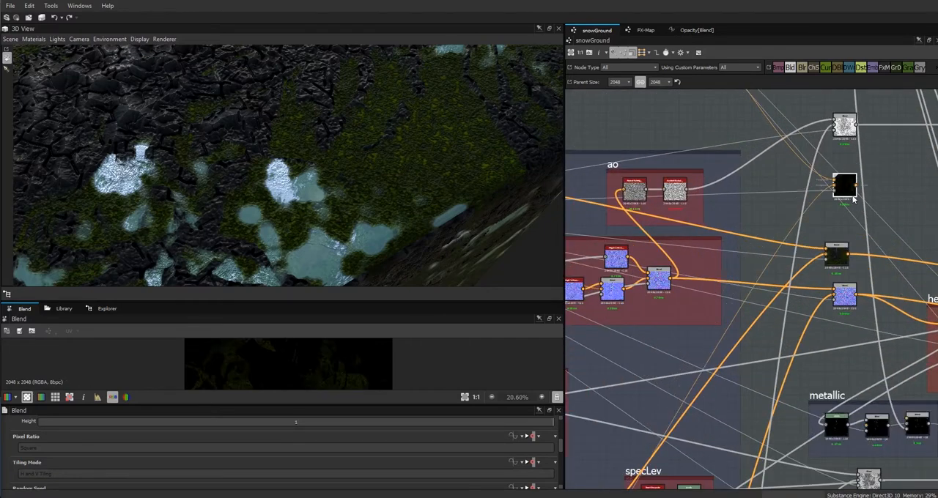
Add another Blend above the base colour Blends, combining the masked ground scatter with the scatter color Blend through the puddle mask.
scroll(857, 244, "down", 3)
middle_click_drag(845, 252, 627, 278)
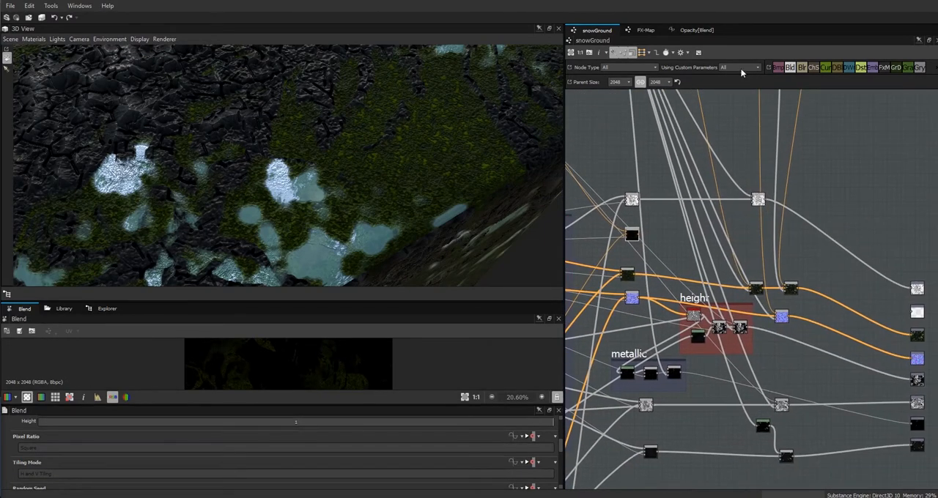
left_click_drag(794, 69, 749, 233)
scroll(816, 244, "down", 2)
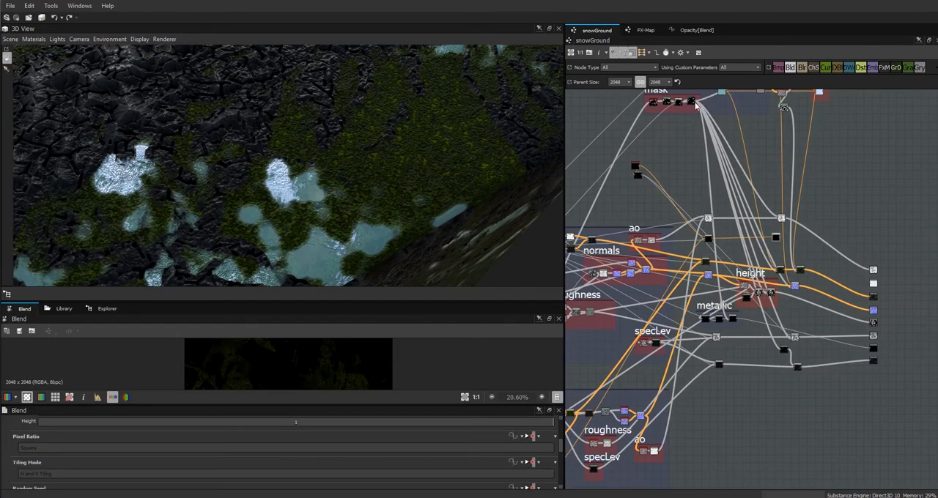
middle_click_drag(814, 111, 798, 183)
left_click_drag(806, 175, 784, 323)
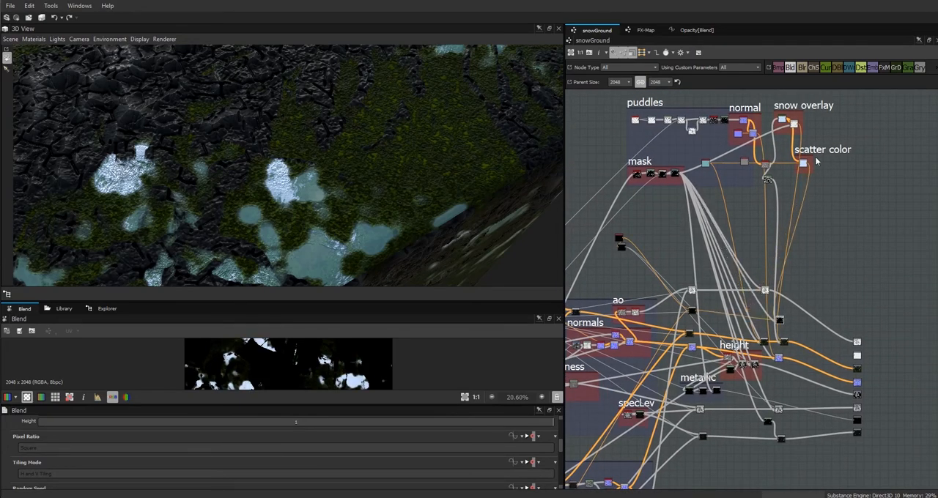
Inspect the scatter color Blend's opacity function and preview the combined scatter Blend in an enlarged 2D view.
scroll(832, 193, "up", 5)
middle_click_drag(833, 223, 903, 418)
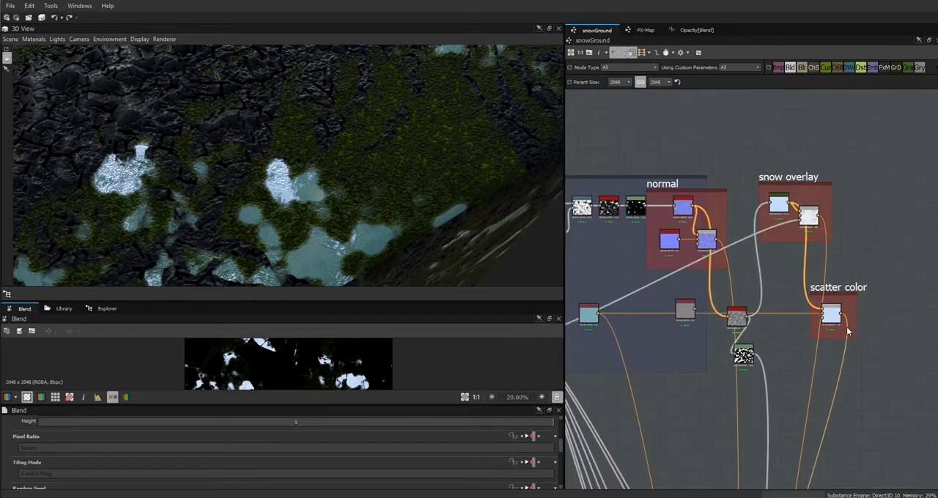
double_click(832, 317)
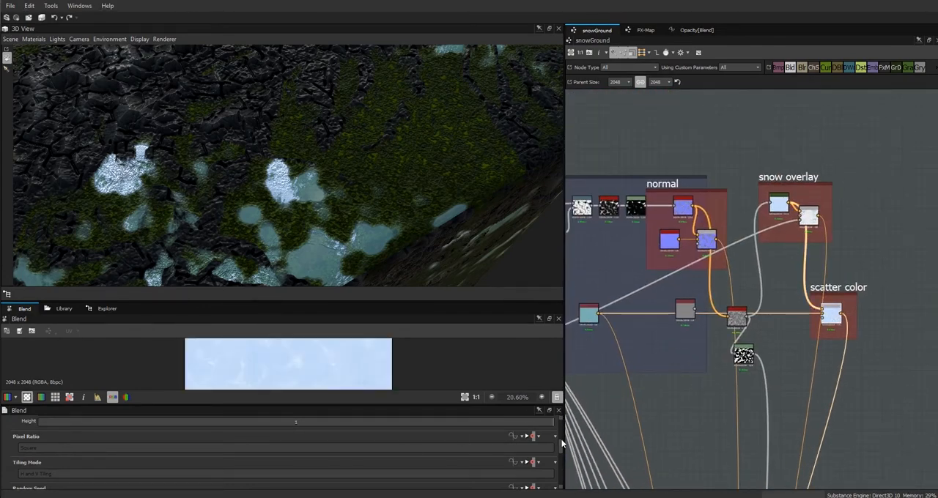
scroll(562, 440, "up", 2)
left_click_drag(561, 430, 562, 476)
scroll(562, 477, "up", 3)
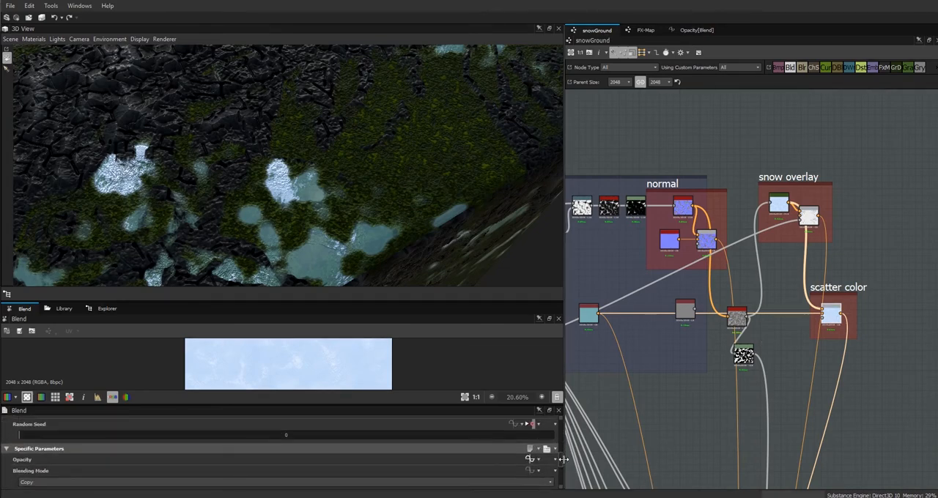
left_click(529, 459)
left_click(591, 30)
scroll(857, 394, "down", 2)
scroll(735, 307, "up", 5)
left_click_drag(623, 239, 632, 248)
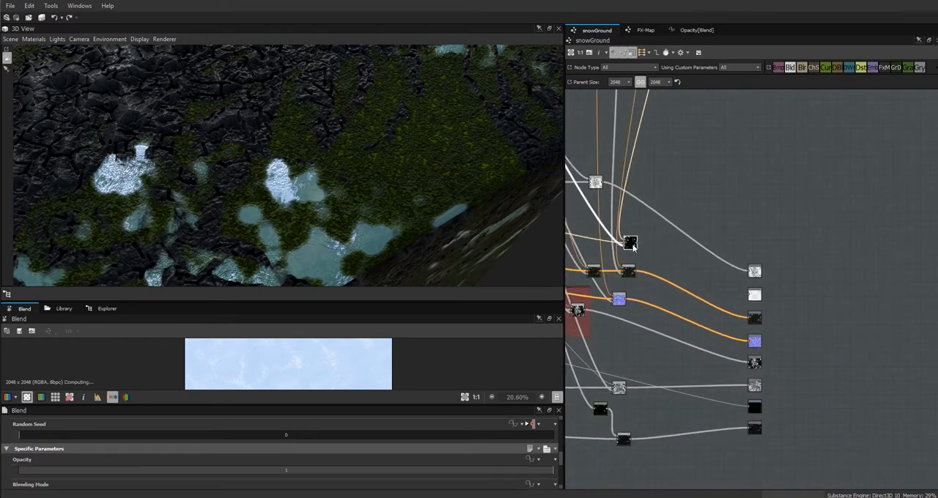
left_click_drag(324, 297, 345, 214)
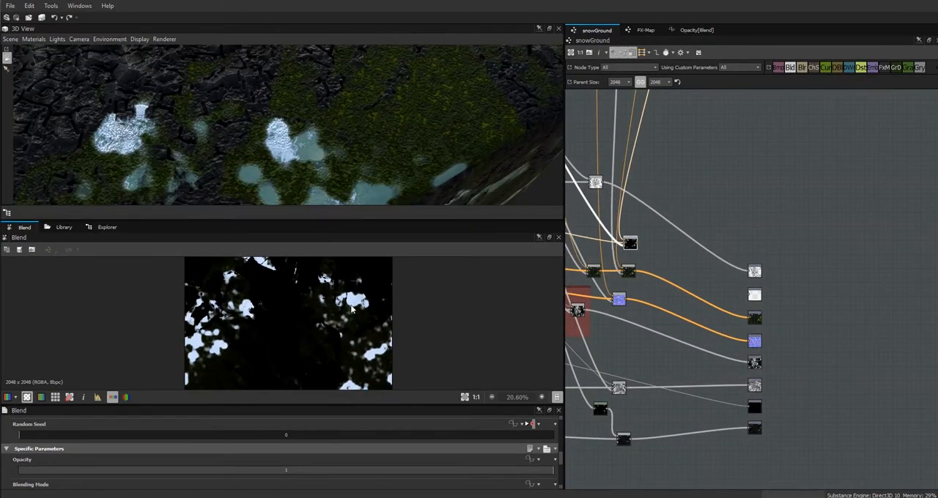
Widen the scatter color frame and add a second Blend inside it, fed by the existing scatter color Blend.
middle_click_drag(656, 239, 716, 487)
left_click_drag(722, 192, 717, 215)
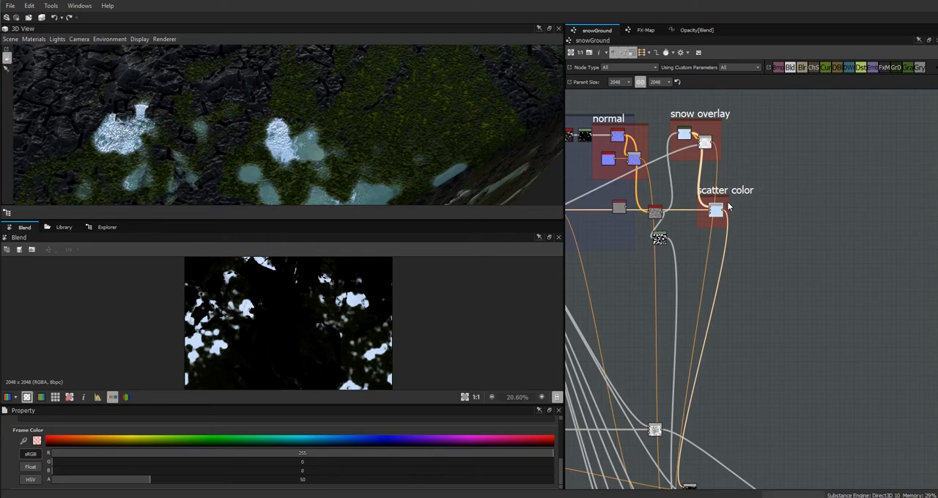
left_click_drag(729, 203, 798, 204)
left_click_drag(789, 68, 756, 210)
middle_click_drag(767, 286, 898, 274)
scroll(896, 271, "down", 3)
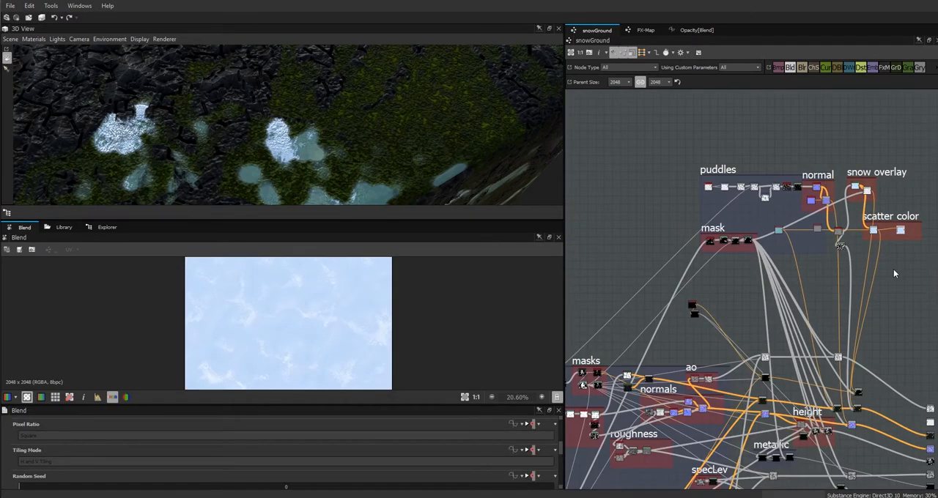
Add a Levels node above the rocks frame, fed by the rocks frame's cloud noise.
middle_click_drag(728, 332, 827, 249)
scroll(757, 280, "up", 3)
middle_click_drag(614, 340, 735, 313)
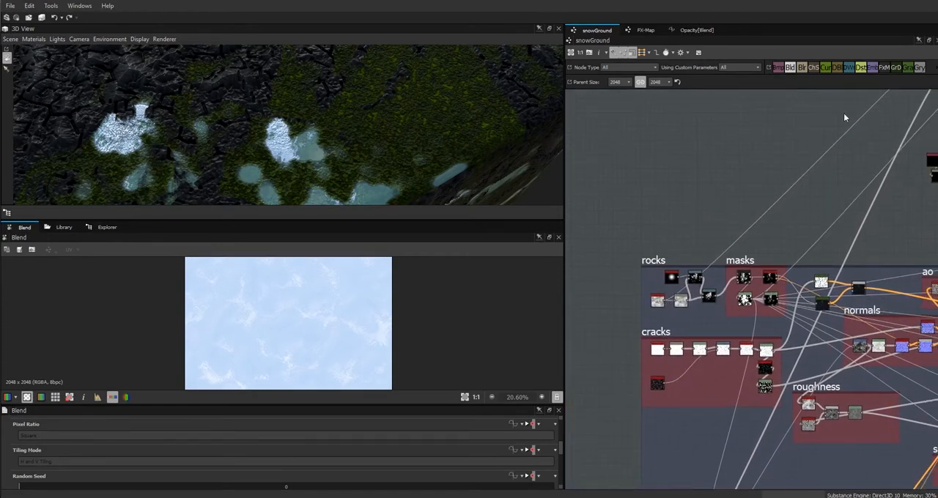
right_click(649, 179)
mouse_move(777, 183)
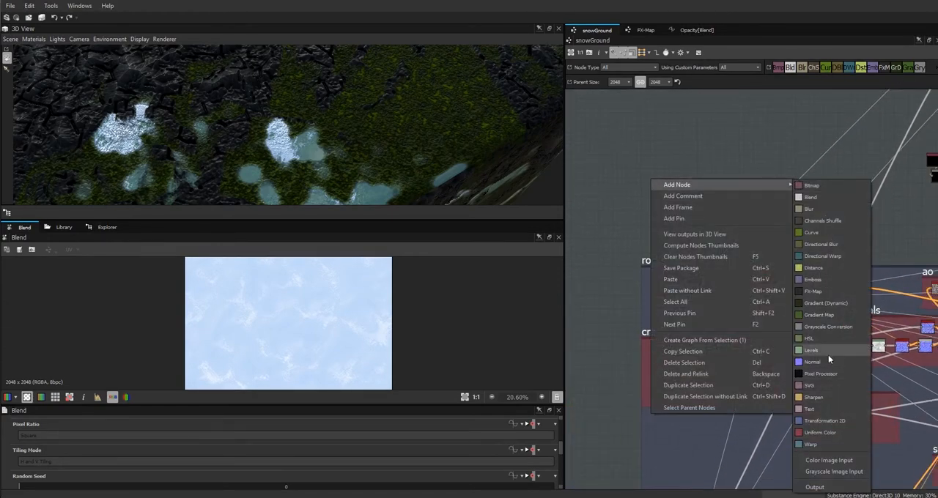
left_click(828, 355)
left_click_drag(677, 277, 845, 195)
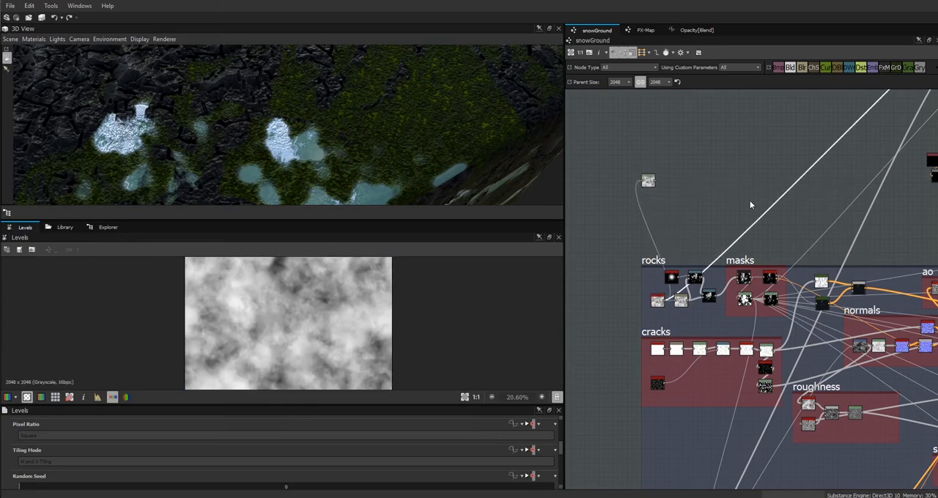
Move the cloud noise Levels node across the graph to just beneath the scatter color frame.
left_click_drag(648, 182, 856, 200)
middle_click_drag(848, 234, 608, 400)
left_click_drag(612, 364, 840, 299)
middle_click_drag(813, 309, 592, 404)
left_click_drag(619, 399, 801, 327)
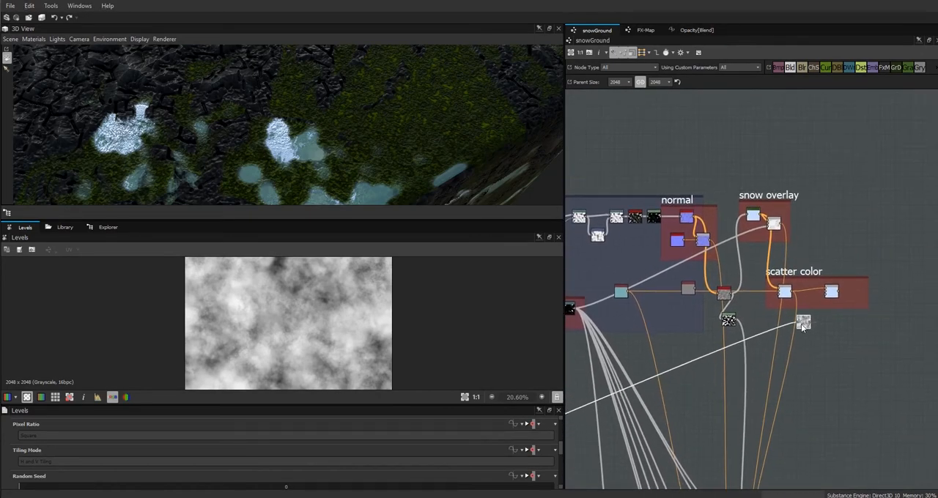
Connect the Levels node to the second scatter color Blend's opacity and the black Uniform Color to its remaining input.
middle_click_drag(829, 298, 872, 245)
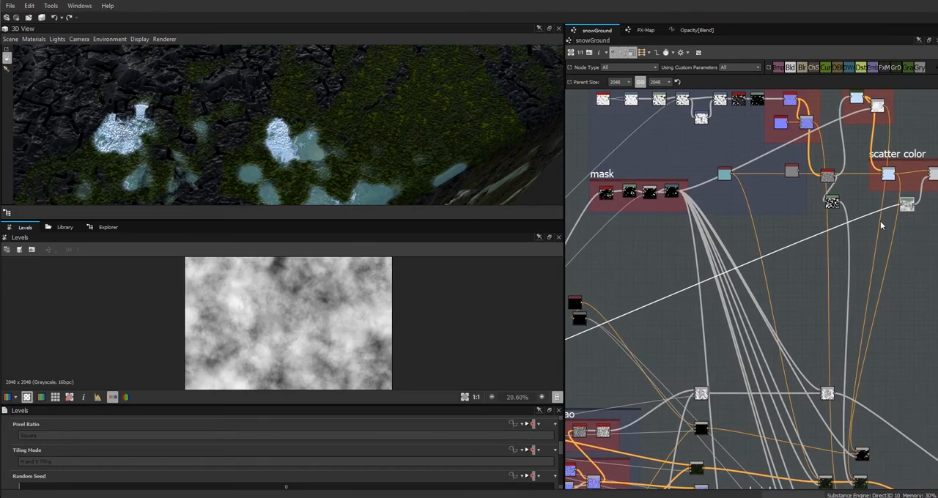
middle_click_drag(826, 330, 623, 424)
double_click(732, 267)
Shift the cloud Levels node's input midpoint toward black and lower its output white point to about 60% of the range.
left_click_drag(710, 293, 713, 285)
double_click(713, 285)
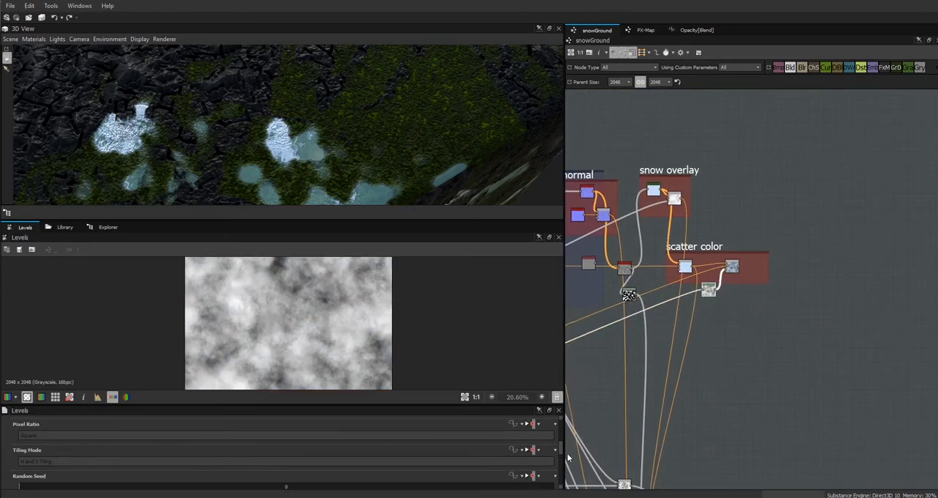
scroll(561, 451, "down", 3)
double_click(731, 266)
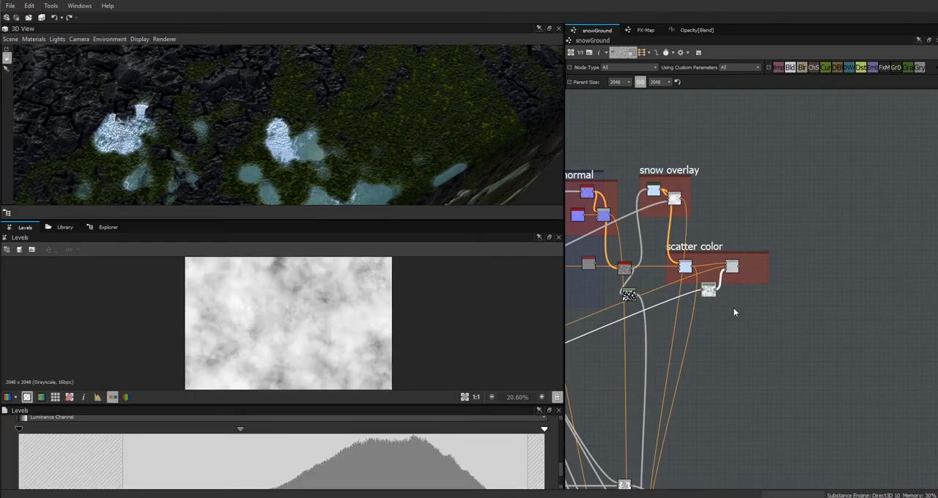
mouse_move(561, 472)
left_mouse_down()
mouse_move(561, 487)
mouse_move(566, 463)
left_mouse_up()
left_click(708, 290)
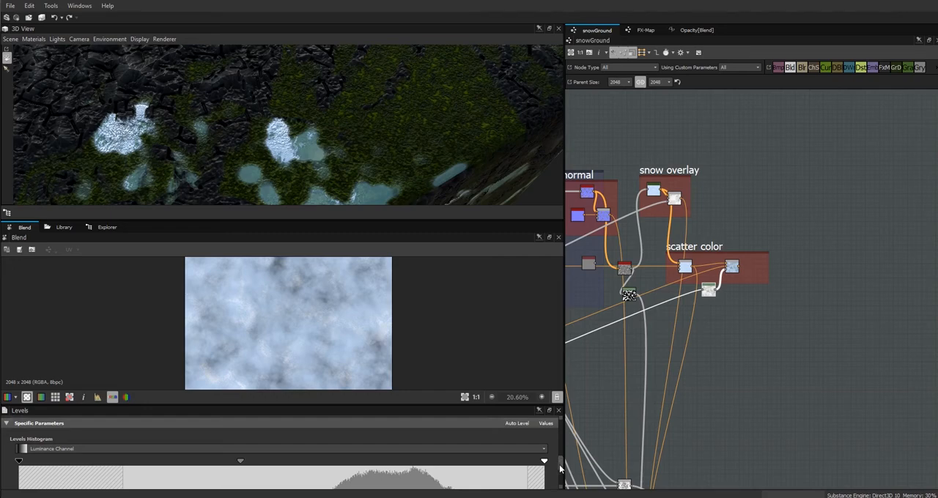
left_click_drag(354, 496, 333, 497)
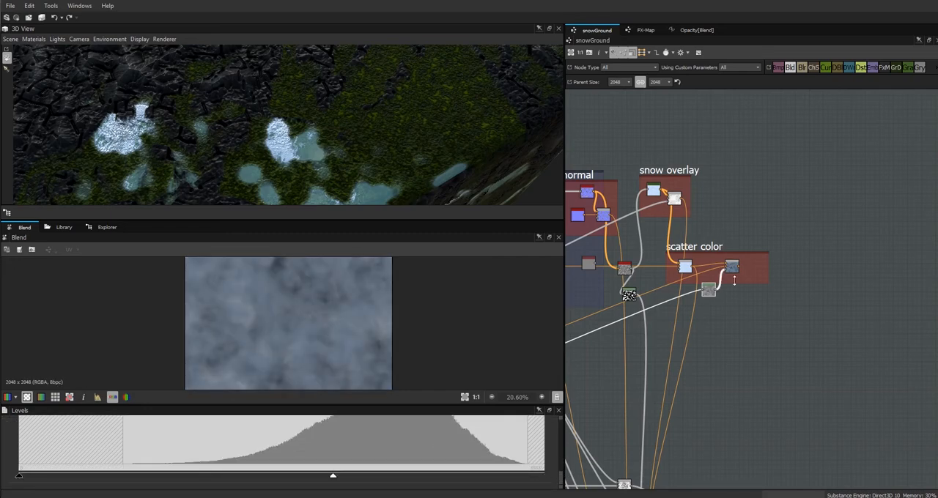
Feed the second scatter color Blend into the final scatter Blend and connect that final Blend to the unused output node.
middle_click_drag(724, 378, 759, 208)
scroll(720, 341, "up", 2)
left_click(674, 394)
left_click(685, 400)
double_click(687, 401)
left_click_drag(693, 398, 854, 471)
scroll(828, 300, "down", 3)
Lower the cloud Levels node's output white point to about 30% of the range and shift its input midpoint slightly toward white.
middle_click_drag(815, 279, 817, 327)
left_click(781, 249)
left_click_drag(337, 480, 183, 484)
left_click_drag(560, 475, 560, 461)
left_click_drag(246, 464, 300, 472)
scroll(434, 316, "down", 2)
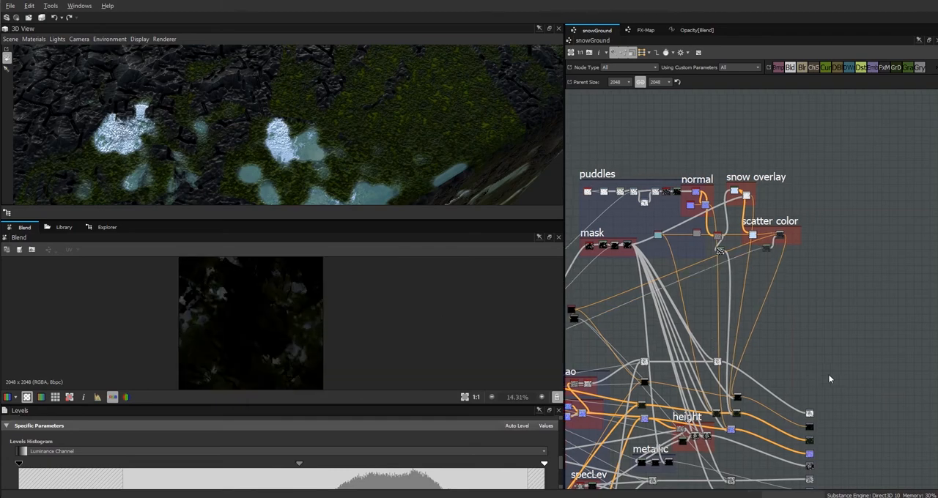
Enlarge the 3D view, orbit to the ground surface and show the graph's outputs on the 3D model.
middle_click_drag(827, 374, 820, 235)
left_click_drag(369, 222, 370, 350)
left_click_drag(382, 263, 279, 223)
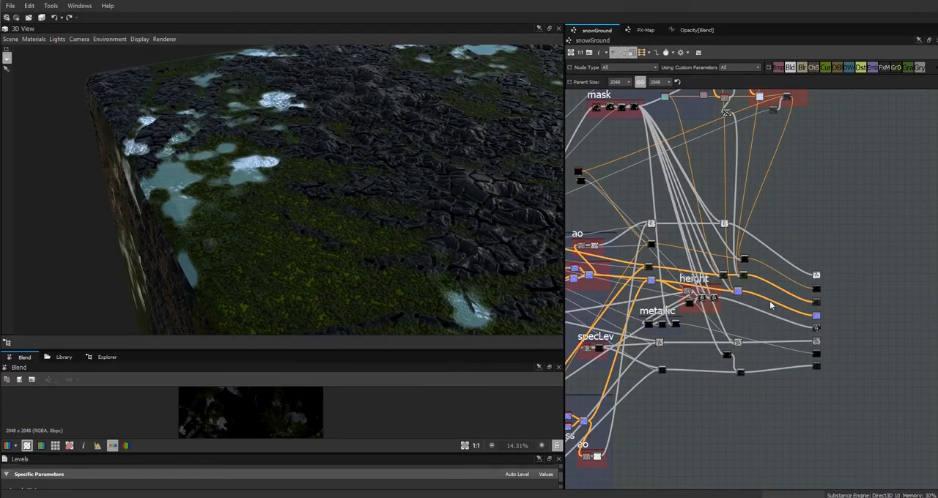
middle_click_drag(855, 240, 803, 249)
scroll(803, 249, "up", 3)
middle_click_drag(787, 278, 881, 145)
left_click_drag(338, 160, 298, 221)
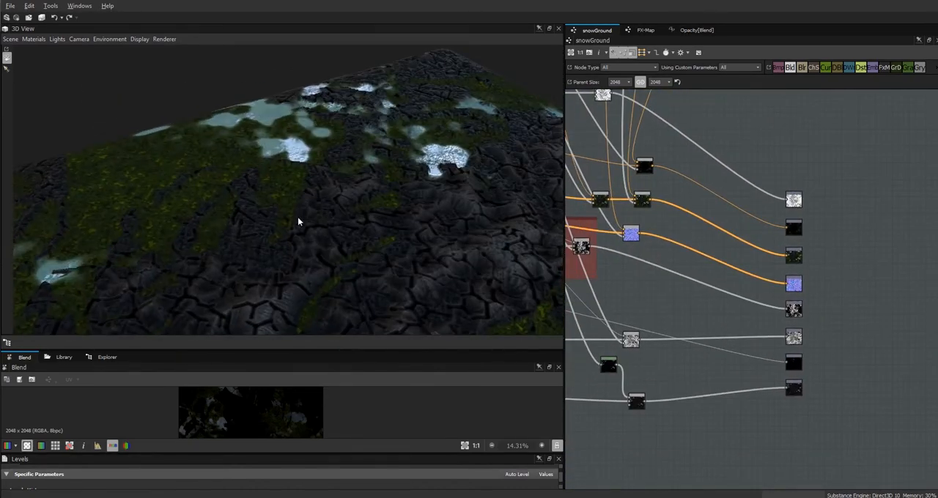
right_click(832, 295)
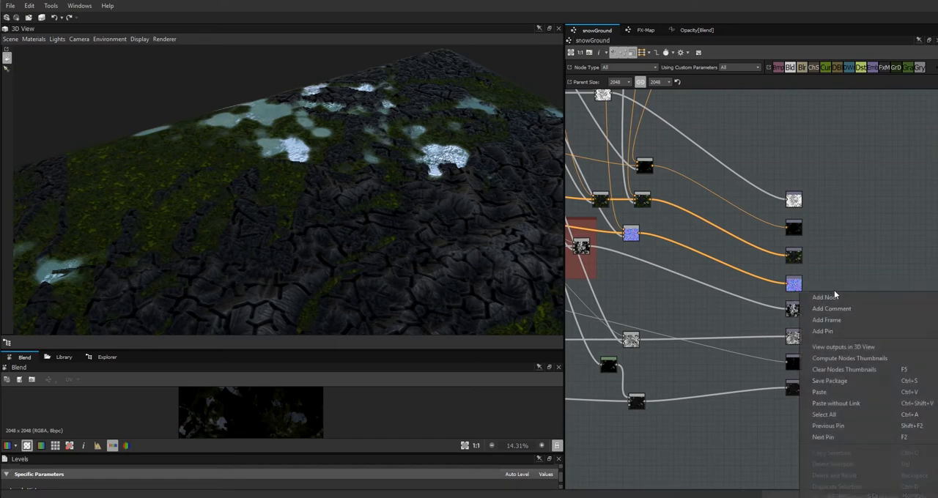
left_click(864, 351)
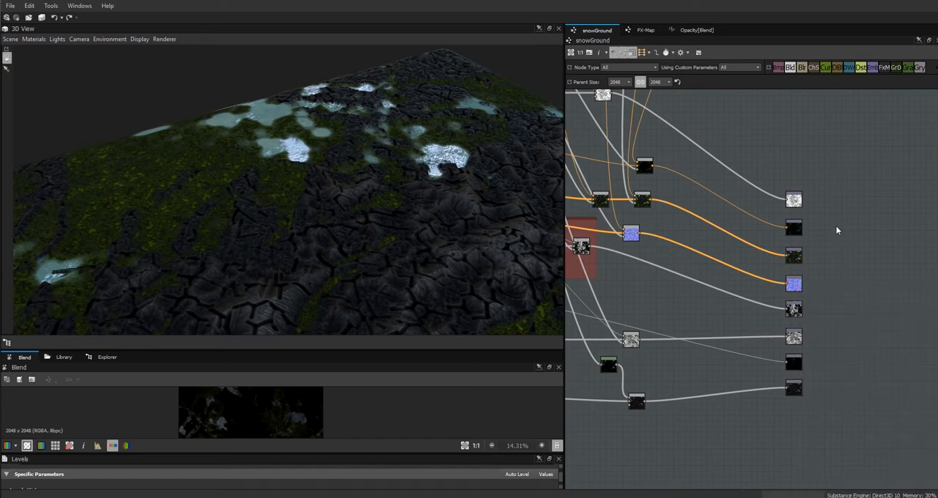
Show the scatter output on the 3D model in the emissive channel.
left_click(794, 230)
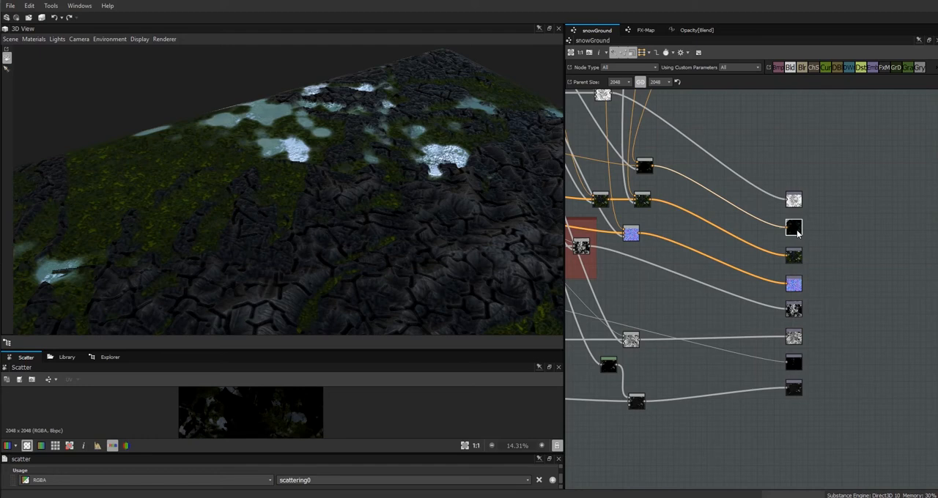
right_click(796, 232)
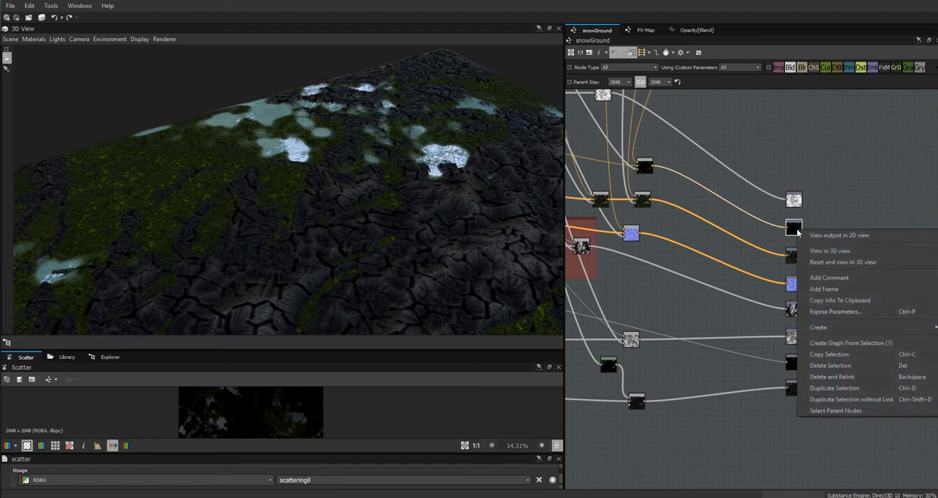
left_click(821, 253)
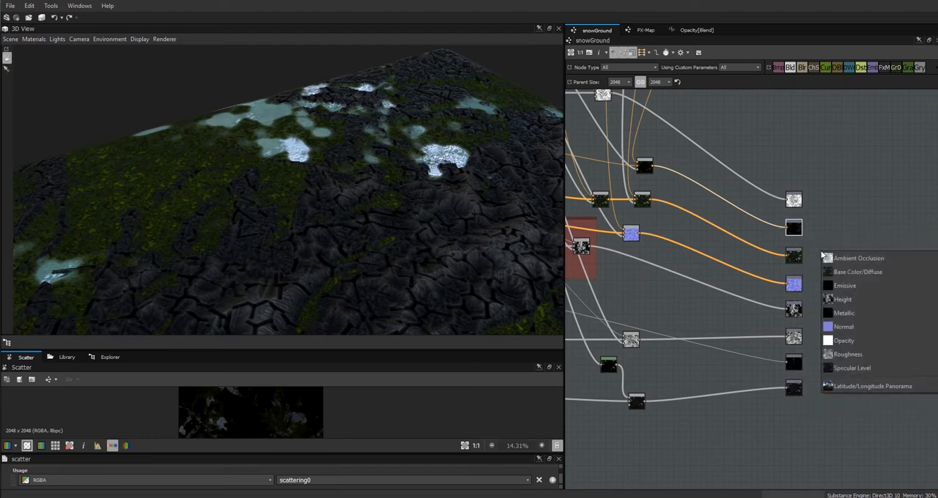
left_click(852, 287)
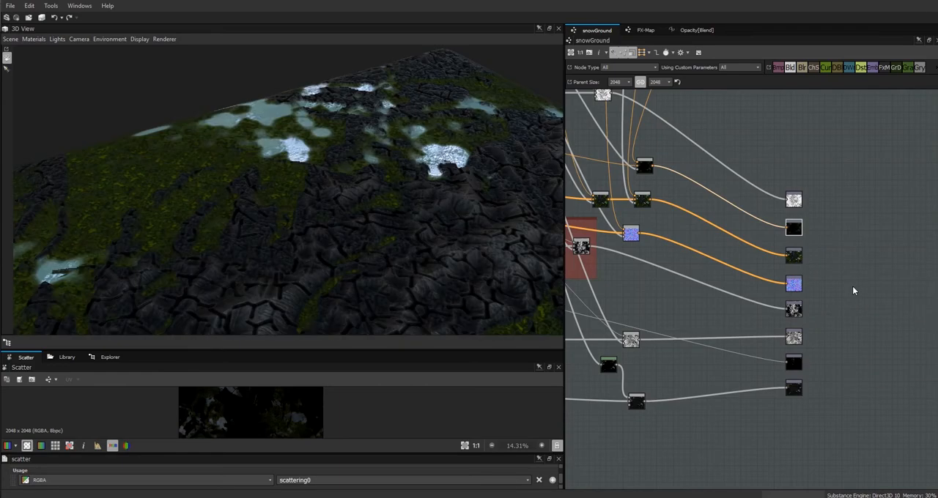
Disconnect the final scatter Blend from the scatter output to compare the 3D surface, and reconnect it.
left_click_drag(427, 286, 597, 302)
left_click(754, 209)
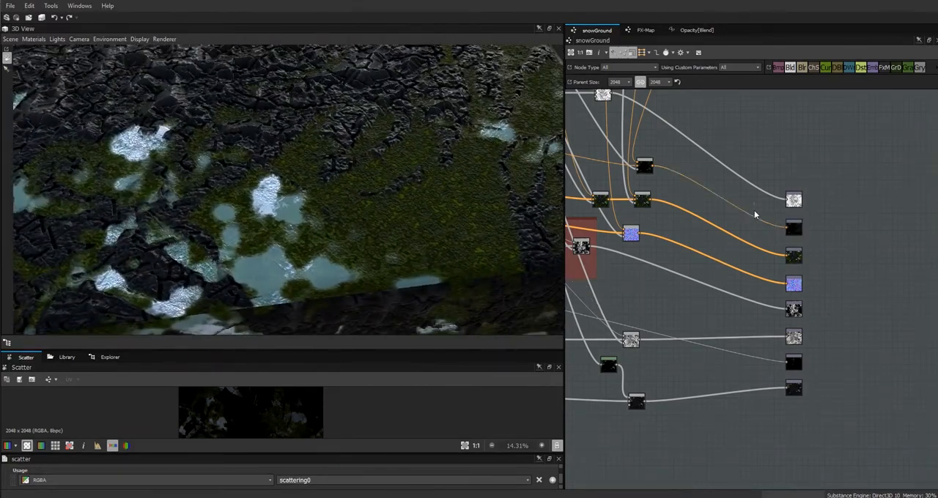
key("Delete")
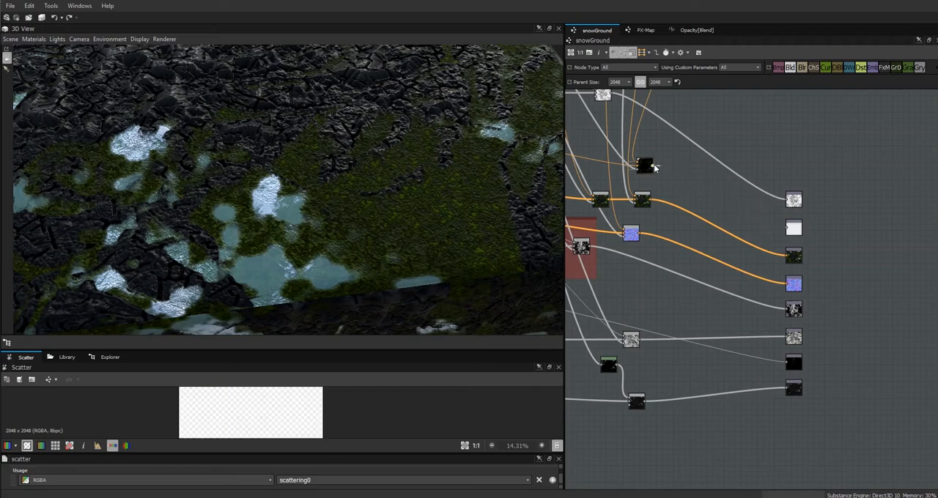
left_click_drag(788, 229, 788, 228)
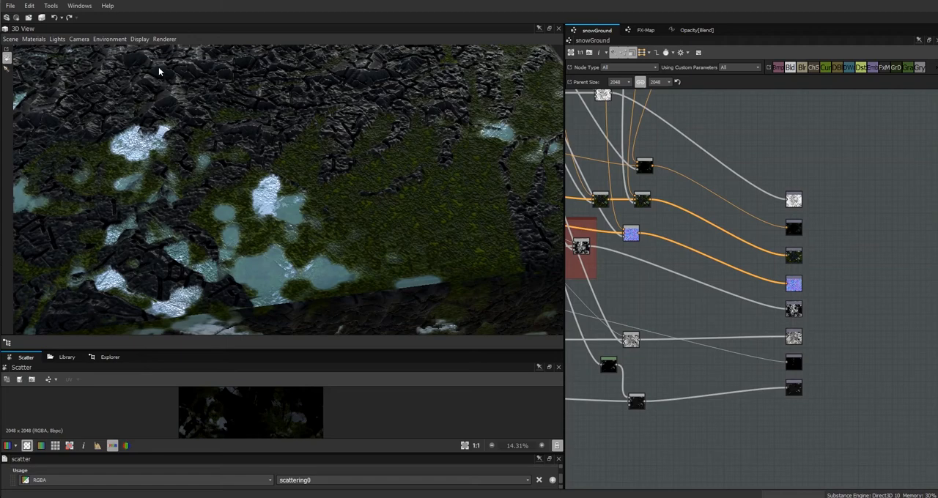
Edit the default 3D material and set its emissive intensity to 0.22.
left_click(33, 42)
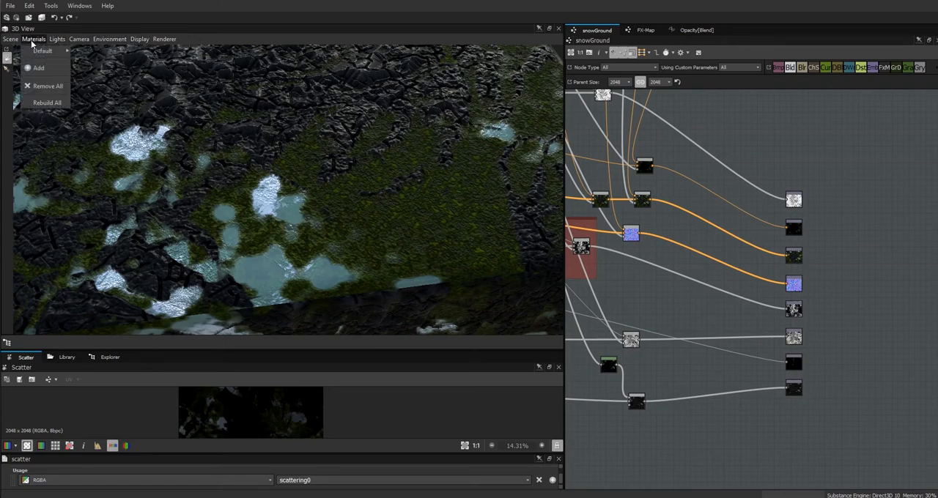
mouse_move(55, 51)
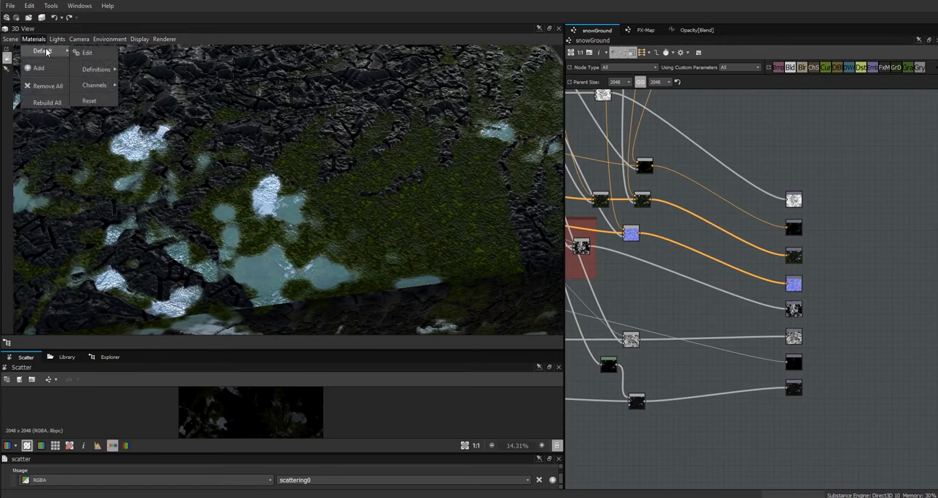
left_click(86, 54)
left_click_drag(253, 344, 271, 298)
left_click_drag(292, 454, 297, 324)
scroll(560, 439, "up", 2)
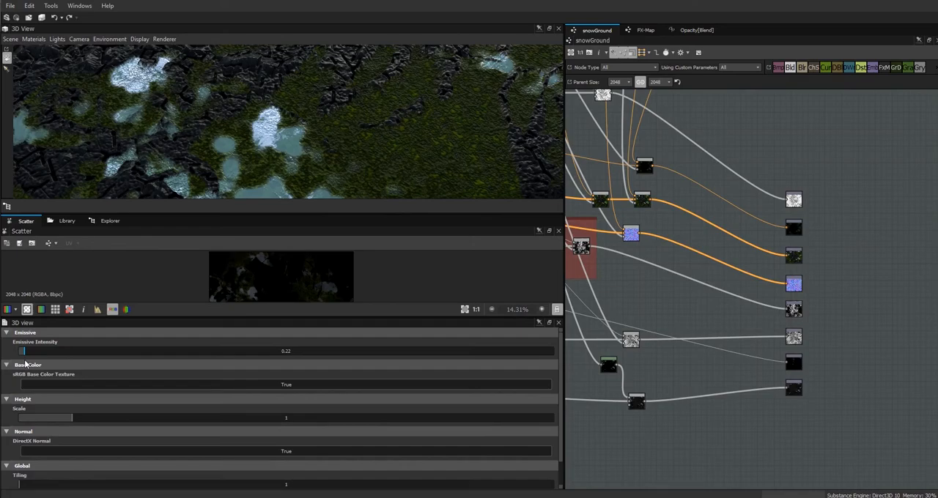
Disconnect the scatter Blend from the scatter output and inspect the ground surface in 3D from several angles.
left_click_drag(241, 209, 383, 260)
left_click_drag(506, 199, 535, 272)
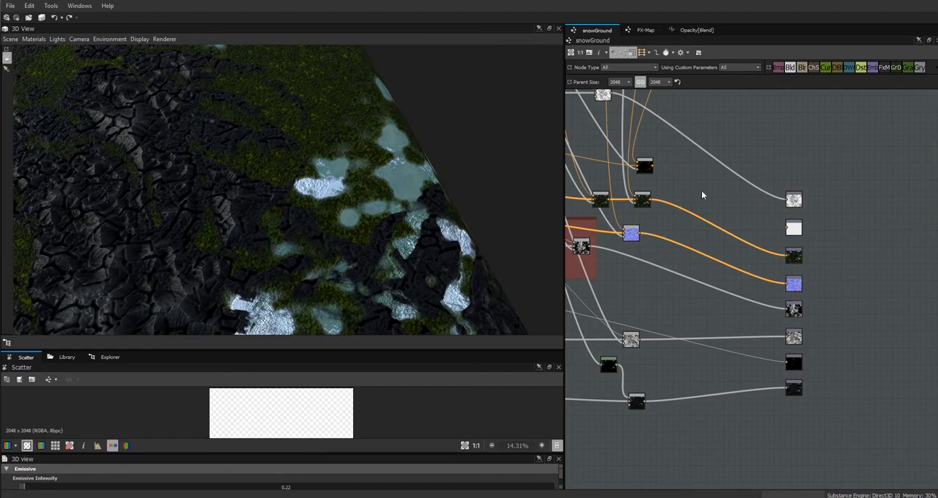
left_click_drag(340, 265, 207, 197)
scroll(207, 197, "down", 3)
middle_click_drag(208, 197, 314, 239)
Examine the dark Blend node in the scatter color frame and its parameters.
double_click(671, 157)
mouse_move(764, 355)
middle_mouse_down()
mouse_move(768, 379)
mouse_move(937, 463)
mouse_move(816, 425)
mouse_move(853, 497)
mouse_move(814, 497)
middle_mouse_up()
middle_click_drag(784, 289, 659, 415)
middle_click_drag(674, 372, 711, 176)
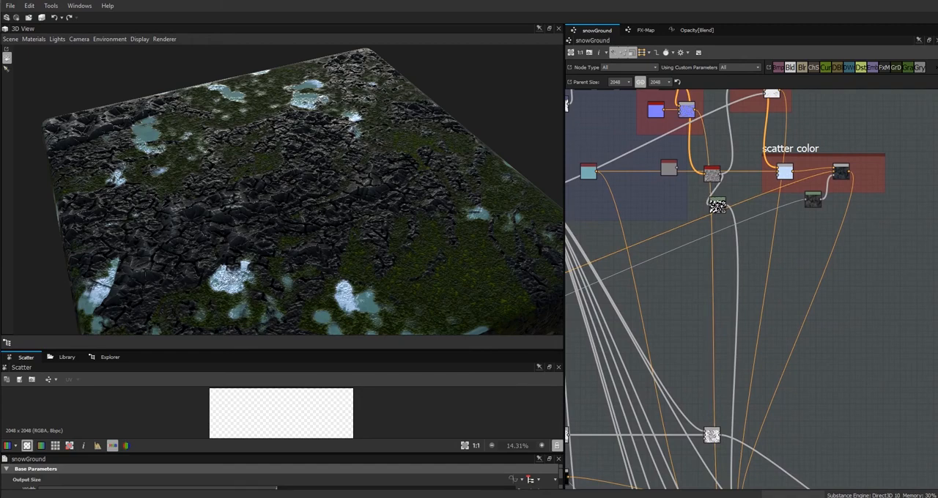
middle_click_drag(734, 288, 686, 392)
left_click(797, 279)
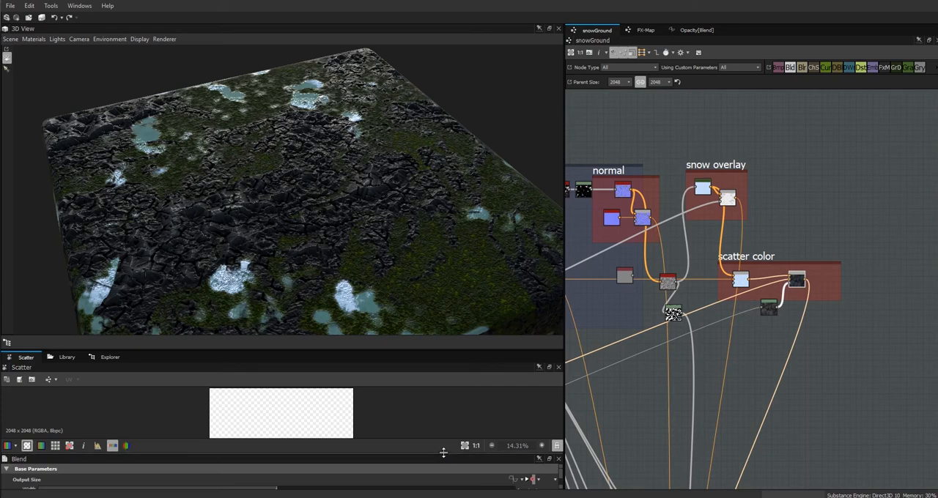
left_click_drag(389, 450, 389, 378)
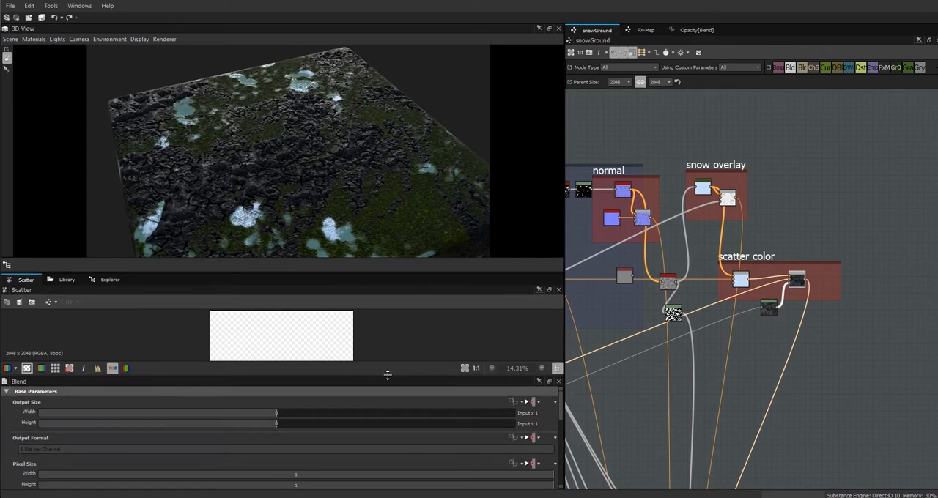
mouse_move(560, 406)
left_mouse_down()
mouse_move(563, 462)
mouse_move(567, 417)
left_mouse_up()
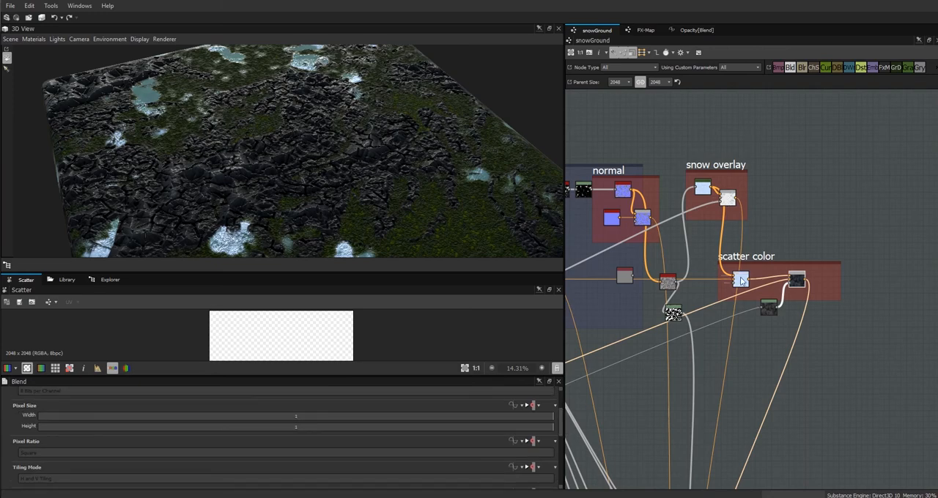
Add a Blend node below the scatter color frame and shift the Levels node beneath Normal to Height slightly.
left_click_drag(751, 381, 751, 381)
middle_click_drag(744, 385, 858, 366)
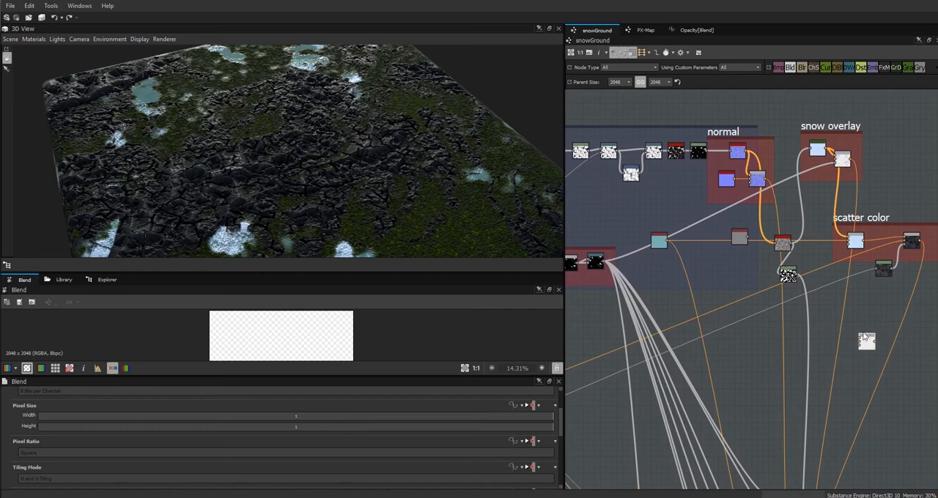
left_click_drag(869, 345, 870, 323)
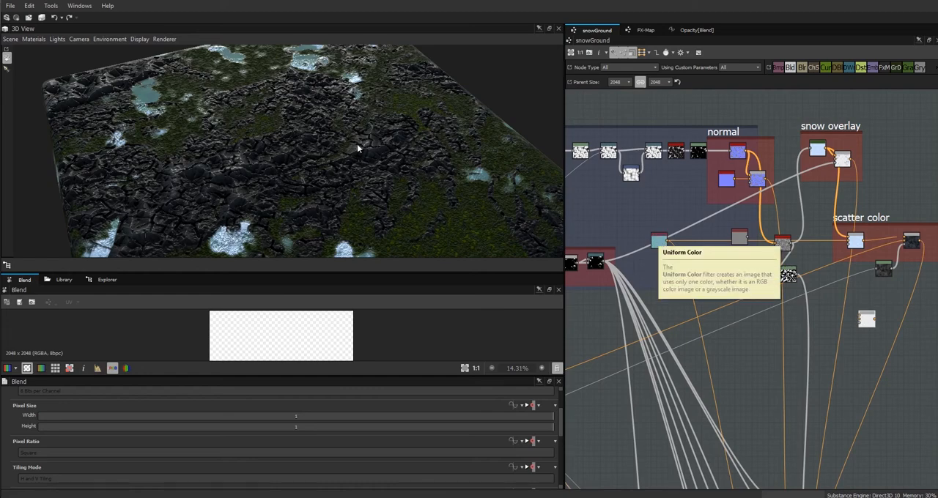
left_click_drag(794, 282, 800, 274)
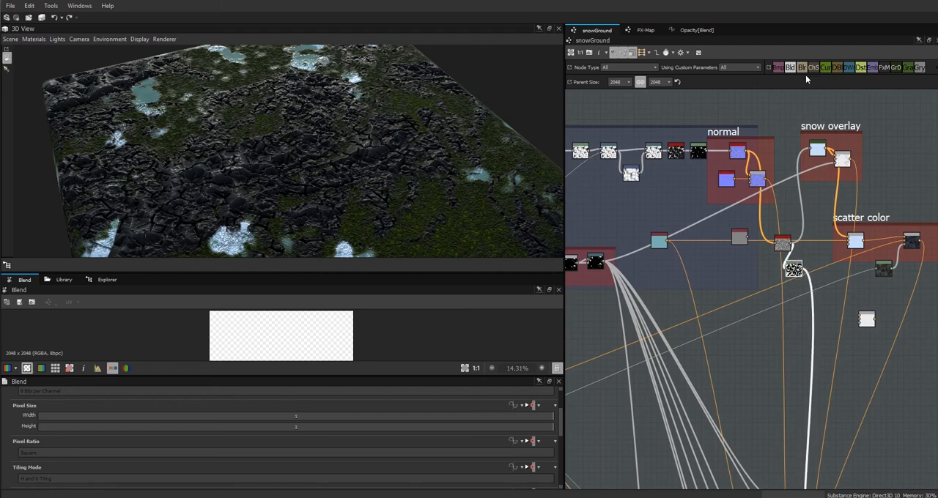
Reuse the existing snow opacity function for the new Blend node's opacity and set its If...Else node as output.
left_click(865, 318)
left_click(696, 30)
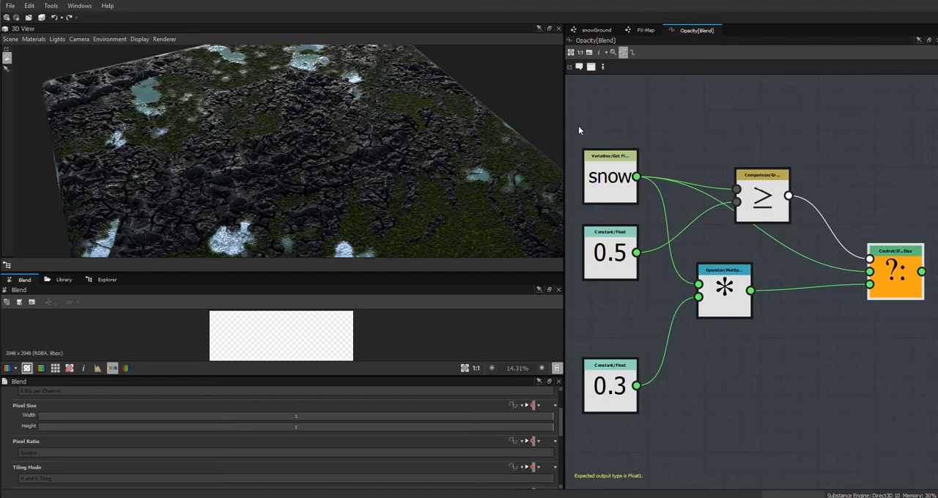
left_click(596, 30)
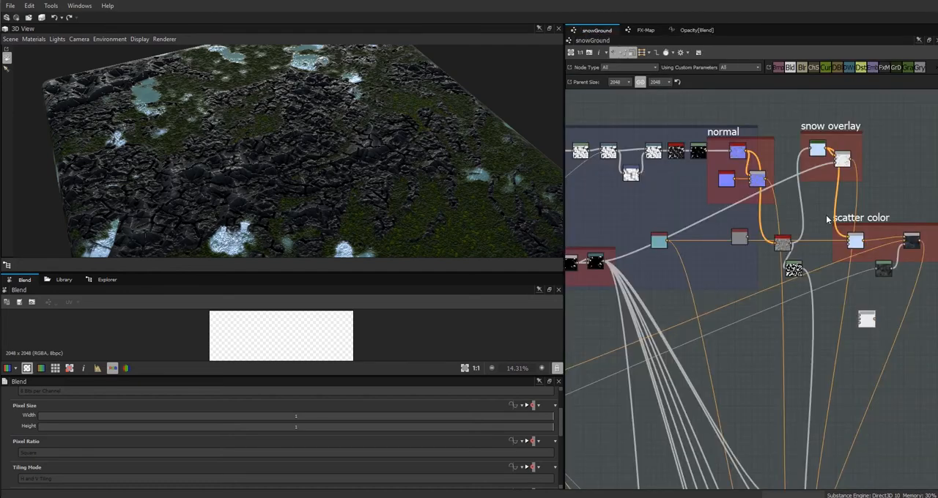
scroll(552, 415, "down", 5)
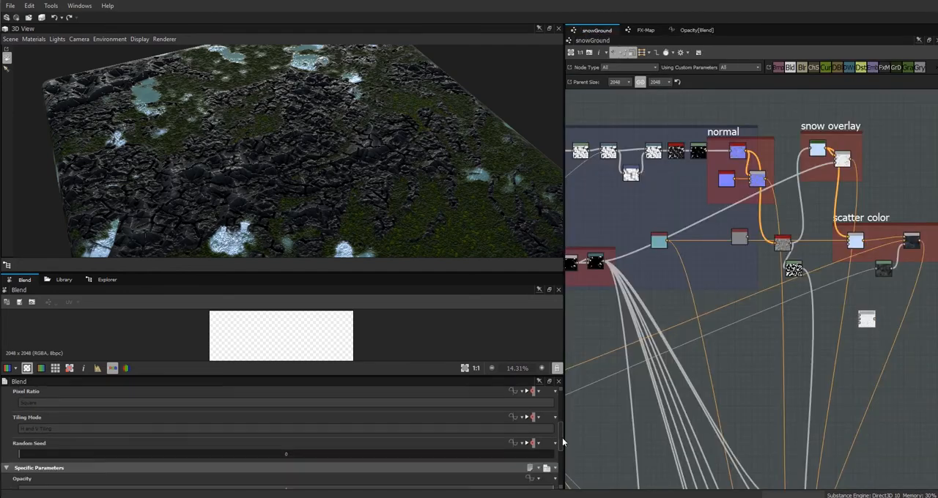
left_click(533, 429)
left_click(563, 382)
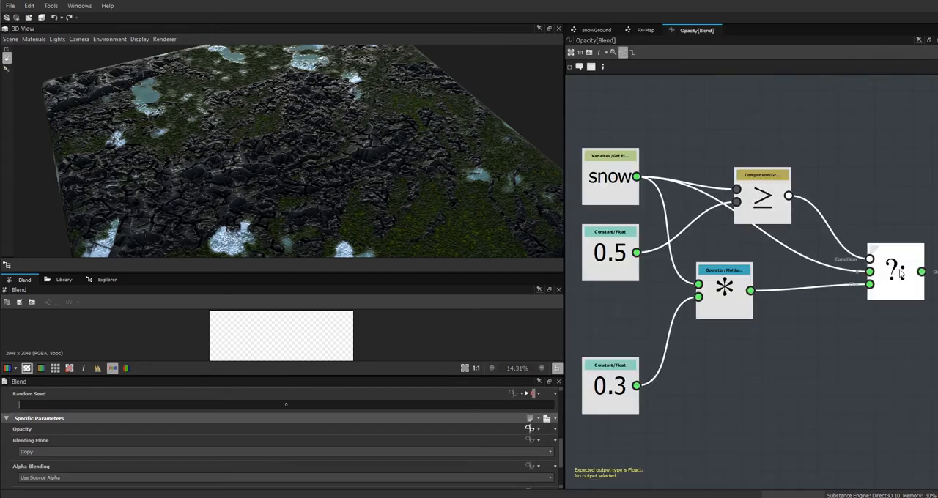
right_click(901, 273)
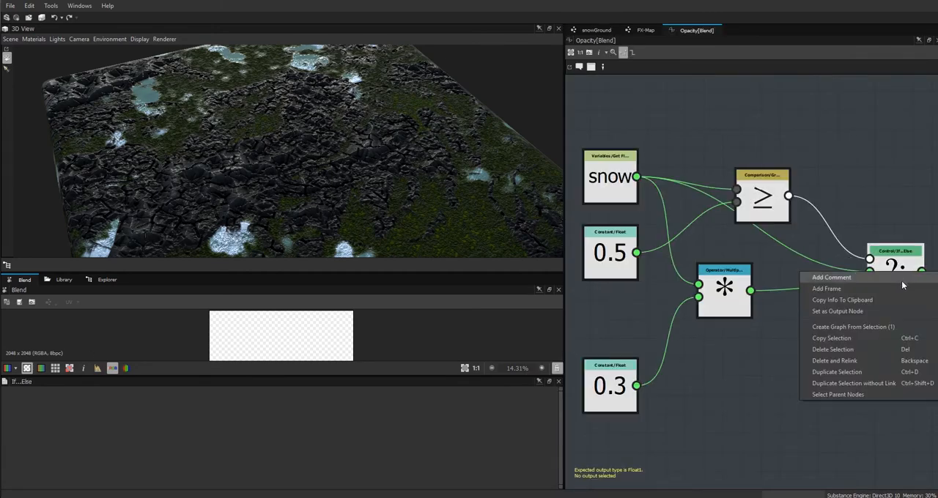
left_click(901, 278)
left_click(596, 30)
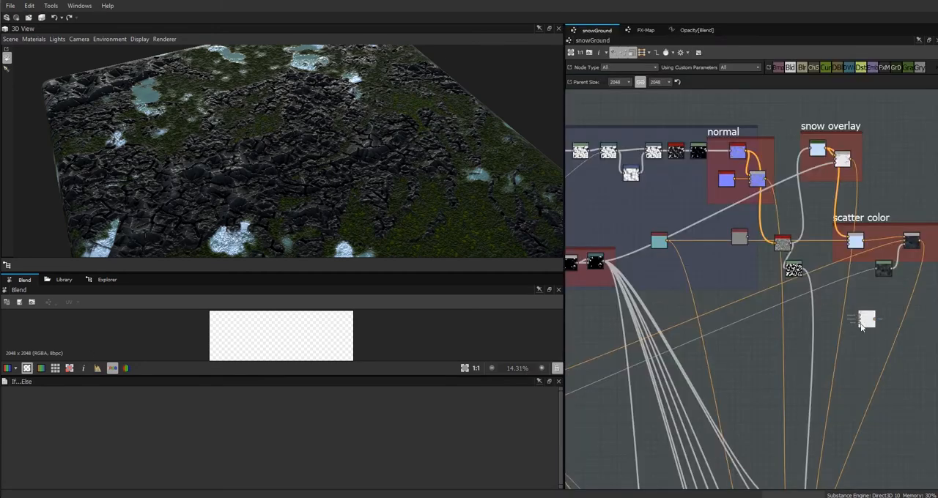
Display the Normal to Height node's output in an enlarged 2D view.
scroll(822, 258, "up", 5)
left_click(720, 224)
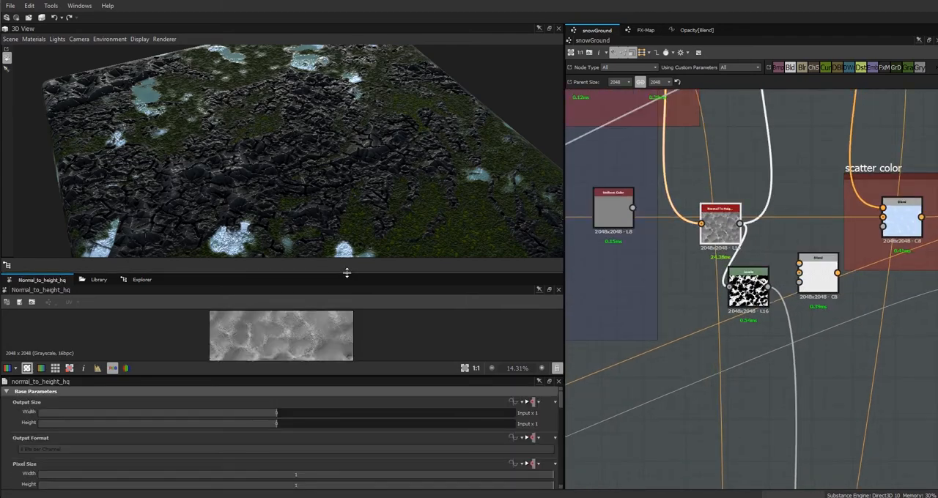
left_click_drag(346, 273, 347, 148)
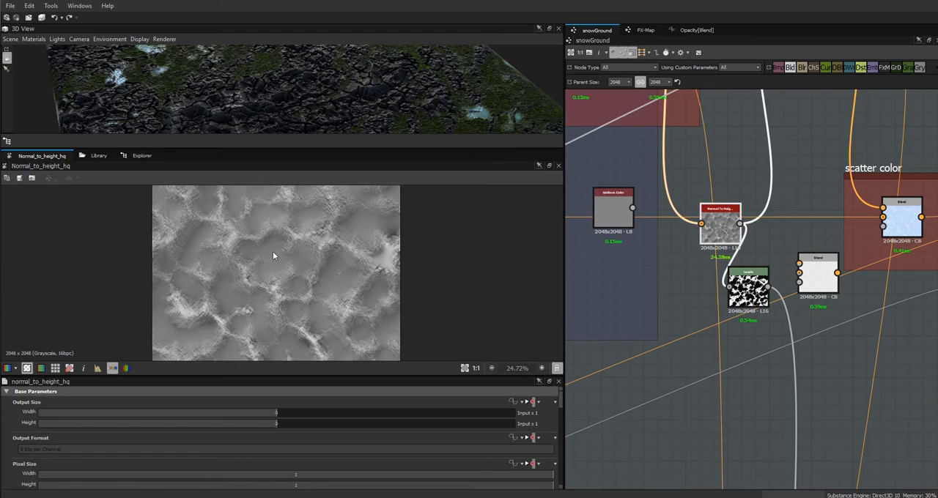
scroll(670, 326, "down", 2)
Move the existing Levels node farther below Normal to Height and reposition both to clear space beside them.
mouse_move(721, 355)
middle_mouse_down()
mouse_move(818, 339)
mouse_move(705, 360)
middle_mouse_up()
left_click(696, 327)
left_click_drag(696, 331, 657, 401)
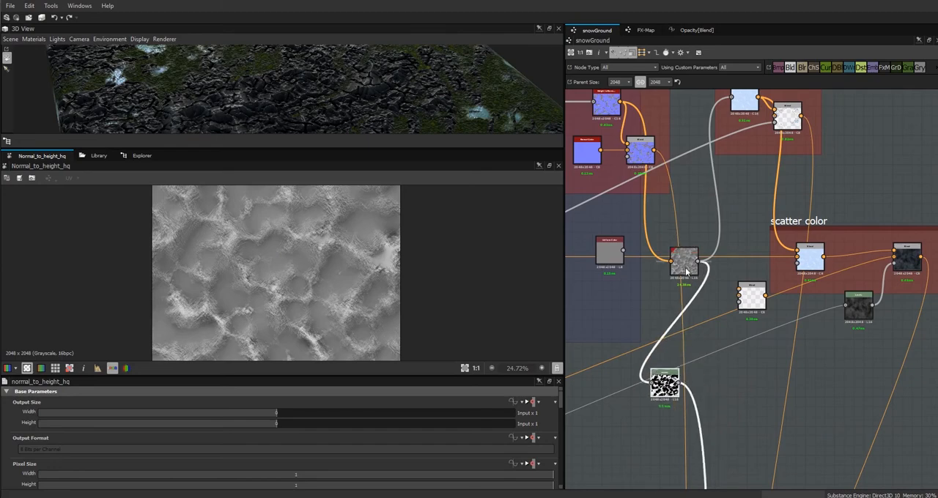
left_click_drag(687, 265, 678, 271)
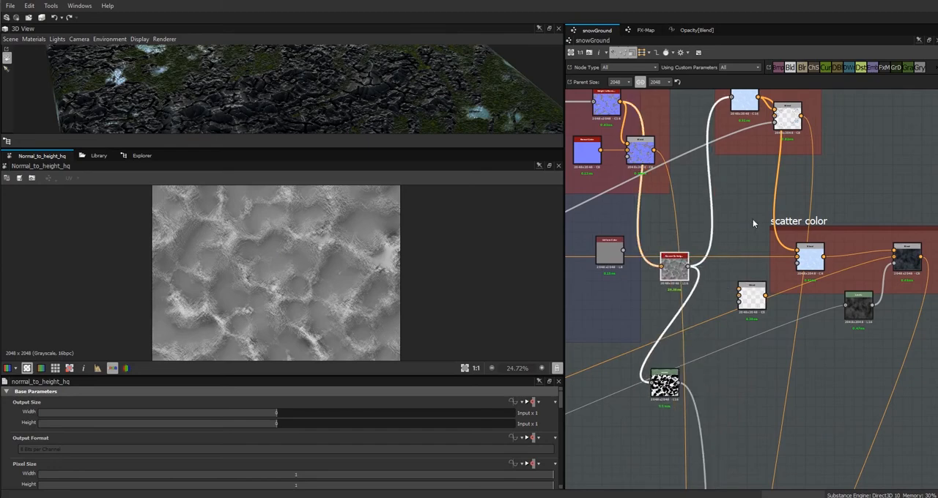
Add a second Levels node beside the existing one and feed it the Normal to Height output.
right_click(861, 156)
mouse_move(821, 159)
left_click(754, 327)
left_click_drag(858, 163, 752, 385)
left_click_drag(689, 267, 738, 381)
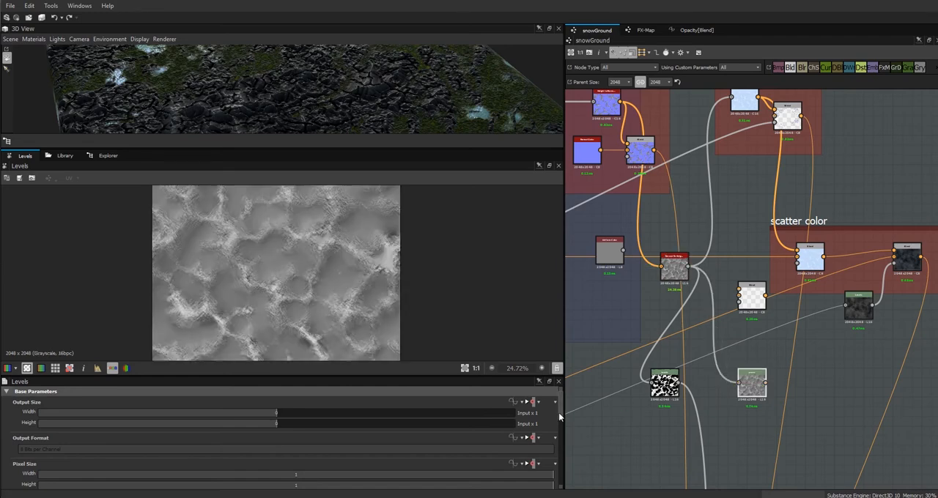
Set the new Levels node's input black point to about 35% and white point to about 83%, shifting its midpoint slightly toward white.
scroll(415, 449, "down", 5)
left_click_drag(18, 438, 203, 438)
left_click_drag(543, 438, 455, 438)
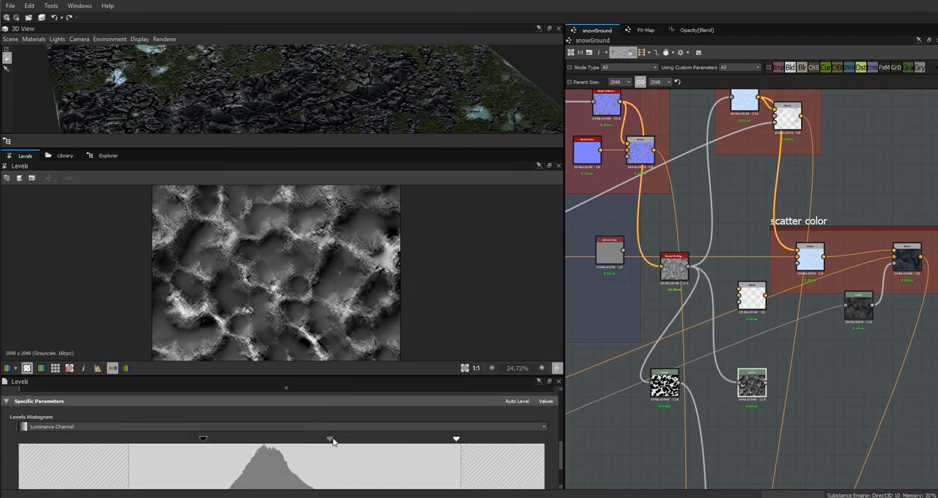
left_click_drag(331, 438, 339, 440)
Place the new Levels node near Normal to Height and connect it to the loose Blend node's foreground.
left_click_drag(754, 381, 701, 333)
left_click_drag(754, 297, 768, 335)
left_click_drag(702, 337, 707, 317)
left_click_drag(718, 315, 753, 329)
left_click_drag(705, 317, 714, 317)
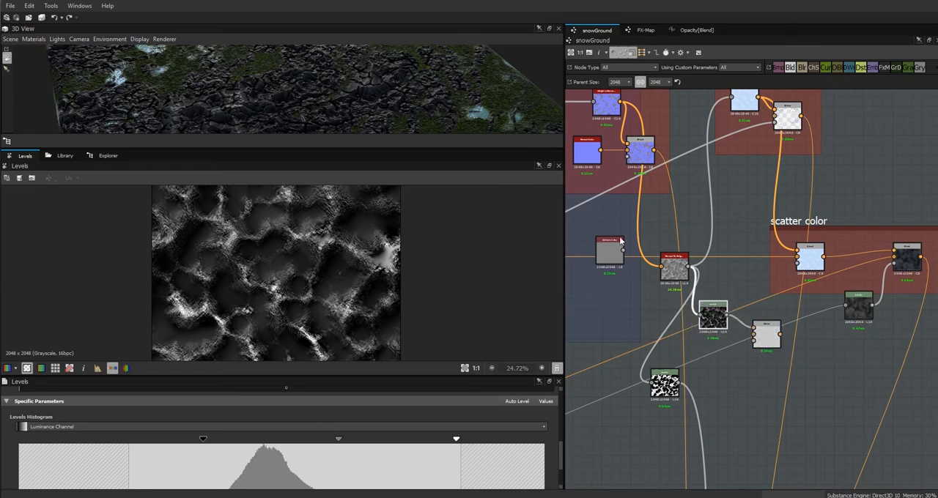
Move the grayscale Uniform Color node beside the Blend, feed it into the Blend and set its output color to 15.
left_click_drag(604, 257, 700, 364)
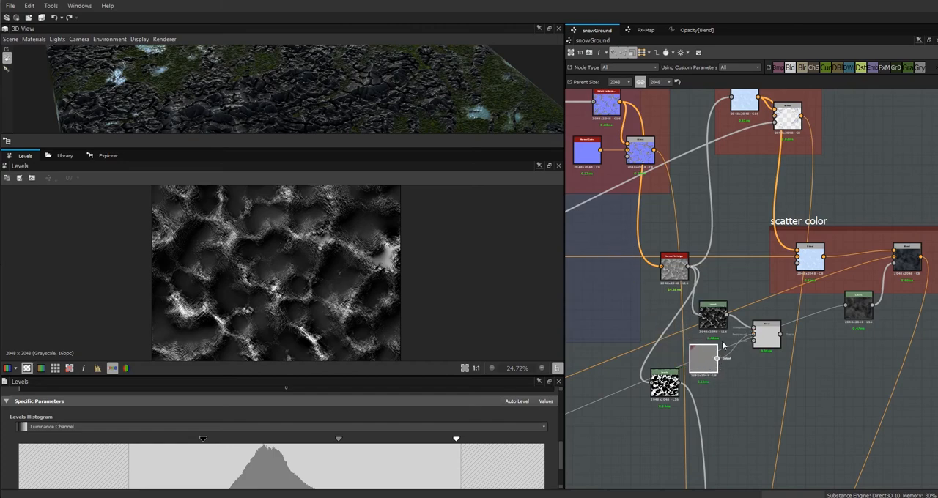
left_click_drag(707, 361, 707, 356)
left_click_drag(562, 458, 562, 471)
left_click_drag(287, 468, 105, 482)
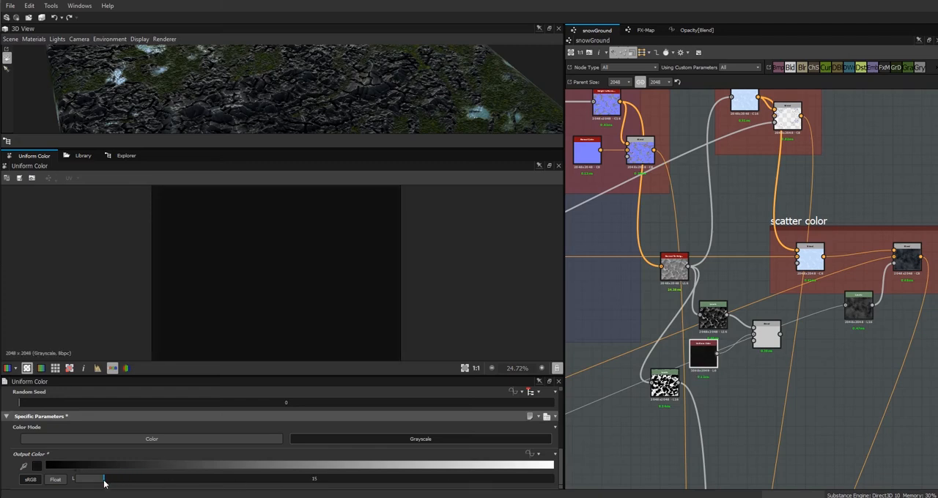
Frame the new Levels, Uniform Color and Blend nodes together and title the frame "roughness".
left_click(766, 334)
scroll(761, 340, "down", 3)
left_click_drag(756, 349, 794, 404)
right_click(817, 393)
left_click(829, 262)
scroll(66, 417, "up", 2)
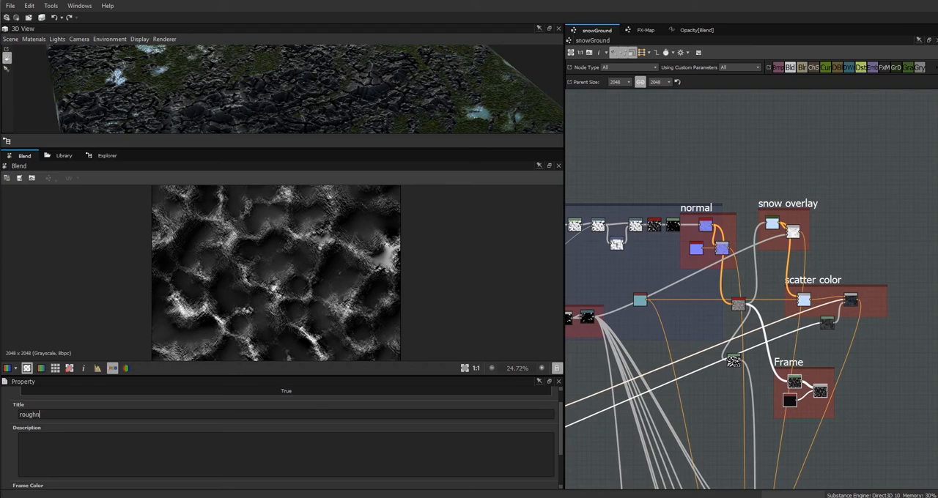
Preview the Blend node feeding the roughness output and trace its connections to the puddle groups.
middle_click_drag(851, 401, 806, 228)
middle_click_drag(769, 431, 847, 207)
double_click(806, 322)
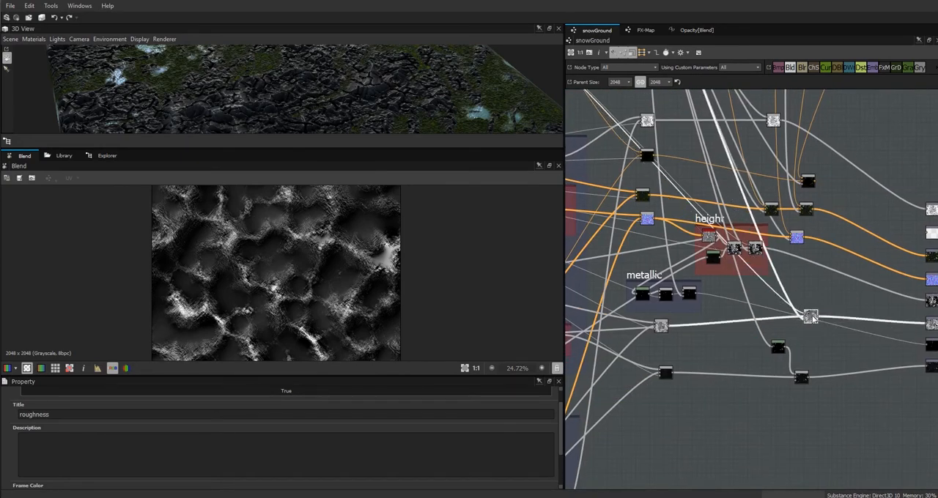
scroll(806, 322, "down", 5)
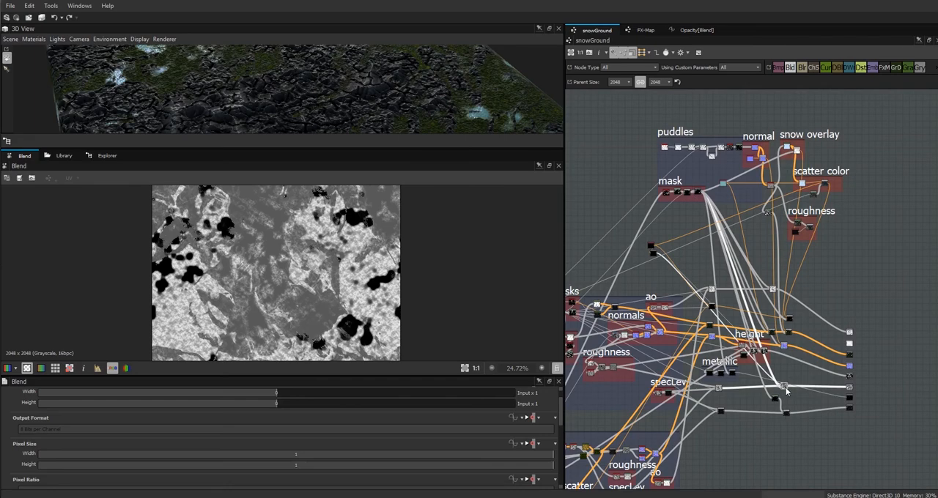
scroll(786, 384, "up", 5)
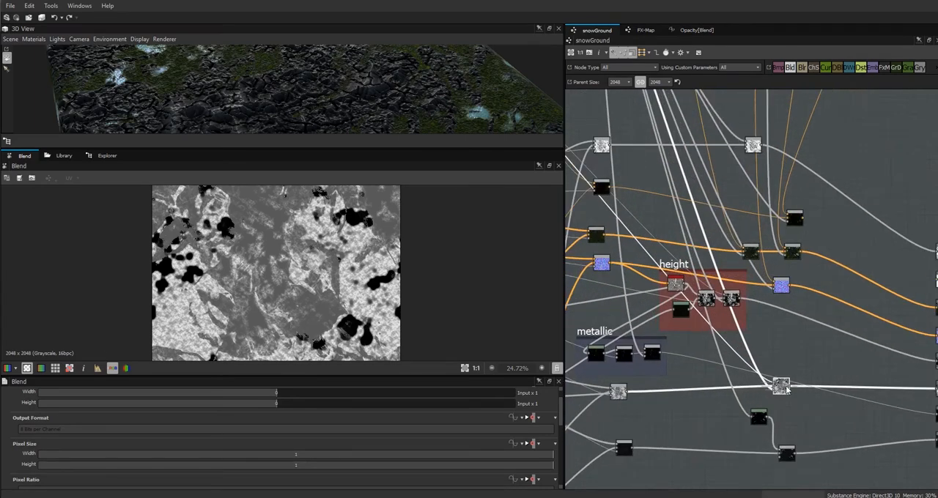
scroll(769, 392, "down", 4)
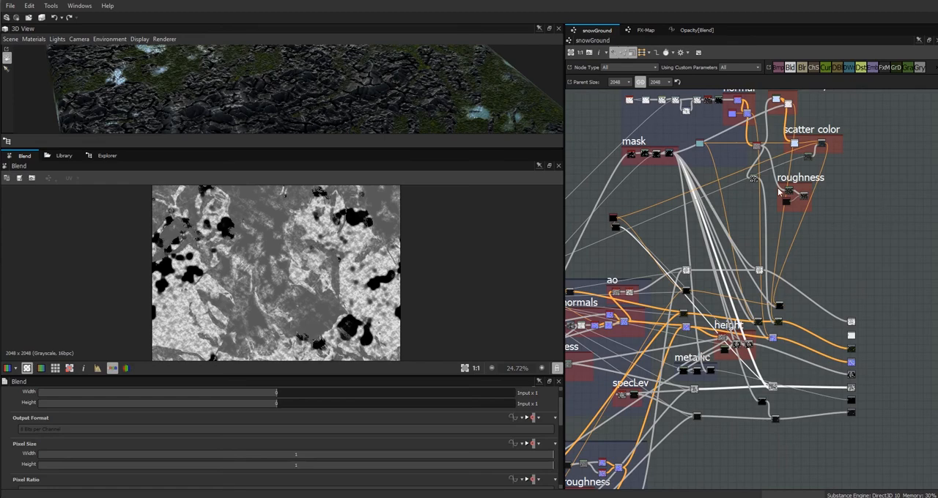
scroll(804, 207, "up", 5)
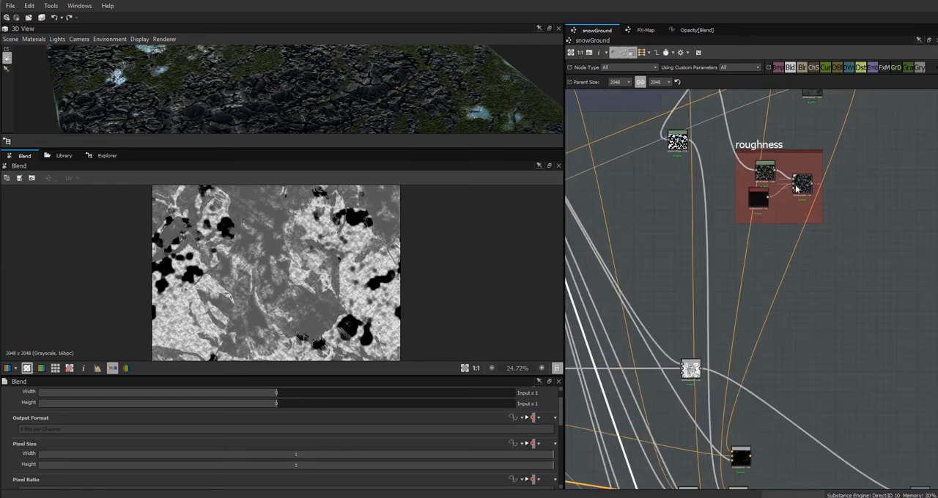
Feed the roughness frame's Blend from the existing loose grayscale uniform color node and delete the frame's own Uniform Color.
middle_click_drag(663, 270, 871, 289)
mouse_move(698, 287)
middle_mouse_down()
mouse_move(856, 289)
mouse_move(444, 359)
mouse_move(383, 360)
middle_mouse_up()
left_click(723, 273)
key("Delete")
Preview the roughness frame's Blend and connect its output to the final Blend node that feeds the roughness output.
left_click(773, 264)
double_click(773, 263)
left_click_drag(772, 264, 765, 260)
middle_click_drag(759, 327, 764, 327)
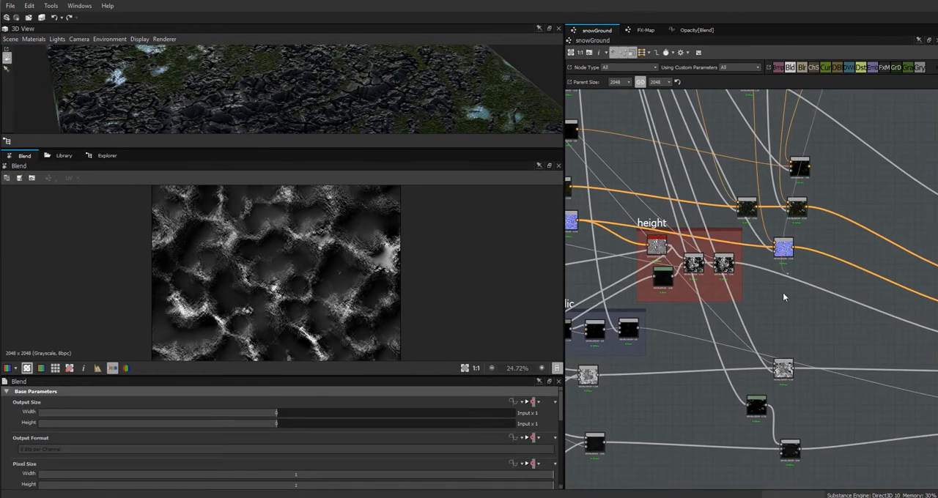
left_click_drag(783, 293, 786, 363)
Enlarge the 3D view, inspect the puddle surfaces up close and preview the final roughness Blend.
left_click_drag(407, 149, 403, 315)
left_click_drag(354, 210, 375, 199)
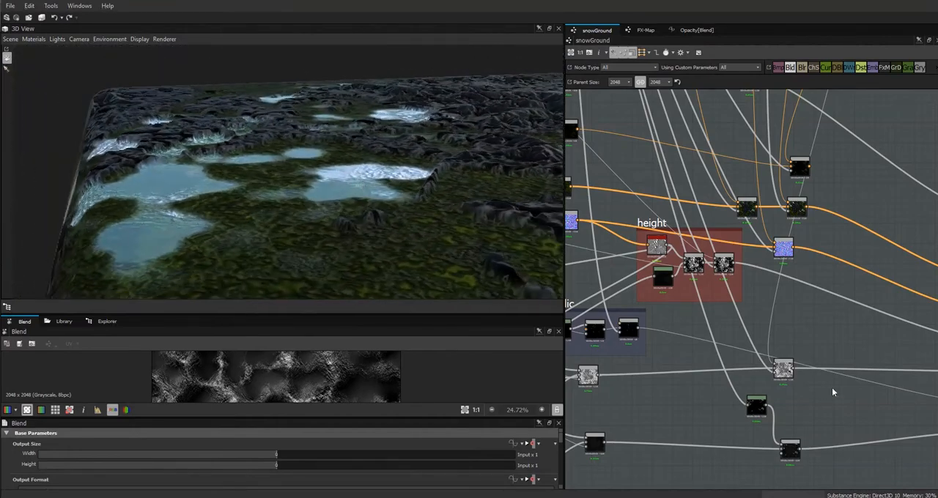
double_click(784, 369)
Set the input black point of the roughness frame's Levels node to about 42% and its white point to about 78%.
middle_click_drag(812, 271, 747, 445)
middle_click_drag(830, 227, 773, 394)
left_click(729, 237)
double_click(705, 220)
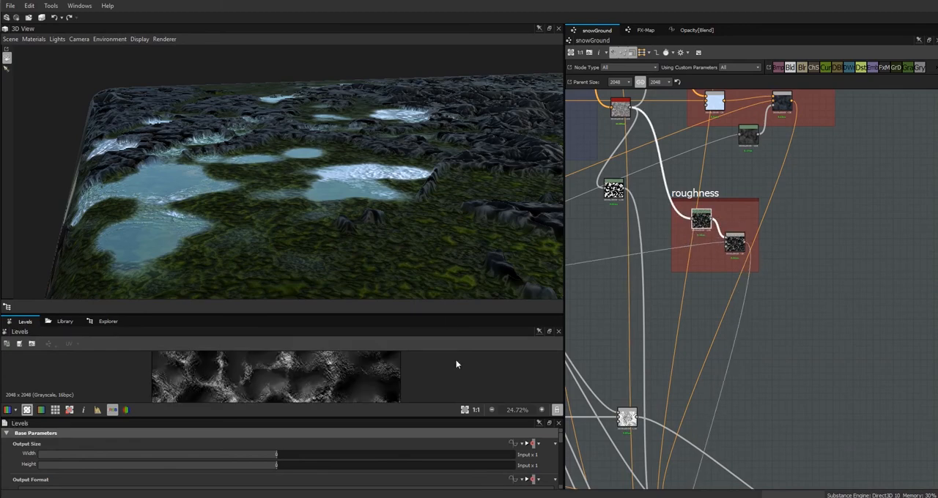
left_click_drag(560, 441, 562, 473)
left_click_drag(425, 249, 490, 273, "alt")
left_click_drag(338, 432, 327, 436)
left_click_drag(456, 433, 426, 433)
left_click_drag(202, 432, 239, 432)
mouse_move(345, 275)
left_mouse_down("alt")
mouse_move(361, 293)
mouse_move(302, 274)
mouse_move(346, 268)
left_mouse_up("alt")
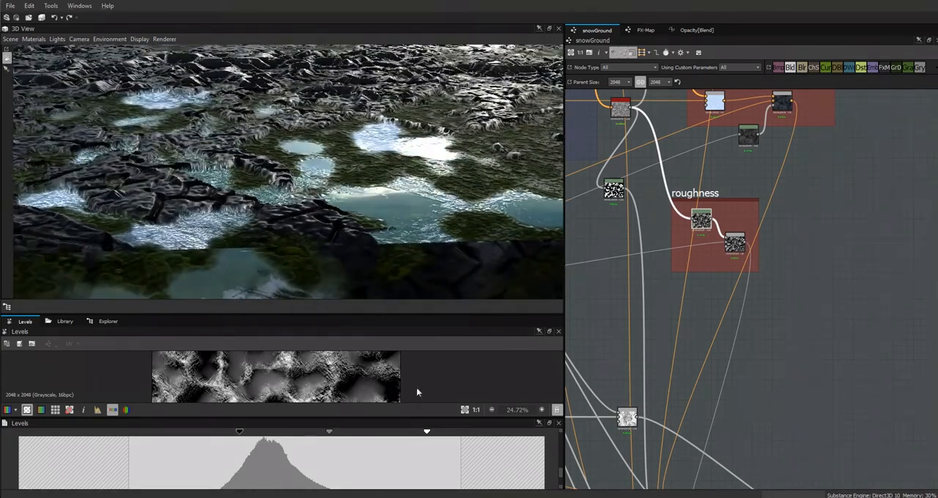
Set the Levels input white point to about 70%, nudge the midpoint toward white and inspect the puddles in 3D.
left_click_drag(426, 432, 384, 432)
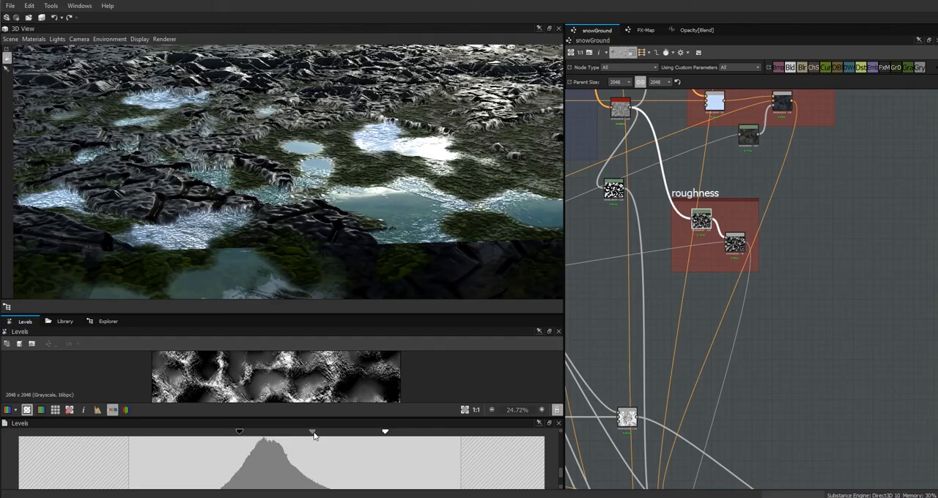
left_click_drag(313, 434, 316, 433)
left_click_drag(409, 192, 432, 249, "alt")
left_click_drag(556, 179, 421, 173, "alt")
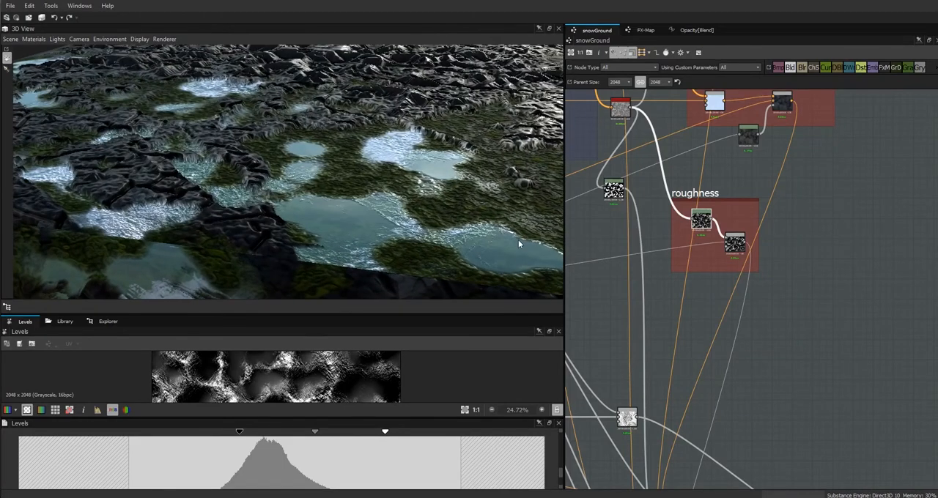
Preview the final ambient occlusion Blend in the 2D view and check the puddles in 3D.
scroll(795, 337, "down", 5)
middle_click_drag(832, 346, 836, 158)
scroll(802, 229, "up", 5)
middle_click_drag(837, 386, 871, 497)
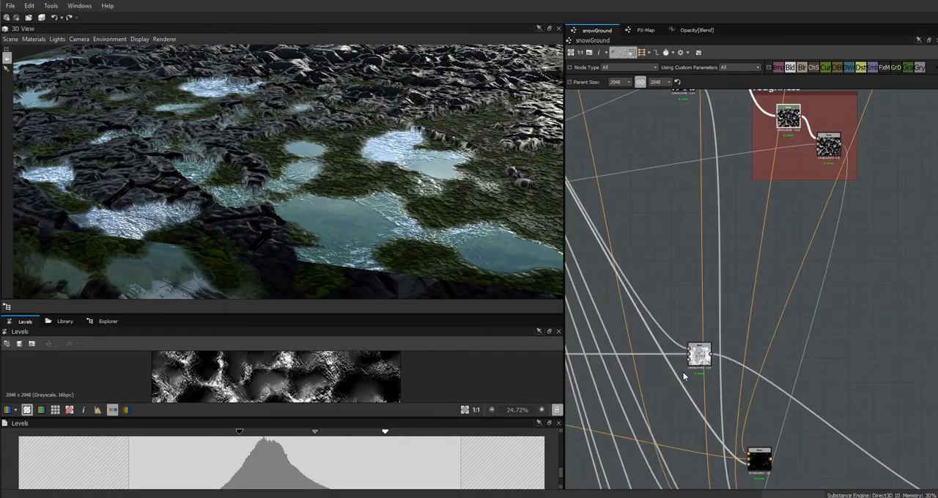
left_click(708, 364)
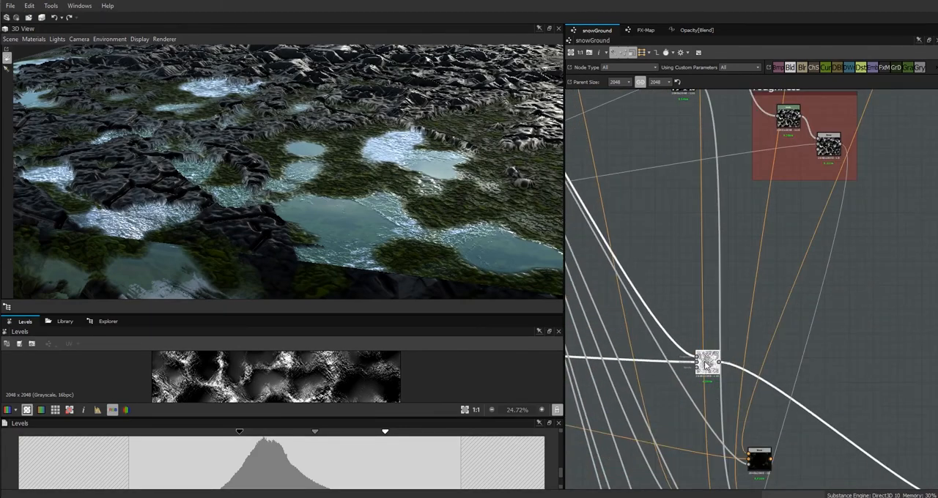
double_click(707, 364)
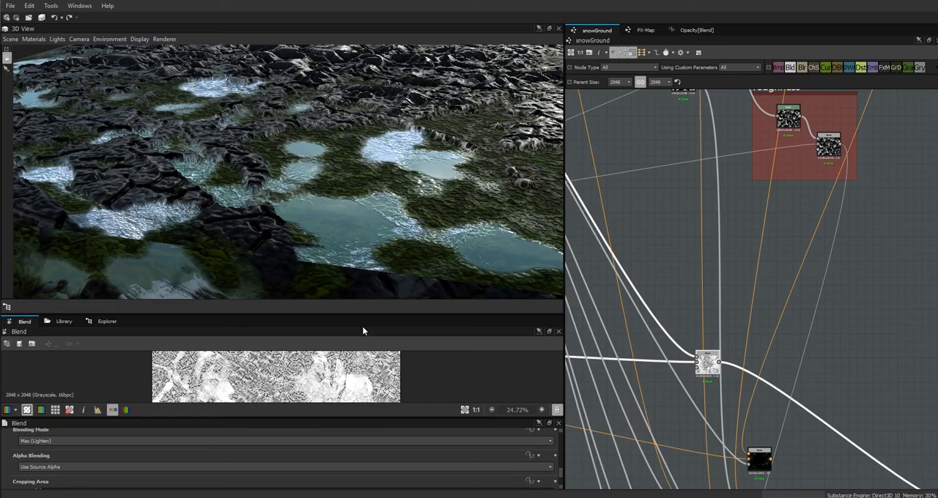
left_click_drag(360, 314, 372, 256)
left_click_drag(367, 186, 352, 219)
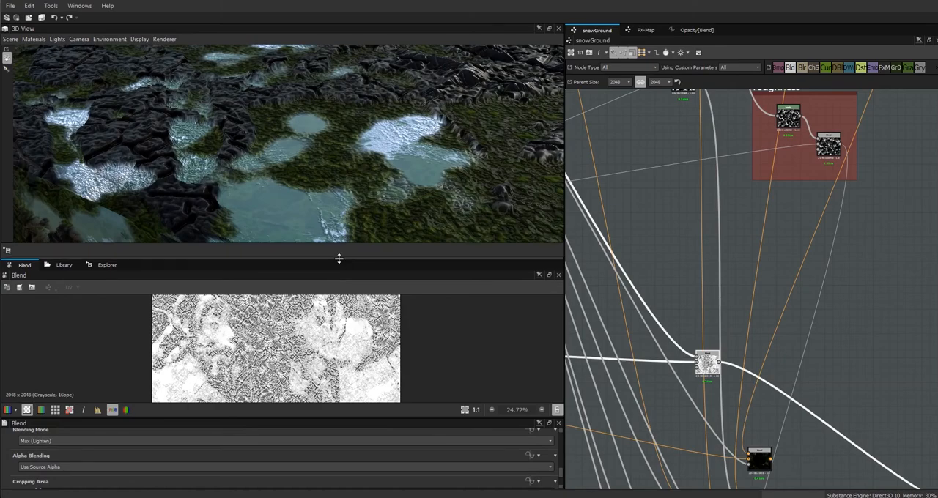
left_click_drag(338, 258, 337, 309)
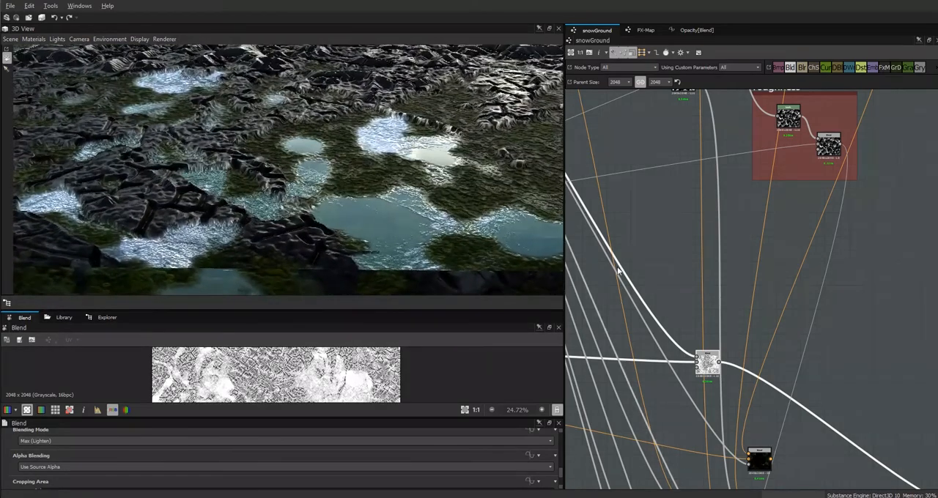
Frame the two loose uniform color nodes together beneath the mask group.
scroll(721, 286, "down", 5)
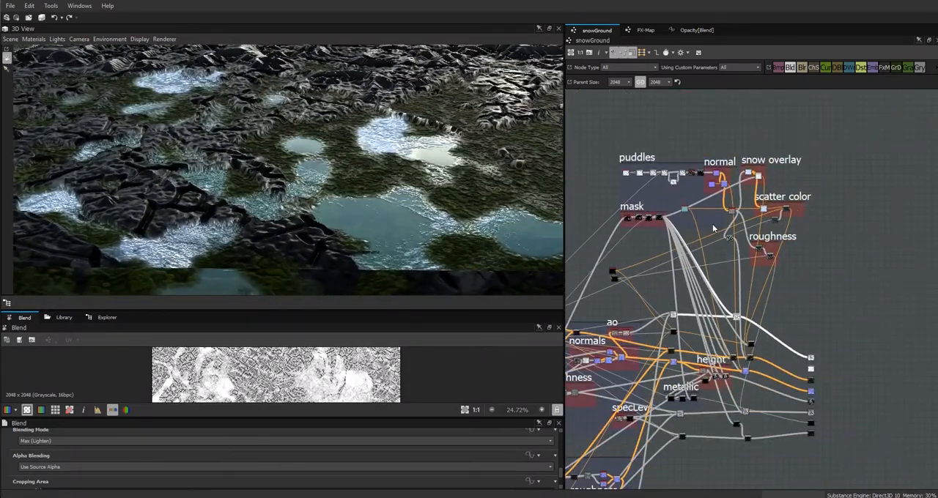
left_click(613, 272)
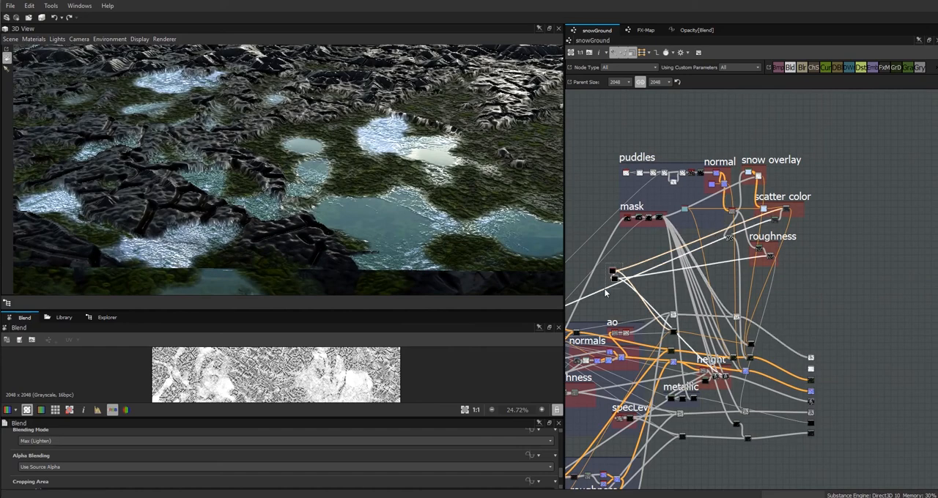
right_click(613, 272)
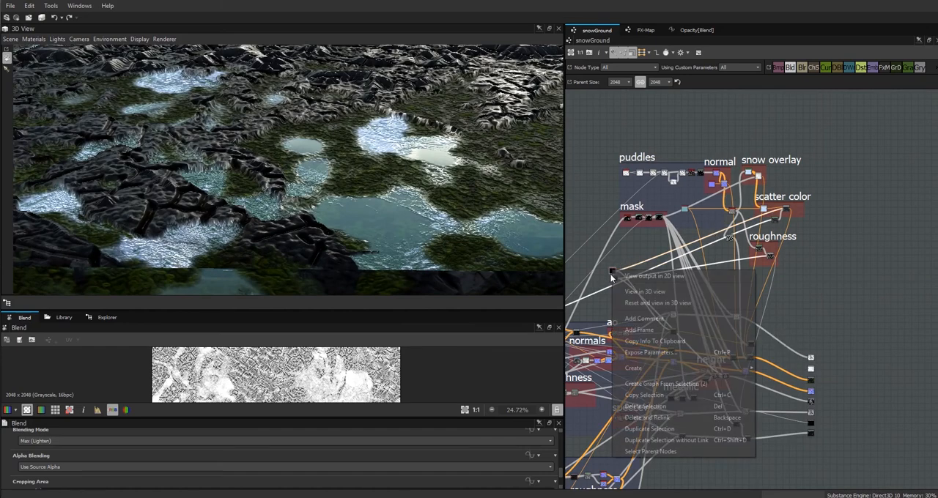
left_click(645, 327)
scroll(134, 470, "up", 3)
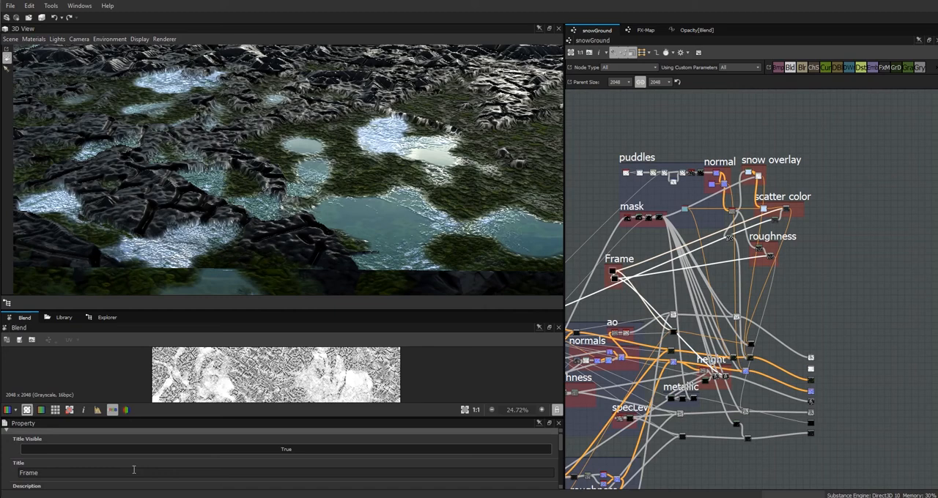
Extend the puddles frame around the neighbouring normal, snow overlay, scatter color and roughness groups.
left_click(715, 223)
scroll(715, 222, "up", 6)
left_click(715, 223)
middle_click_drag(715, 223, 705, 222)
left_click(913, 225)
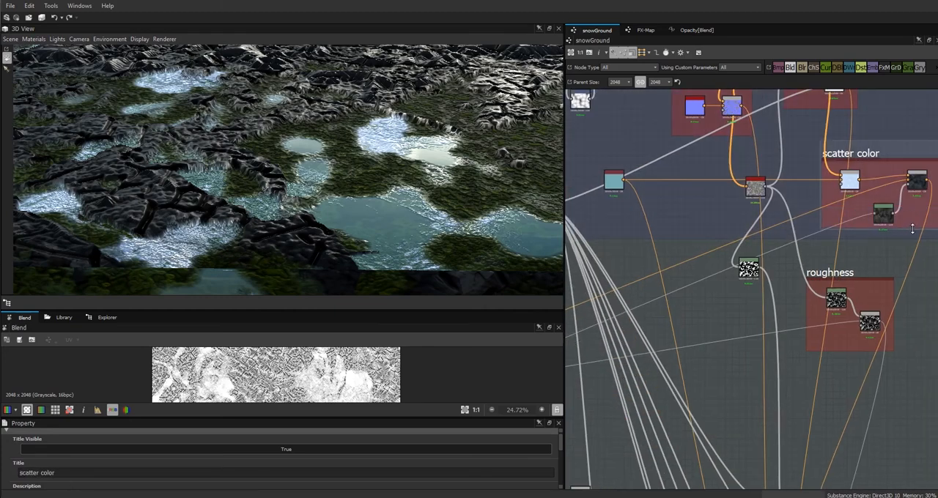
scroll(835, 224, "down", 4)
left_click_drag(793, 245, 784, 292)
left_click_drag(844, 251, 823, 250)
left_click_drag(849, 195, 780, 233)
left_click_drag(797, 207, 754, 217)
left_click_drag(728, 204, 789, 207)
Line up the final Blend nodes in a column before the graph outputs, including the ambient occlusion Blend.
middle_click_drag(867, 319, 884, 150)
middle_click_drag(833, 351, 752, 217)
scroll(775, 232, "up", 6)
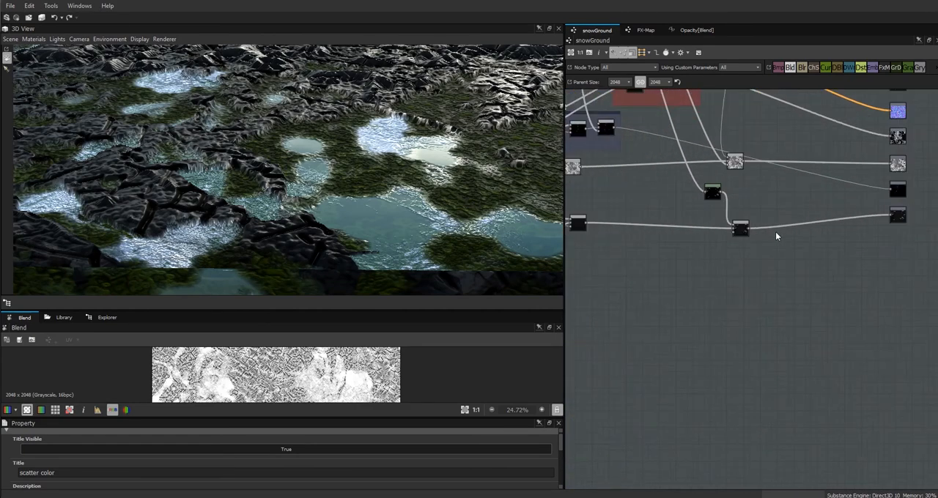
left_click_drag(709, 231, 718, 236)
scroll(649, 163, "down", 8)
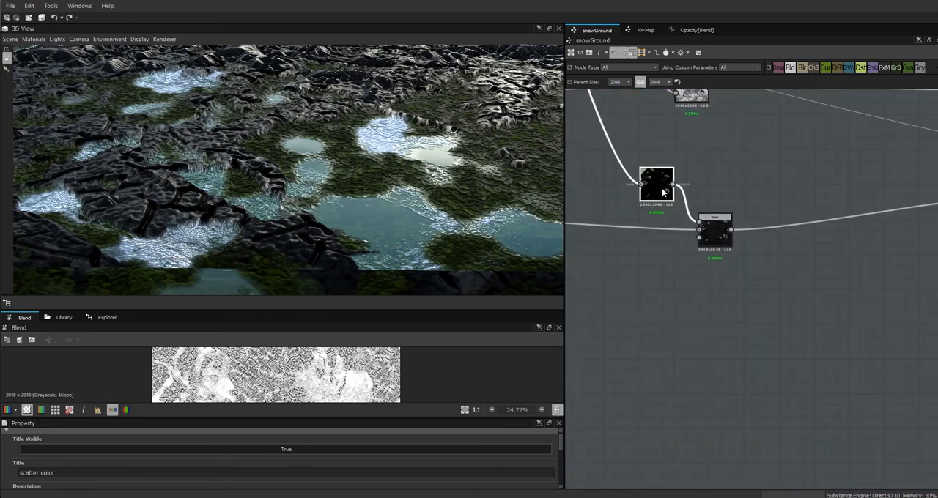
left_click_drag(785, 280, 790, 284)
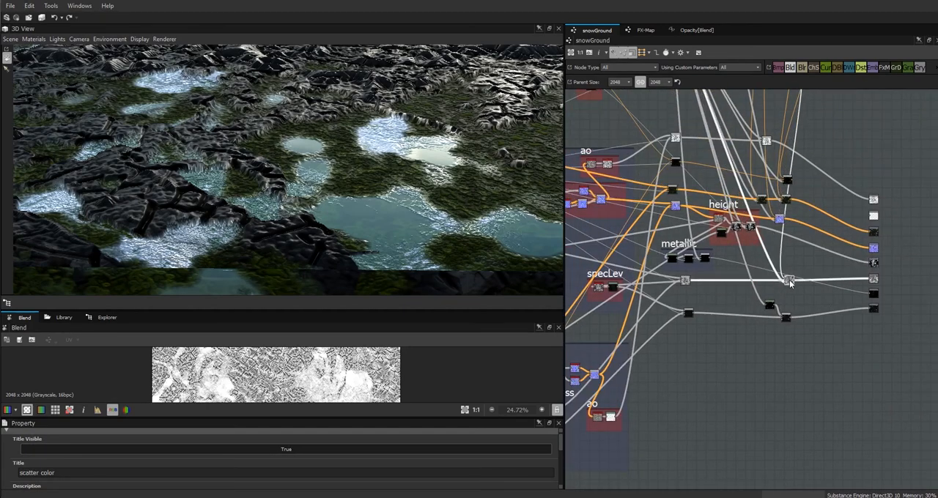
left_click_drag(779, 218, 795, 181)
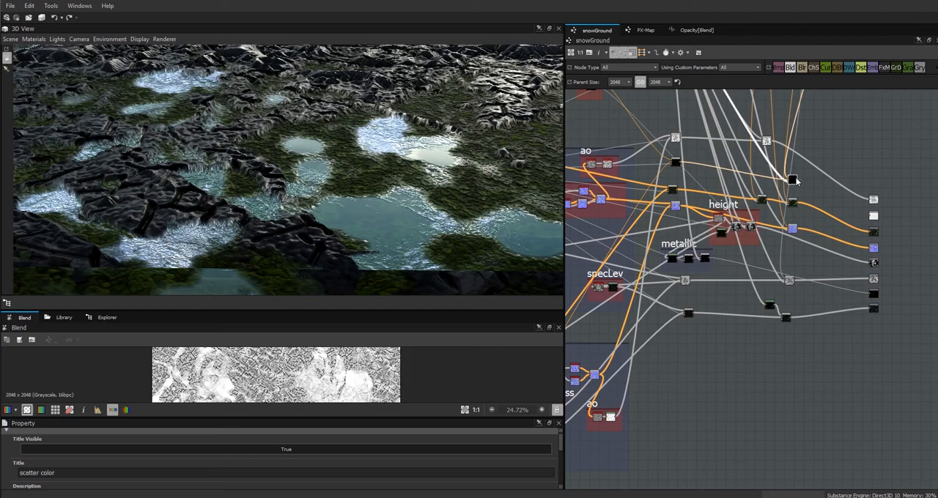
left_click_drag(766, 141, 796, 147)
Orbit the 3D preview to examine the finished ground and its puddles from several angles.
scroll(447, 145, "down", 5)
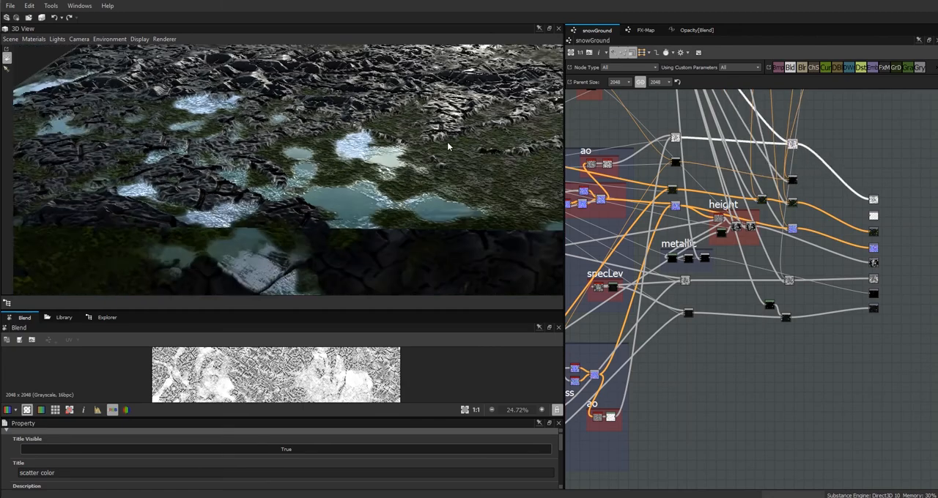
left_click_drag(386, 152, 495, 174)
right_click_drag(496, 174, 344, 185, "ctrl+shift")
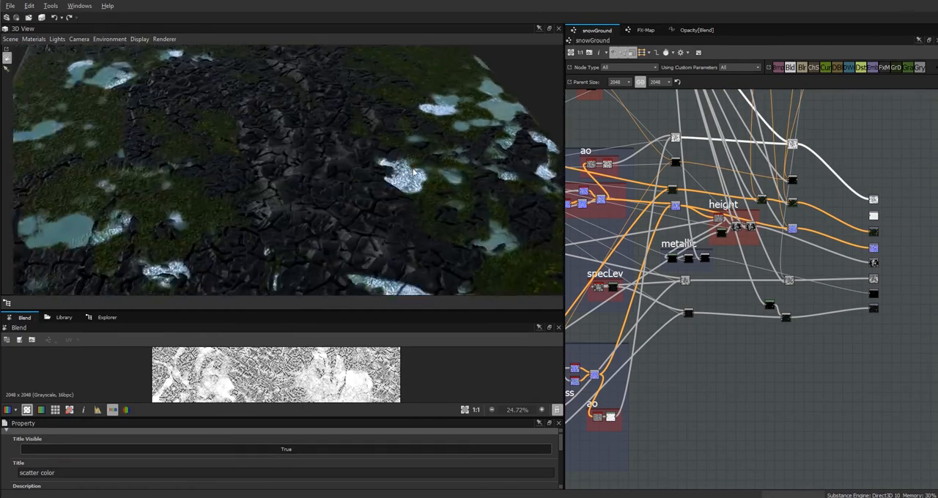